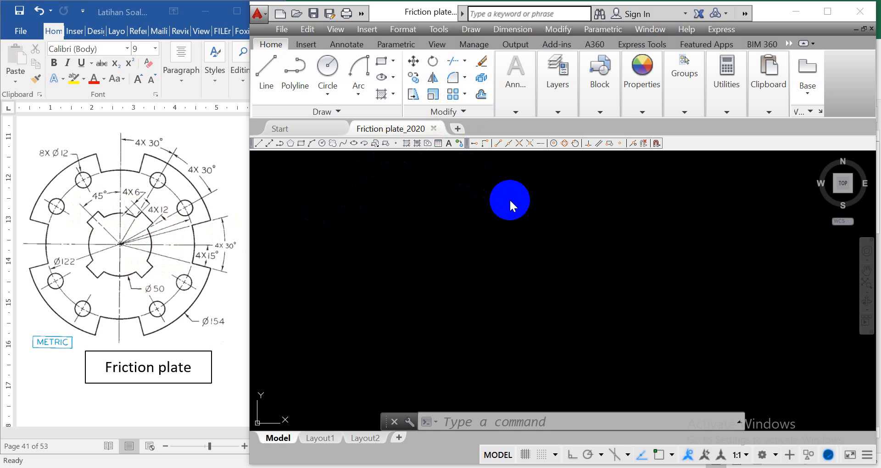
- Make layer 0 the current layer for the part outline
{"action": "left_click", "coordinate": [557, 112]}
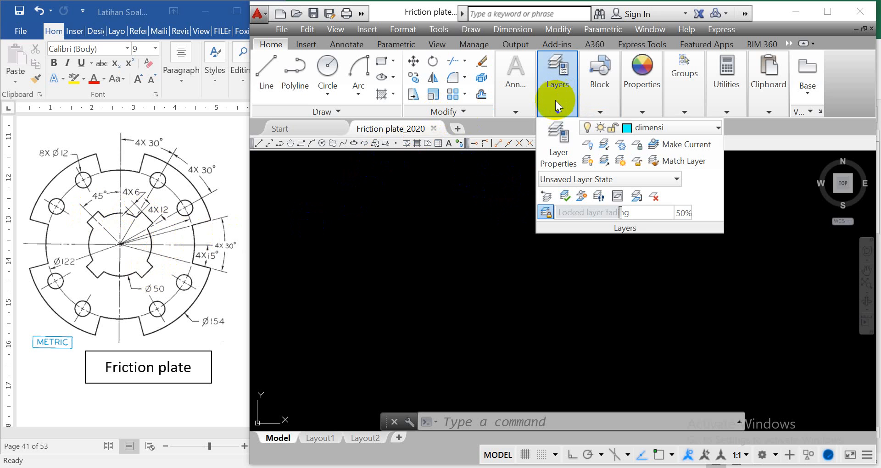
{"action": "left_click", "coordinate": [718, 129]}
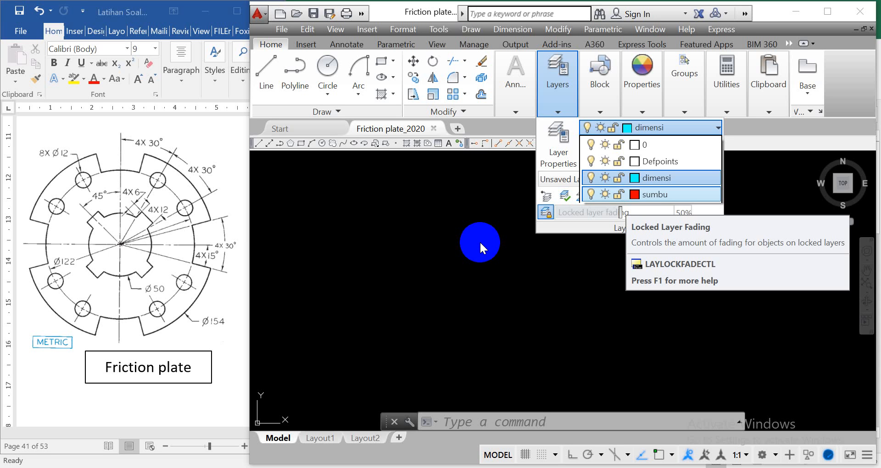
{"action": "left_click", "coordinate": [479, 241]}
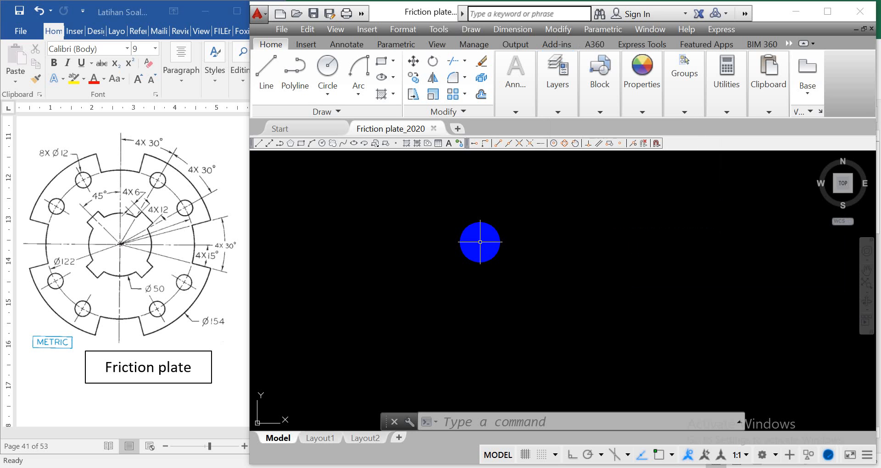
{"action": "left_click", "coordinate": [516, 112]}
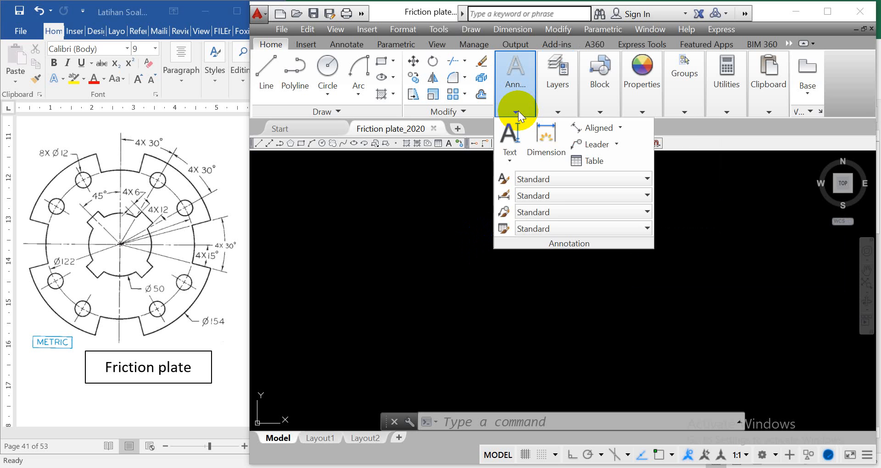
{"action": "left_click", "coordinate": [554, 110]}
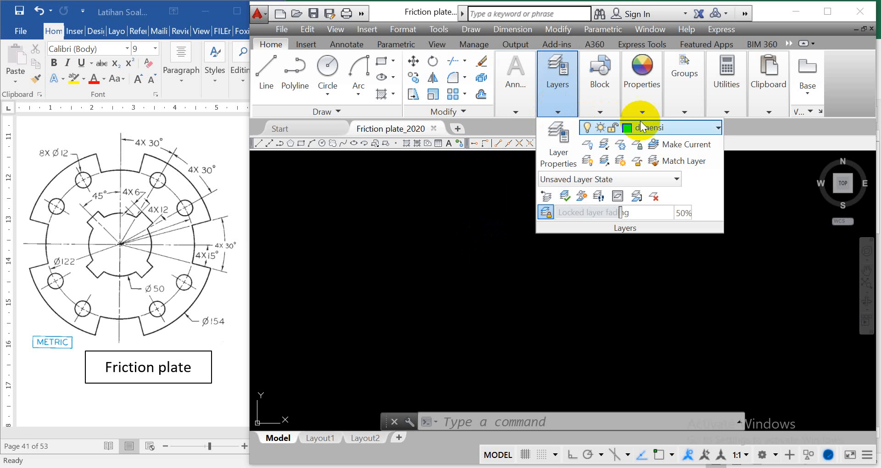
{"action": "left_click", "coordinate": [717, 127]}
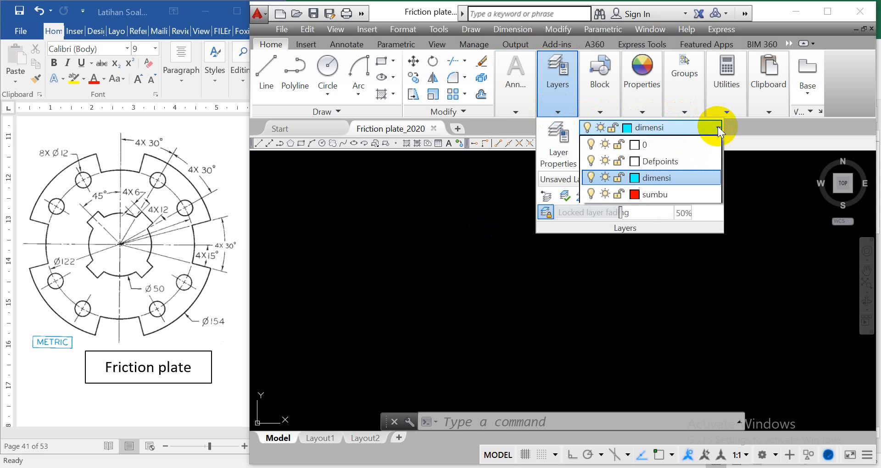
{"action": "left_click", "coordinate": [667, 145]}
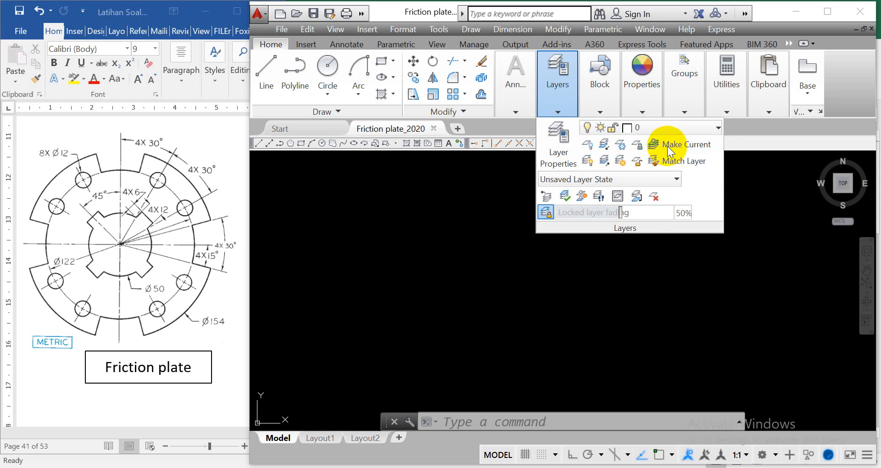
{"action": "left_click", "coordinate": [457, 244]}
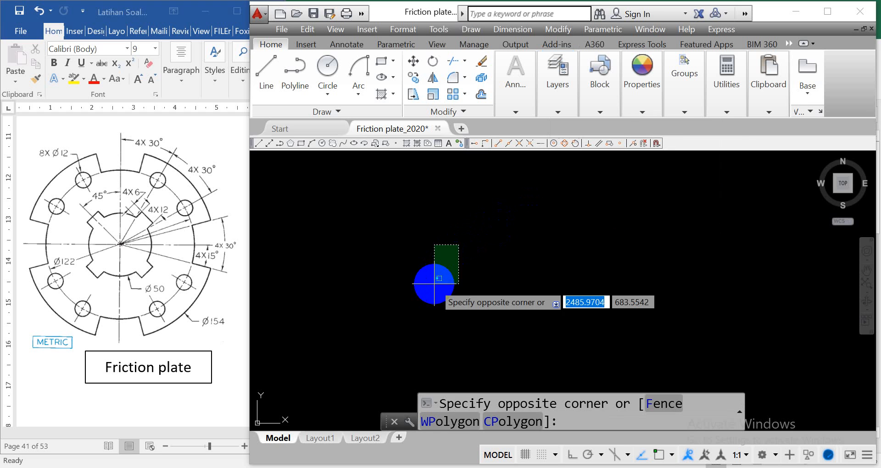
{"action": "left_click", "coordinate": [434, 284]}
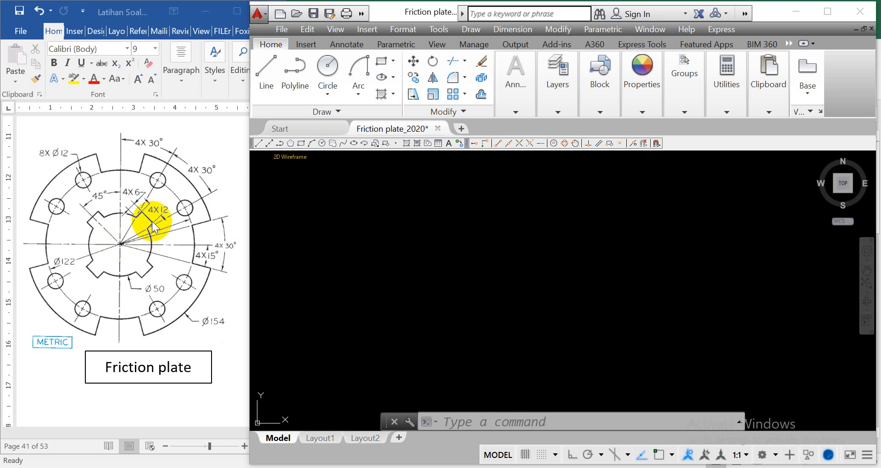
- Draw a circle with a diameter of 50 mm in the empty drawing area for the plate's inner bore
{"action": "left_click_drag", "start_coordinate": [151, 232], "coordinate": [148, 270]}
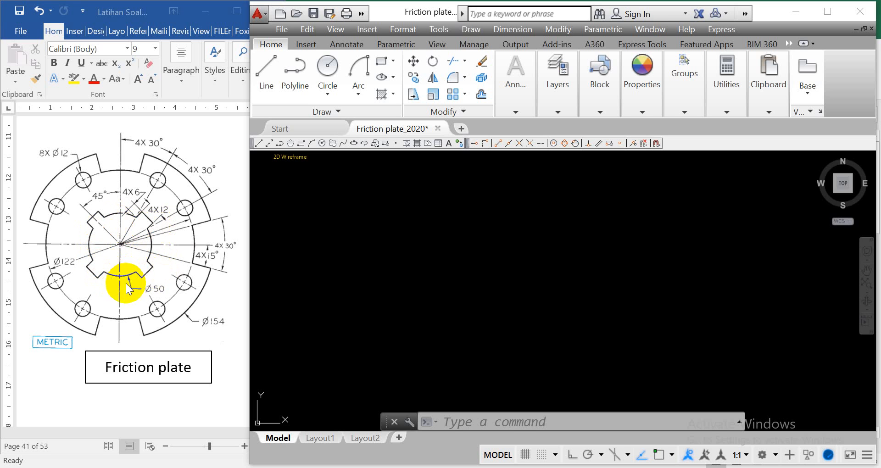
{"action": "left_click", "coordinate": [329, 96]}
{"action": "left_click", "coordinate": [336, 146]}
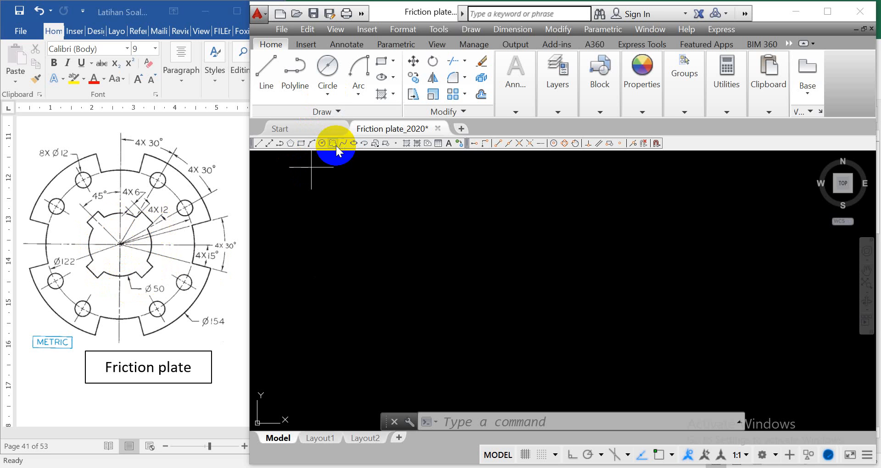
{"action": "left_click", "coordinate": [501, 285]}
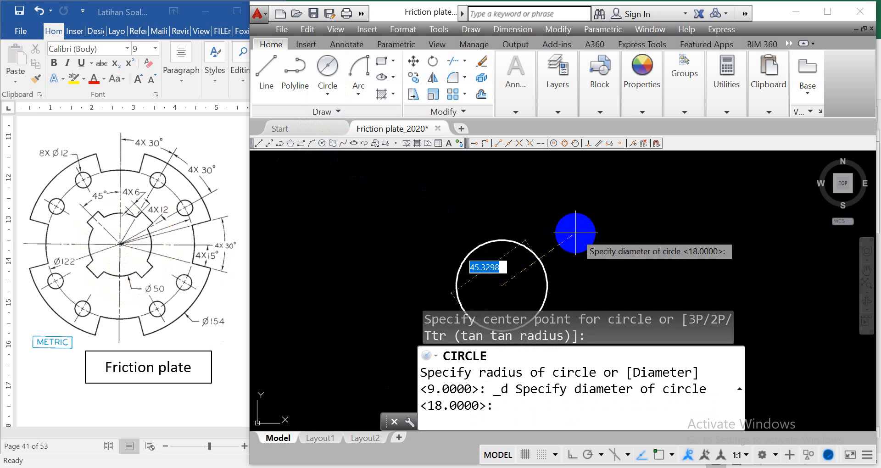
{"action": "type", "text": "50"}
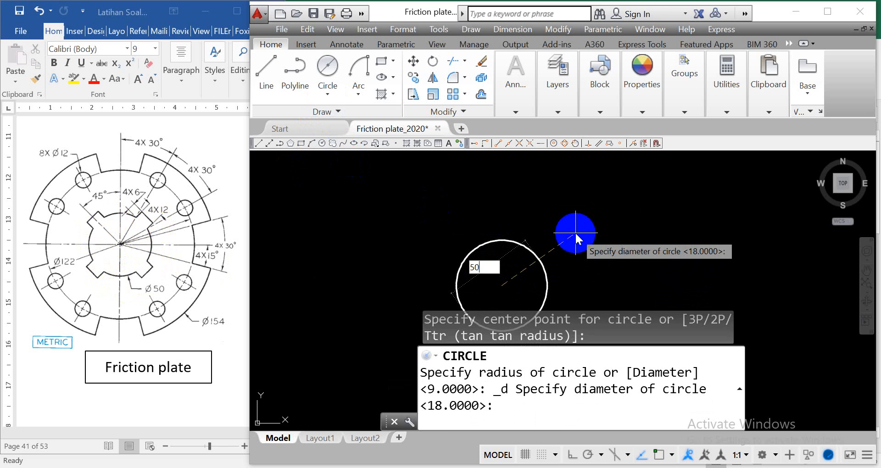
{"action": "key", "text": "Return"}
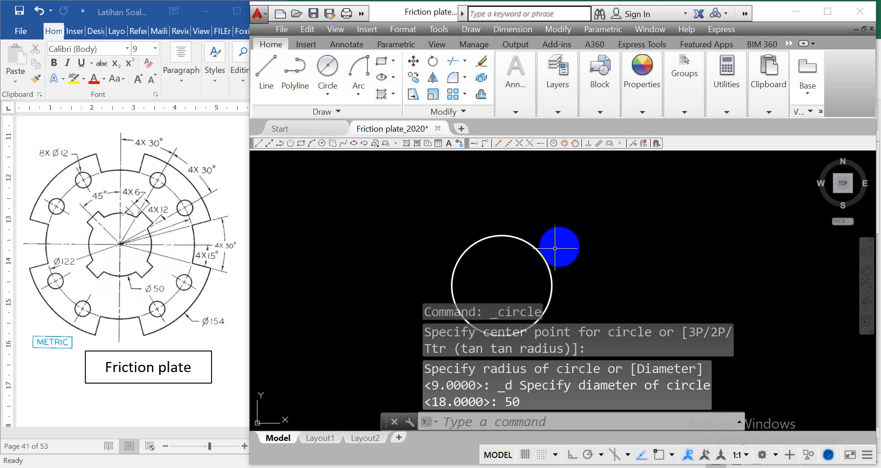
- Turn on object snap and draw a circle of diameter 122 mm concentric with the 50 mm circle
{"action": "scroll", "coordinate": [510, 300], "scroll_direction": "up", "scroll_amount": 4}
{"action": "scroll", "coordinate": [510, 303], "scroll_direction": "down", "scroll_amount": 4}
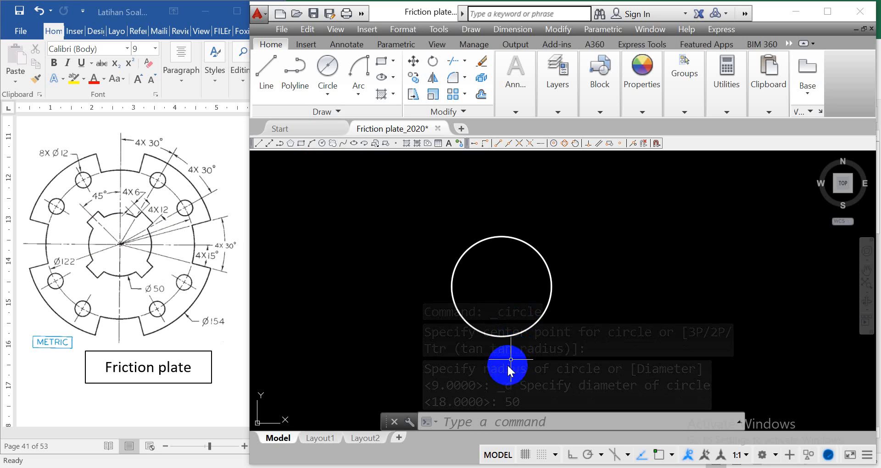
{"action": "scroll", "coordinate": [502, 369], "scroll_direction": "up", "scroll_amount": 4}
{"action": "scroll", "coordinate": [502, 369], "scroll_direction": "down", "scroll_amount": 2}
{"action": "scroll", "coordinate": [502, 370], "scroll_direction": "down", "scroll_amount": 2}
{"action": "scroll", "coordinate": [502, 370], "scroll_direction": "up", "scroll_amount": 2}
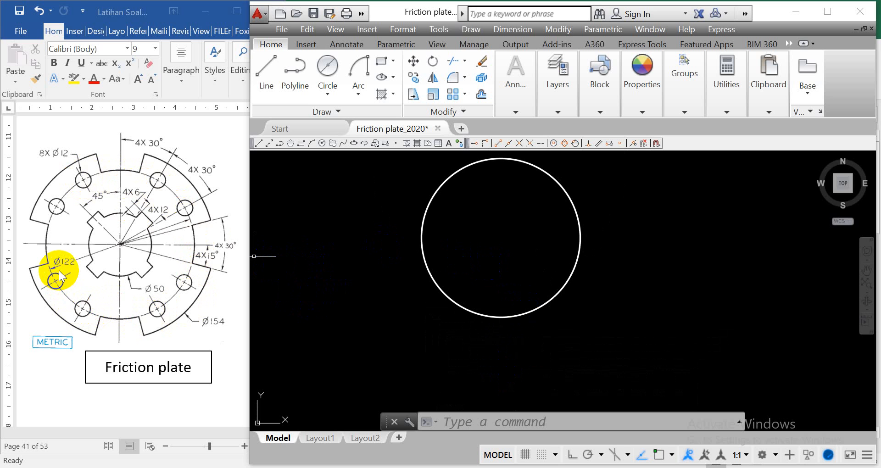
{"action": "left_click", "coordinate": [332, 94]}
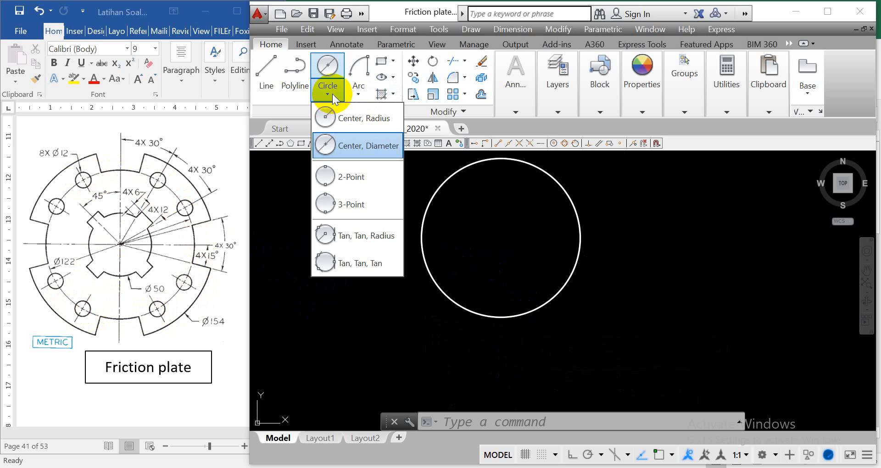
{"action": "left_click", "coordinate": [346, 146]}
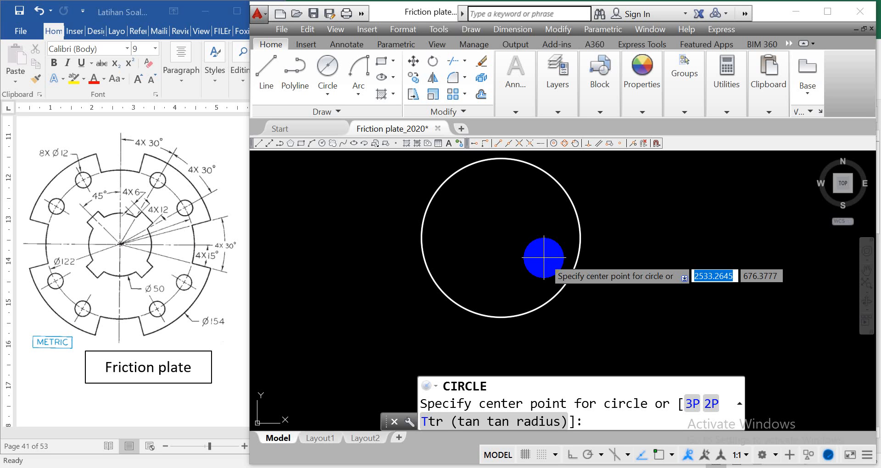
{"action": "key", "text": "F3"}
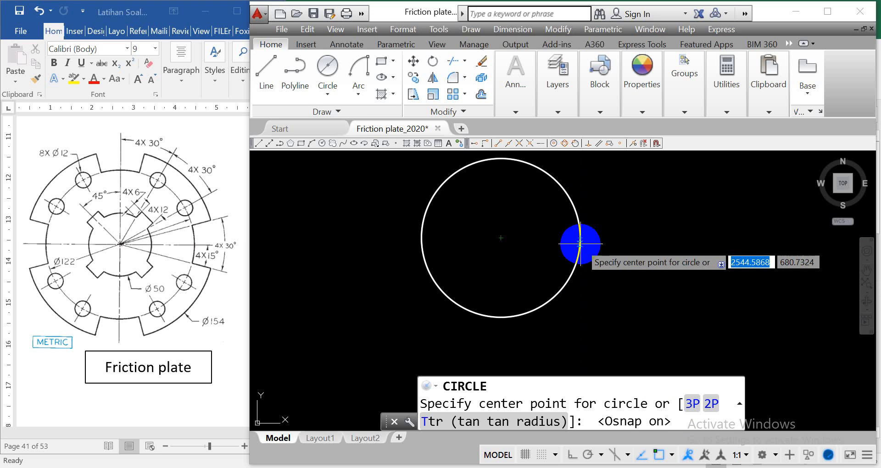
{"action": "left_click", "coordinate": [500, 237]}
{"action": "type", "text": "d"}
{"action": "key", "text": "Return"}
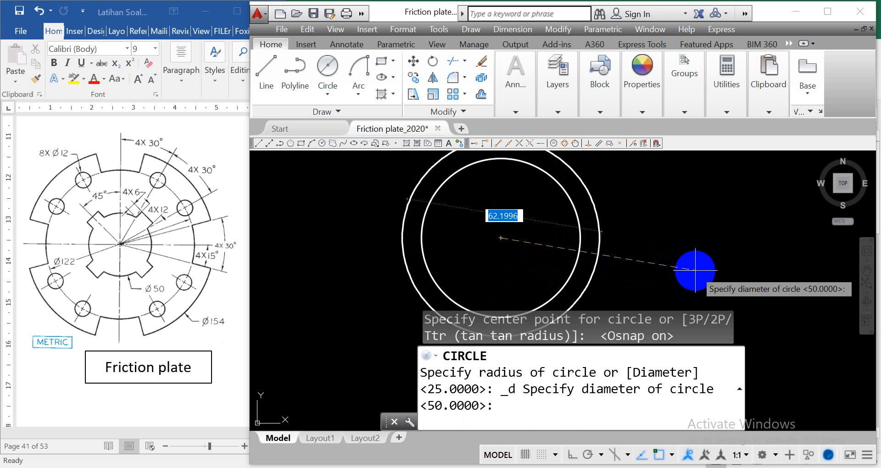
{"action": "type", "text": "122"}
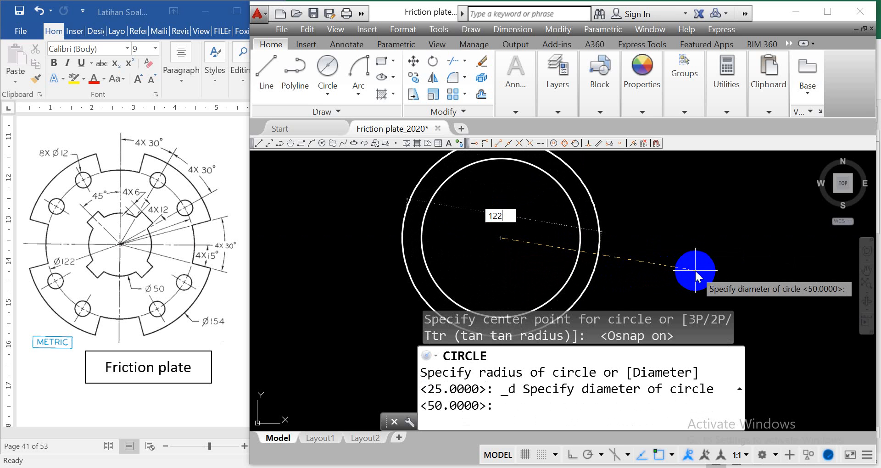
{"action": "key", "text": "Return"}
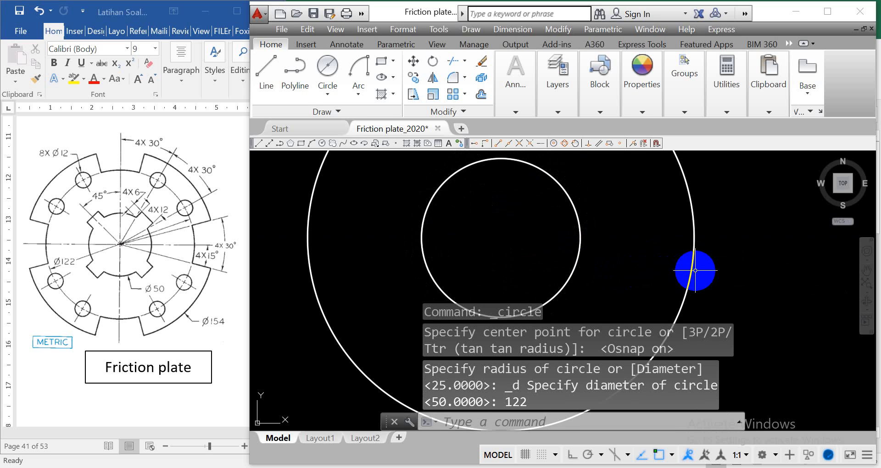
- Draw the plate's outer circle with a diameter of 154 mm from the same centre point
{"action": "left_click", "coordinate": [326, 94]}
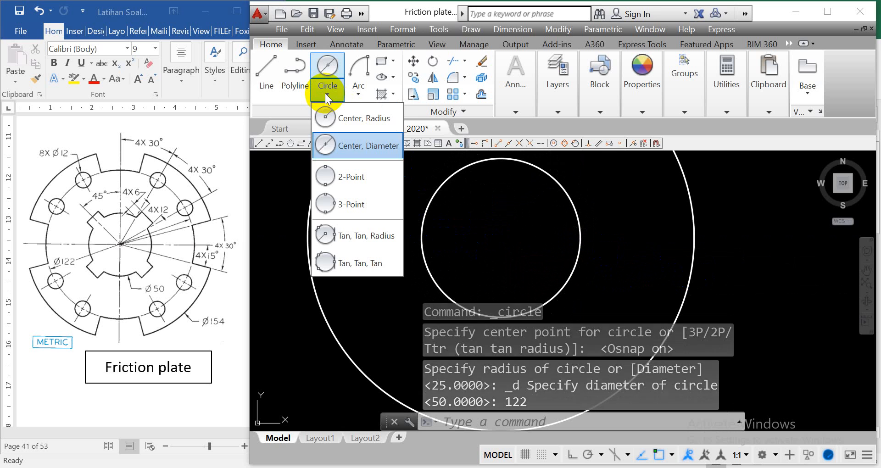
{"action": "left_click", "coordinate": [345, 145]}
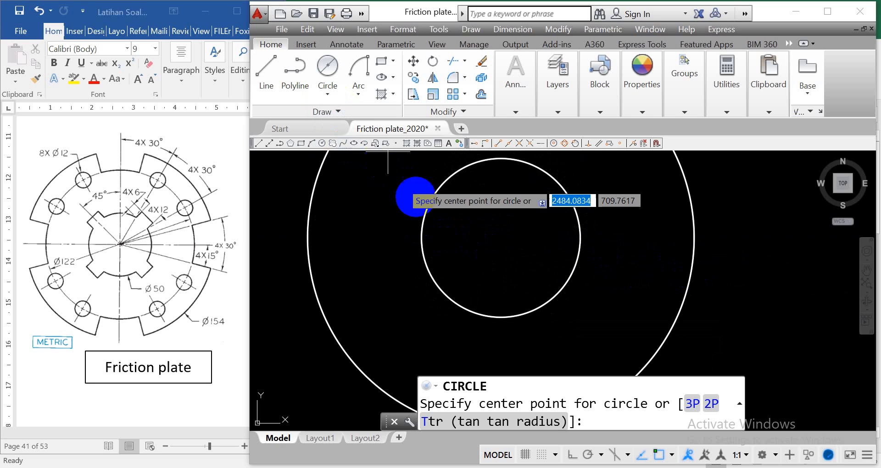
{"action": "left_click", "coordinate": [501, 238]}
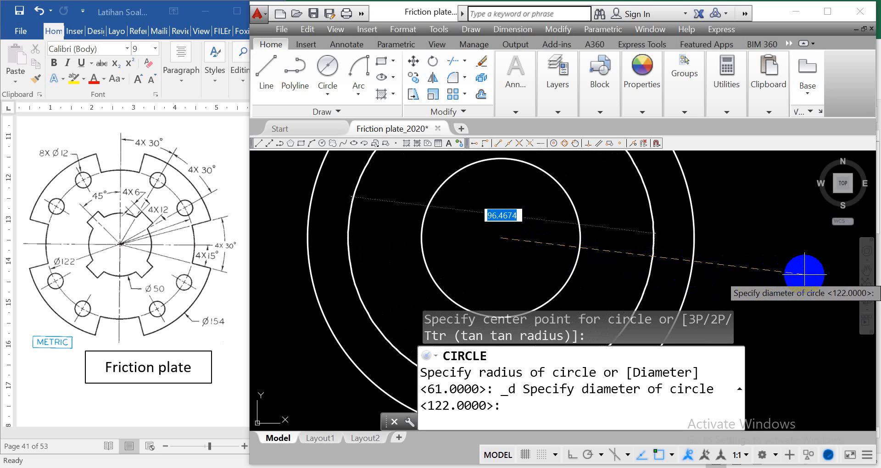
{"action": "type", "text": "154"}
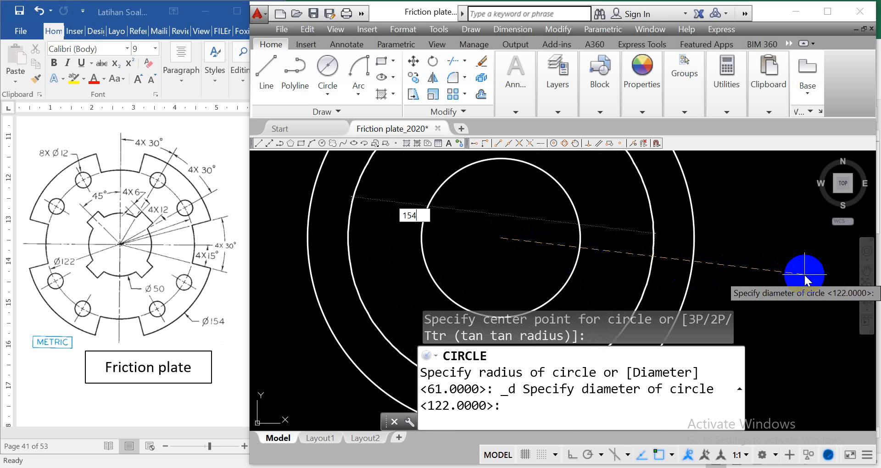
{"action": "key", "text": "Return"}
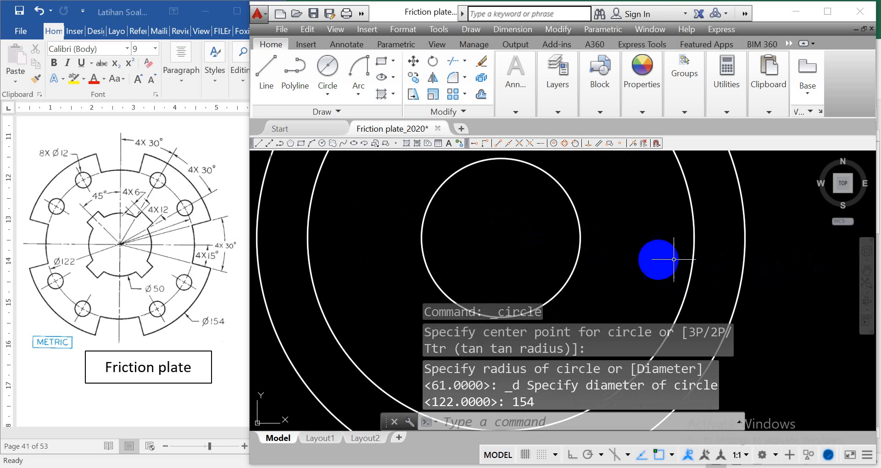
- Turn on Ortho and draw a horizontal line through the circles' centre, starting about 22 mm outside the outer circle and ending beyond its far side
{"action": "scroll", "coordinate": [518, 260], "scroll_direction": "down", "scroll_amount": 5}
{"action": "scroll", "coordinate": [544, 274], "scroll_direction": "up", "scroll_amount": 2}
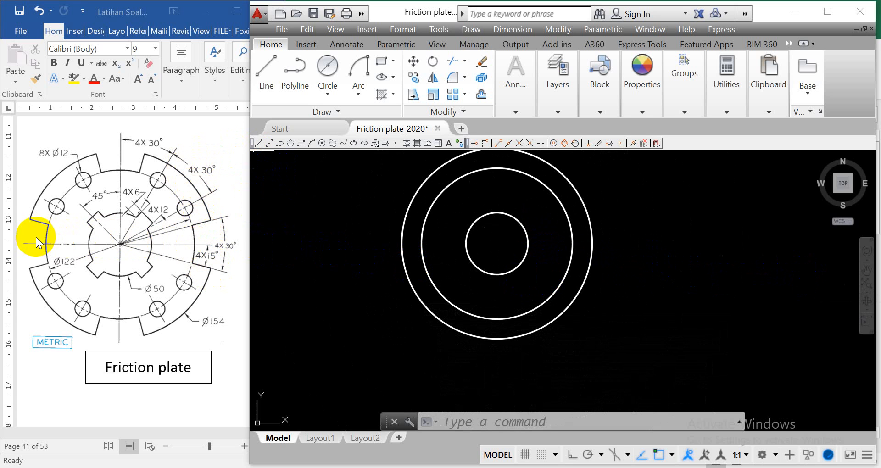
{"action": "left_click", "coordinate": [268, 82]}
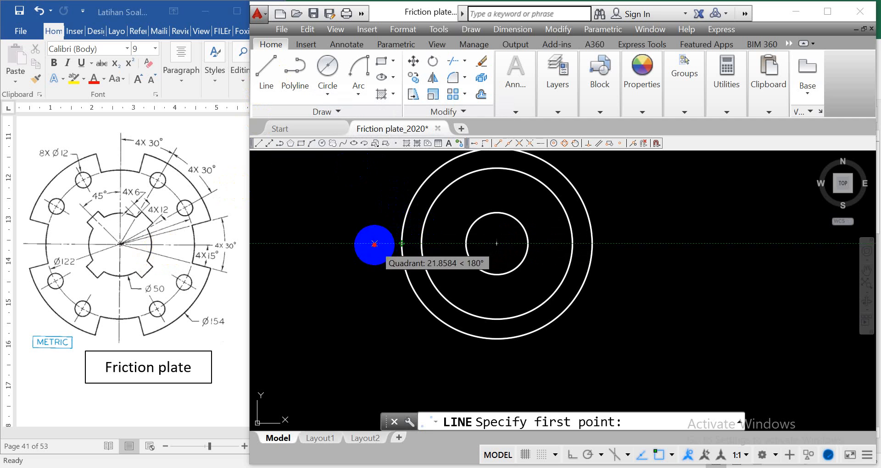
{"action": "left_click", "coordinate": [374, 243]}
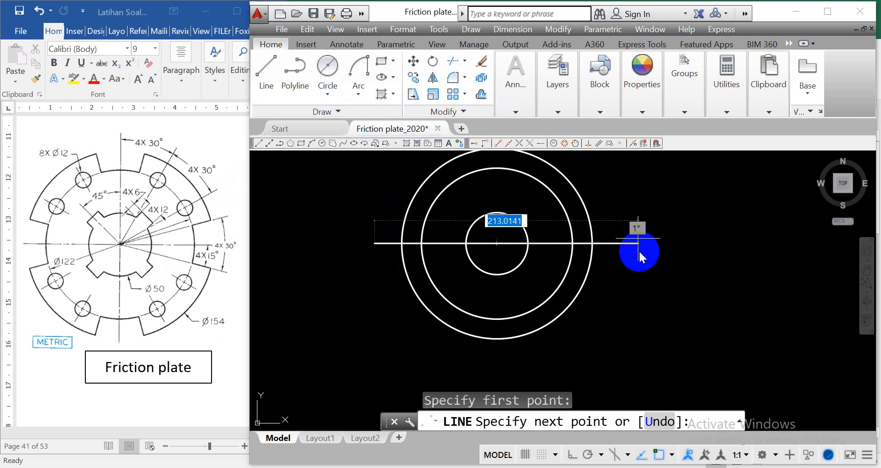
{"action": "key", "text": "F8"}
{"action": "left_click", "coordinate": [627, 244]}
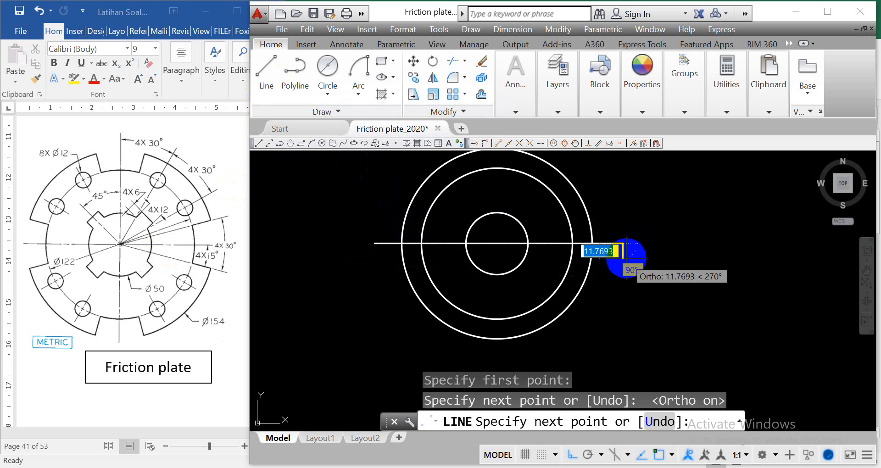
{"action": "key", "text": "Escape"}
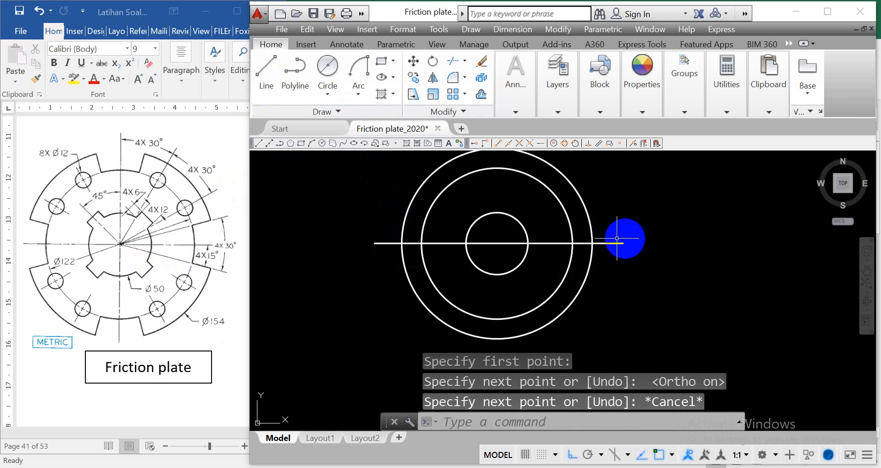
- Draw a vertical line about 199 mm long through the circles' centre, starting about 22 mm below the outer circle
{"action": "left_click", "coordinate": [275, 73]}
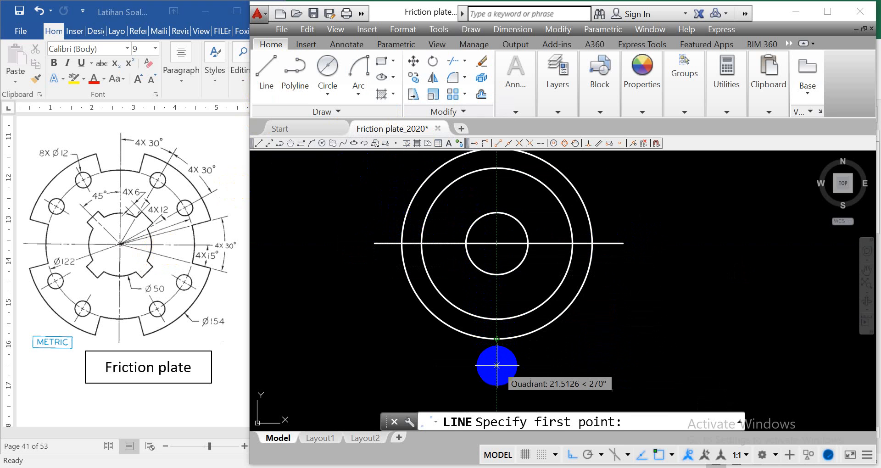
{"action": "left_click", "coordinate": [496, 366]}
{"action": "scroll", "coordinate": [524, 212], "scroll_direction": "up", "scroll_amount": 2}
{"action": "scroll", "coordinate": [509, 232], "scroll_direction": "down", "scroll_amount": 3}
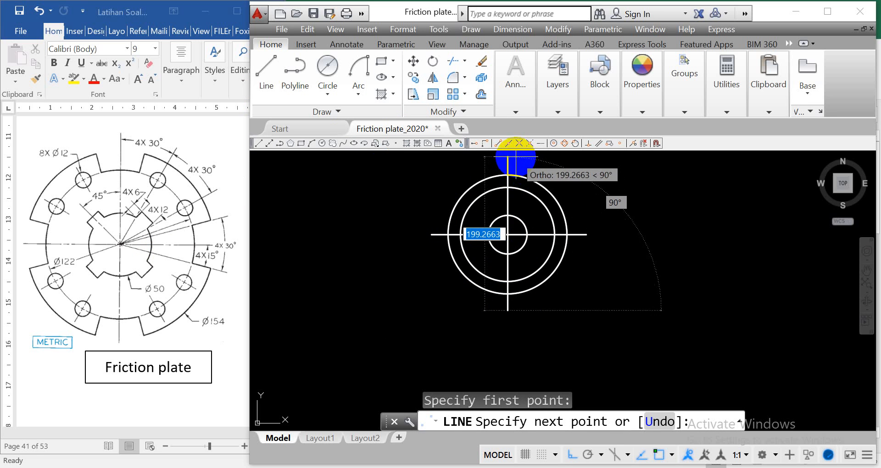
{"action": "left_click", "coordinate": [509, 158]}
{"action": "key", "text": "Escape"}
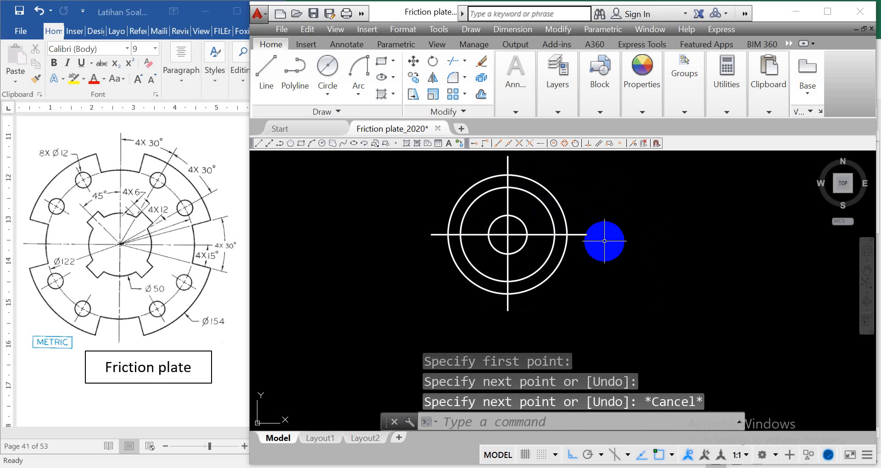
- Assign the horizontal and vertical centre lines through the circles to the sumbu layer
{"action": "scroll", "coordinate": [518, 223], "scroll_direction": "up", "scroll_amount": 3}
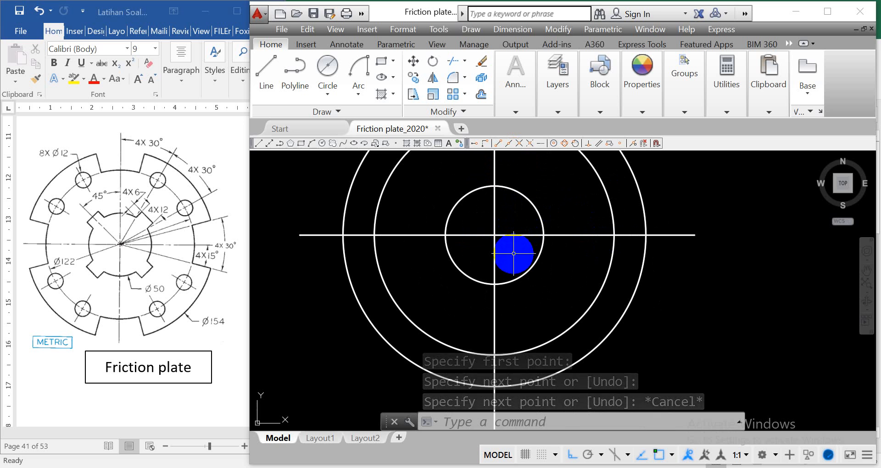
{"action": "left_click", "coordinate": [513, 253]}
{"action": "left_click", "coordinate": [487, 223]}
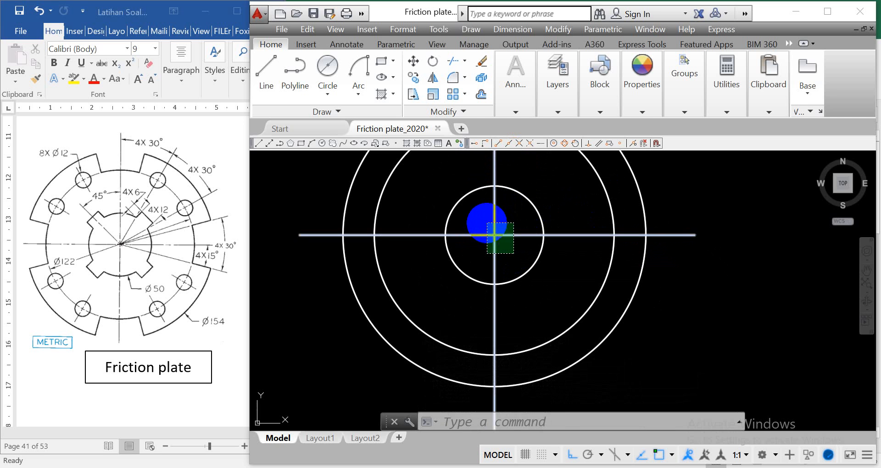
{"action": "left_click", "coordinate": [608, 144]}
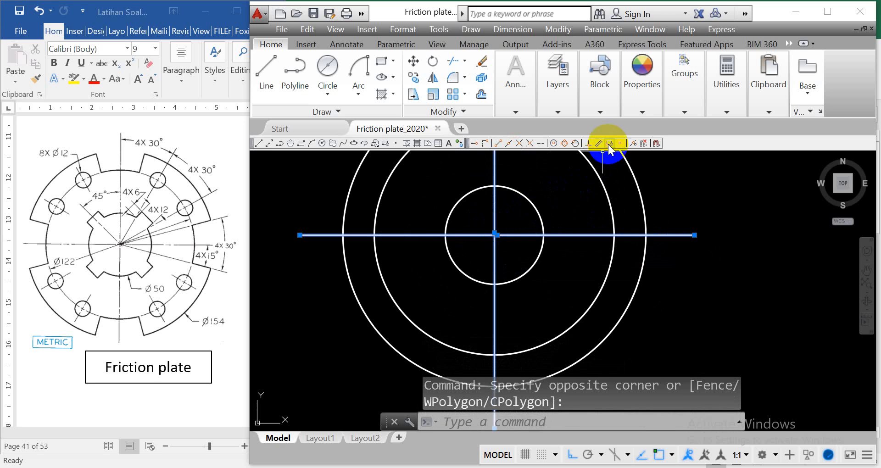
{"action": "left_click", "coordinate": [559, 112]}
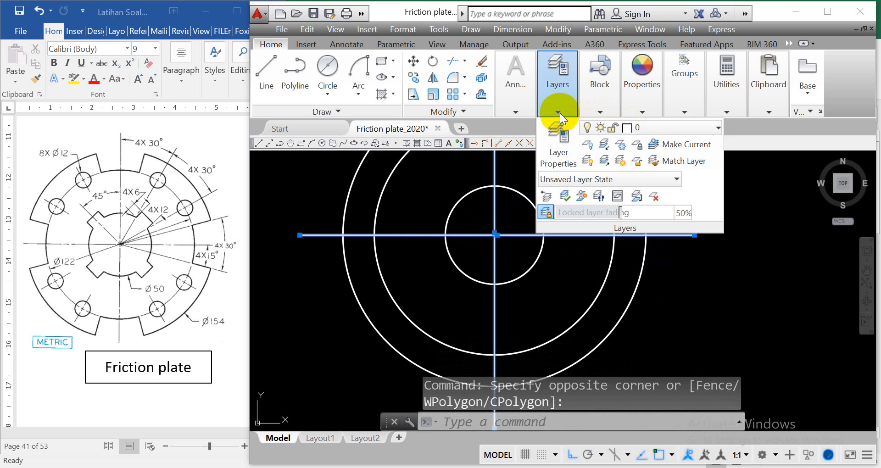
{"action": "left_click", "coordinate": [715, 128]}
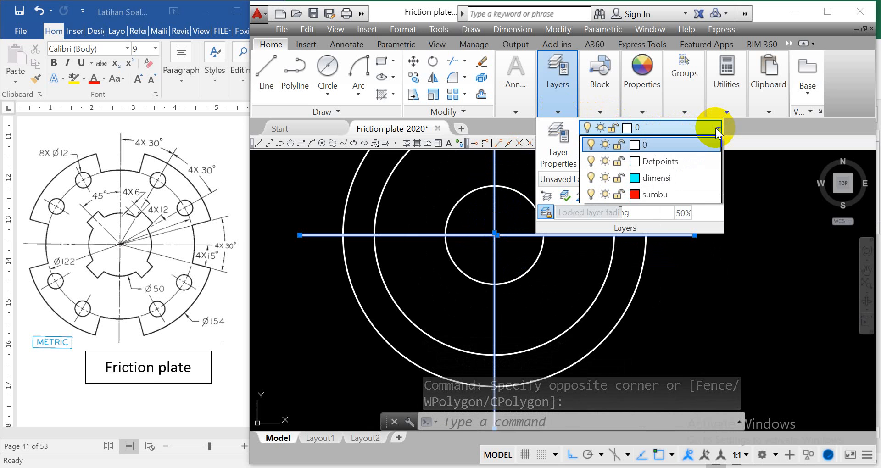
{"action": "left_click", "coordinate": [658, 196]}
{"action": "left_click", "coordinate": [671, 294]}
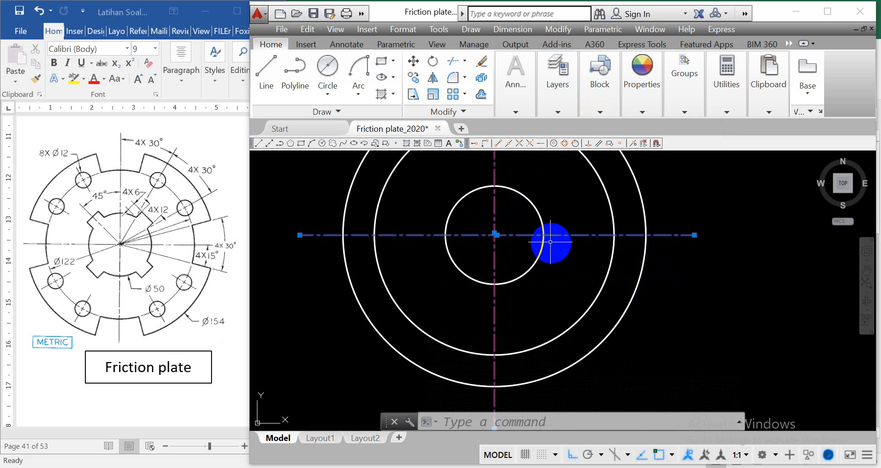
{"action": "key", "text": "Escape"}
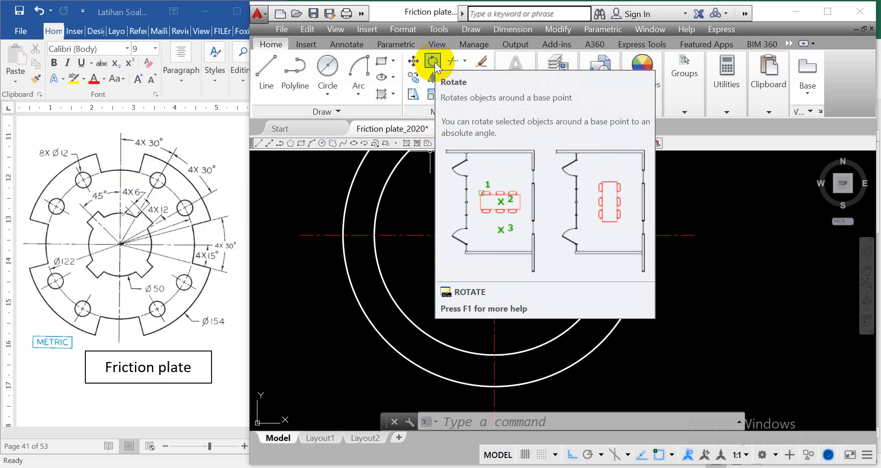
- Rotate a copy of the horizontal centre line by 15 degrees about the circles' centre
{"action": "left_click", "coordinate": [434, 62]}
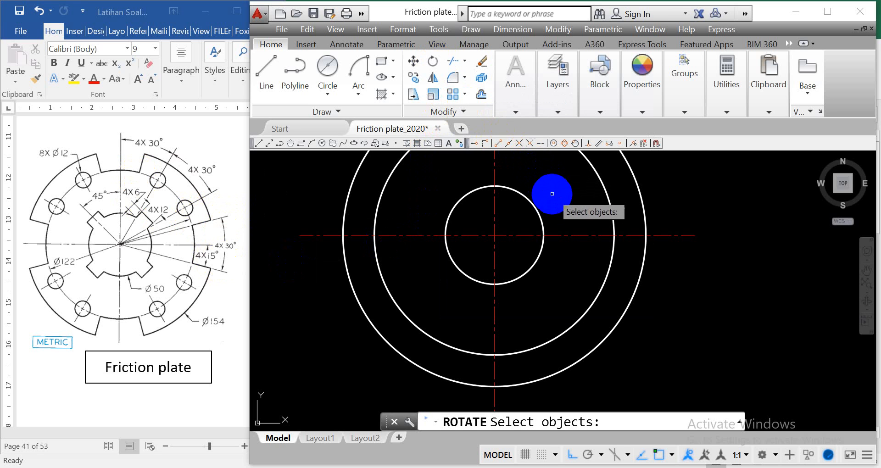
{"action": "left_click", "coordinate": [580, 234]}
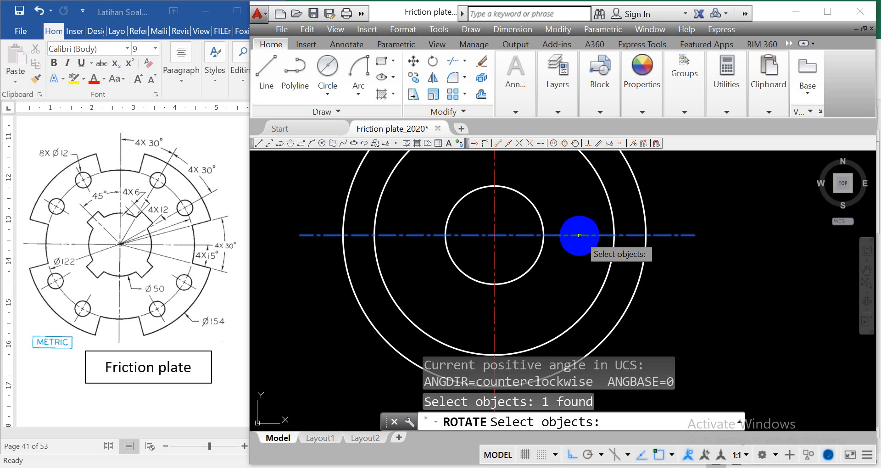
{"action": "key", "text": "Return"}
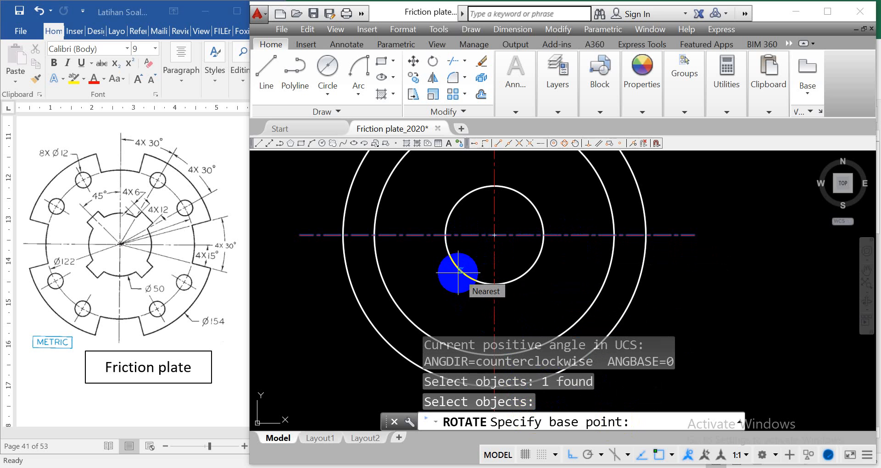
{"action": "left_click", "coordinate": [494, 235]}
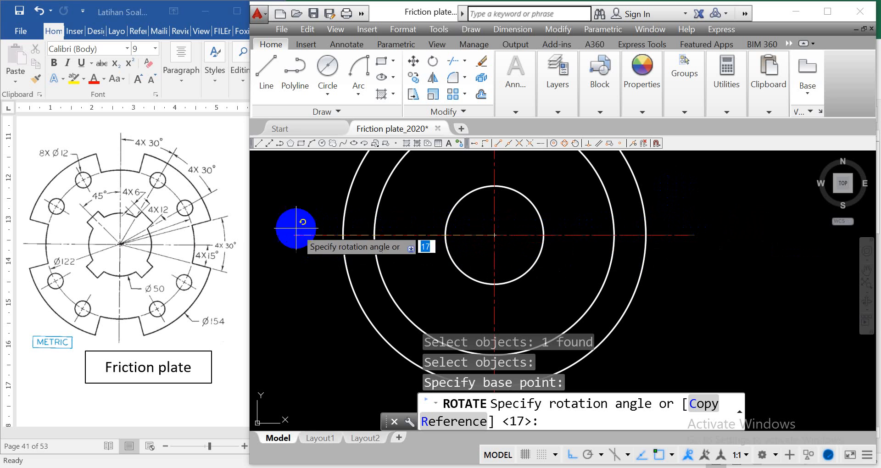
{"action": "left_click", "coordinate": [701, 405]}
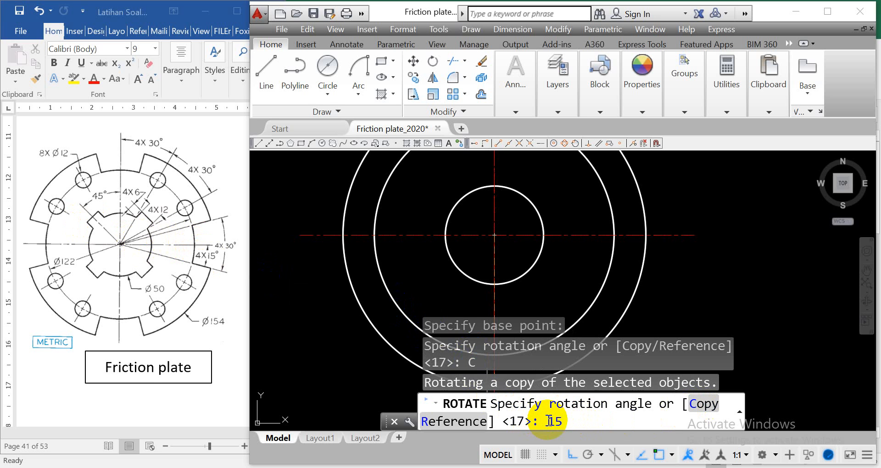
{"action": "key", "text": "Return"}
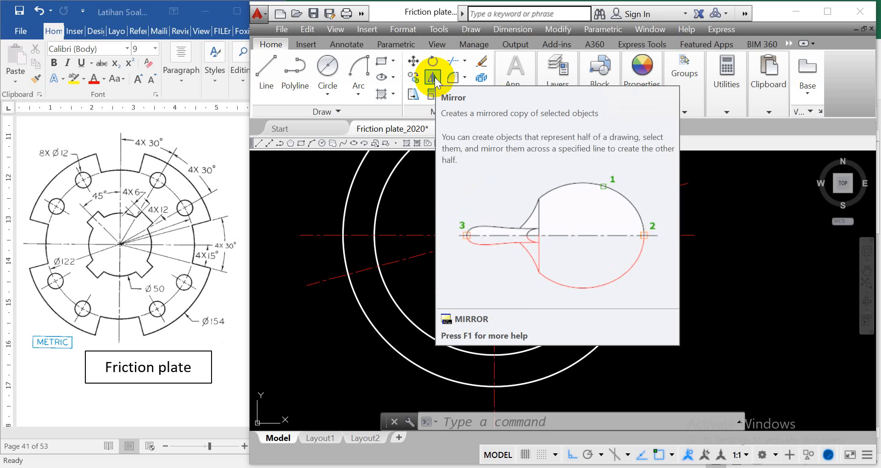
- Mirror the 15-degree line across the horizontal centre line, keeping the source line
{"action": "left_click", "coordinate": [433, 77]}
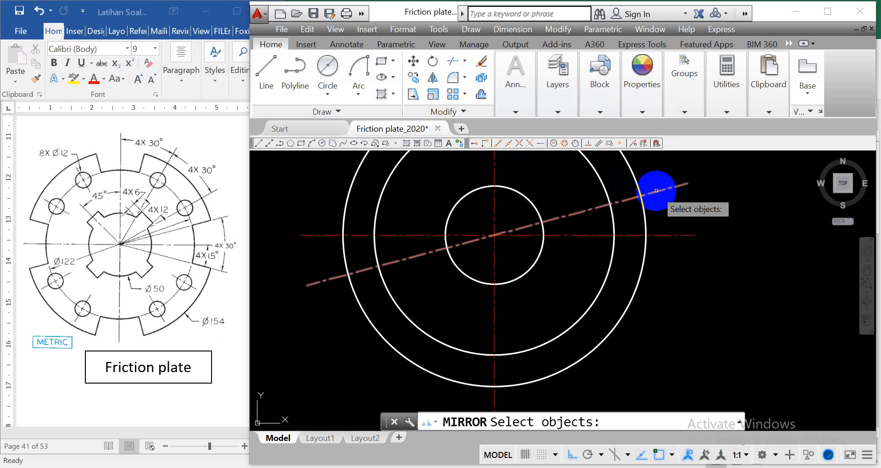
{"action": "left_click", "coordinate": [656, 190]}
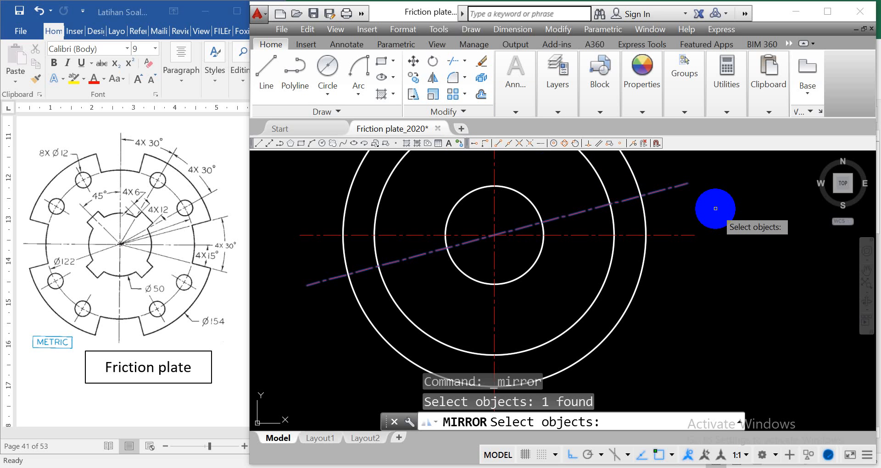
{"action": "key", "text": "Return"}
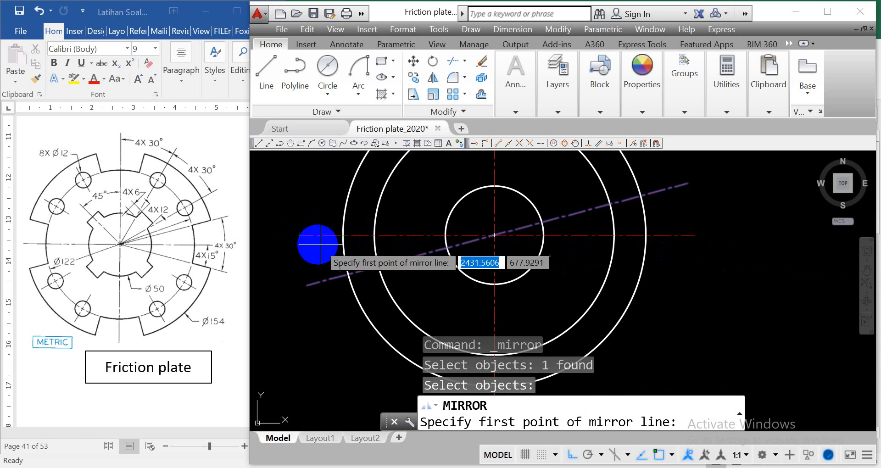
{"action": "left_click", "coordinate": [300, 234]}
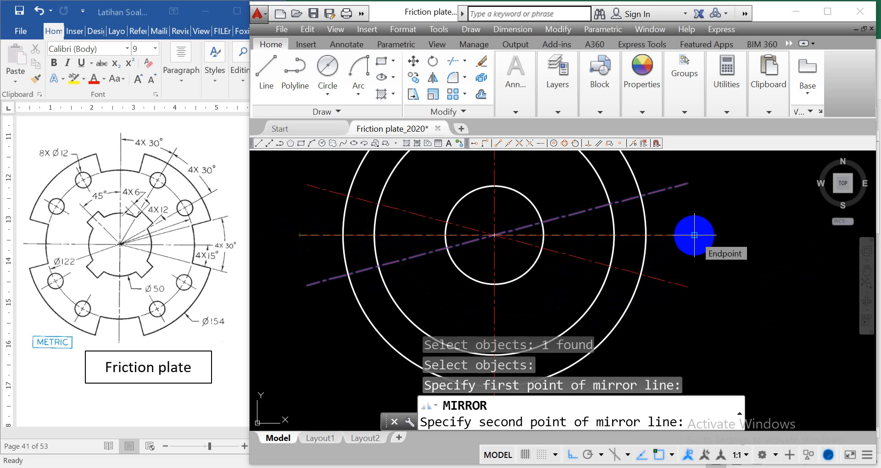
{"action": "left_click", "coordinate": [694, 234]}
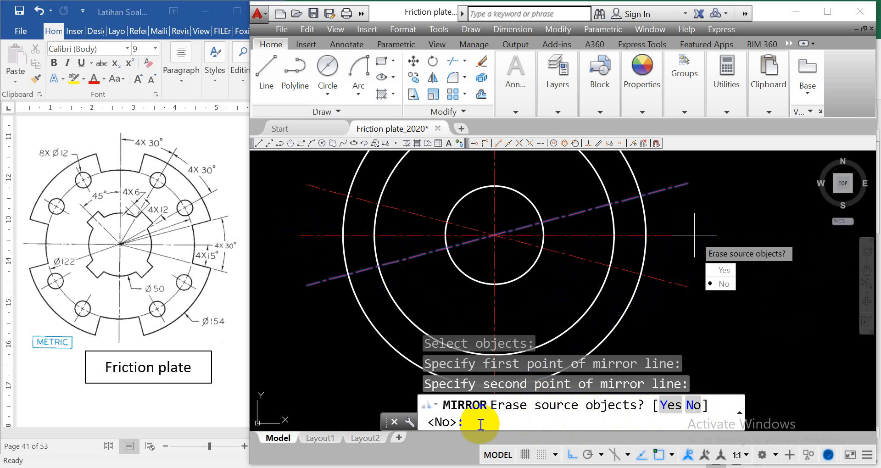
{"action": "left_click", "coordinate": [693, 405]}
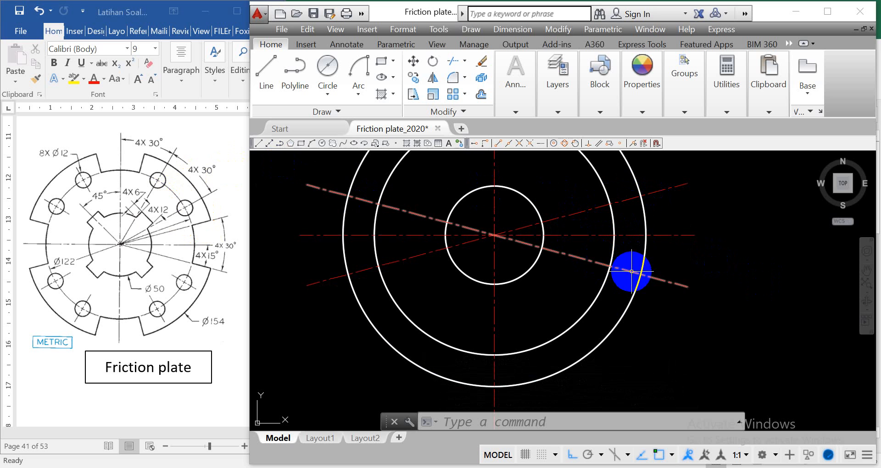
- Trim the angled lines' right halves outside the 154 mm circle and between the 50 and 122 mm circles, plus the outer arc between them
{"action": "left_click", "coordinate": [452, 60]}
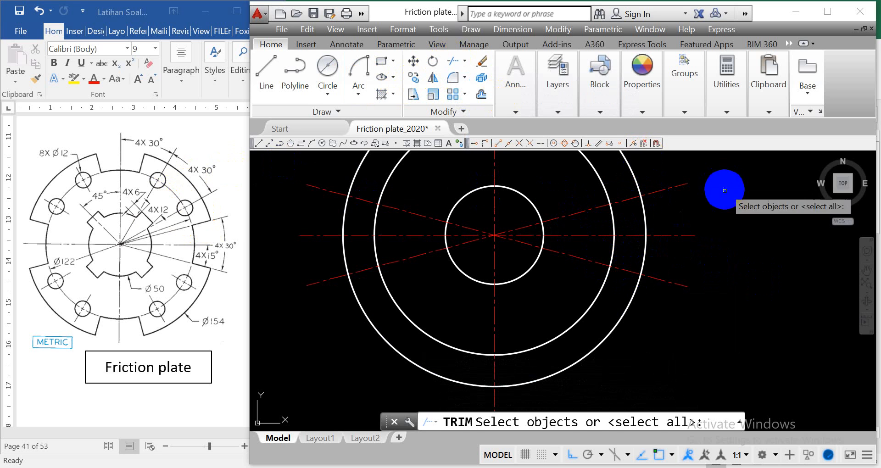
{"action": "key", "text": "Return"}
{"action": "left_click", "coordinate": [681, 204]}
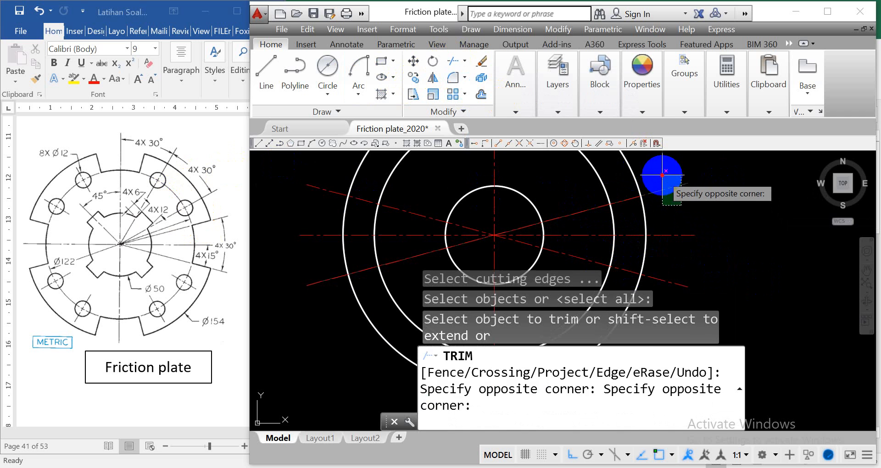
{"action": "left_click", "coordinate": [662, 175]}
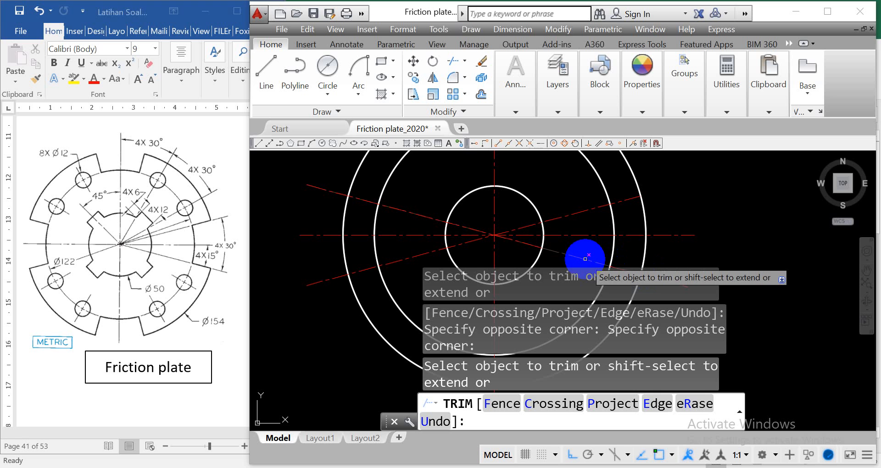
{"action": "left_click", "coordinate": [586, 208]}
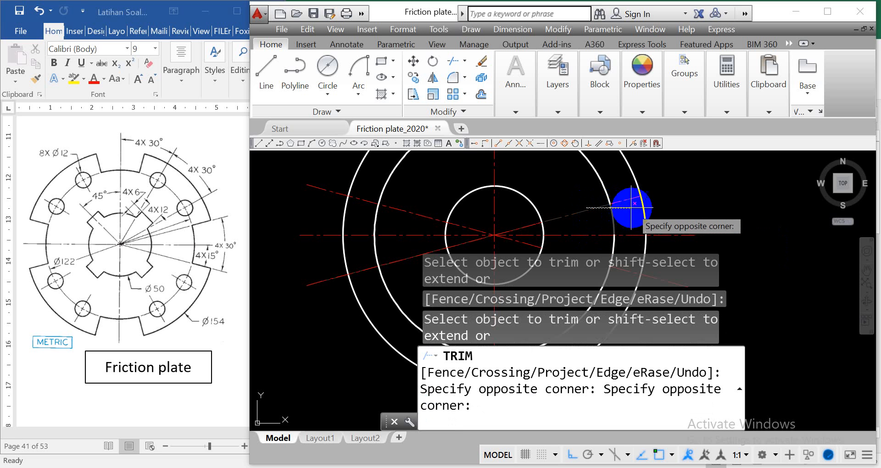
{"action": "left_click", "coordinate": [566, 191]}
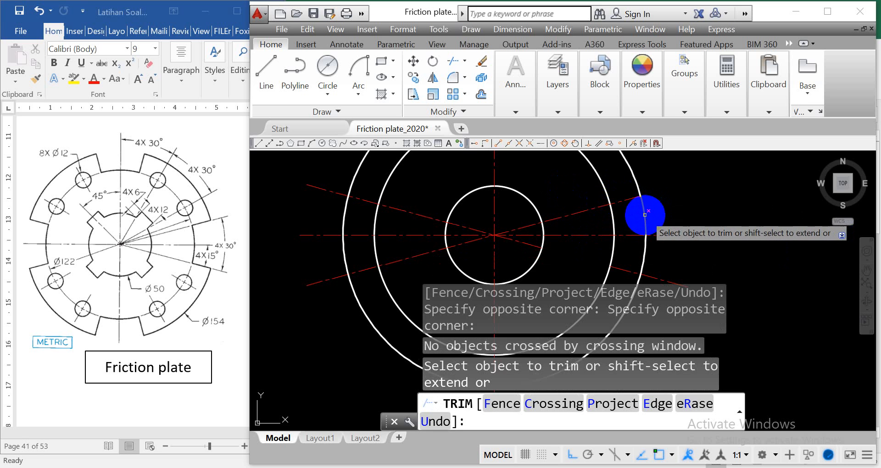
{"action": "left_click", "coordinate": [644, 215]}
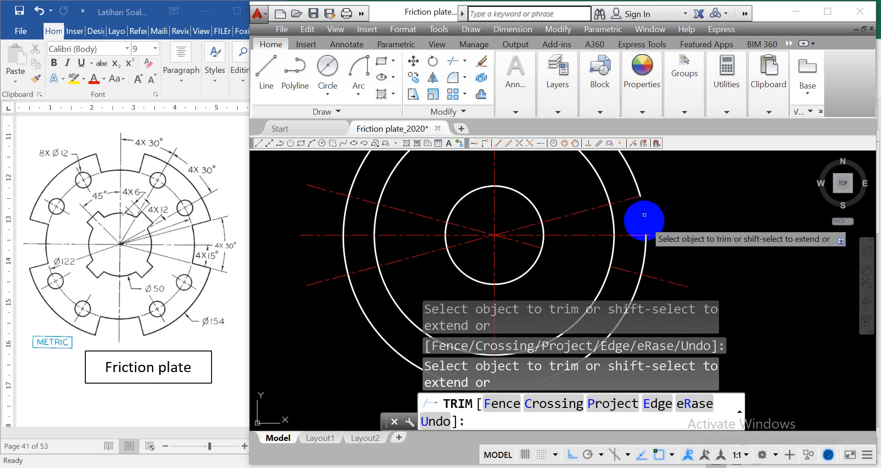
{"action": "left_click", "coordinate": [644, 254]}
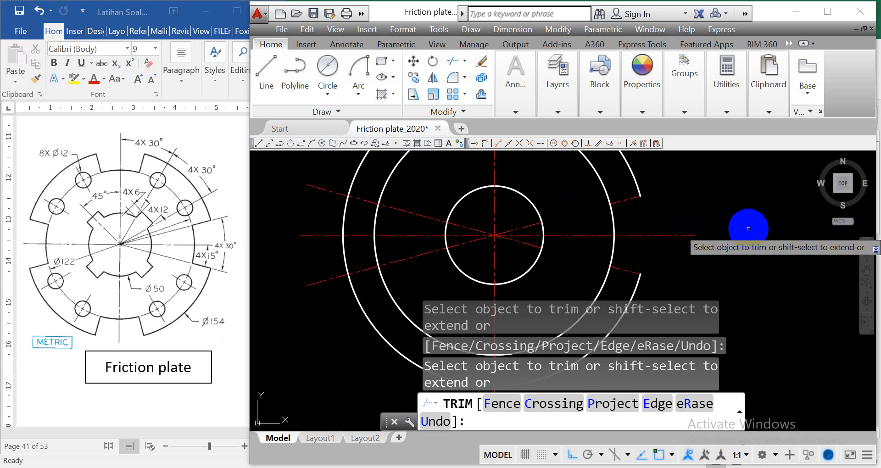
{"action": "key", "text": "Escape"}
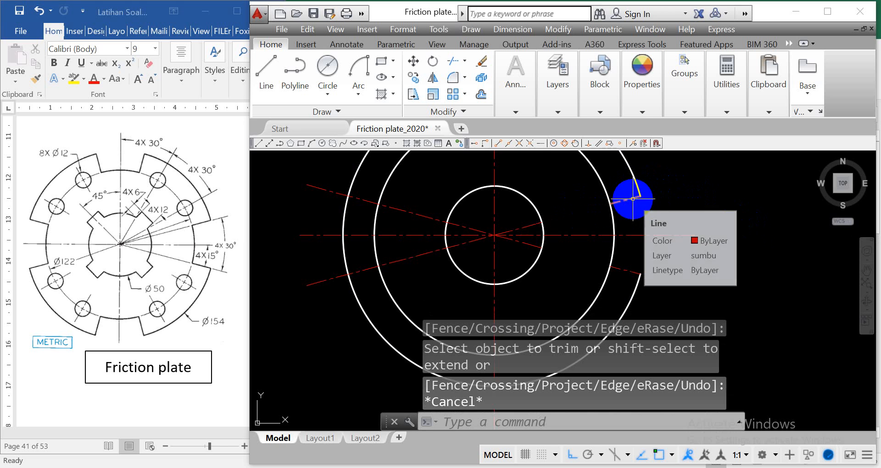
- Move the two short angled edges of the plate's right-hand notch to layer 0
{"action": "left_click", "coordinate": [633, 198]}
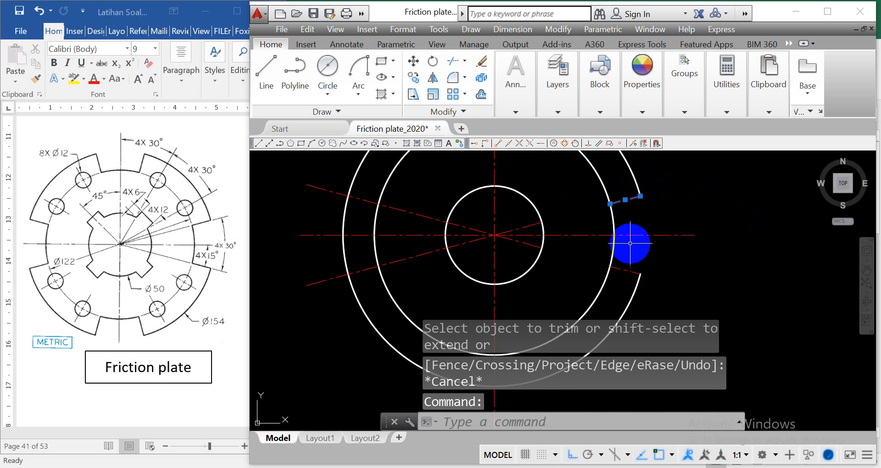
{"action": "left_click", "coordinate": [632, 270]}
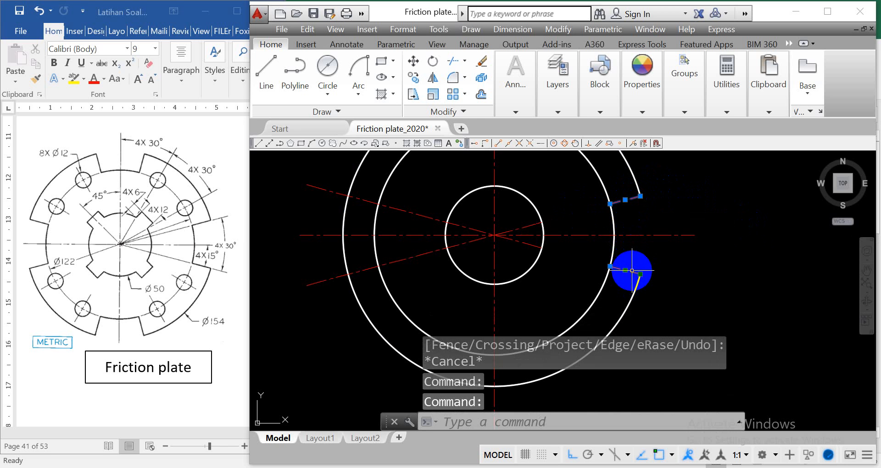
{"action": "left_click", "coordinate": [563, 114]}
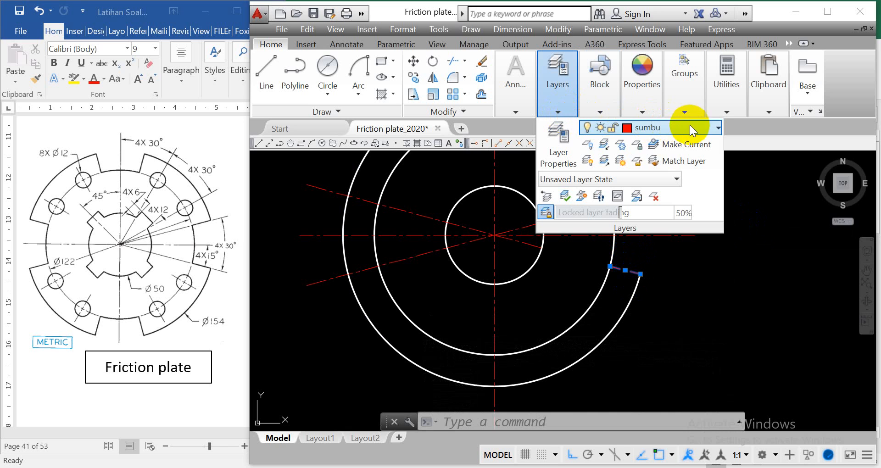
{"action": "left_click", "coordinate": [716, 126]}
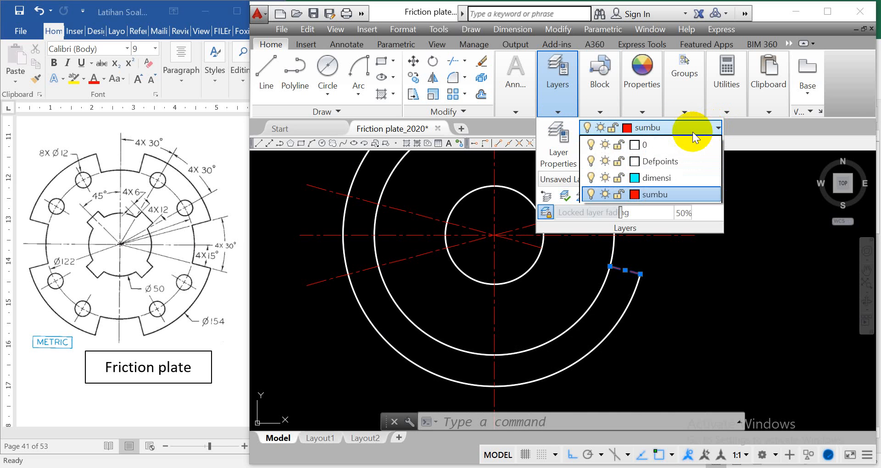
{"action": "left_click", "coordinate": [669, 146]}
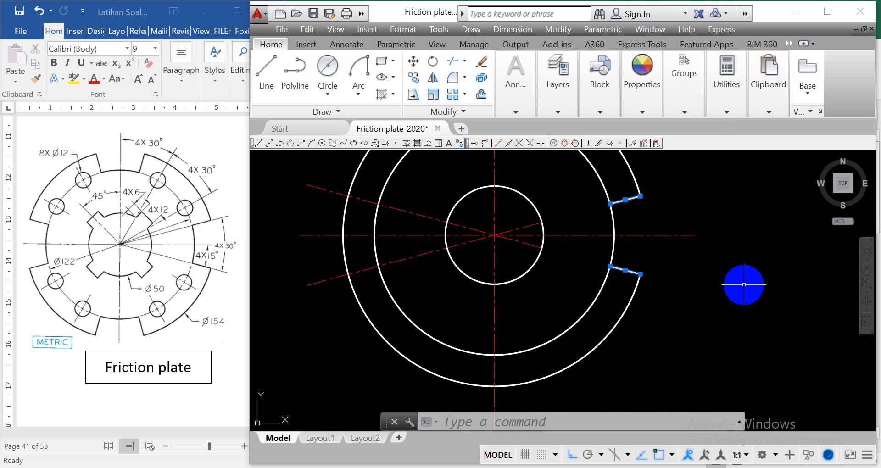
{"action": "key", "text": "Escape"}
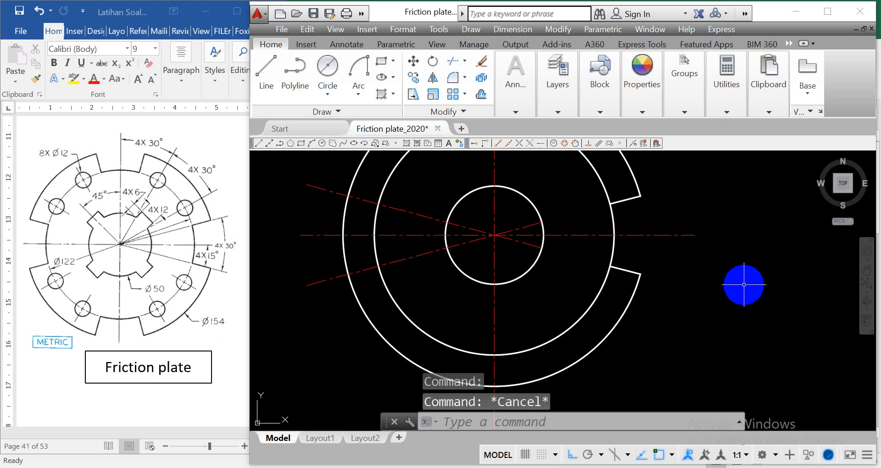
{"action": "scroll", "coordinate": [552, 197], "scroll_direction": "up", "scroll_amount": 1}
{"action": "scroll", "coordinate": [555, 196], "scroll_direction": "down", "scroll_amount": 1}
{"action": "scroll", "coordinate": [532, 171], "scroll_direction": "down", "scroll_amount": 3}
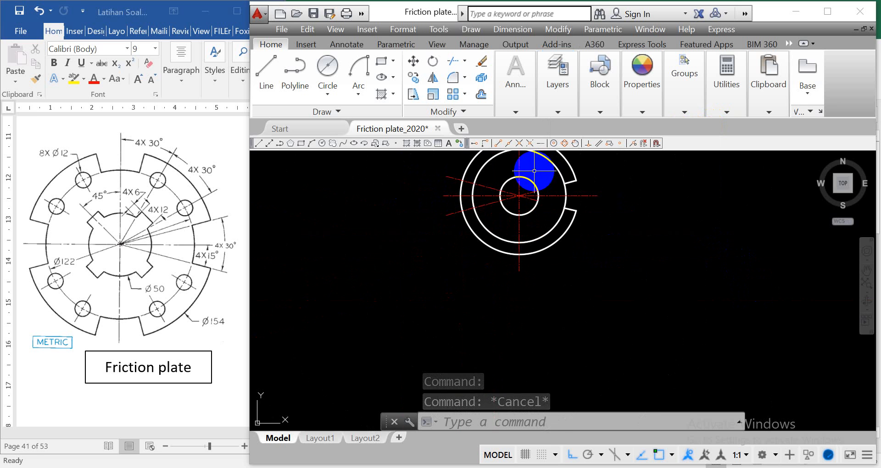
{"action": "scroll", "coordinate": [523, 160], "scroll_direction": "up", "scroll_amount": 3}
{"action": "scroll", "coordinate": [524, 159], "scroll_direction": "up", "scroll_amount": 1}
{"action": "scroll", "coordinate": [523, 159], "scroll_direction": "down", "scroll_amount": 5}
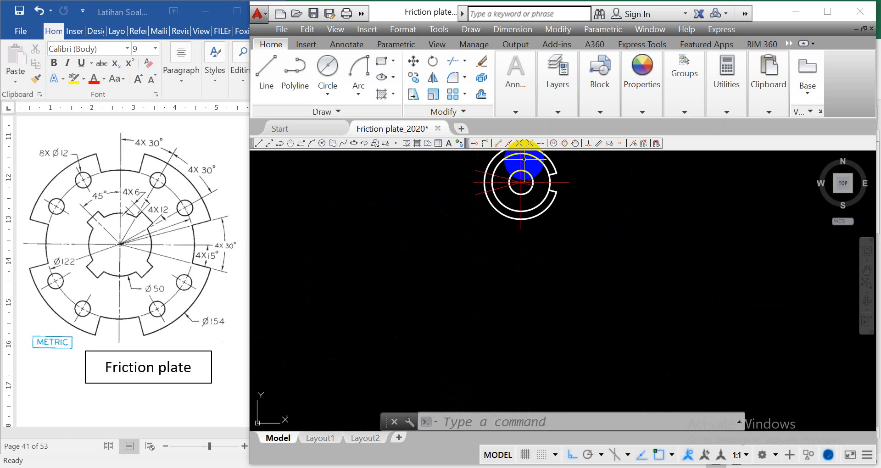
- Delete the two leftover 15-degree angled centre lines that cross at the circles' centre
{"action": "scroll", "coordinate": [523, 157], "scroll_direction": "up", "scroll_amount": 5}
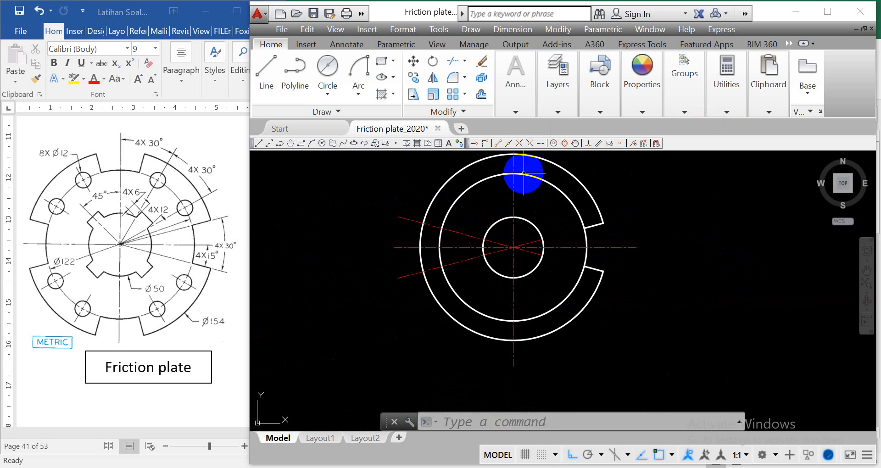
{"action": "middle_click_drag", "start_coordinate": [517, 197], "coordinate": [517, 202]}
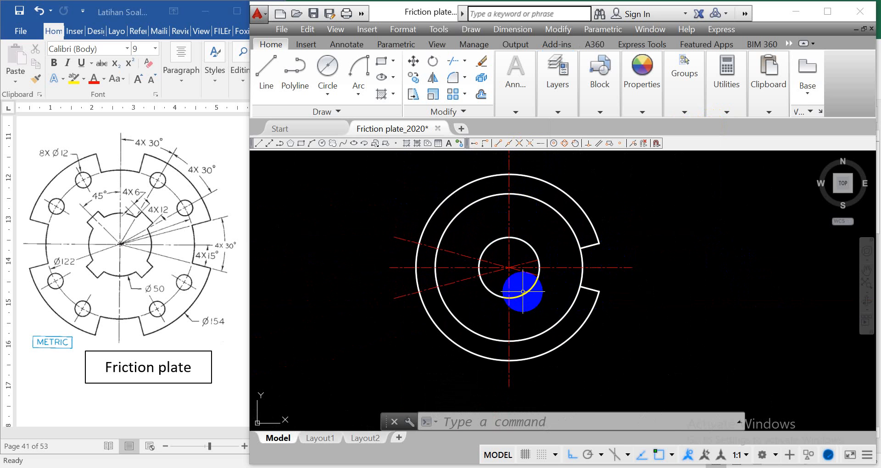
{"action": "scroll", "coordinate": [506, 282], "scroll_direction": "up", "scroll_amount": 4}
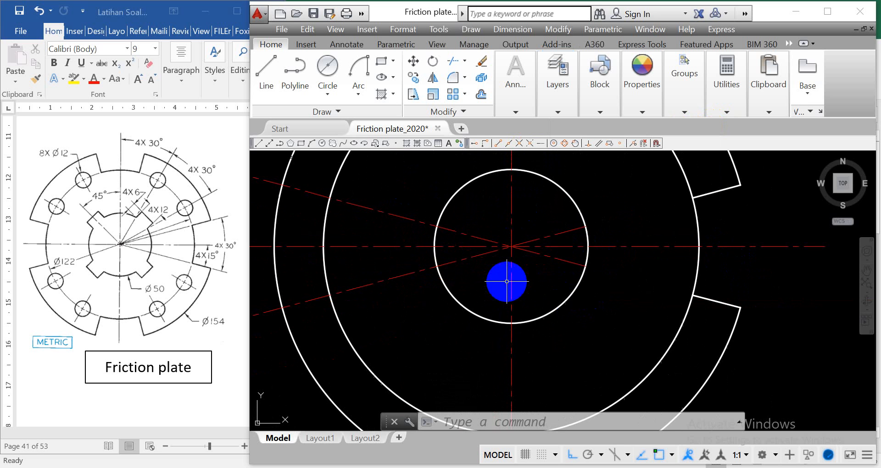
{"action": "left_click", "coordinate": [555, 258]}
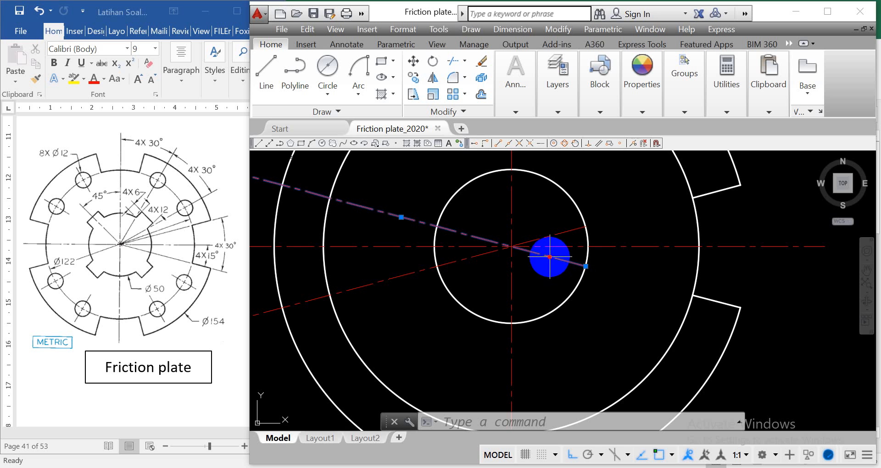
{"action": "left_click", "coordinate": [562, 232]}
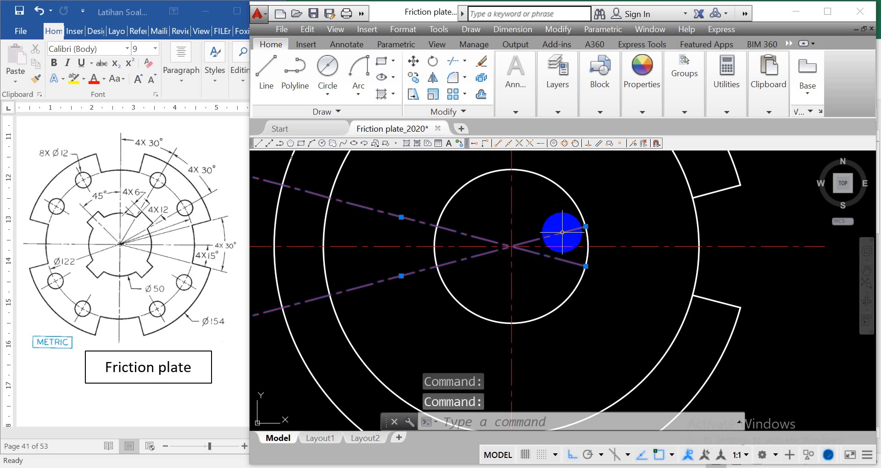
{"action": "key", "text": "Delete"}
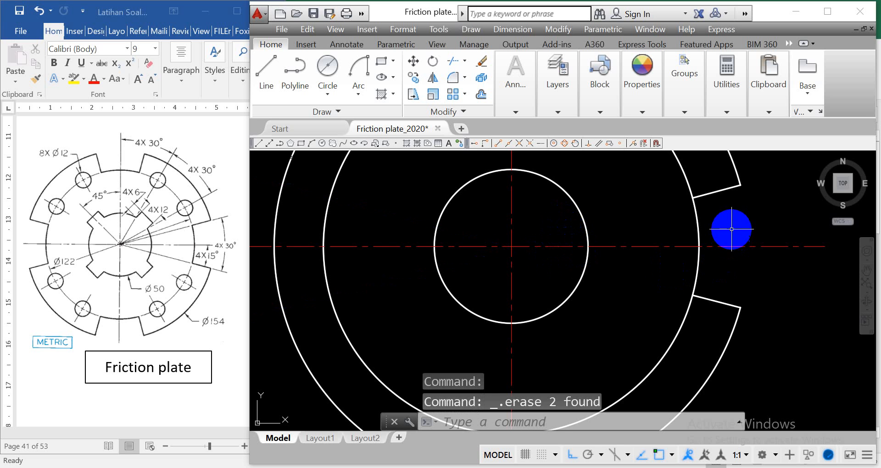
- Create a polar array of the two short angled edges of the right-hand notch about the circles' centre
{"action": "scroll", "coordinate": [732, 231], "scroll_direction": "down", "scroll_amount": 4}
{"action": "scroll", "coordinate": [757, 183], "scroll_direction": "up", "scroll_amount": 2}
{"action": "scroll", "coordinate": [753, 183], "scroll_direction": "down", "scroll_amount": 2}
{"action": "middle_click_drag", "start_coordinate": [753, 183], "coordinate": [650, 220]}
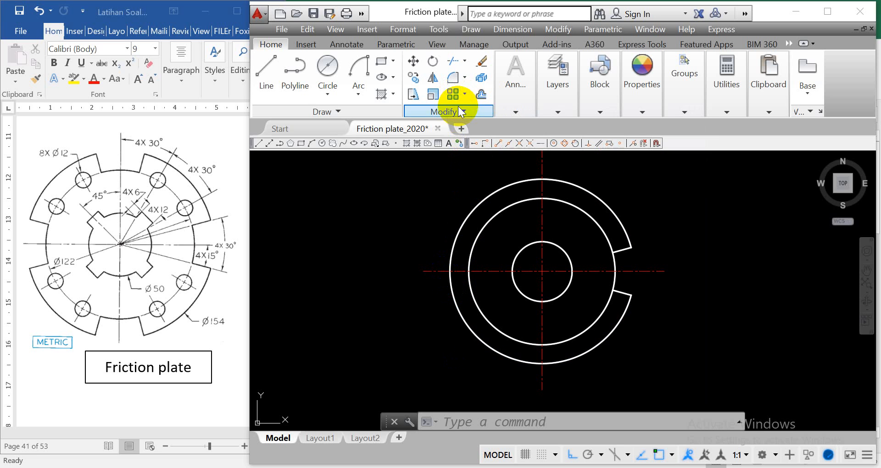
{"action": "left_click", "coordinate": [465, 95]}
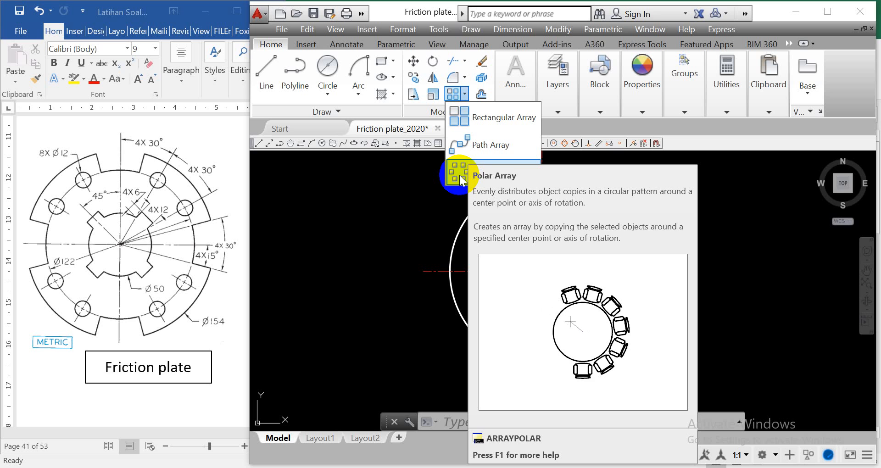
{"action": "left_click", "coordinate": [459, 176]}
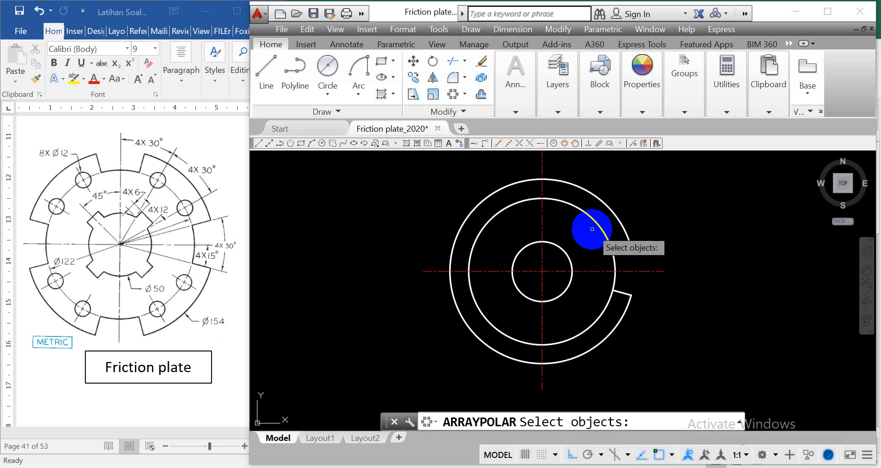
{"action": "scroll", "coordinate": [627, 262], "scroll_direction": "up", "scroll_amount": 4}
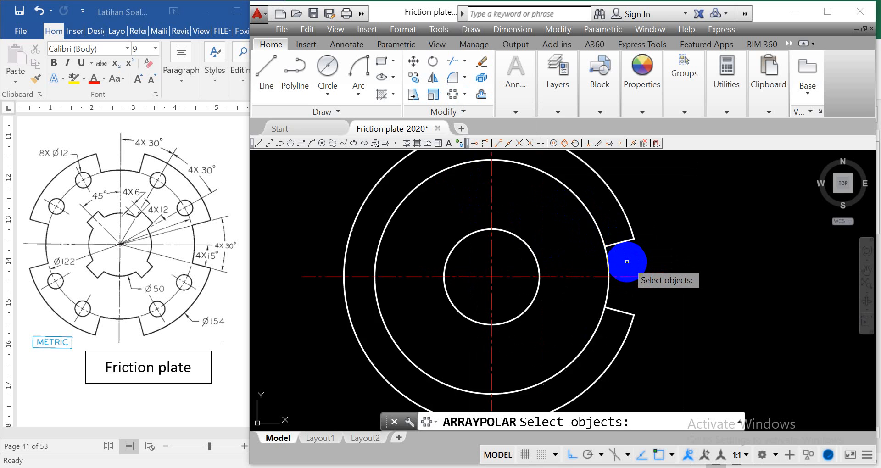
{"action": "left_click", "coordinate": [618, 228]}
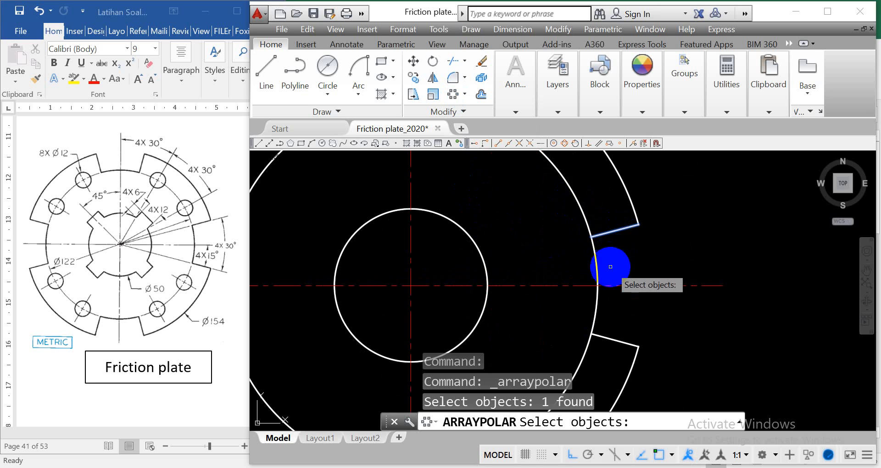
{"action": "left_click", "coordinate": [613, 340]}
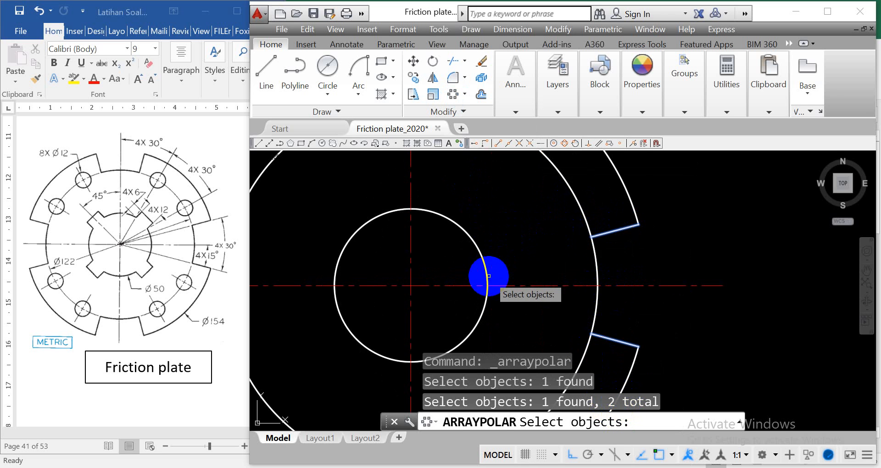
{"action": "scroll", "coordinate": [487, 275], "scroll_direction": "up", "scroll_amount": 2}
{"action": "scroll", "coordinate": [488, 281], "scroll_direction": "down", "scroll_amount": 4}
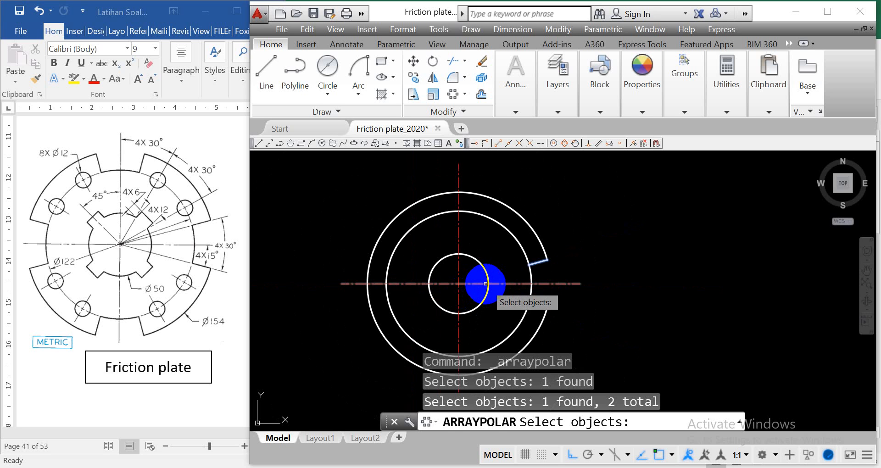
{"action": "key", "text": "Return"}
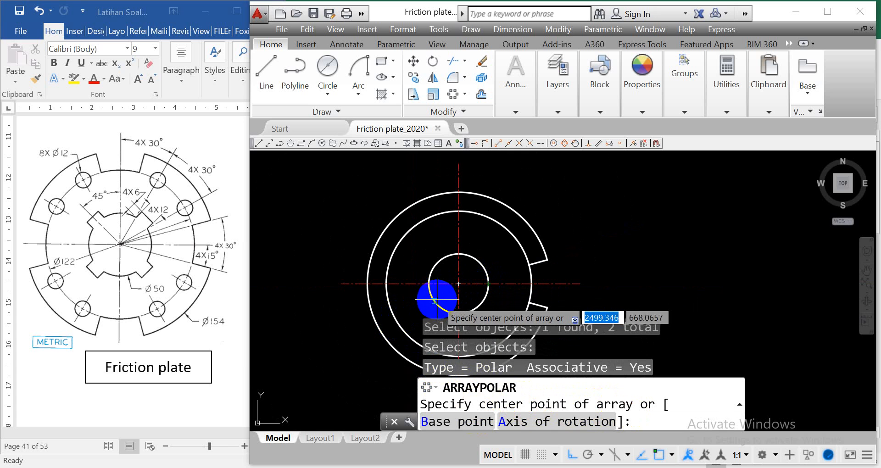
{"action": "left_click", "coordinate": [458, 283]}
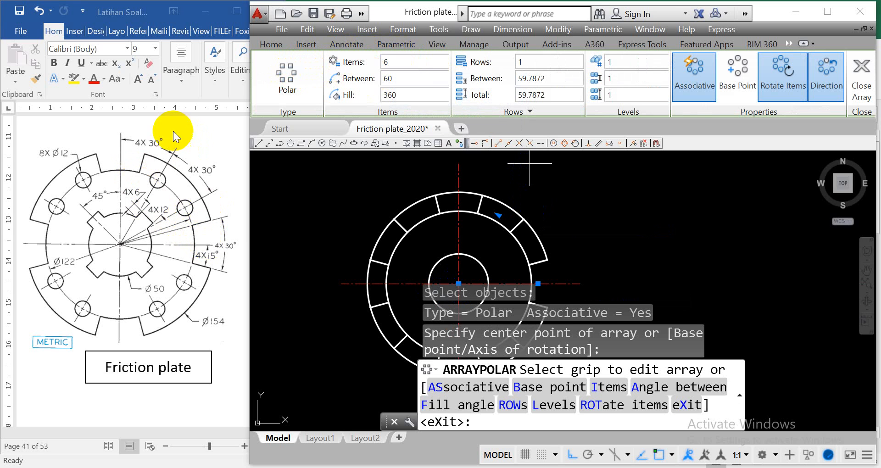
- Set the polar array of the notch edges to 4 items and finish it
{"action": "left_click_drag", "start_coordinate": [399, 62], "coordinate": [379, 68]}
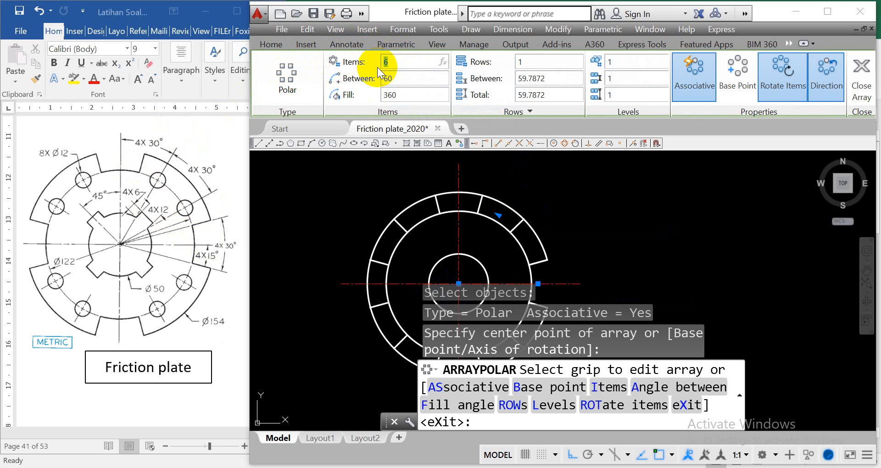
{"action": "type", "text": "4"}
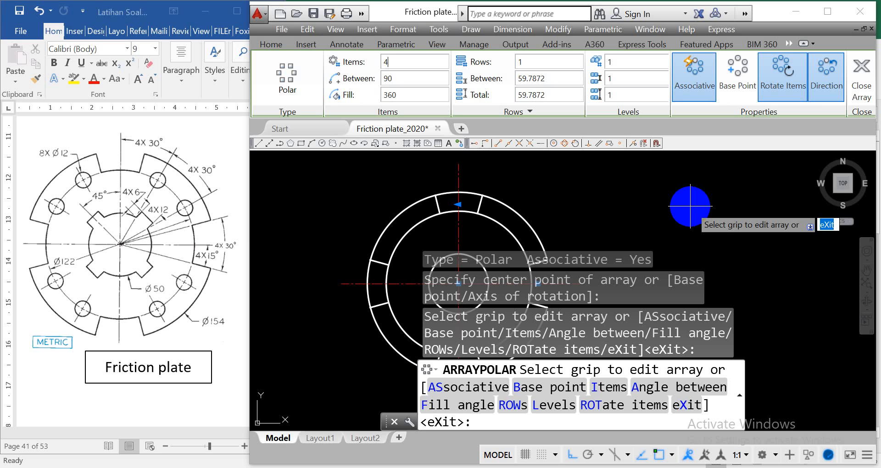
{"action": "key", "text": "Return"}
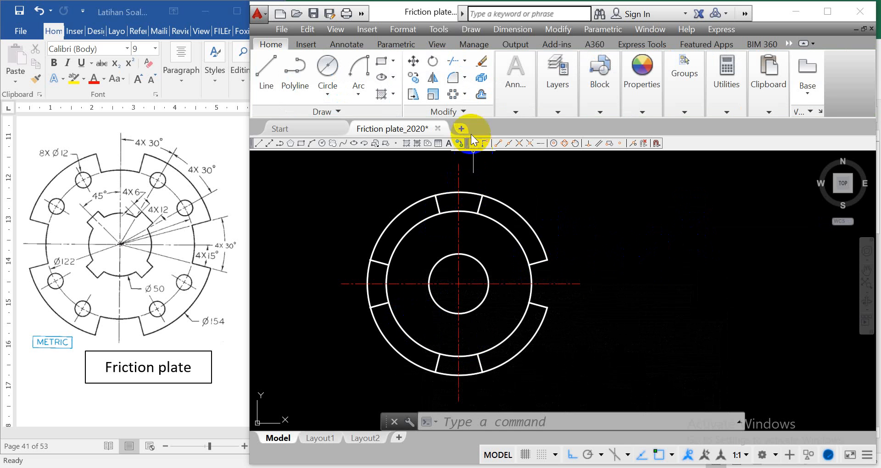
- Trim the 154 mm outer arc between the notch edges at the plate's upper and left notches
{"action": "left_click", "coordinate": [451, 62]}
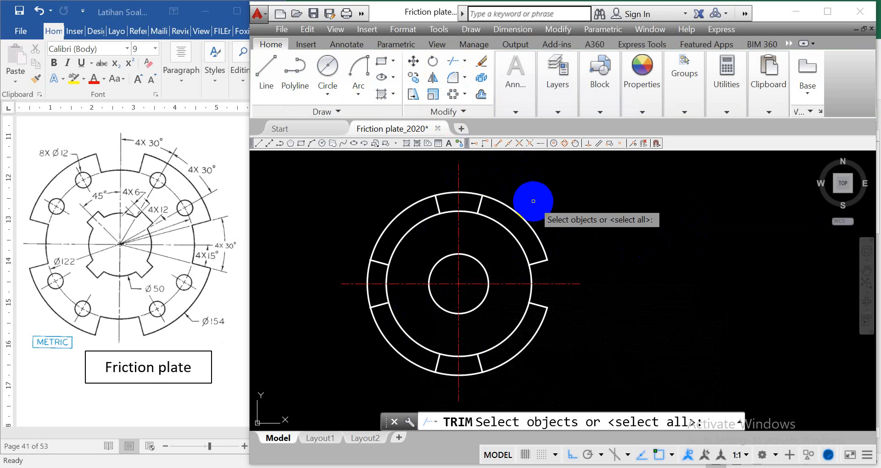
{"action": "key", "text": "Return"}
{"action": "left_click", "coordinate": [468, 191]}
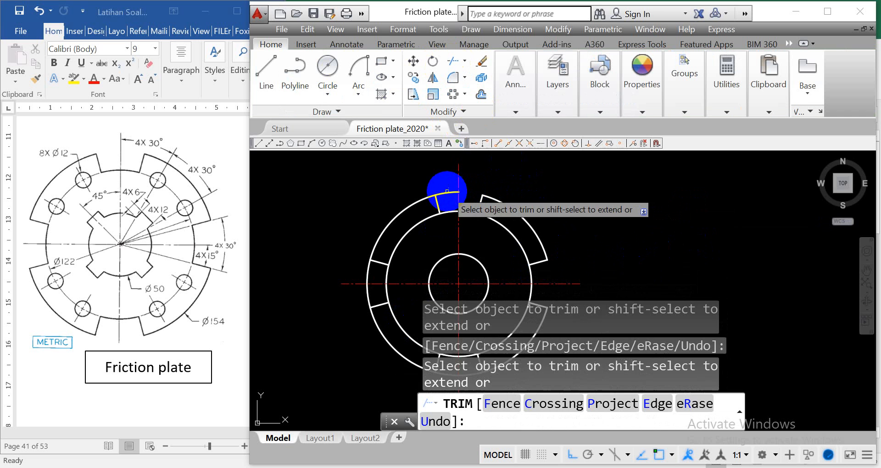
{"action": "left_click", "coordinate": [446, 191]}
{"action": "left_click", "coordinate": [447, 191]}
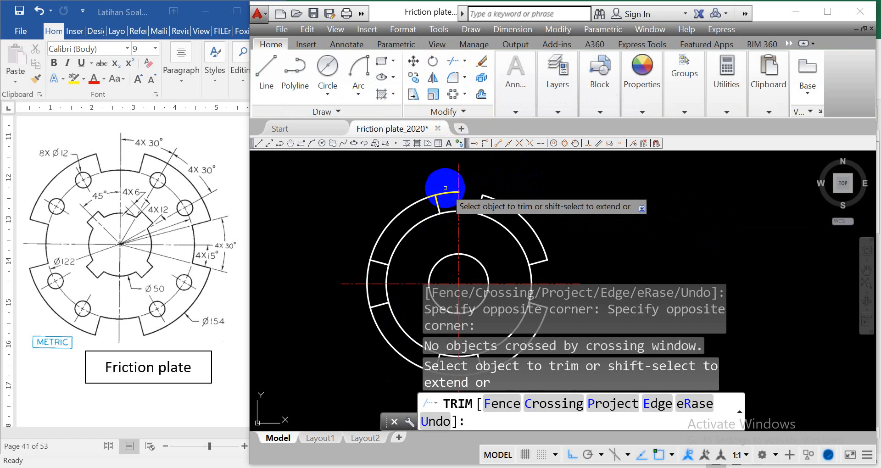
{"action": "left_click", "coordinate": [373, 276]}
{"action": "left_click", "coordinate": [355, 269]}
{"action": "left_click", "coordinate": [355, 293]}
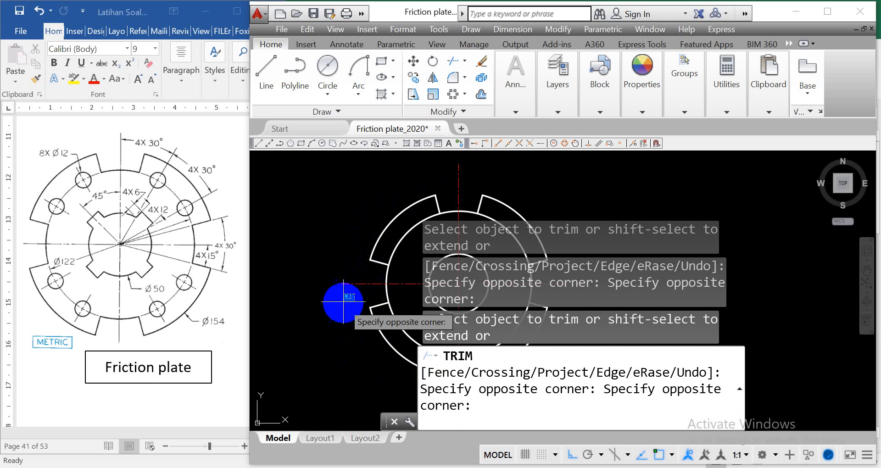
{"action": "left_click", "coordinate": [339, 301]}
- Trim both halves of the outer arc between the edges of the plate's lower notch and end the trimming
{"action": "scroll", "coordinate": [441, 336], "scroll_direction": "up", "scroll_amount": 2}
{"action": "scroll", "coordinate": [392, 321], "scroll_direction": "down", "scroll_amount": 4}
{"action": "scroll", "coordinate": [392, 321], "scroll_direction": "down", "scroll_amount": 4}
{"action": "scroll", "coordinate": [397, 321], "scroll_direction": "up", "scroll_amount": 6}
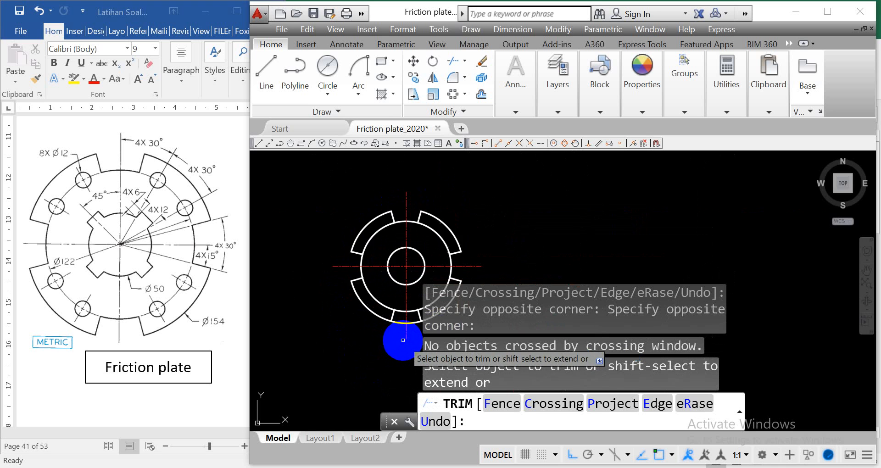
{"action": "left_click", "coordinate": [403, 320]}
{"action": "left_click", "coordinate": [395, 298]}
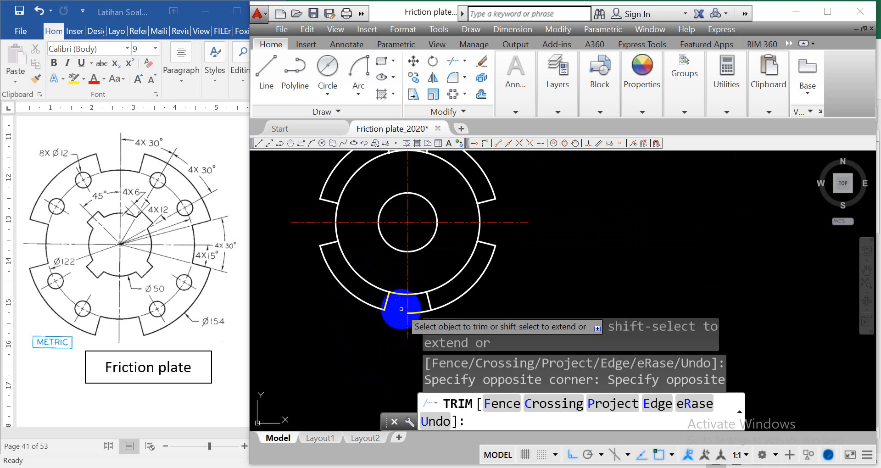
{"action": "scroll", "coordinate": [412, 312], "scroll_direction": "down", "scroll_amount": 1}
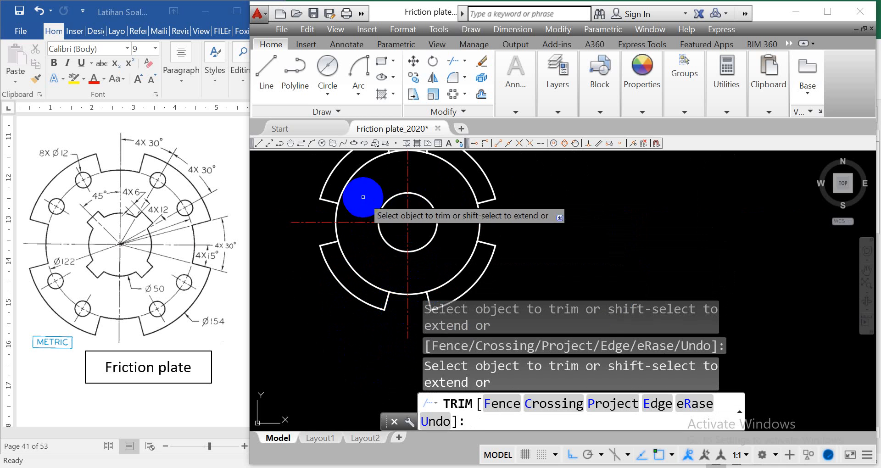
{"action": "scroll", "coordinate": [364, 197], "scroll_direction": "down", "scroll_amount": 2}
{"action": "scroll", "coordinate": [342, 175], "scroll_direction": "up", "scroll_amount": 4}
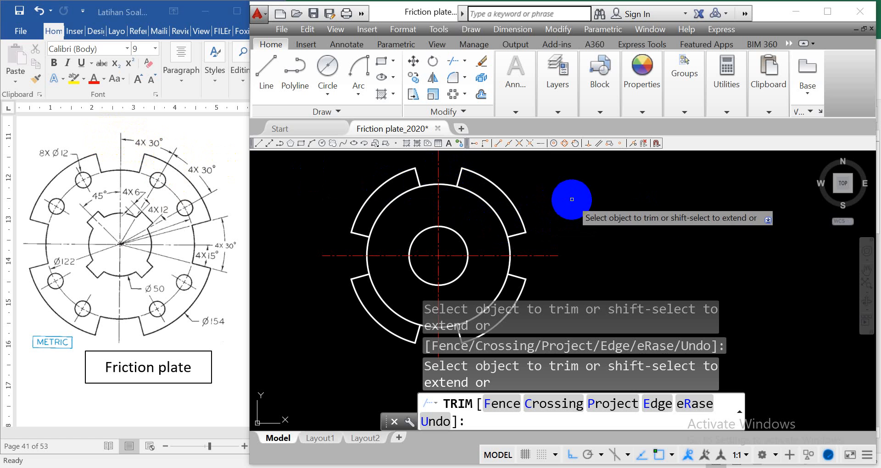
{"action": "key", "text": "Escape"}
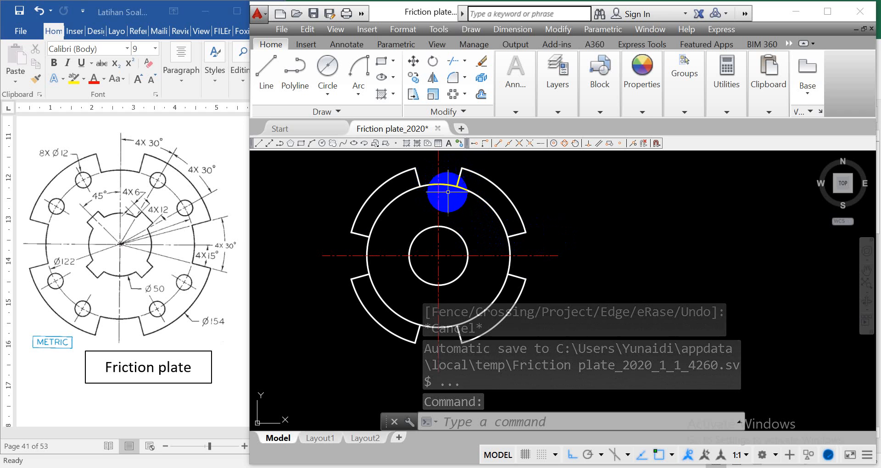
- Draw a circle of diameter 12 mm centred on the upper quadrant of the 122 mm circle
{"action": "left_click", "coordinate": [333, 92]}
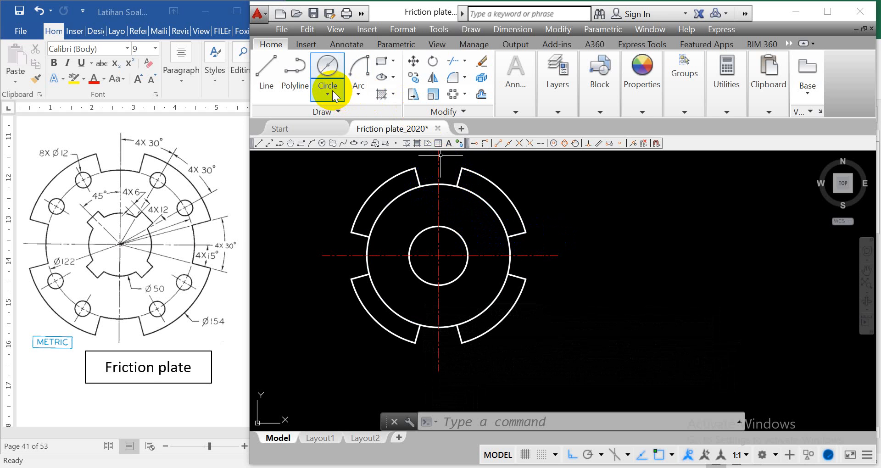
{"action": "left_click", "coordinate": [332, 90]}
{"action": "left_click", "coordinate": [351, 145]}
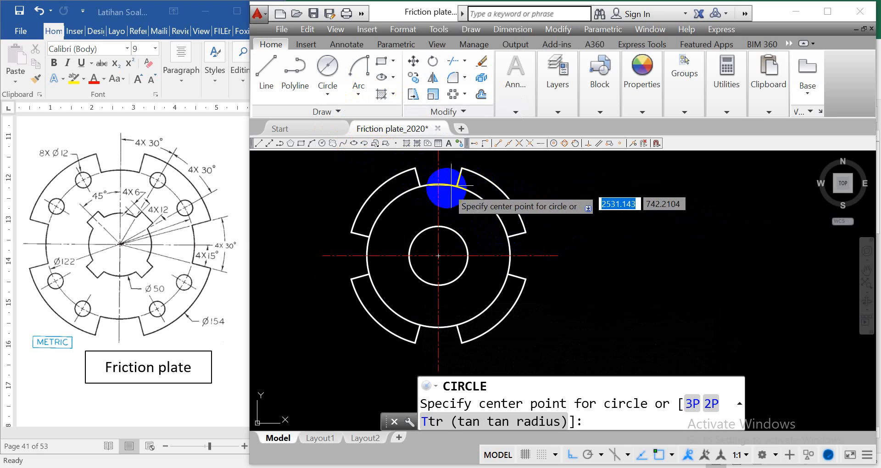
{"action": "scroll", "coordinate": [444, 177], "scroll_direction": "up", "scroll_amount": 3}
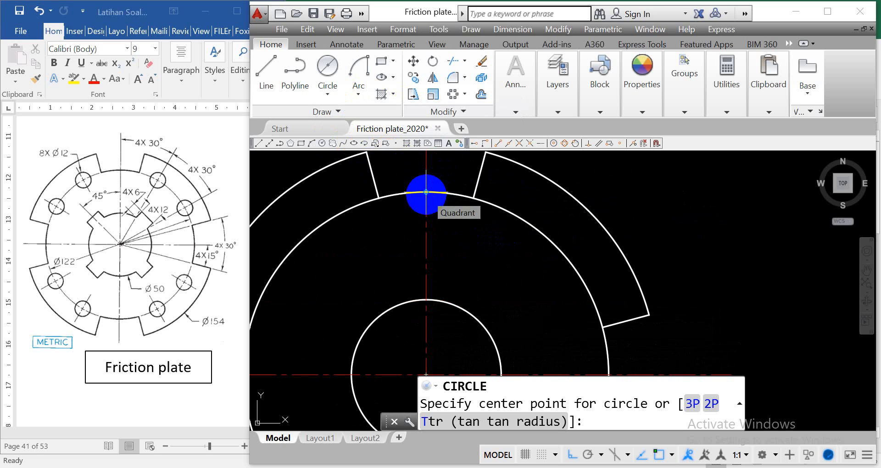
{"action": "left_click", "coordinate": [426, 192]}
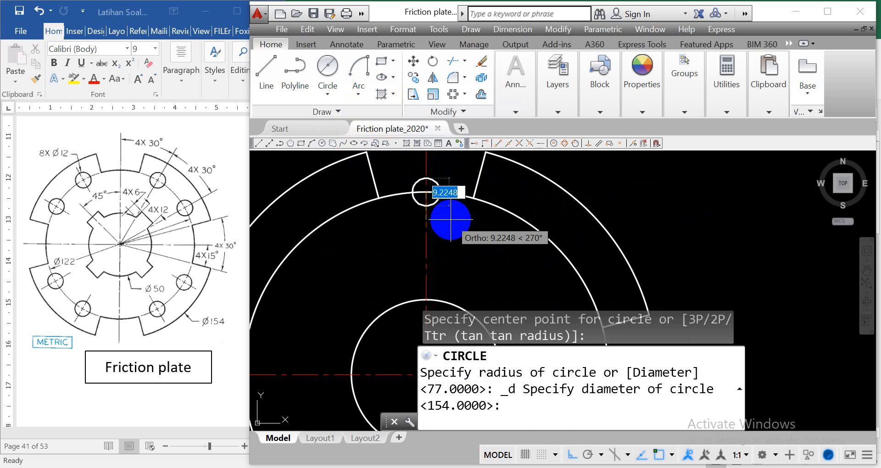
{"action": "type", "text": "12"}
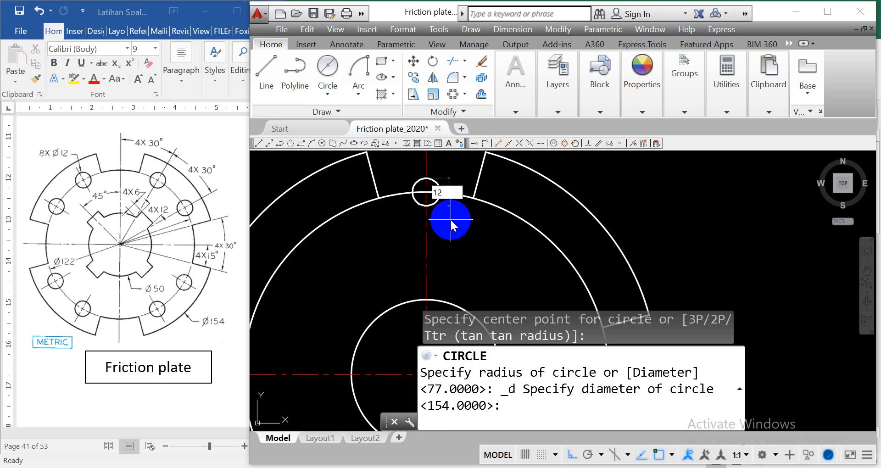
{"action": "key", "text": "Return"}
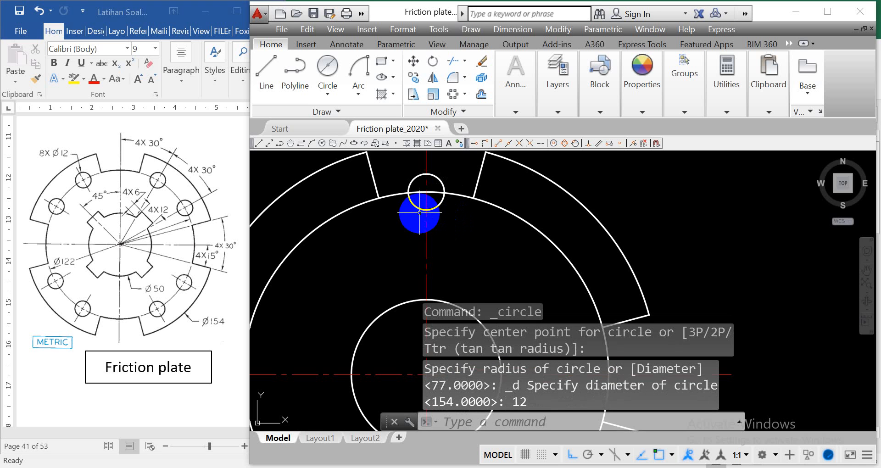
- Rotate the 12 mm circle at the top of the 122 mm circle by 30° about the plate's centre
{"action": "scroll", "coordinate": [426, 203], "scroll_direction": "down", "scroll_amount": 2}
{"action": "scroll", "coordinate": [426, 204], "scroll_direction": "down", "scroll_amount": 2}
{"action": "scroll", "coordinate": [426, 204], "scroll_direction": "up", "scroll_amount": 2}
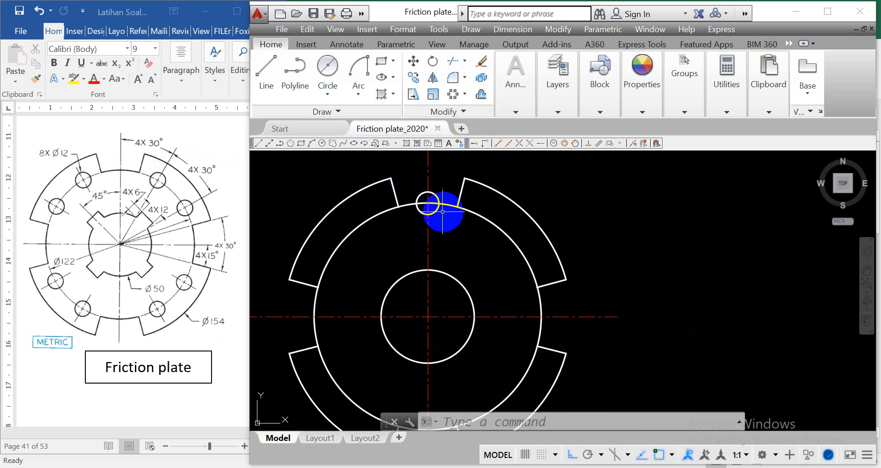
{"action": "left_click", "coordinate": [433, 60]}
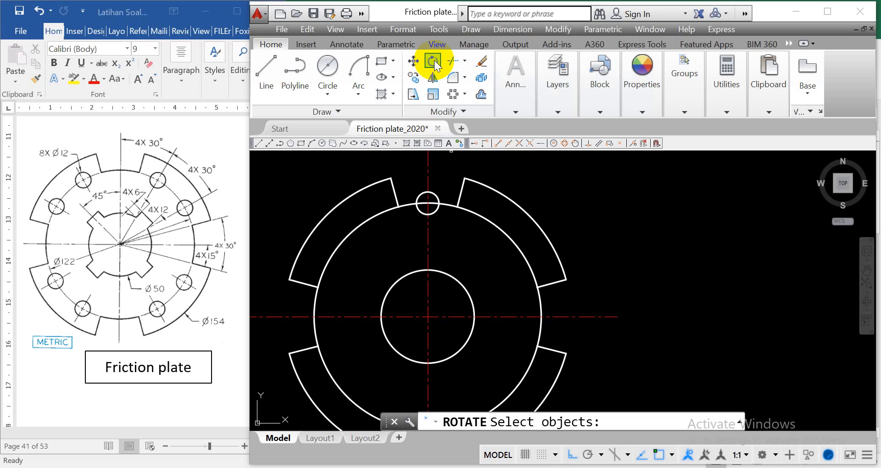
{"action": "left_click", "coordinate": [436, 195]}
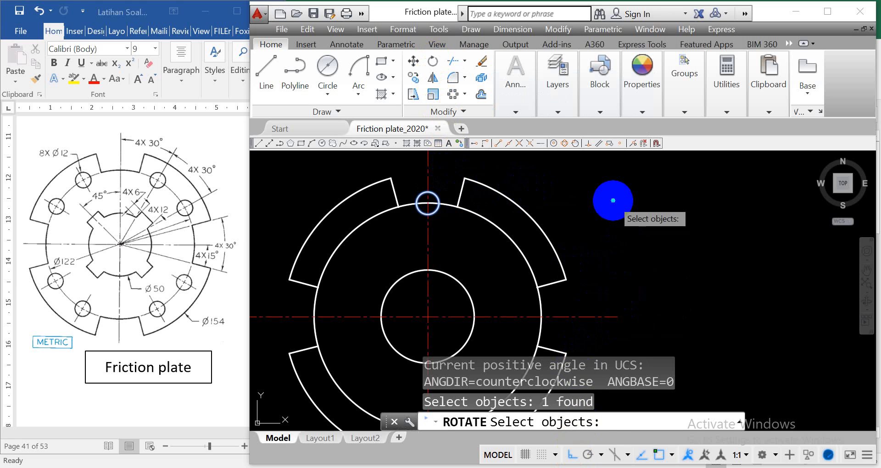
{"action": "key", "text": "Return"}
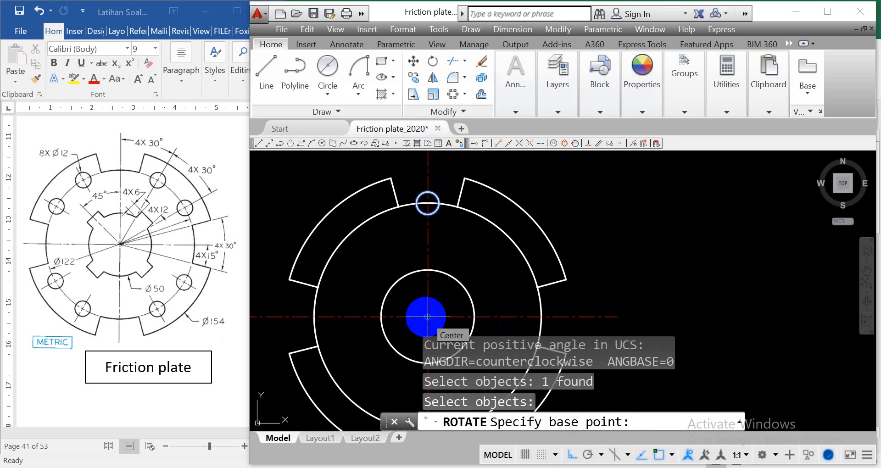
{"action": "left_click", "coordinate": [426, 316]}
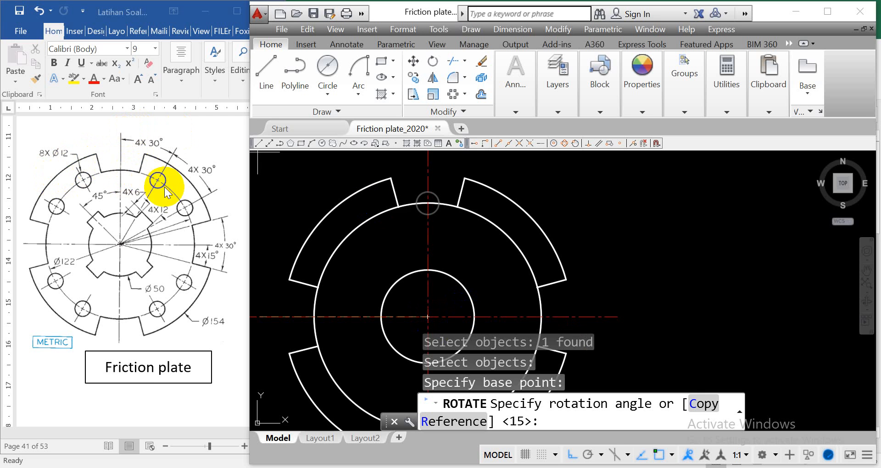
{"action": "left_click", "coordinate": [471, 343]}
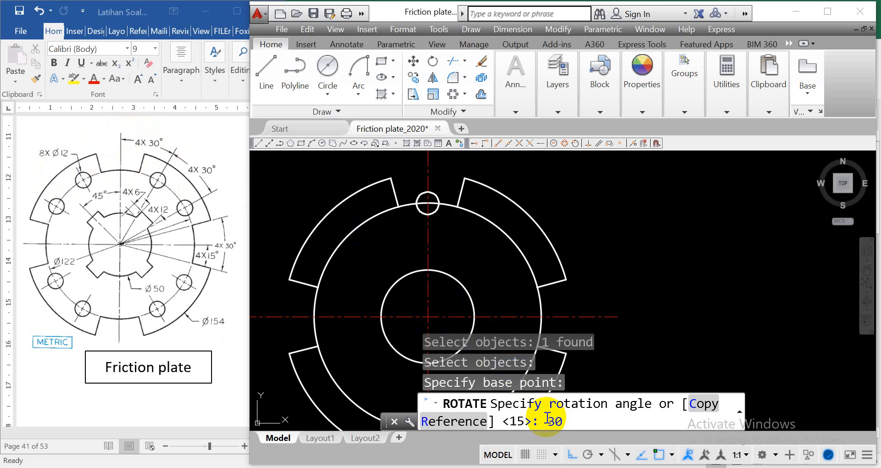
{"action": "key", "text": "Return"}
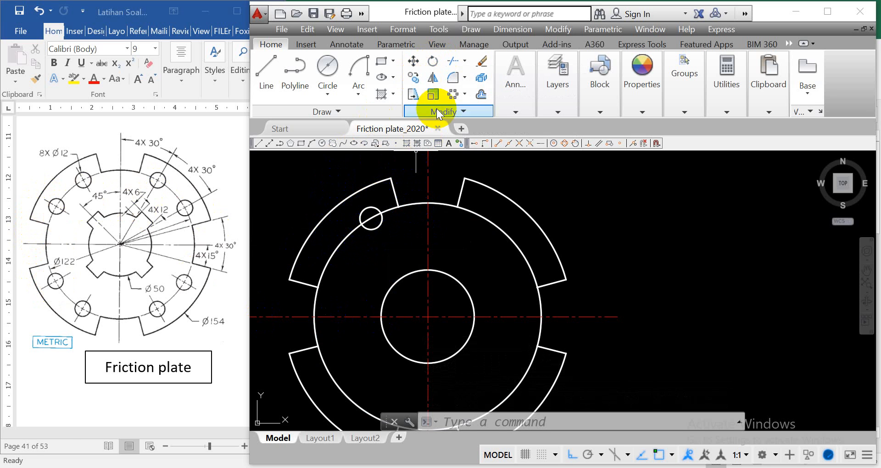
- Make a rotated copy of the 12 mm circle, 30° about the plate's centre
{"action": "left_click", "coordinate": [433, 60]}
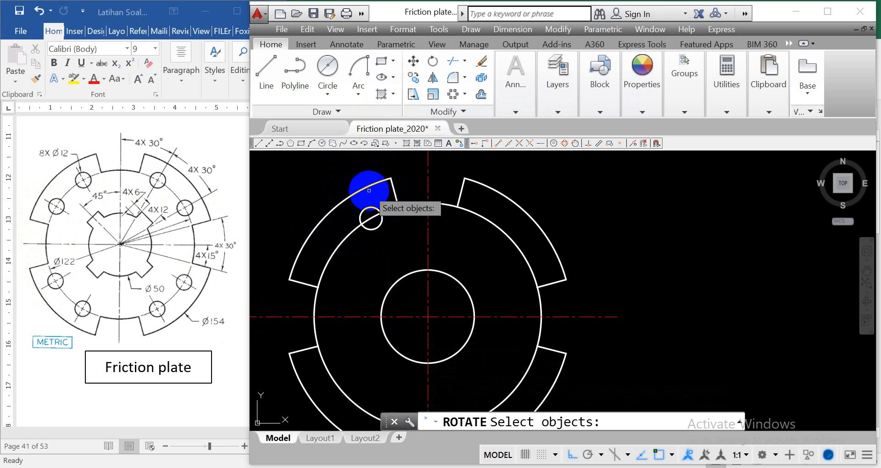
{"action": "left_click", "coordinate": [372, 208]}
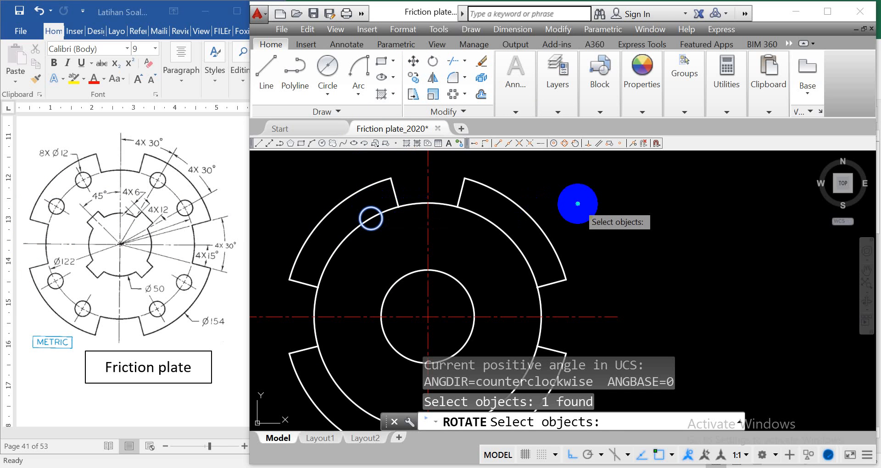
{"action": "key", "text": "Return"}
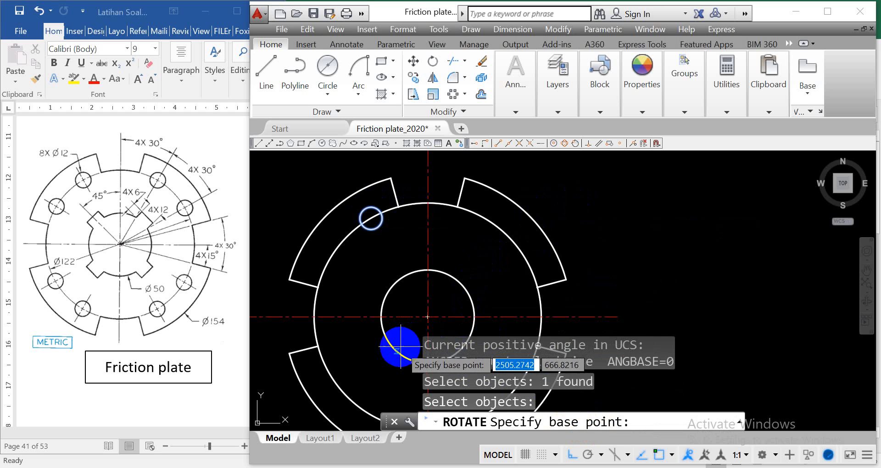
{"action": "left_click", "coordinate": [427, 316]}
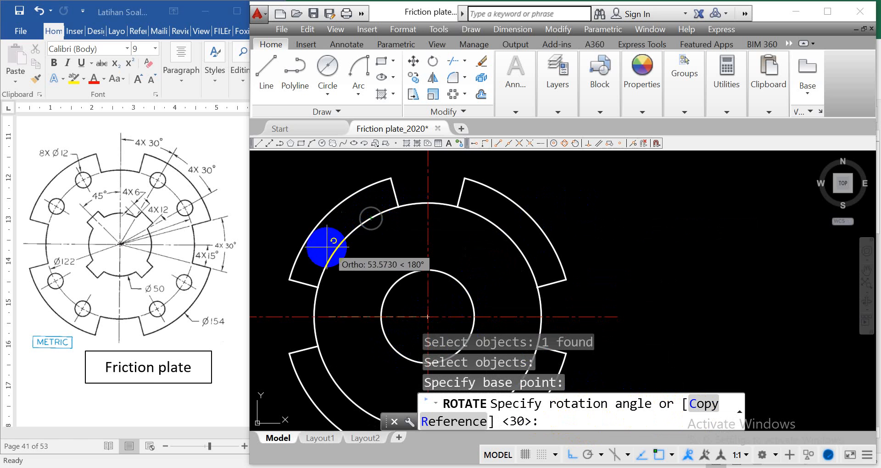
{"action": "left_click", "coordinate": [702, 404]}
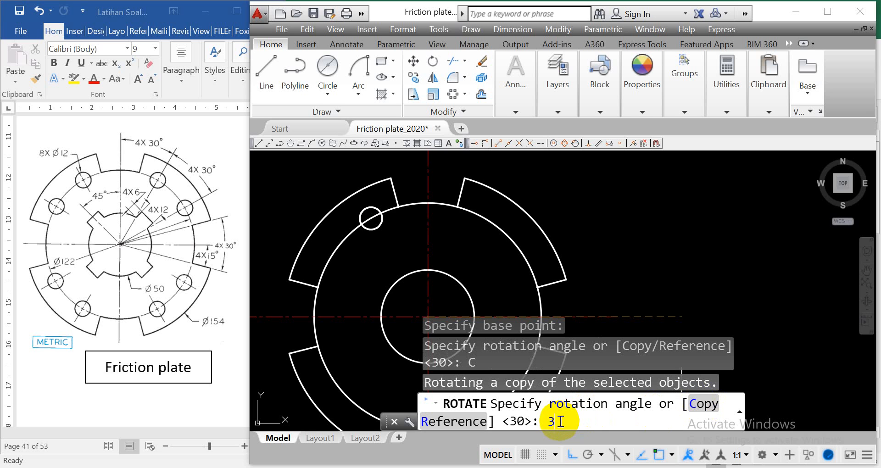
{"action": "type", "text": "30"}
{"action": "key", "text": "Return"}
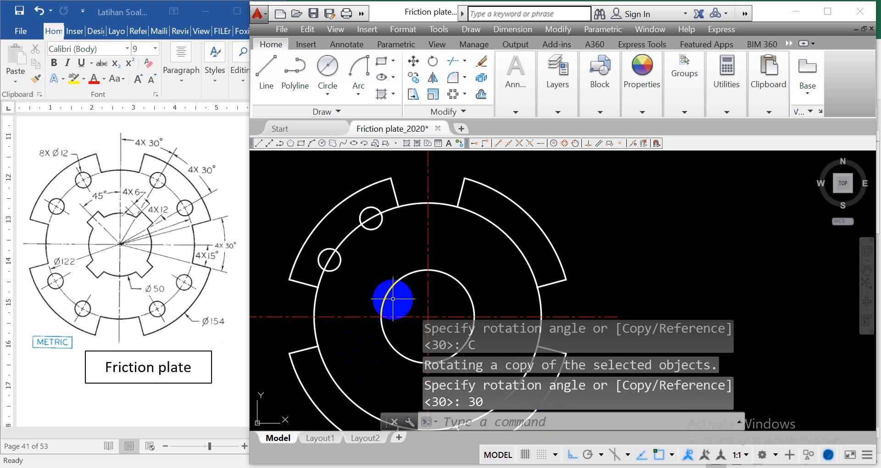
- Make a rotated copy of the vertical centre line, 30° about the plate's centre, so it passes through the upper 12 mm hole
{"action": "scroll", "coordinate": [381, 321], "scroll_direction": "up", "scroll_amount": 2}
{"action": "scroll", "coordinate": [383, 327], "scroll_direction": "down", "scroll_amount": 4}
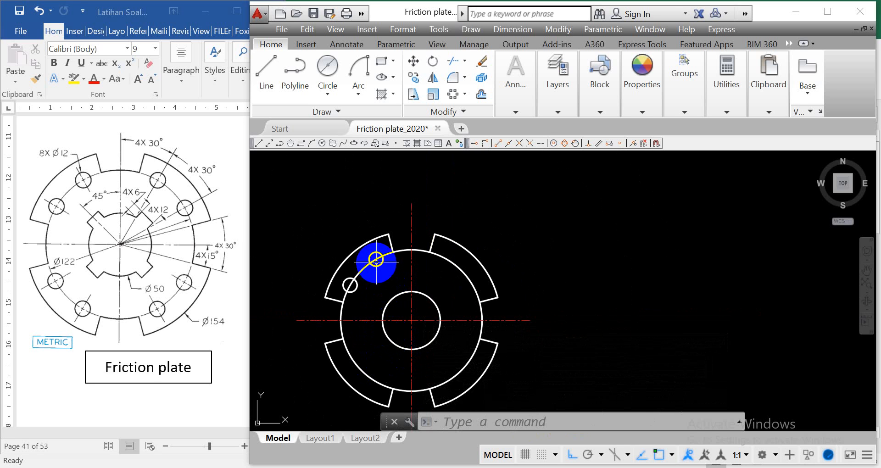
{"action": "scroll", "coordinate": [376, 255], "scroll_direction": "up", "scroll_amount": 4}
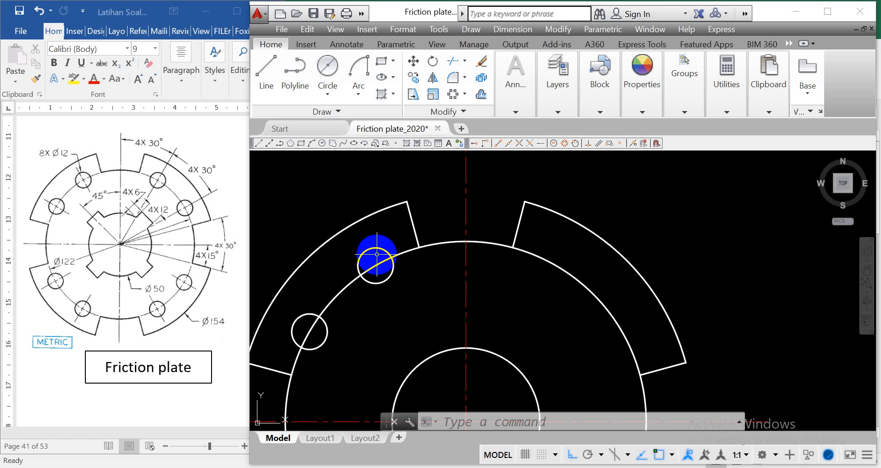
{"action": "scroll", "coordinate": [381, 252], "scroll_direction": "down", "scroll_amount": 4}
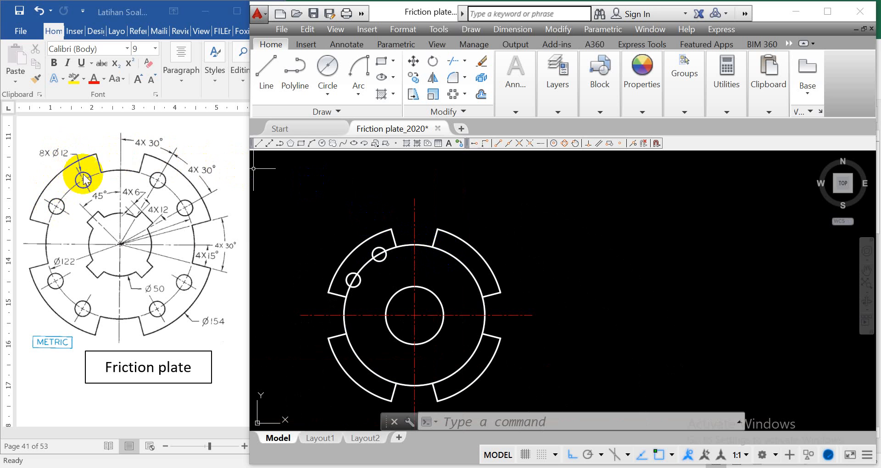
{"action": "scroll", "coordinate": [384, 246], "scroll_direction": "up", "scroll_amount": 2}
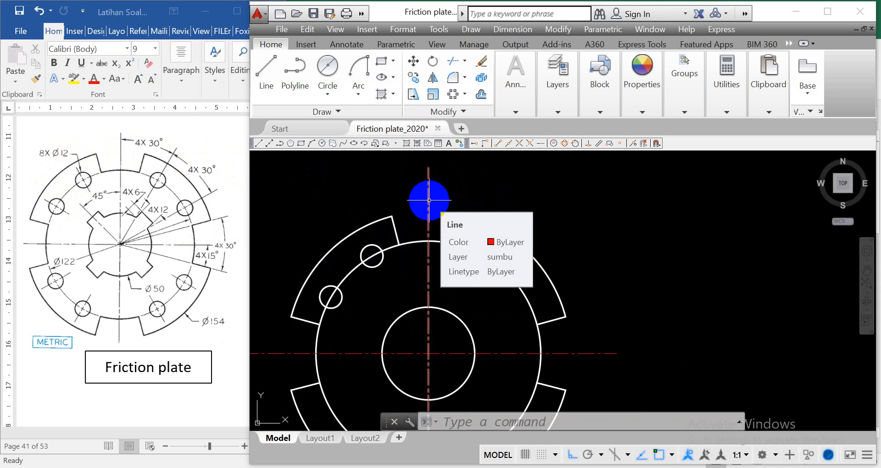
{"action": "left_click", "coordinate": [437, 62]}
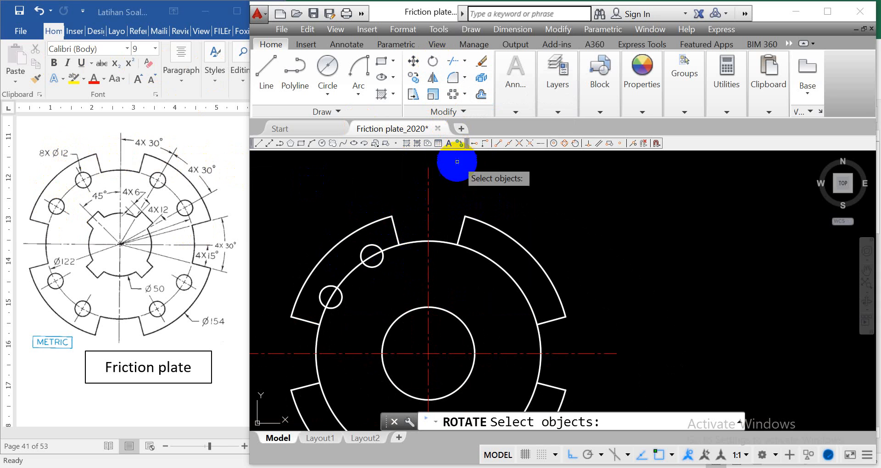
{"action": "left_click", "coordinate": [427, 199]}
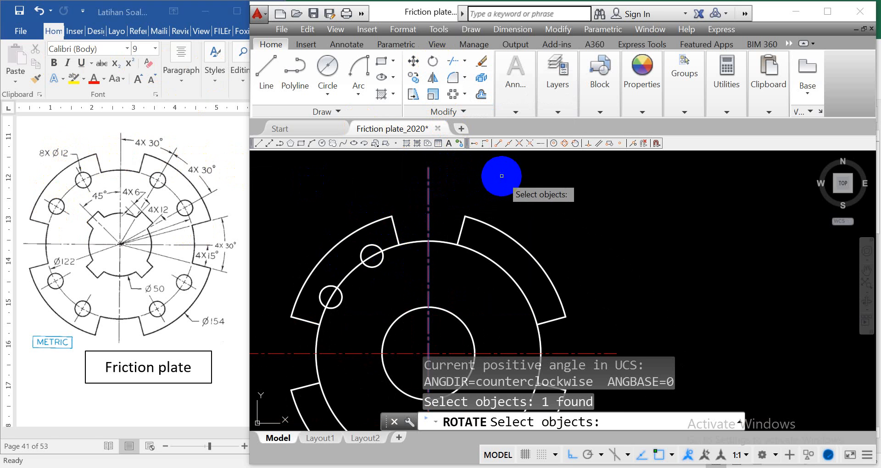
{"action": "key", "text": "Return"}
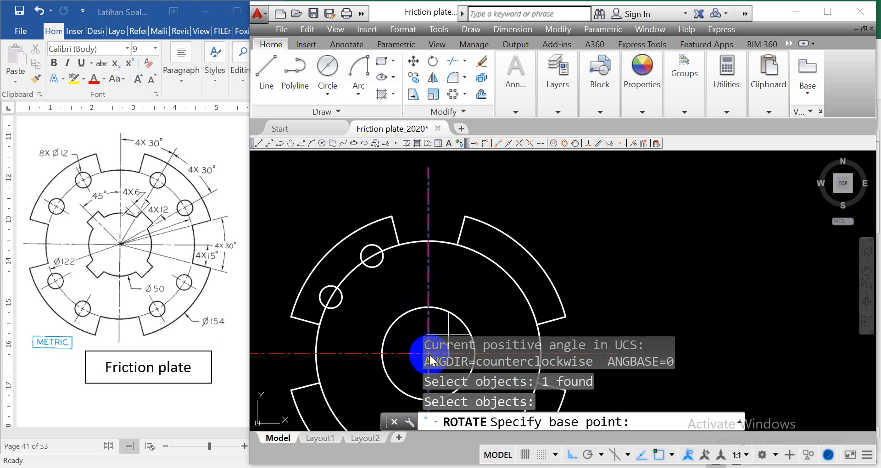
{"action": "scroll", "coordinate": [418, 370], "scroll_direction": "up", "scroll_amount": 2}
{"action": "scroll", "coordinate": [418, 370], "scroll_direction": "down", "scroll_amount": 2}
{"action": "scroll", "coordinate": [418, 370], "scroll_direction": "up", "scroll_amount": 5}
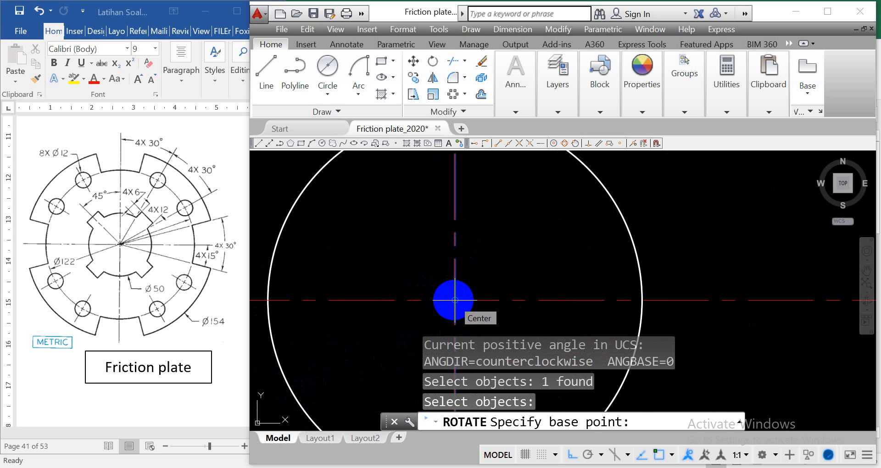
{"action": "left_click", "coordinate": [454, 299]}
{"action": "scroll", "coordinate": [454, 300], "scroll_direction": "up", "scroll_amount": 2}
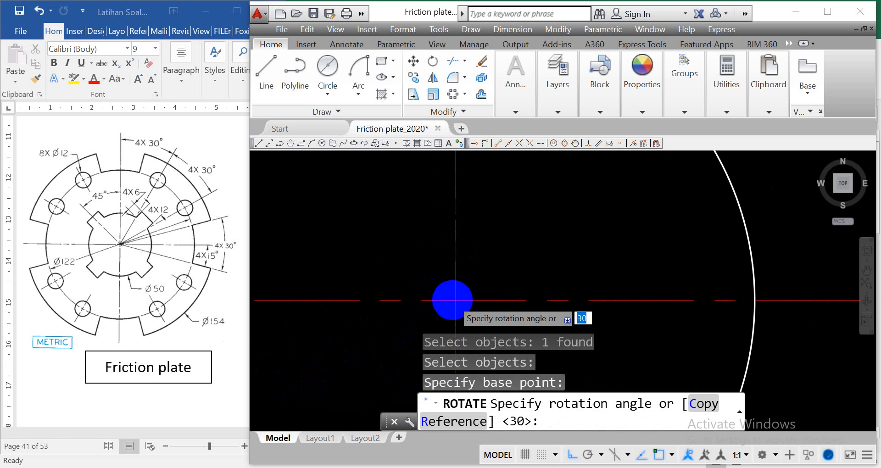
{"action": "scroll", "coordinate": [453, 300], "scroll_direction": "up", "scroll_amount": 6}
{"action": "scroll", "coordinate": [453, 300], "scroll_direction": "down", "scroll_amount": 8}
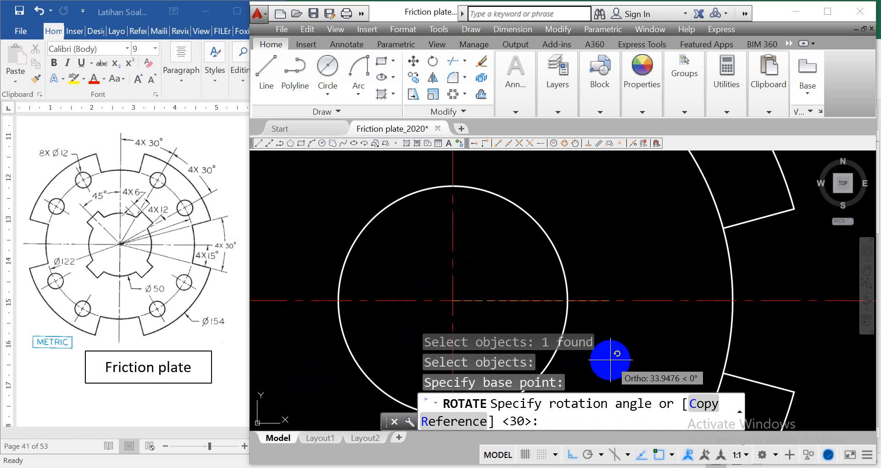
{"action": "scroll", "coordinate": [455, 267], "scroll_direction": "down", "scroll_amount": 2}
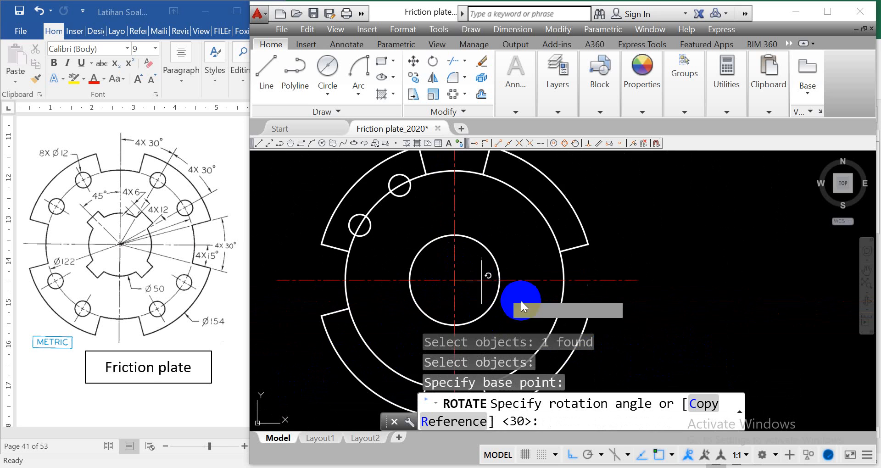
{"action": "left_click", "coordinate": [699, 405]}
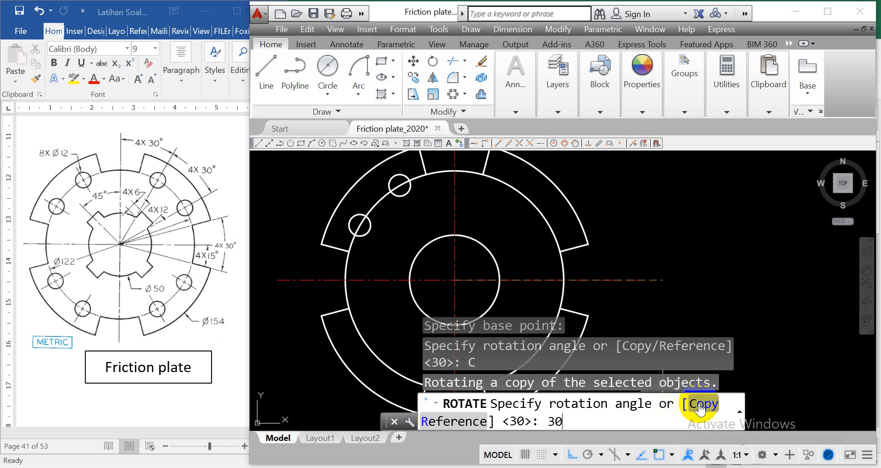
{"action": "key", "text": "Return"}
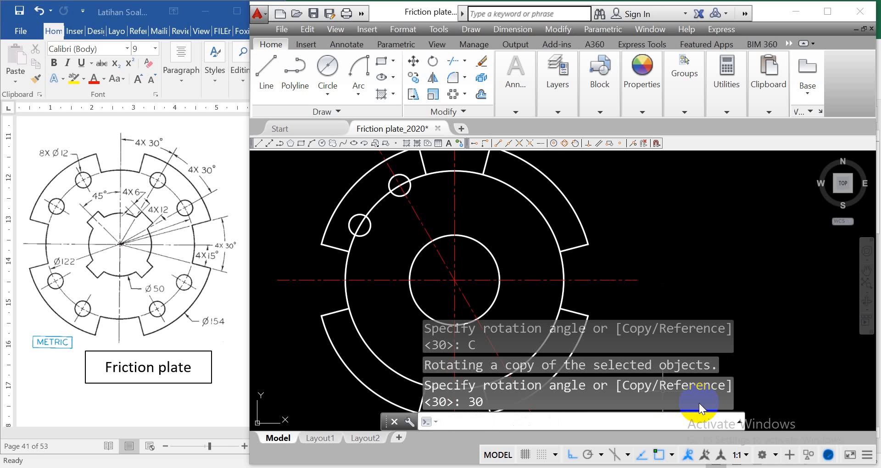
- Draw a helper circle with a radius of about 11 mm, concentric with the upper 12 mm hole
{"action": "scroll", "coordinate": [399, 166], "scroll_direction": "up", "scroll_amount": 4}
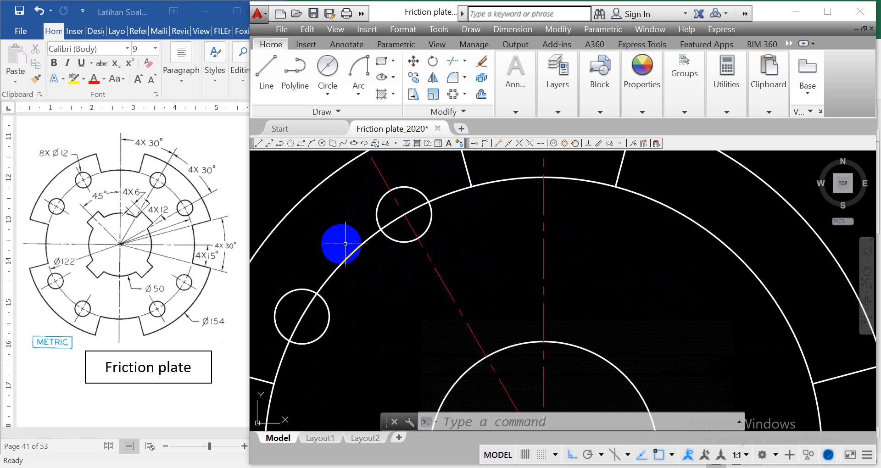
{"action": "left_click", "coordinate": [330, 93]}
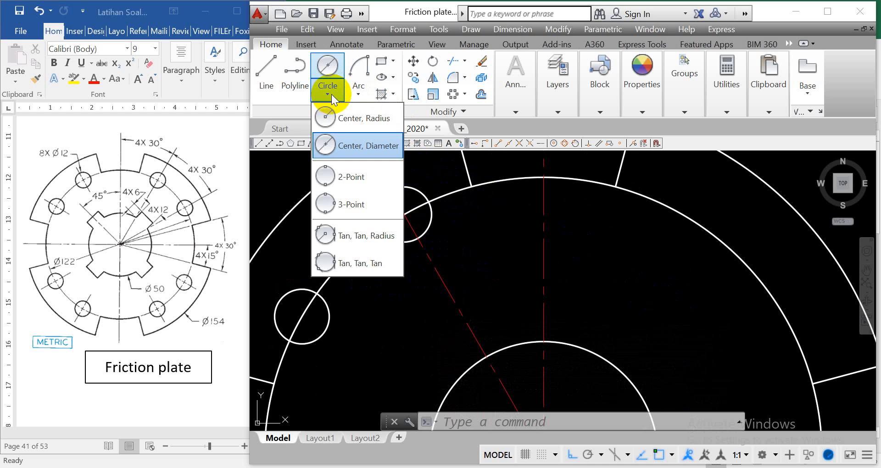
{"action": "left_click", "coordinate": [335, 119]}
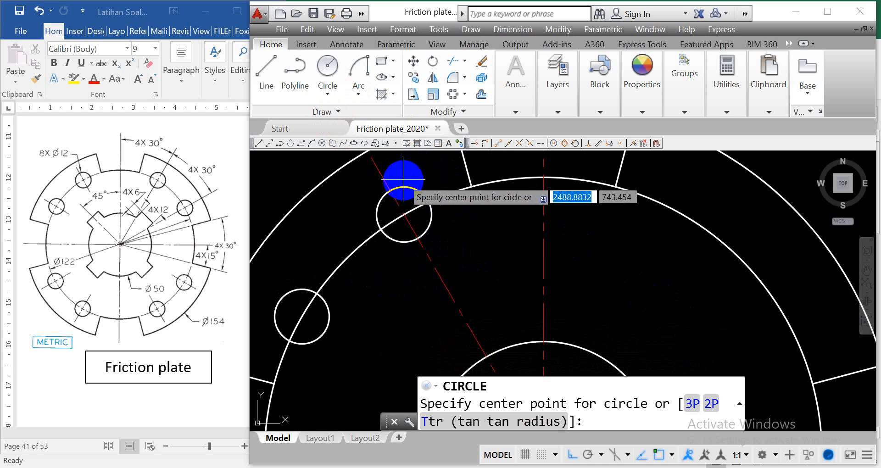
{"action": "left_click", "coordinate": [404, 213]}
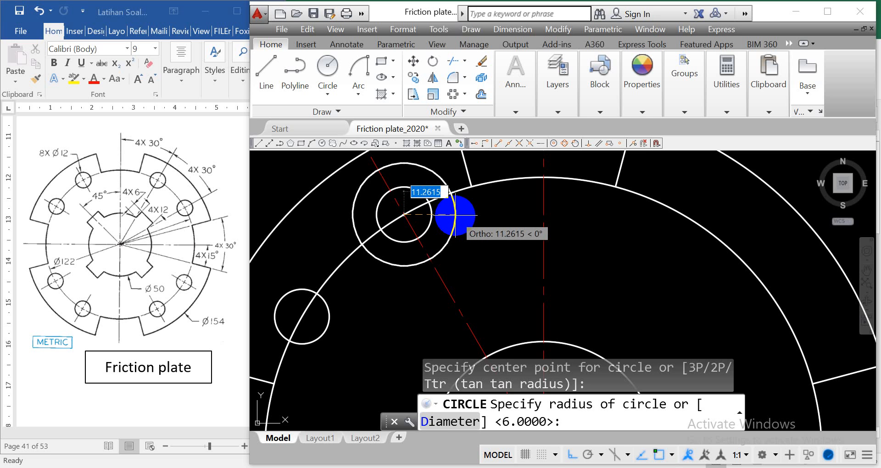
{"action": "left_click", "coordinate": [454, 213]}
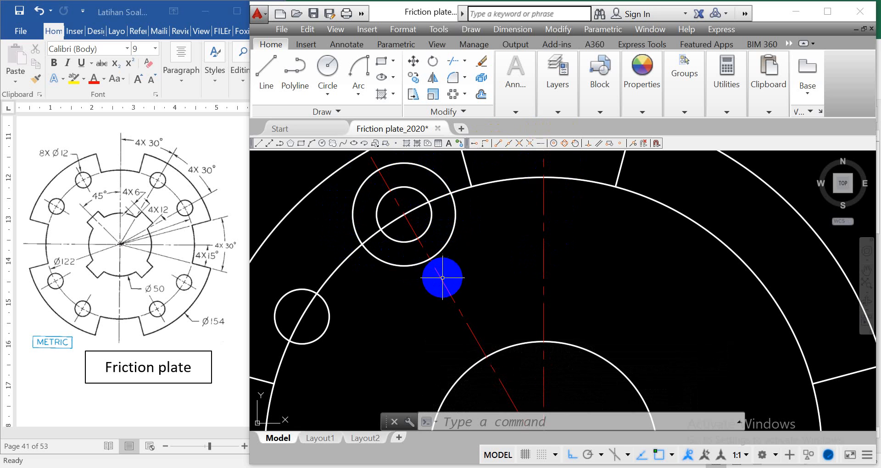
- Trim the inclined centre line outside the helper circle around the upper 12 mm hole, using that circle as the cutting edge
{"action": "left_click", "coordinate": [450, 62]}
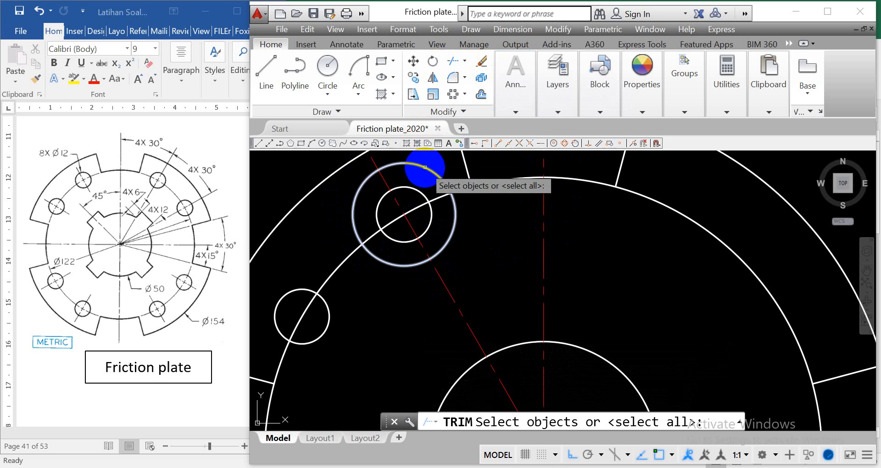
{"action": "left_click", "coordinate": [425, 166]}
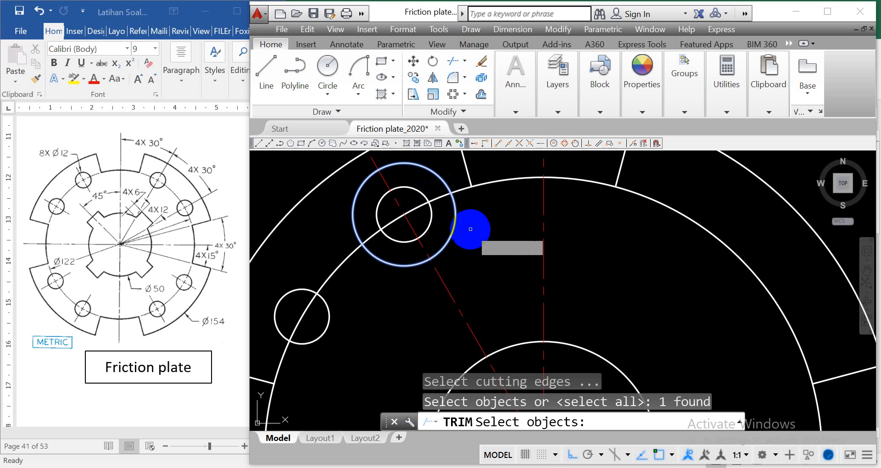
{"action": "key", "text": "Return"}
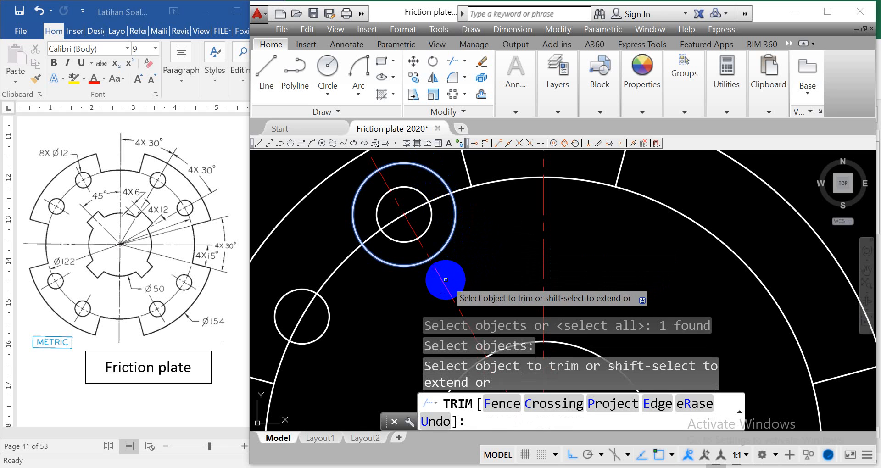
{"action": "left_click", "coordinate": [443, 280]}
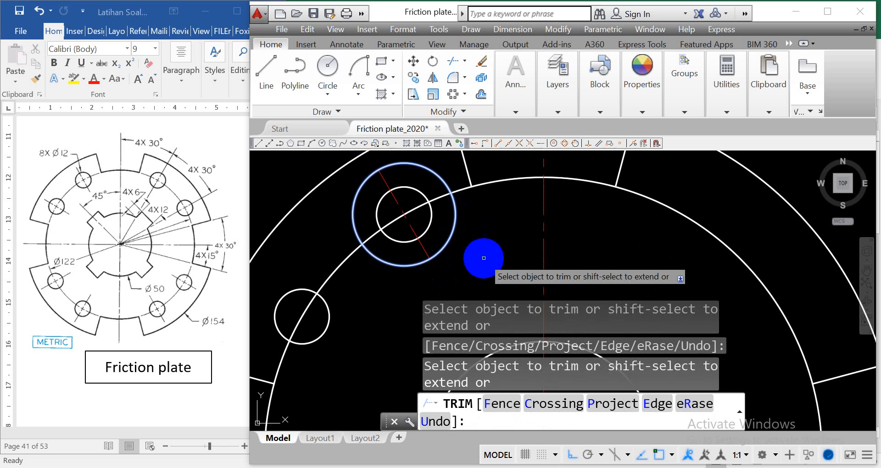
- Delete the helper circle around the upper 12 mm hole
{"action": "key", "text": "Escape"}
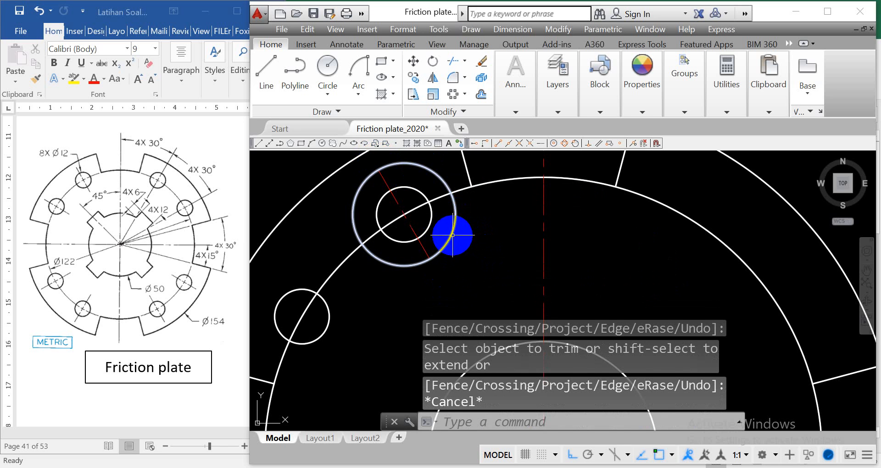
{"action": "left_click", "coordinate": [451, 234]}
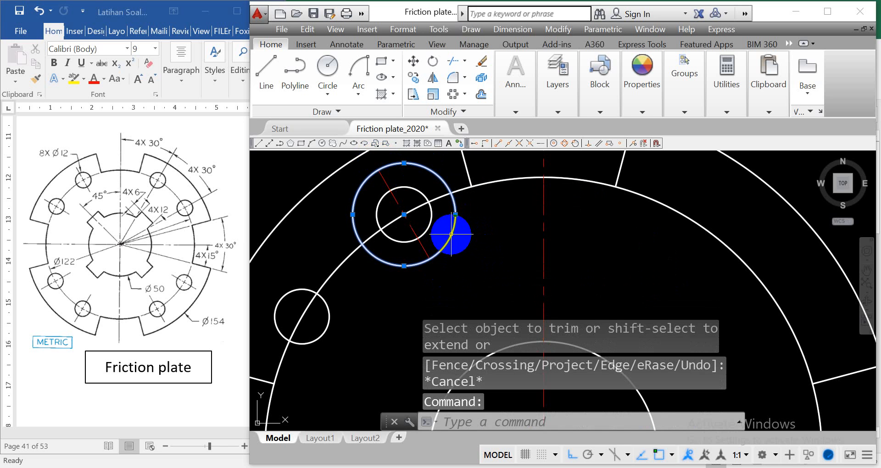
{"action": "key", "text": "Delete"}
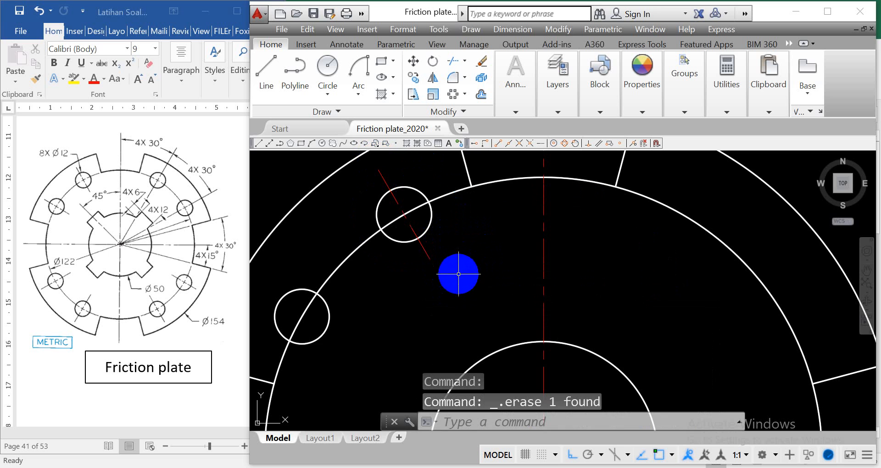
- Make a rotated copy of the upper hole's short inclined centre mark, 30° about the plate's centre, so it crosses the second 12 mm hole
{"action": "scroll", "coordinate": [397, 207], "scroll_direction": "down", "scroll_amount": 2}
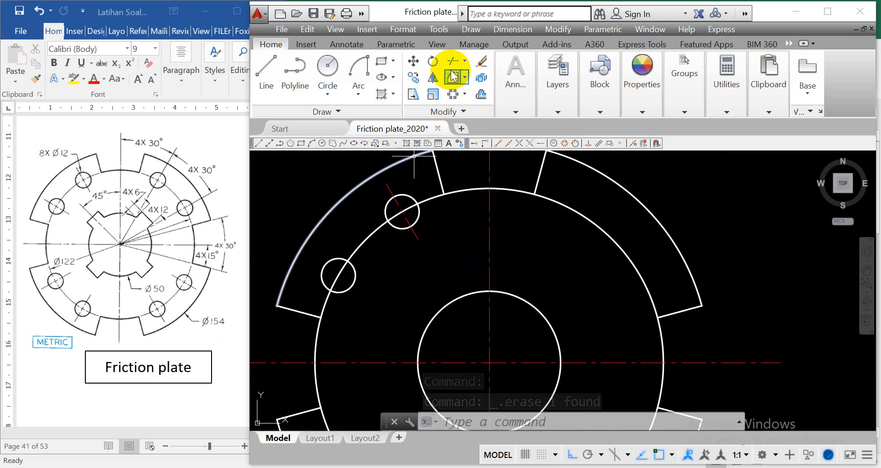
{"action": "left_click", "coordinate": [433, 61]}
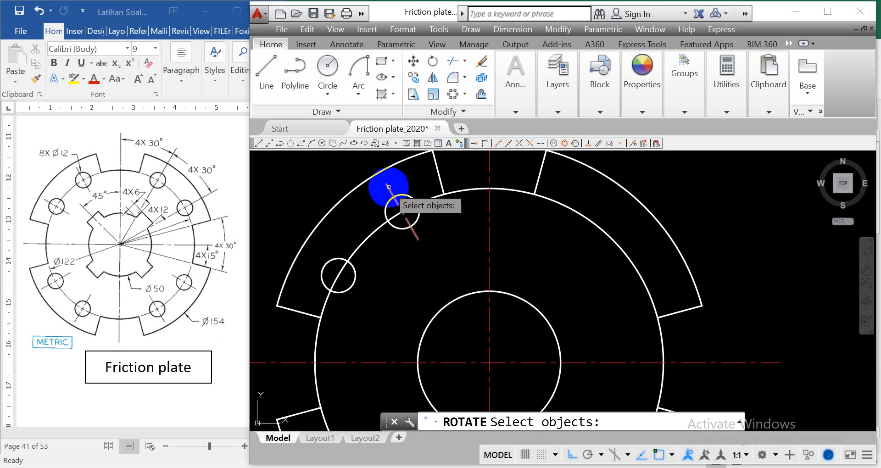
{"action": "left_click", "coordinate": [387, 187]}
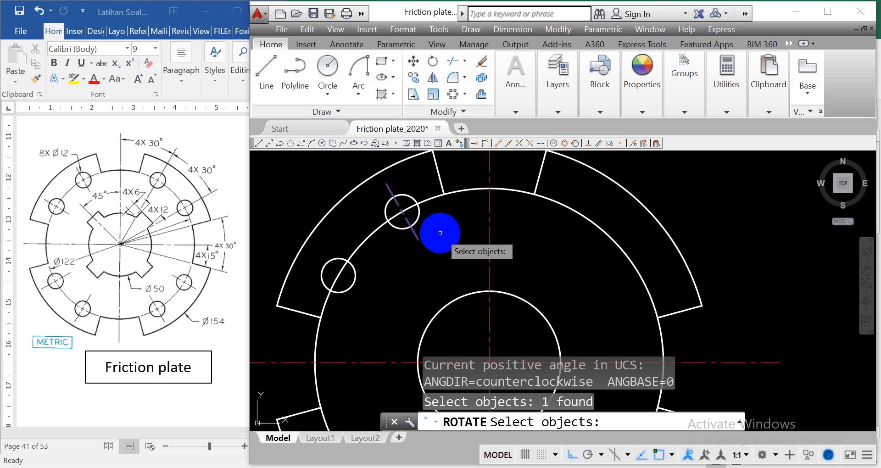
{"action": "key", "text": "Return"}
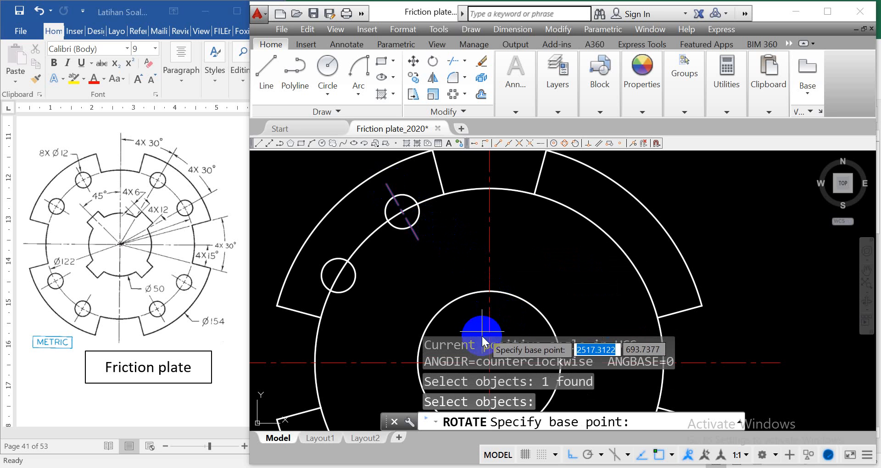
{"action": "scroll", "coordinate": [491, 287], "scroll_direction": "up", "scroll_amount": 2}
{"action": "scroll", "coordinate": [489, 294], "scroll_direction": "down", "scroll_amount": 6}
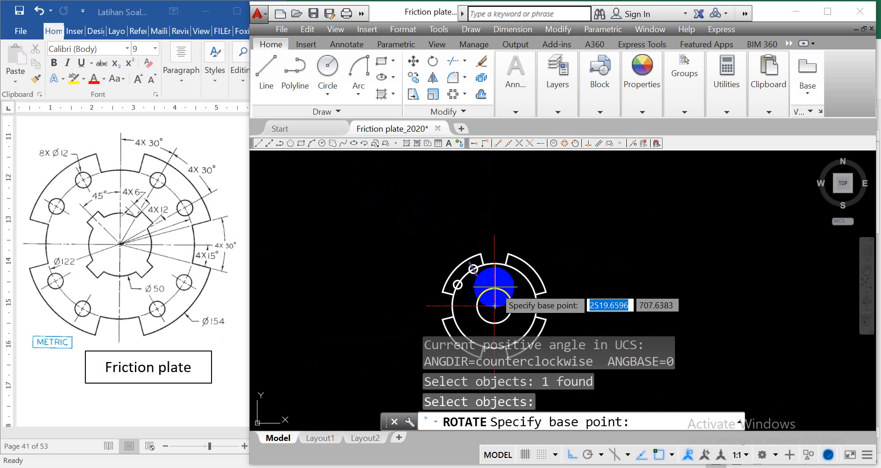
{"action": "scroll", "coordinate": [494, 305], "scroll_direction": "up", "scroll_amount": 3}
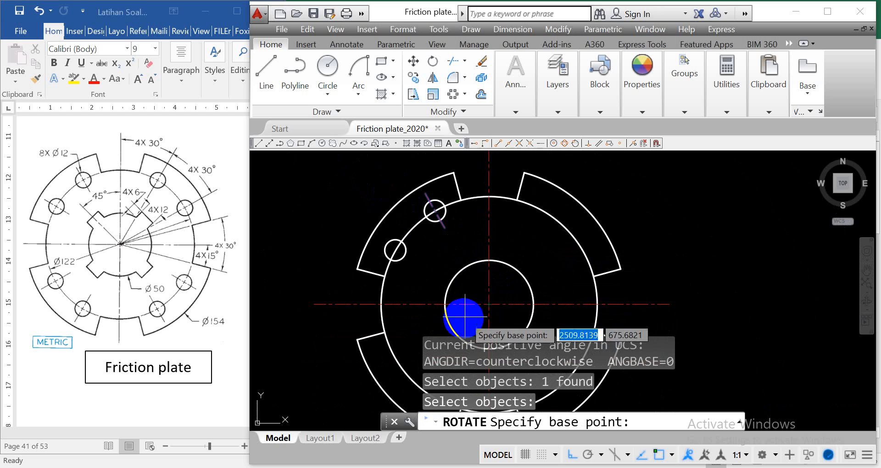
{"action": "left_click", "coordinate": [488, 304]}
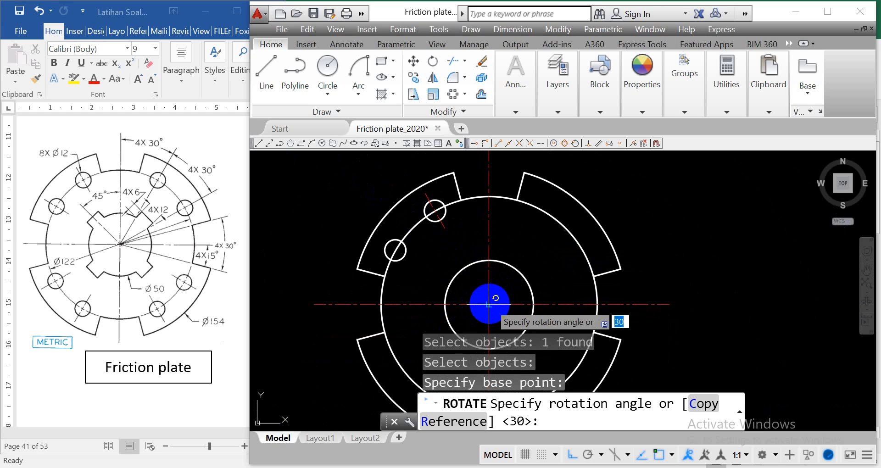
{"action": "left_click", "coordinate": [699, 405]}
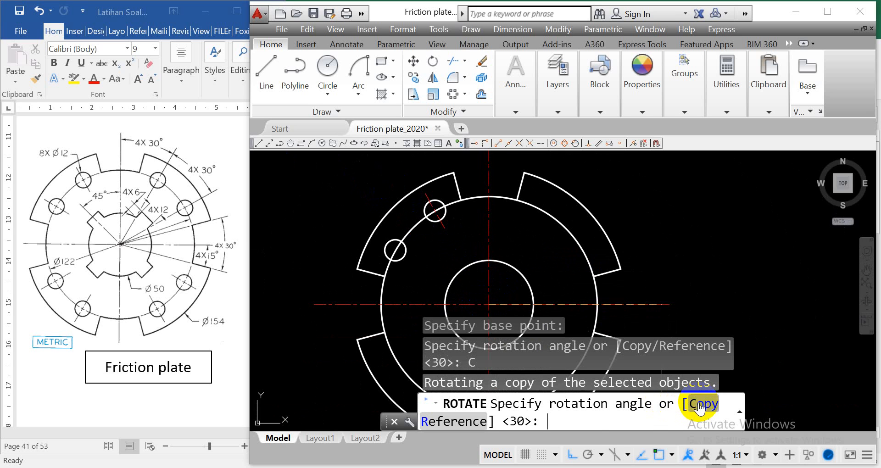
{"action": "type", "text": "30"}
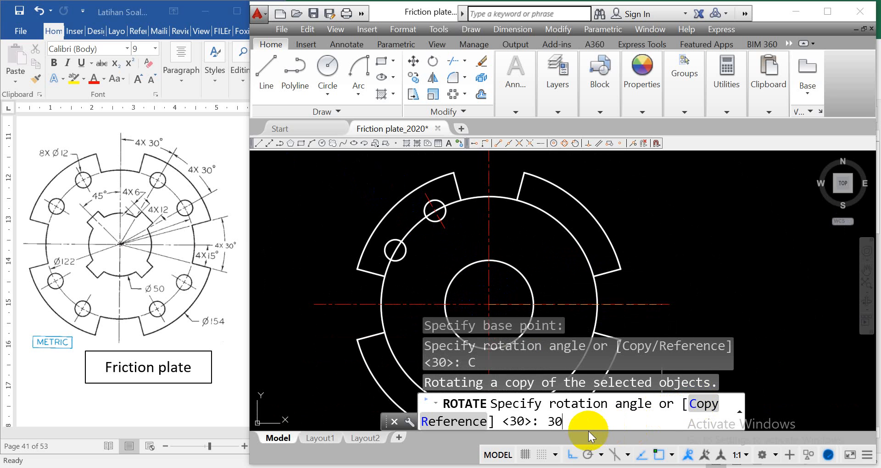
{"action": "key", "text": "Return"}
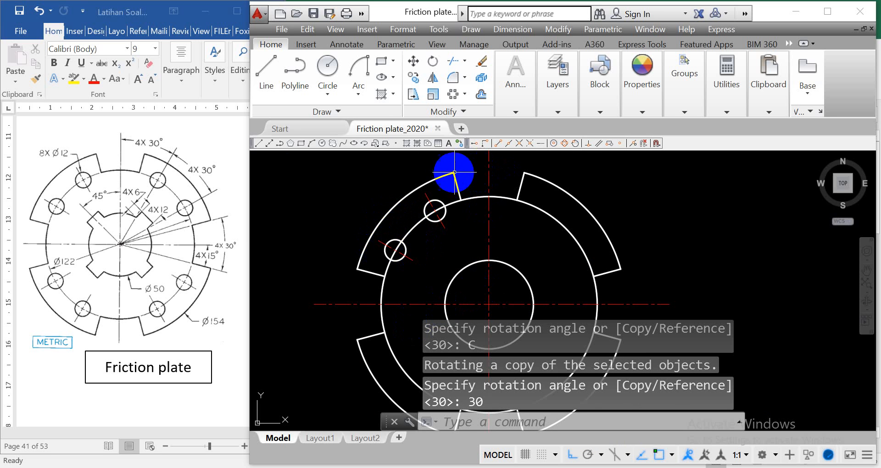
- Start a polar array with the two 12 mm holes and their inclined centre marks as the source objects
{"action": "scroll", "coordinate": [407, 269], "scroll_direction": "up", "scroll_amount": 3}
{"action": "scroll", "coordinate": [410, 272], "scroll_direction": "down", "scroll_amount": 3}
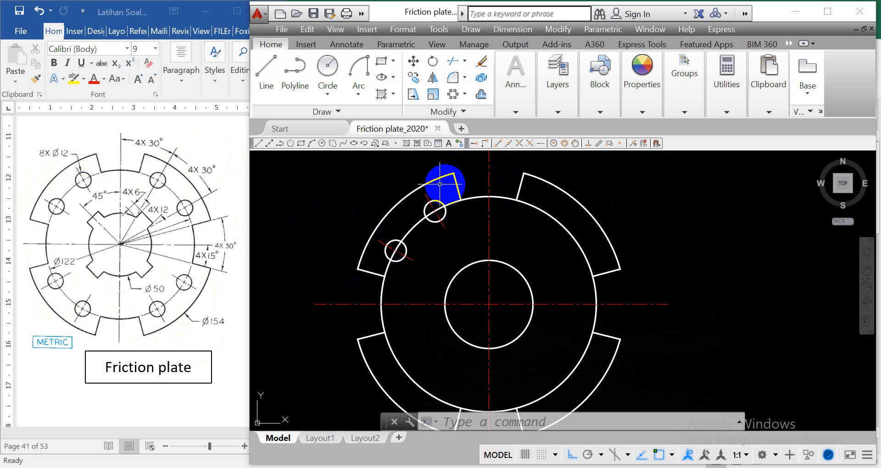
{"action": "left_click", "coordinate": [465, 95]}
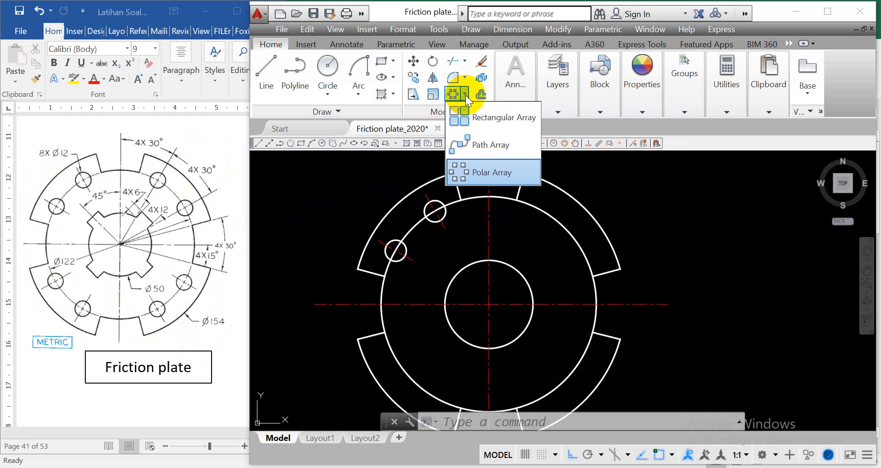
{"action": "left_click", "coordinate": [481, 173]}
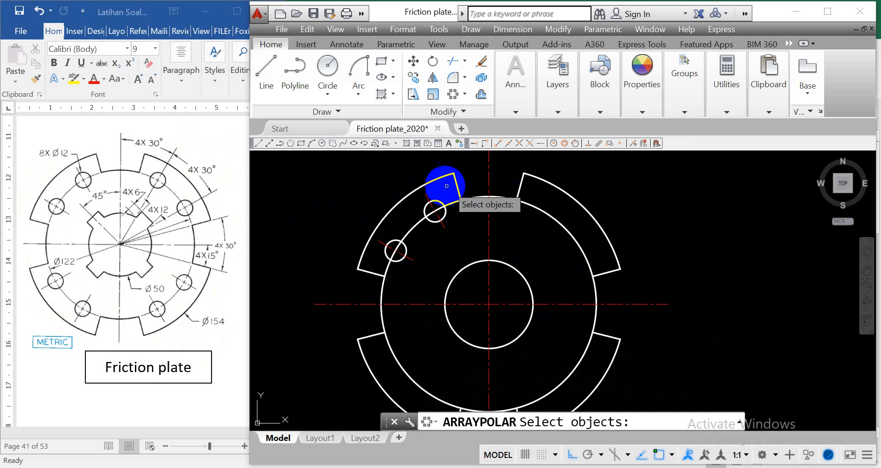
{"action": "scroll", "coordinate": [418, 190], "scroll_direction": "up", "scroll_amount": 4}
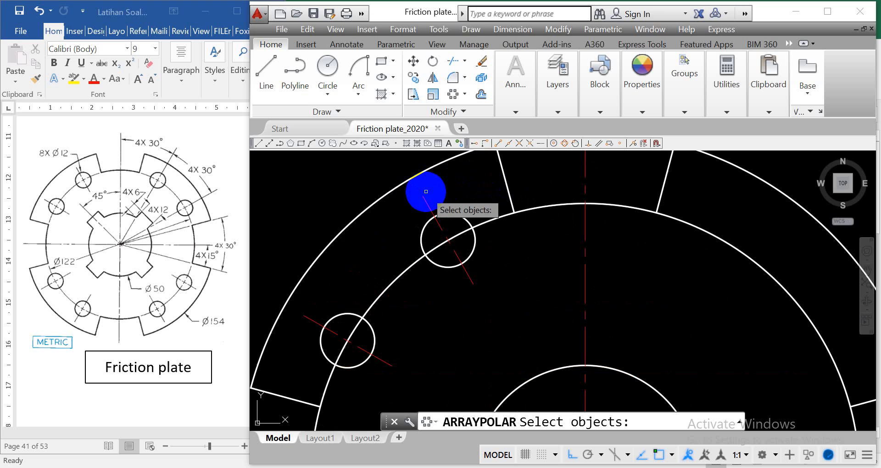
{"action": "left_click", "coordinate": [294, 304]}
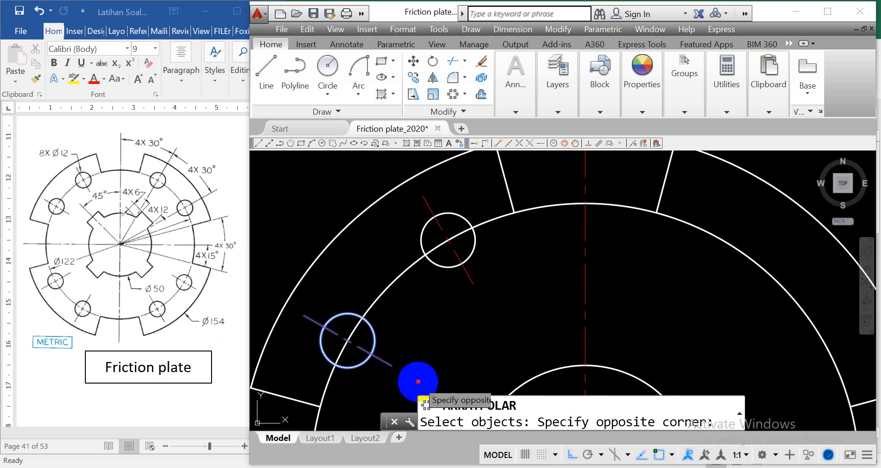
{"action": "left_click", "coordinate": [418, 382]}
{"action": "left_click", "coordinate": [469, 242]}
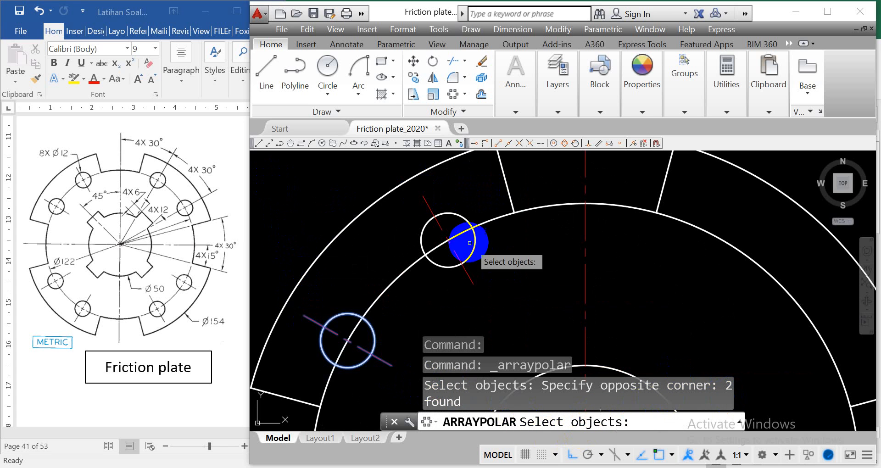
{"action": "mouse_move", "coordinate": [396, 195]}
{"action": "left_mouse_down"}
{"action": "mouse_move", "coordinate": [454, 222]}
{"action": "mouse_move", "coordinate": [445, 232]}
{"action": "left_mouse_up"}
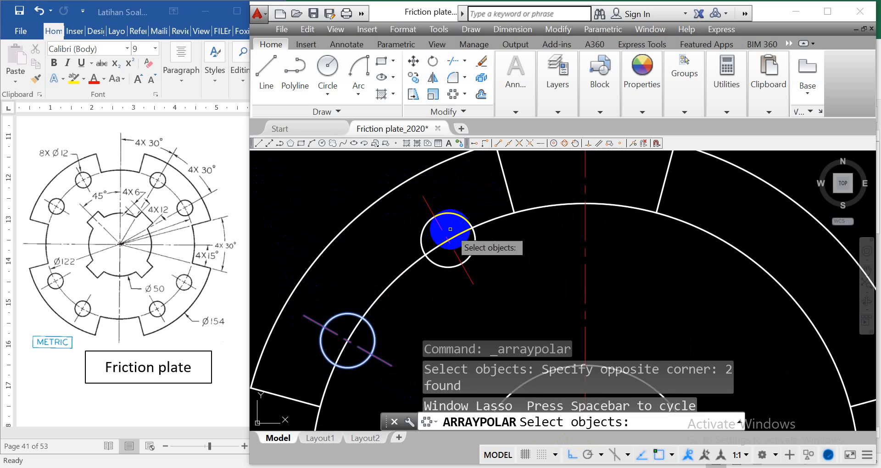
{"action": "left_click", "coordinate": [401, 191]}
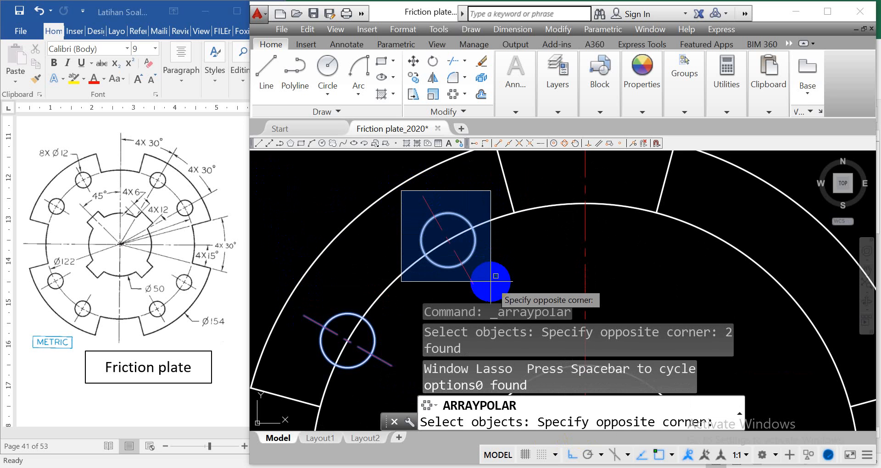
{"action": "left_click", "coordinate": [490, 292]}
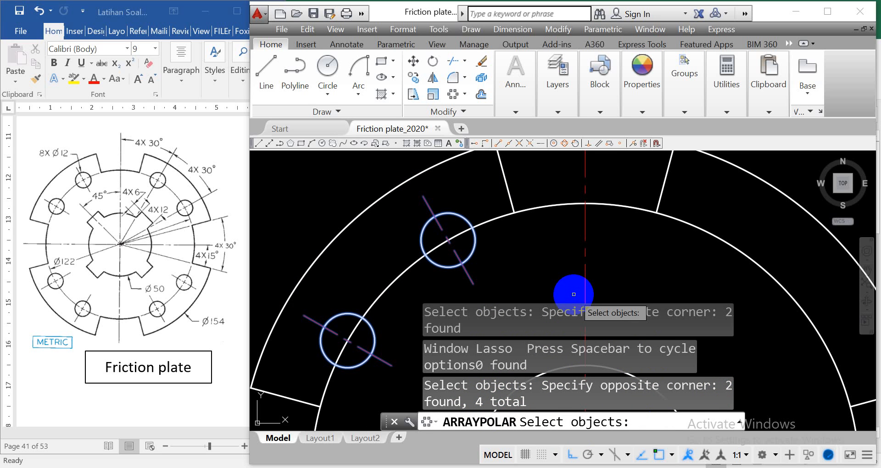
{"action": "key", "text": "Return"}
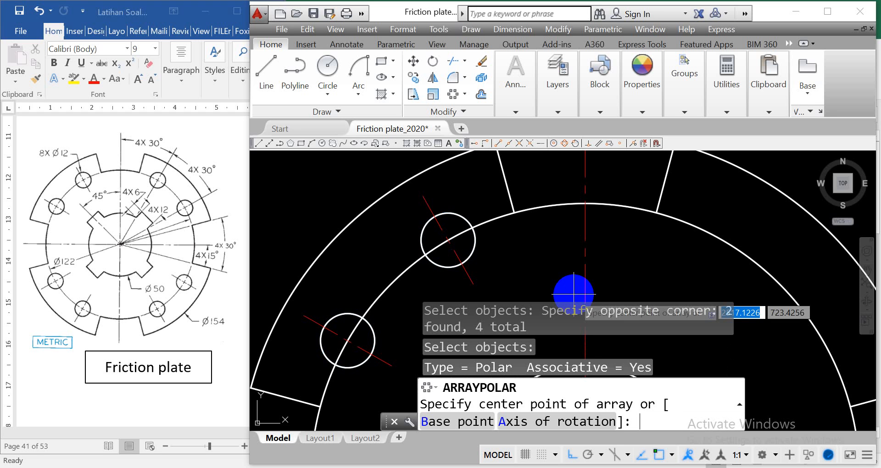
- Set the polar array's centre point on the plate's centre, using the Center object snap
{"action": "scroll", "coordinate": [523, 283], "scroll_direction": "up", "scroll_amount": 2}
{"action": "scroll", "coordinate": [524, 282], "scroll_direction": "down", "scroll_amount": 6}
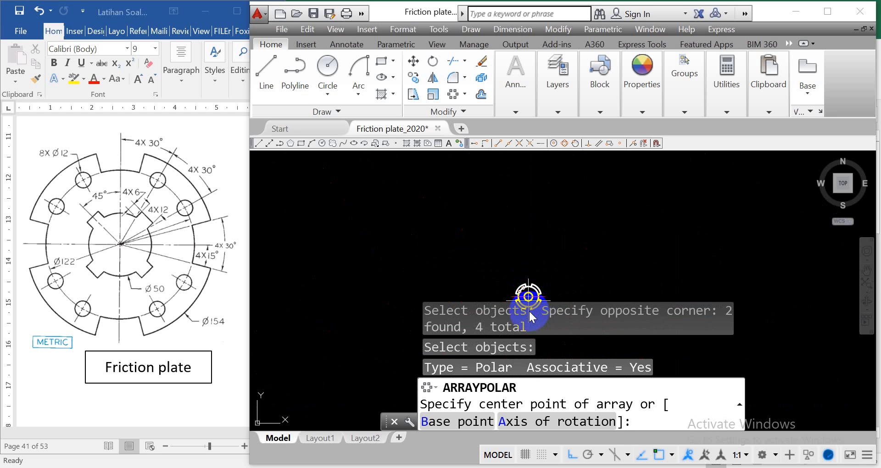
{"action": "scroll", "coordinate": [535, 315], "scroll_direction": "up", "scroll_amount": 2}
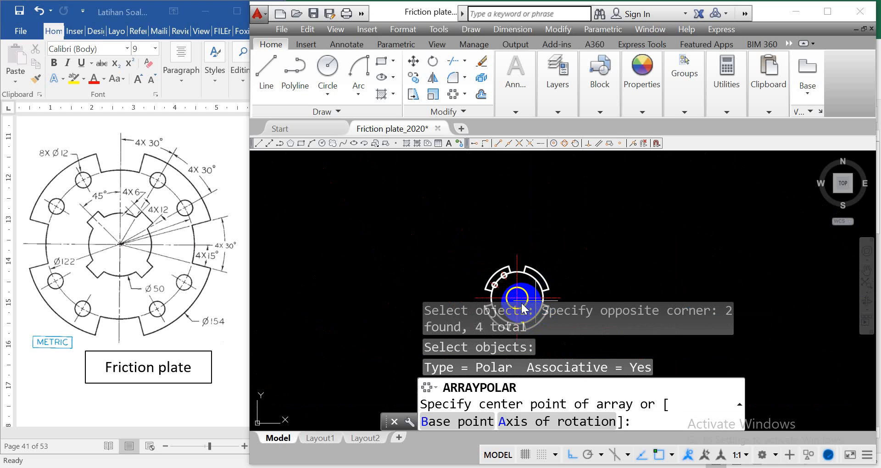
{"action": "scroll", "coordinate": [564, 344], "scroll_direction": "up", "scroll_amount": 2}
{"action": "scroll", "coordinate": [564, 344], "scroll_direction": "up", "scroll_amount": 2}
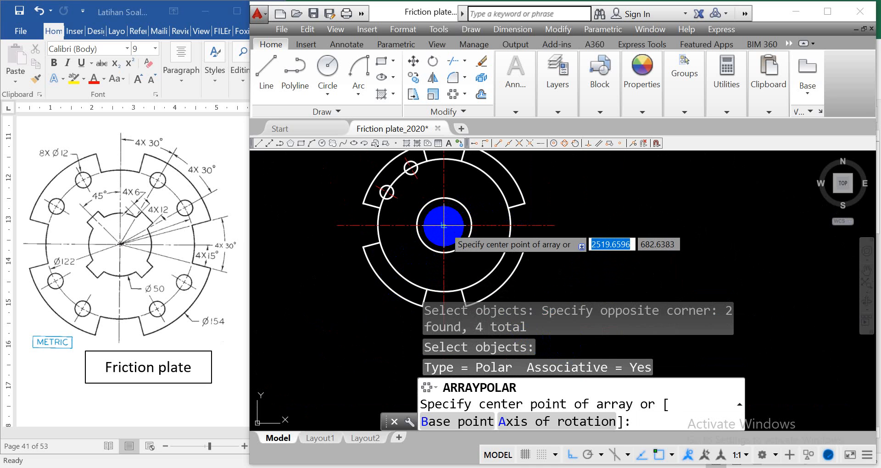
{"action": "scroll", "coordinate": [444, 225], "scroll_direction": "up", "scroll_amount": 4}
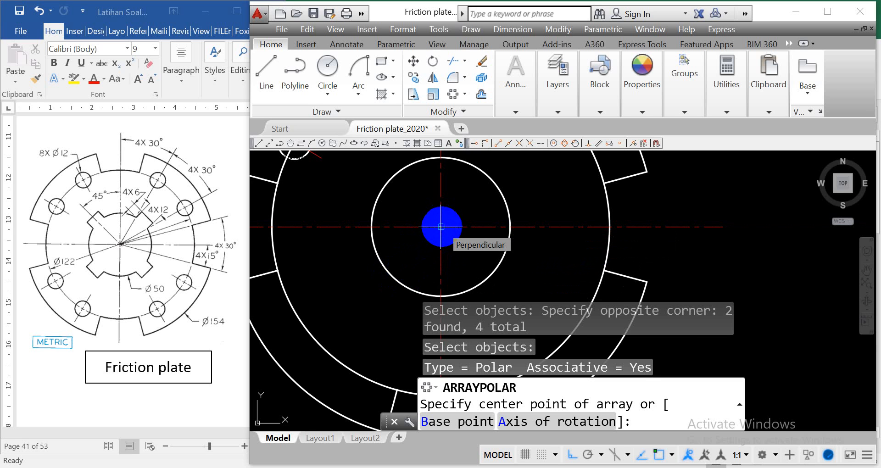
{"action": "scroll", "coordinate": [441, 226], "scroll_direction": "up", "scroll_amount": 5}
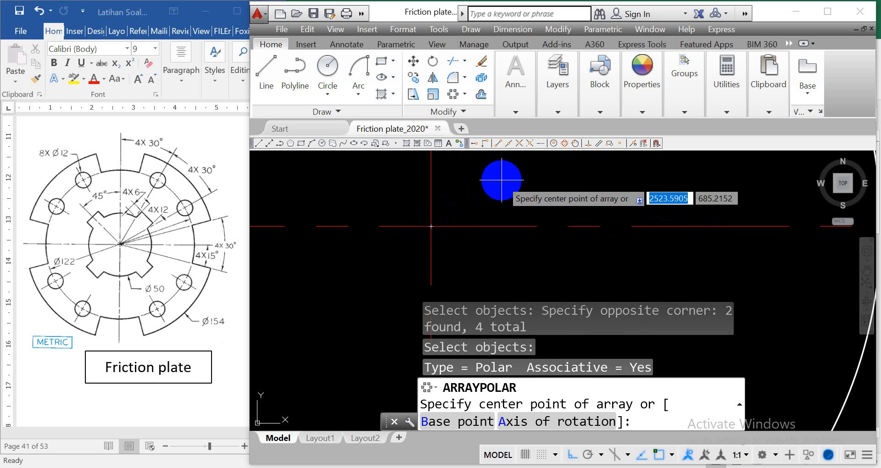
{"action": "left_click", "coordinate": [554, 143]}
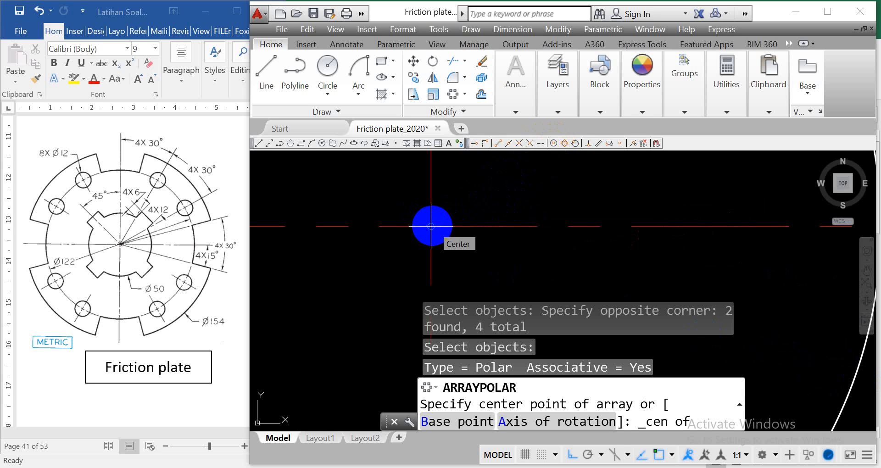
{"action": "left_click", "coordinate": [431, 226]}
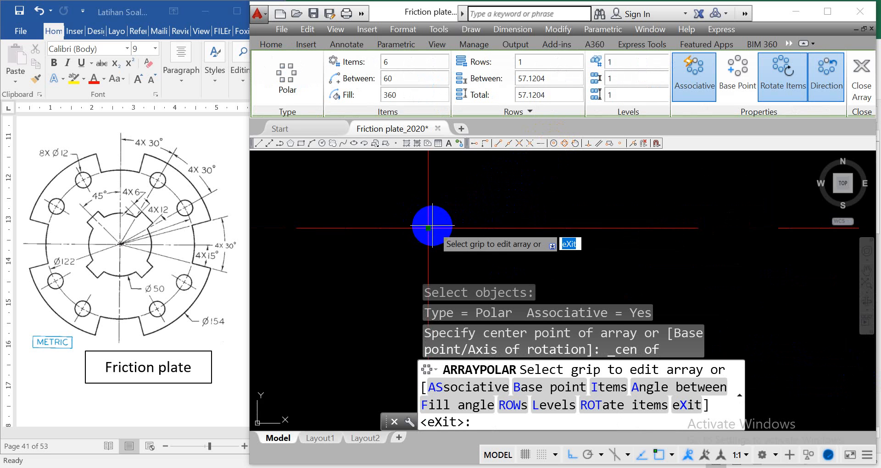
- Set the polar array of hole pairs to 4 items
{"action": "scroll", "coordinate": [432, 225], "scroll_direction": "down", "scroll_amount": 2}
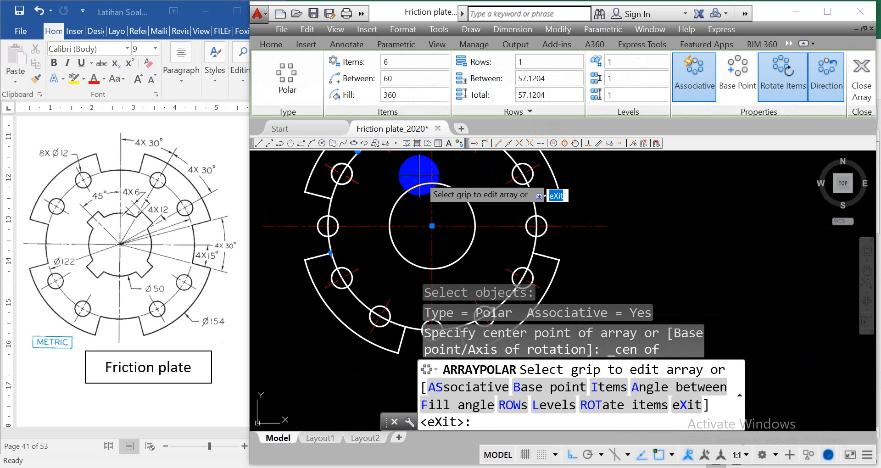
{"action": "left_click", "coordinate": [393, 61]}
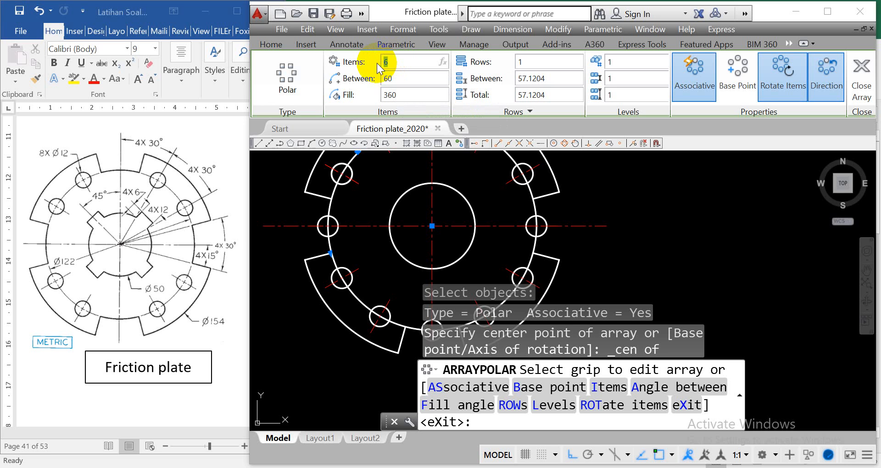
{"action": "left_click", "coordinate": [408, 95]}
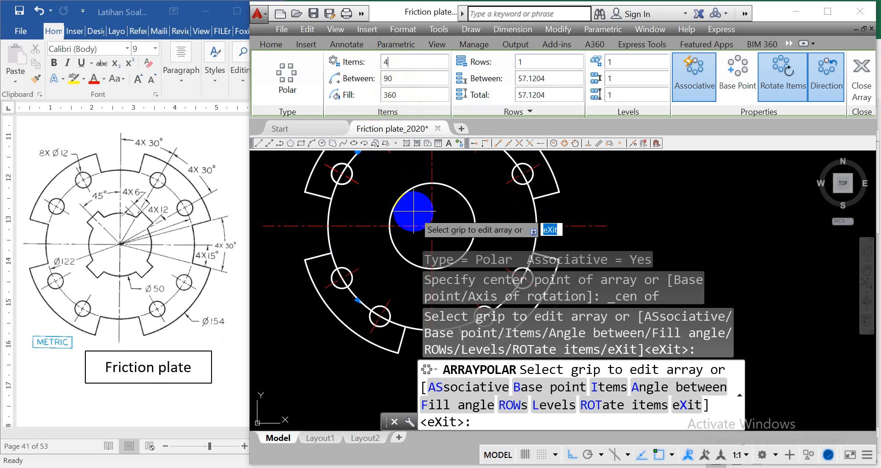
{"action": "scroll", "coordinate": [659, 240], "scroll_direction": "down", "scroll_amount": 4}
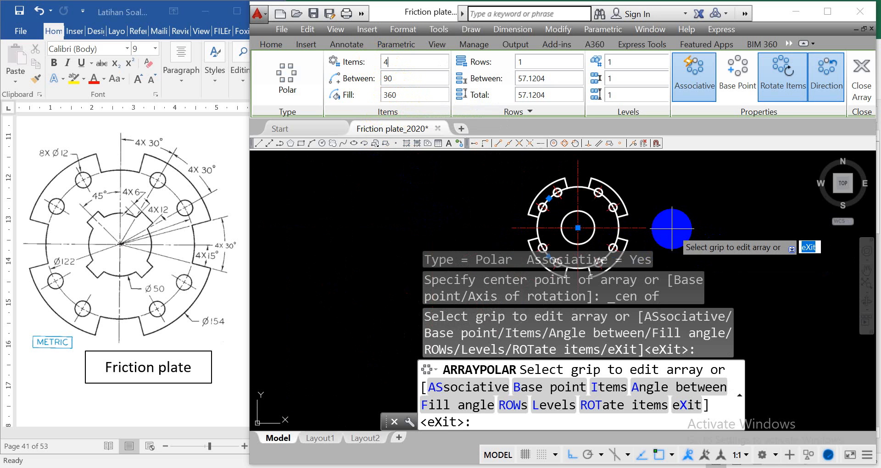
{"action": "scroll", "coordinate": [670, 229], "scroll_direction": "up", "scroll_amount": 4}
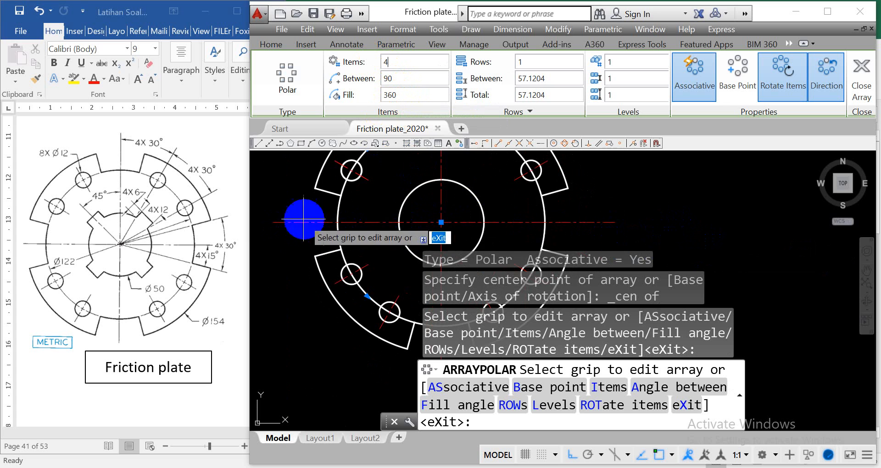
- Accept the four-item polar array of the hole pairs and their inclined centre marks, and end the command
{"action": "scroll", "coordinate": [588, 234], "scroll_direction": "down", "scroll_amount": 2}
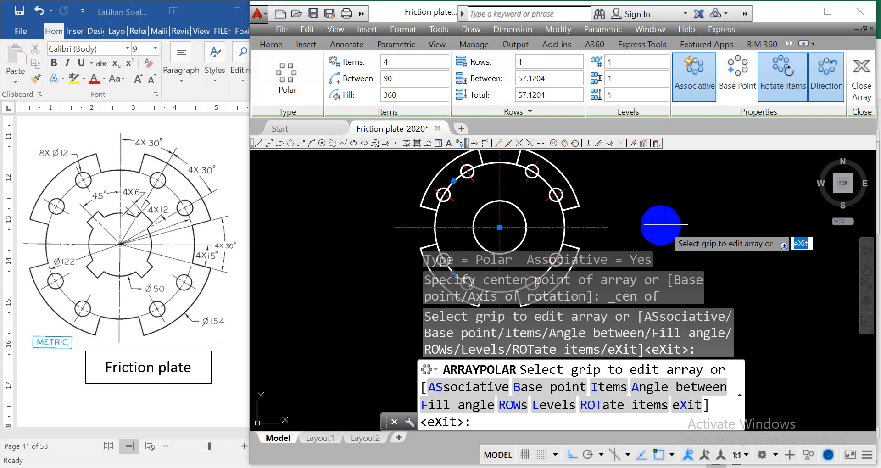
{"action": "scroll", "coordinate": [752, 224], "scroll_direction": "up", "scroll_amount": 2}
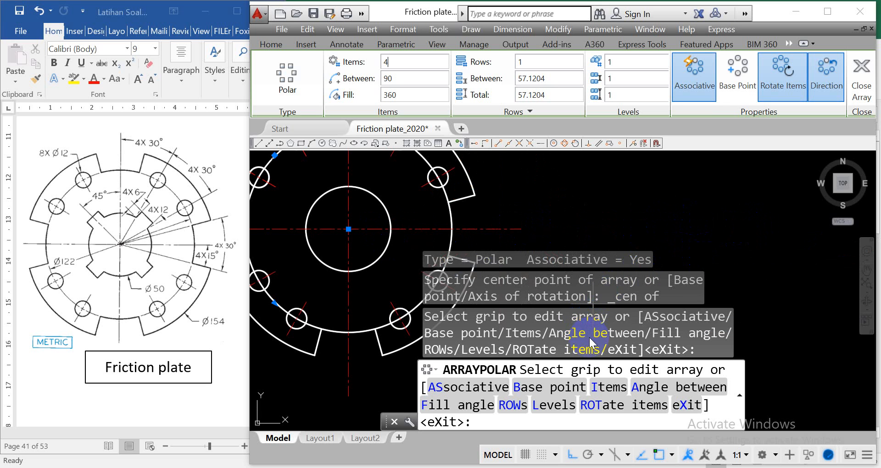
{"action": "scroll", "coordinate": [378, 211], "scroll_direction": "down", "scroll_amount": 2}
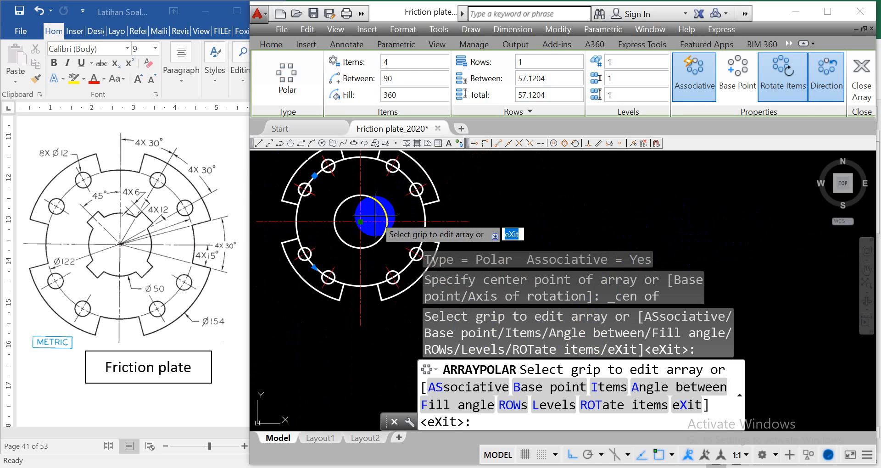
{"action": "key", "text": "Return"}
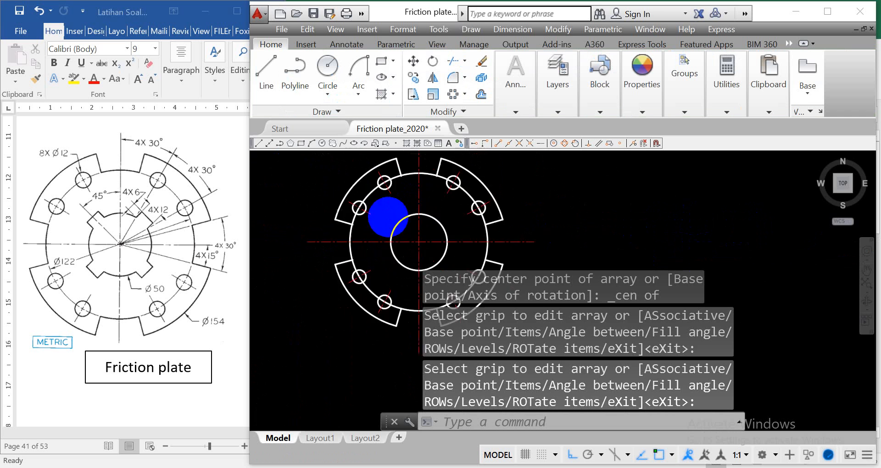
{"action": "middle_click", "coordinate": [383, 218]}
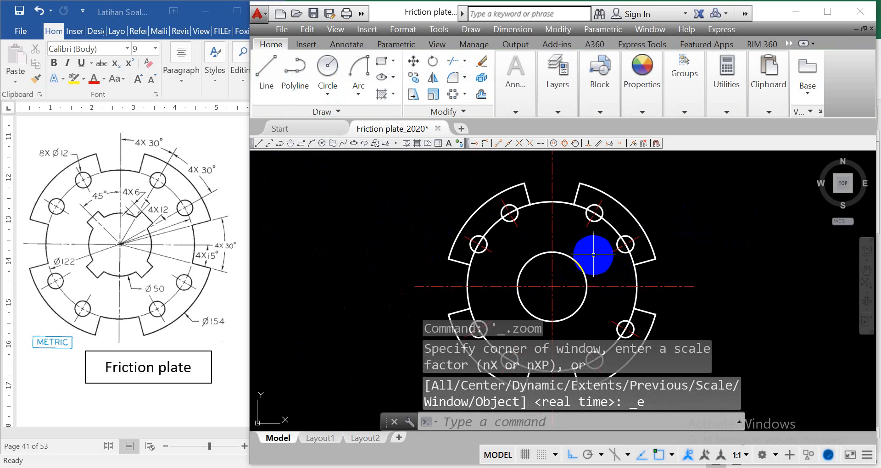
{"action": "mouse_move", "coordinate": [678, 268]}
{"action": "middle_mouse_down"}
{"action": "mouse_move", "coordinate": [671, 226]}
{"action": "mouse_move", "coordinate": [679, 248]}
{"action": "middle_mouse_up"}
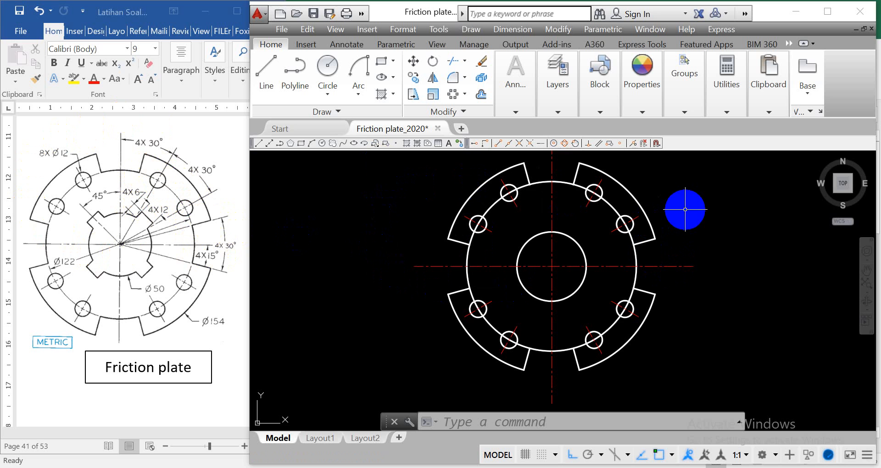
- Move the circle running through the eight 12 mm hole centres to the sumbu layer and clear the selection
{"action": "left_click", "coordinate": [611, 207]}
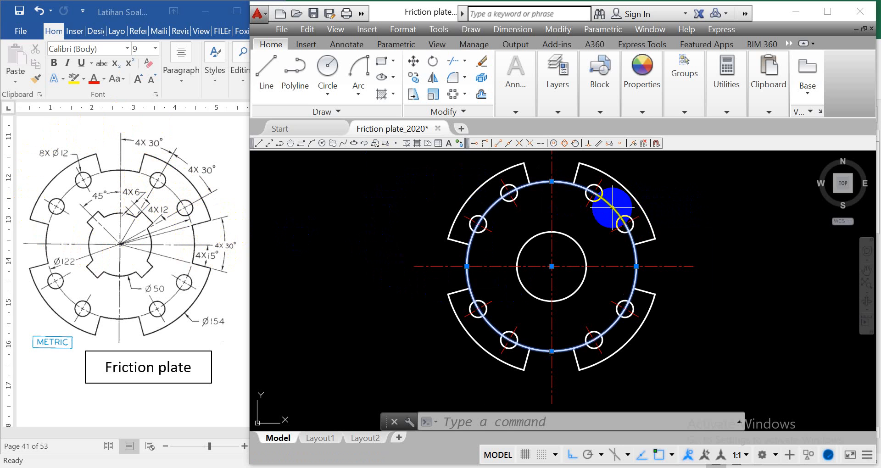
{"action": "left_click", "coordinate": [558, 112]}
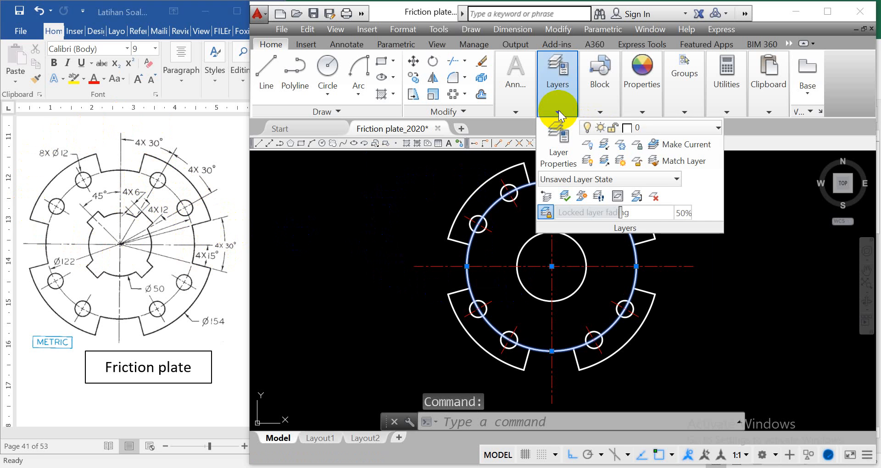
{"action": "left_click", "coordinate": [716, 128]}
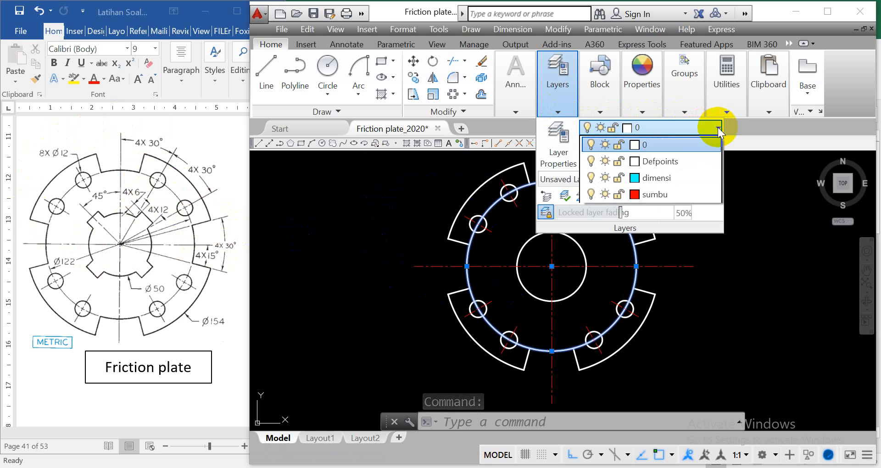
{"action": "left_click", "coordinate": [671, 193]}
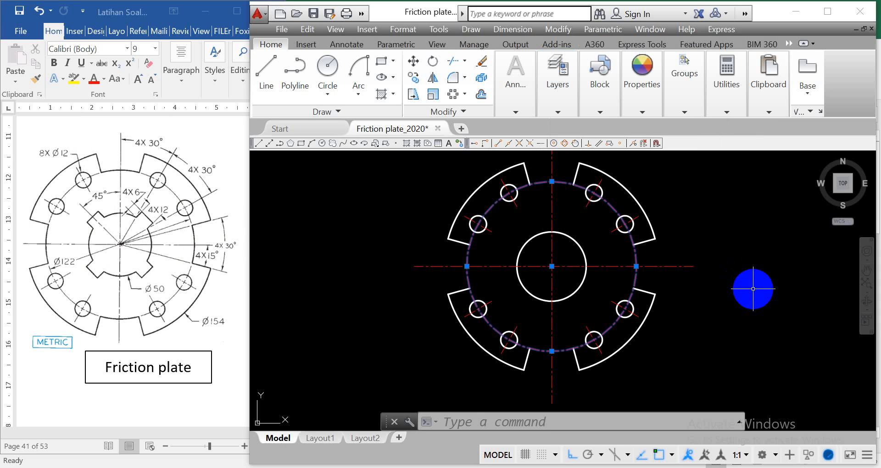
{"action": "key", "text": "Escape"}
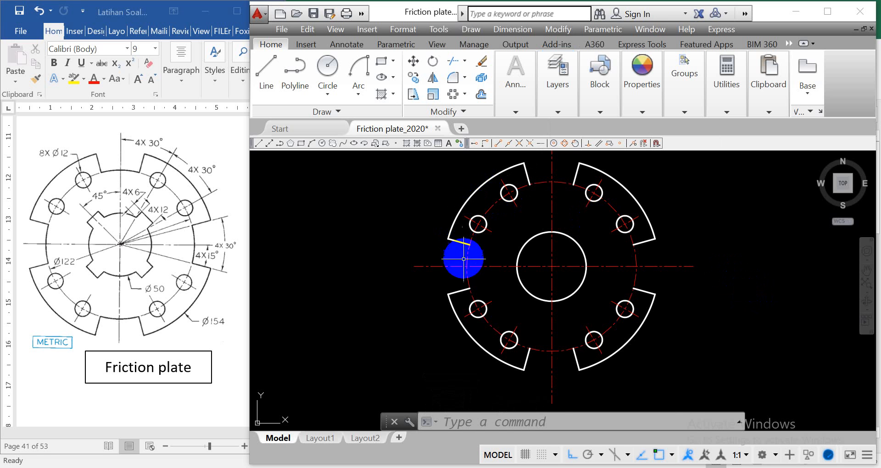
- Draw a circle from the plate's centre, using the Center object snap, out to the inner end of the upper notch's left edge
{"action": "scroll", "coordinate": [464, 259], "scroll_direction": "up", "scroll_amount": 4}
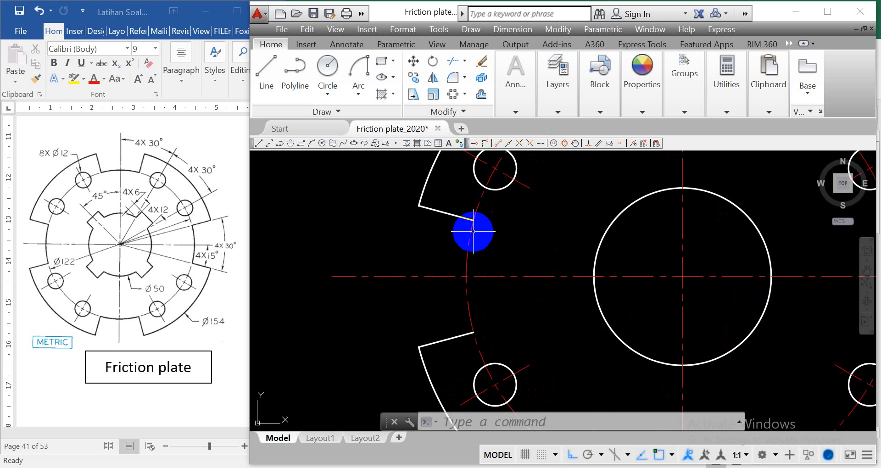
{"action": "mouse_move", "coordinate": [471, 232]}
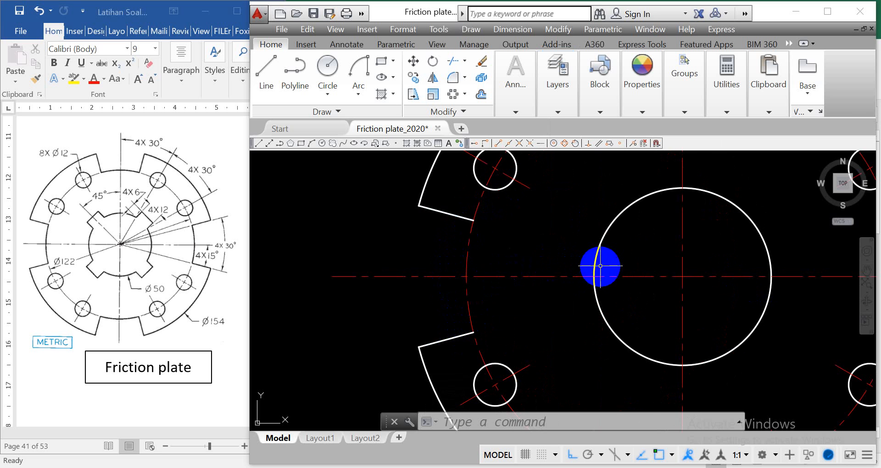
{"action": "scroll", "coordinate": [597, 265], "scroll_direction": "down", "scroll_amount": 4}
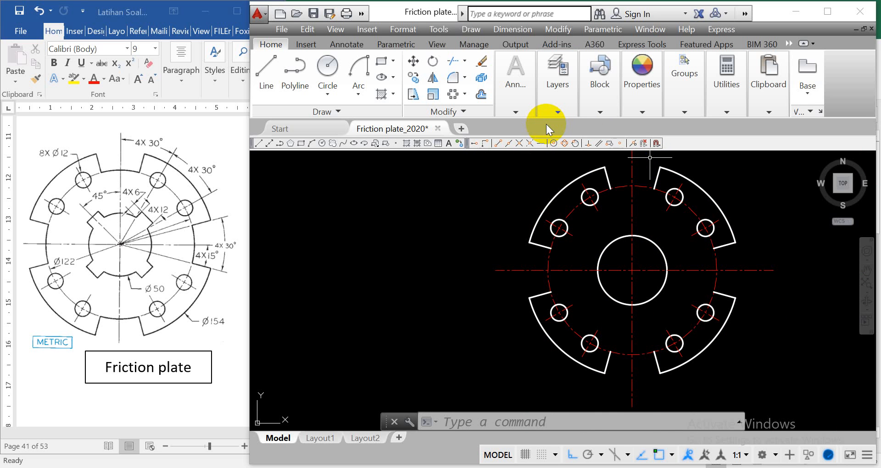
{"action": "left_click", "coordinate": [329, 94]}
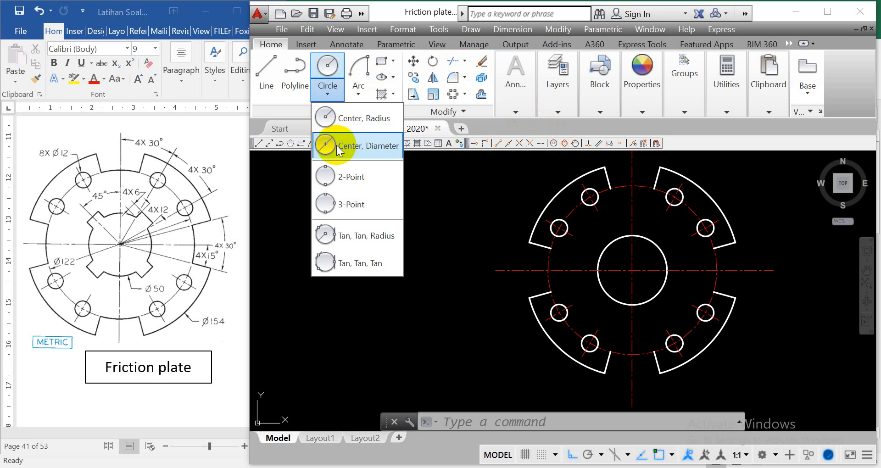
{"action": "left_click", "coordinate": [327, 117]}
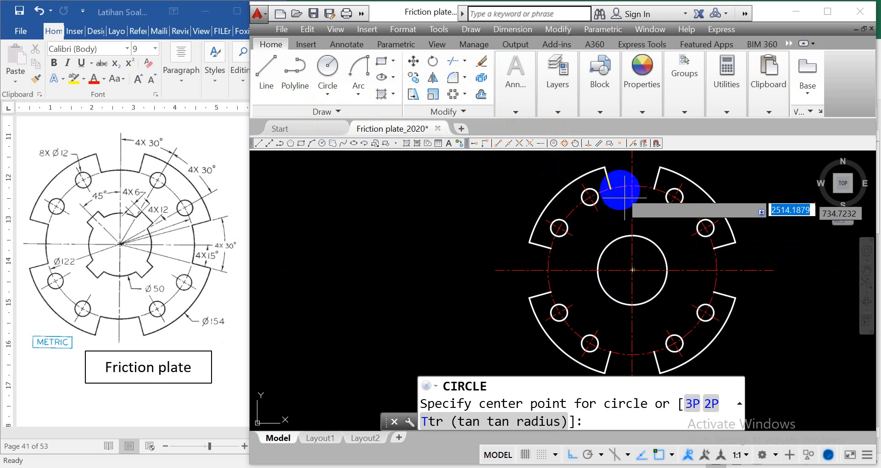
{"action": "left_click", "coordinate": [554, 144]}
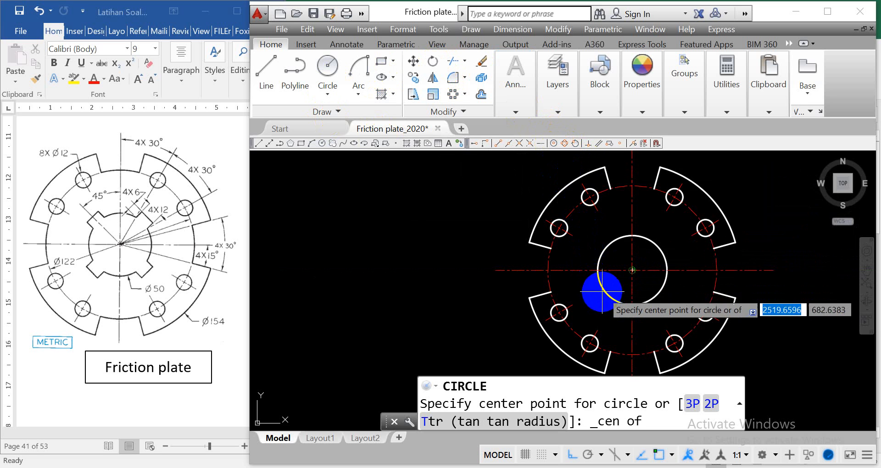
{"action": "left_click", "coordinate": [632, 270]}
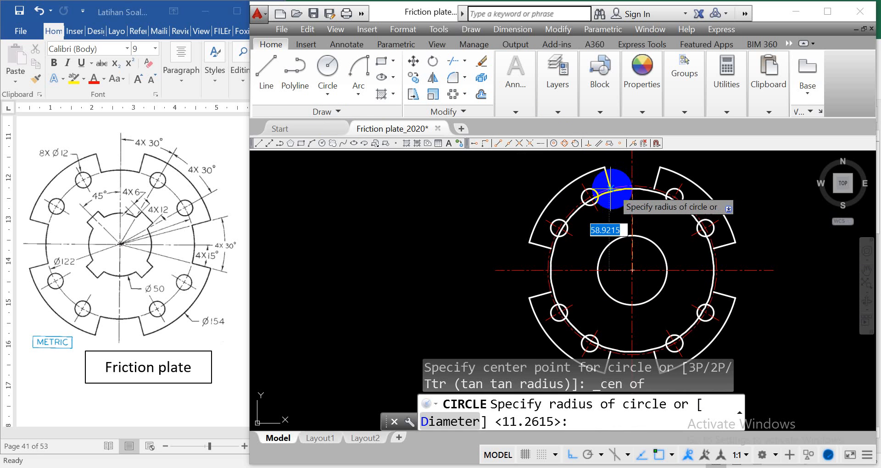
{"action": "scroll", "coordinate": [610, 188], "scroll_direction": "up", "scroll_amount": 4}
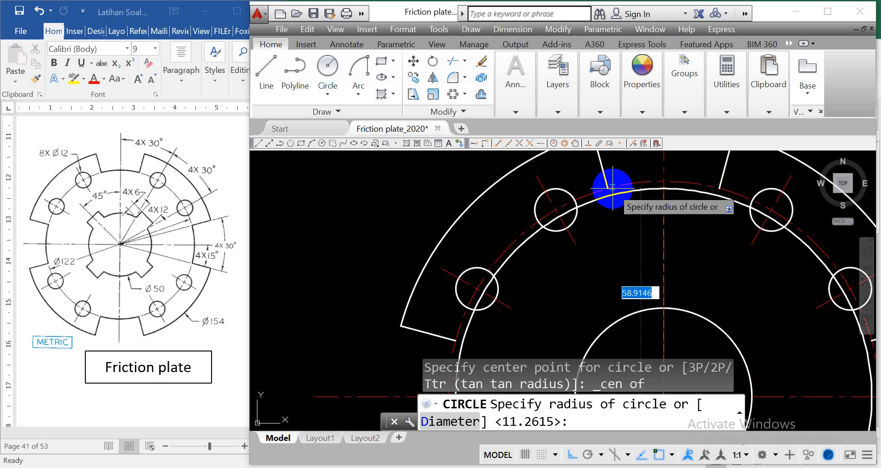
{"action": "left_click", "coordinate": [607, 188]}
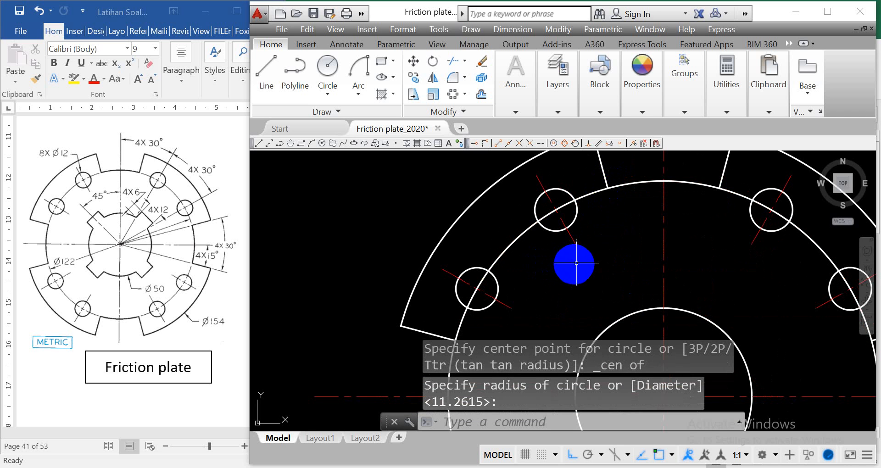
- Trim the new circle using the upper notch's two side edges as cutting edges, keeping only the arc between them
{"action": "left_click", "coordinate": [452, 63]}
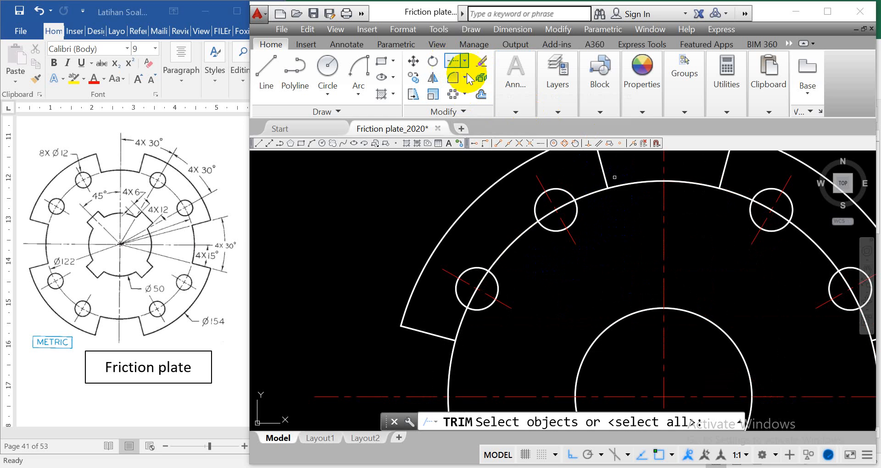
{"action": "right_click", "coordinate": [596, 192]}
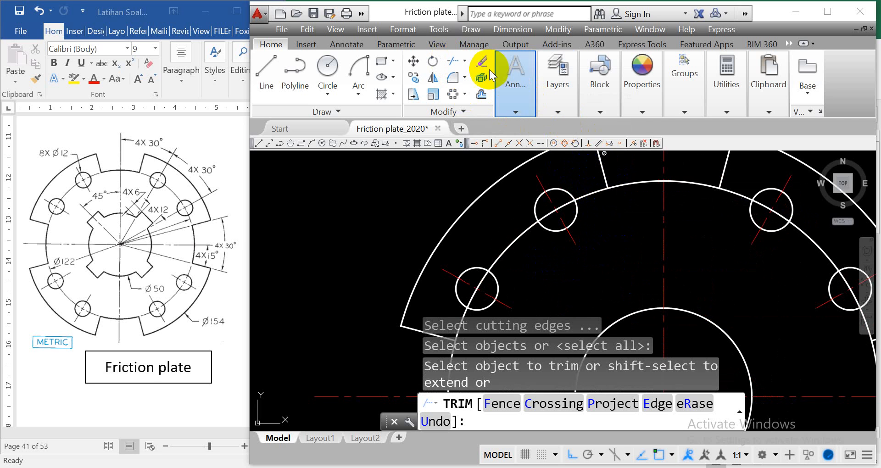
{"action": "left_click", "coordinate": [453, 64]}
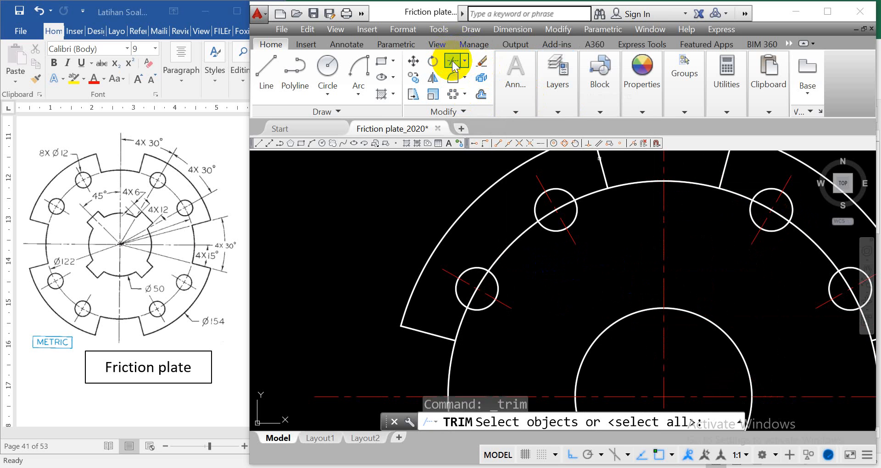
{"action": "left_click", "coordinate": [603, 168]}
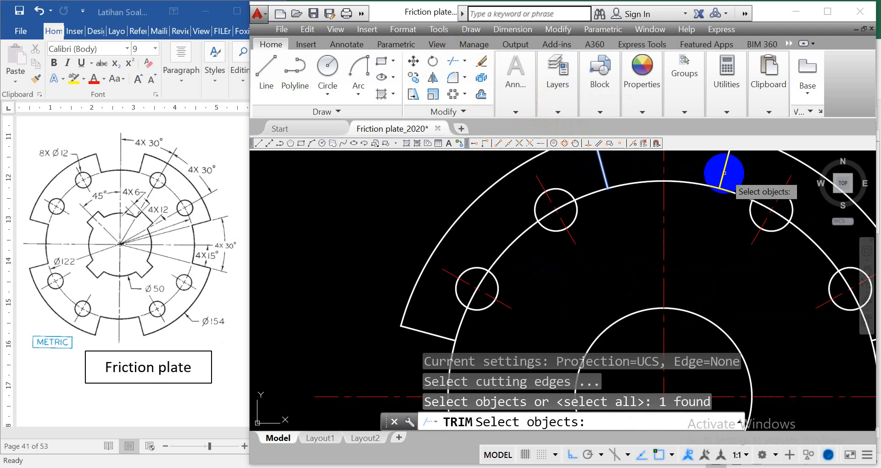
{"action": "left_click", "coordinate": [723, 173]}
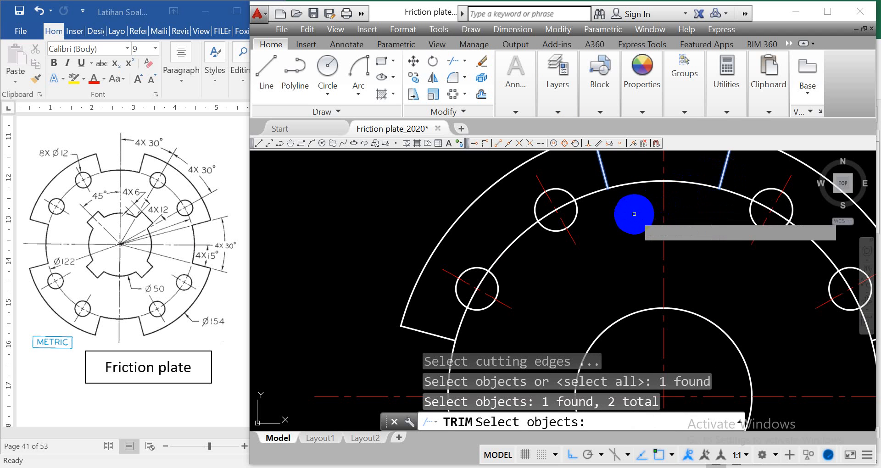
{"action": "key", "text": "Return"}
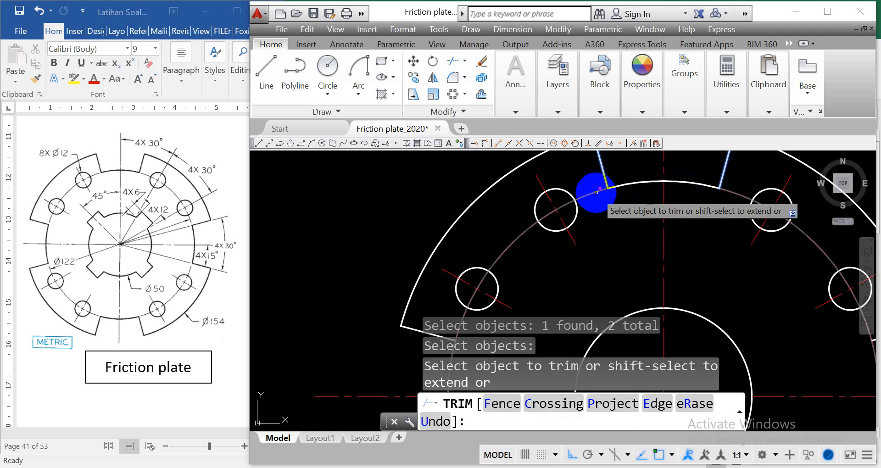
{"action": "left_click", "coordinate": [595, 192]}
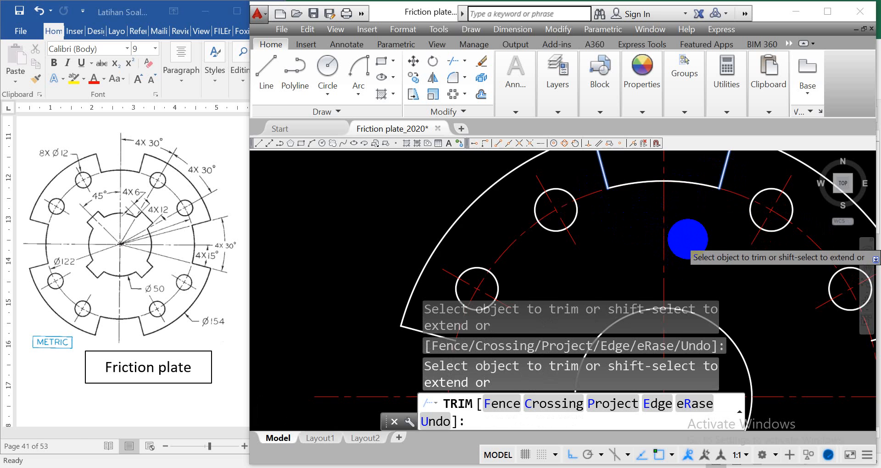
{"action": "scroll", "coordinate": [688, 239], "scroll_direction": "down", "scroll_amount": 4}
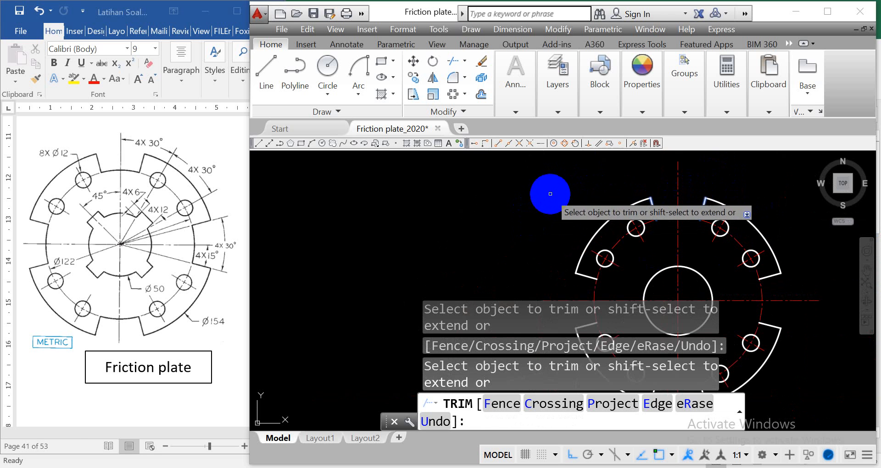
{"action": "key", "text": "Escape"}
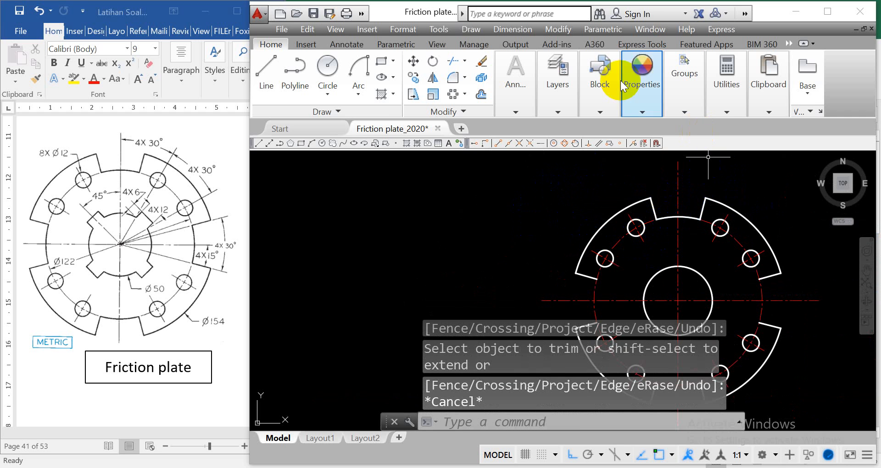
- Create a polar array of the upper notch's bottom arc with 4 items over 360 degrees around the plate's centre
{"action": "left_click", "coordinate": [455, 97]}
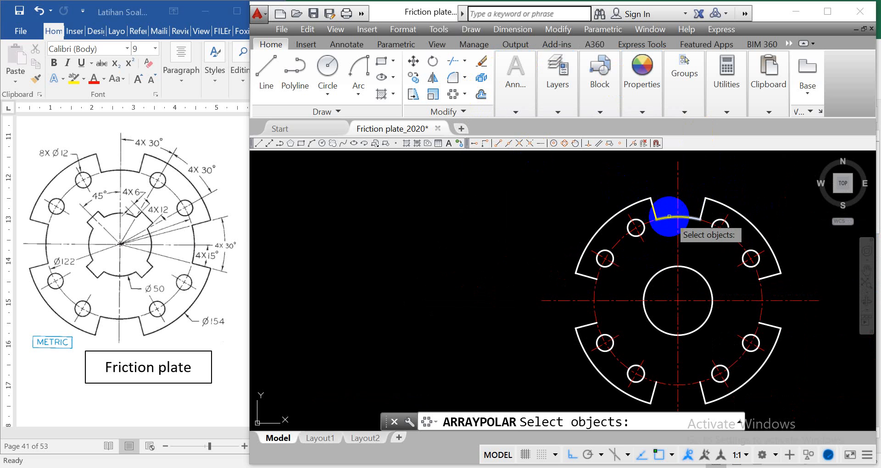
{"action": "left_click", "coordinate": [668, 216]}
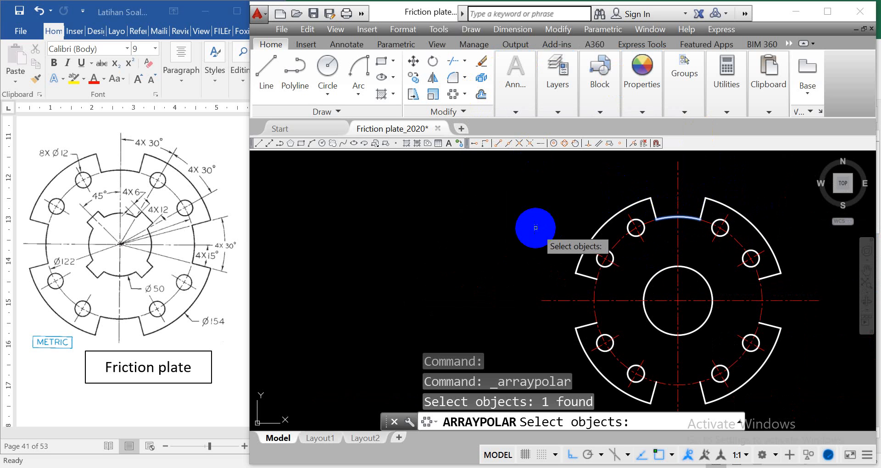
{"action": "key", "text": "Return"}
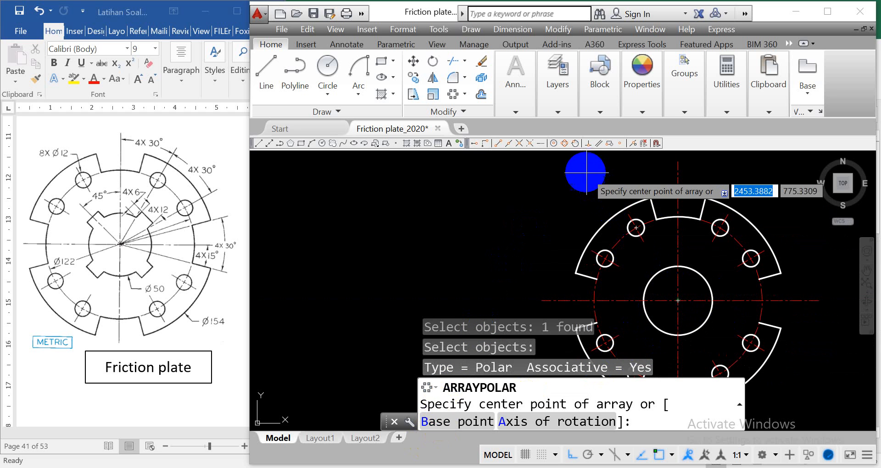
{"action": "left_click", "coordinate": [554, 143]}
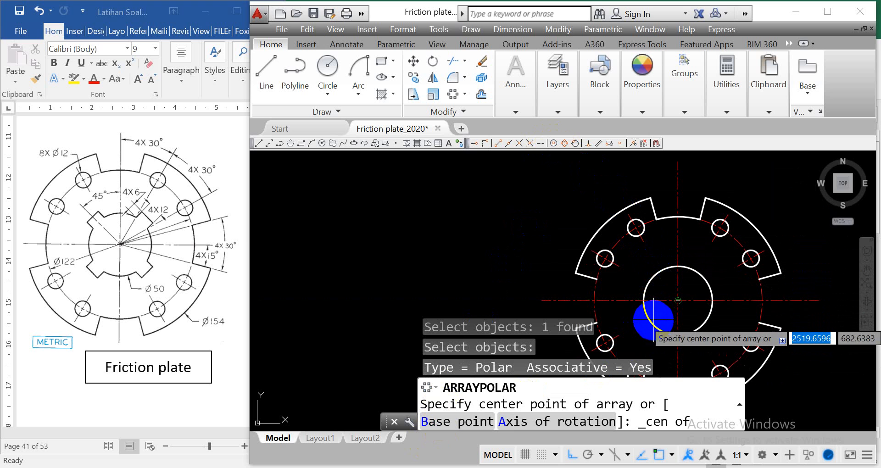
{"action": "left_click", "coordinate": [678, 301]}
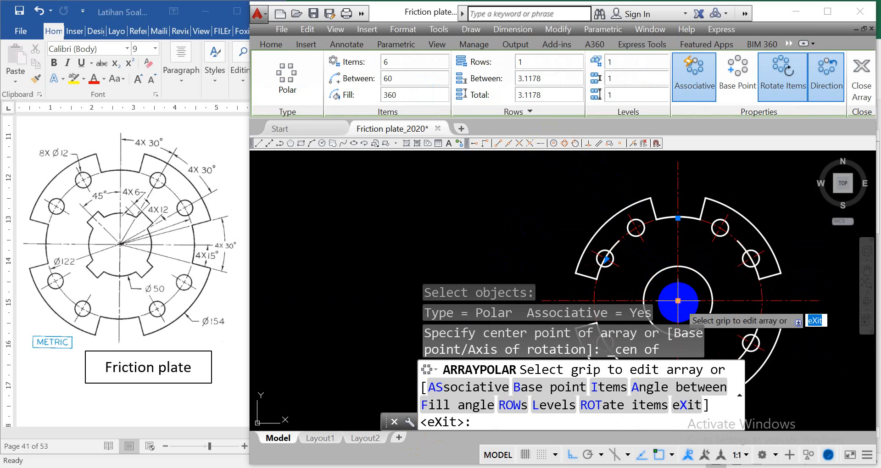
{"action": "left_click", "coordinate": [385, 63]}
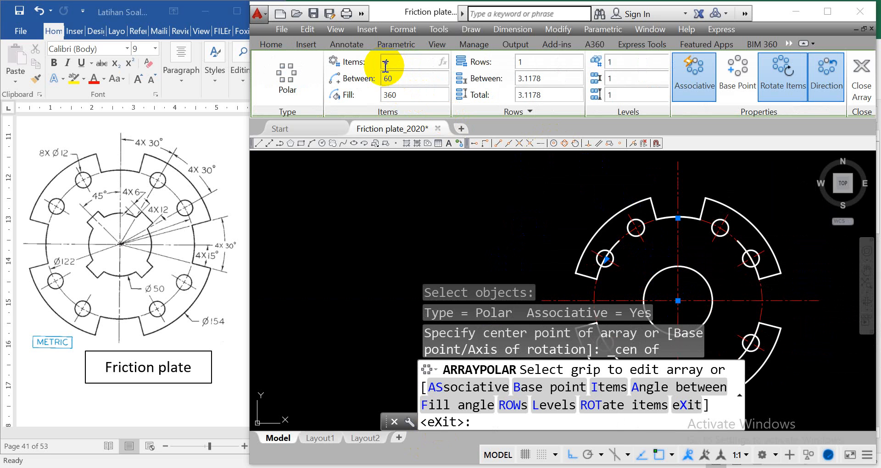
{"action": "key", "text": "Return"}
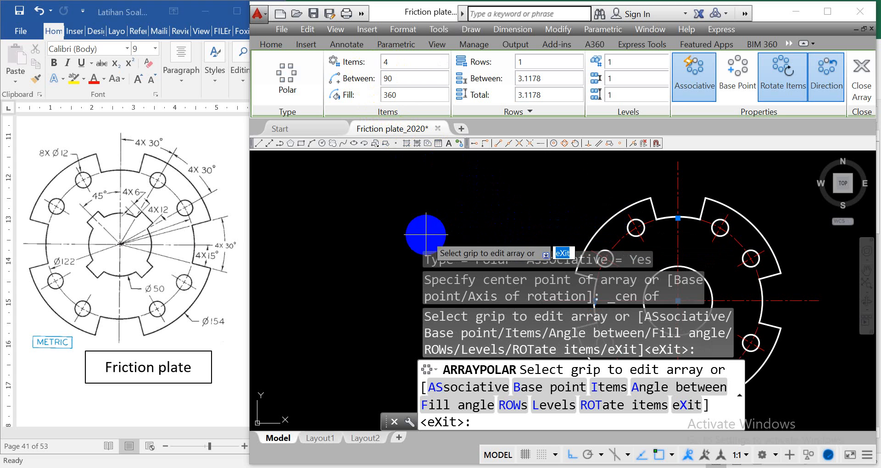
{"action": "key", "text": "Return"}
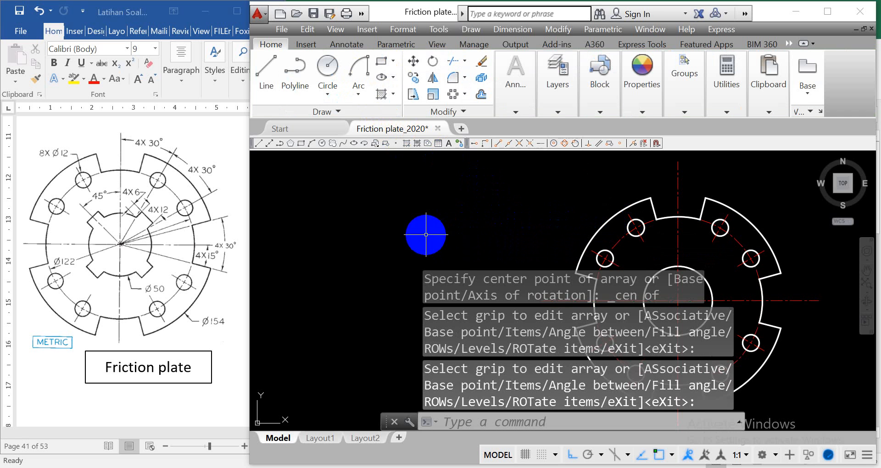
- Add a vertical linear dimension from the top of the inner circle to its centre, placing it just left of the circle
{"action": "scroll", "coordinate": [761, 330], "scroll_direction": "up", "scroll_amount": 4}
{"action": "scroll", "coordinate": [649, 262], "scroll_direction": "down", "scroll_amount": 5}
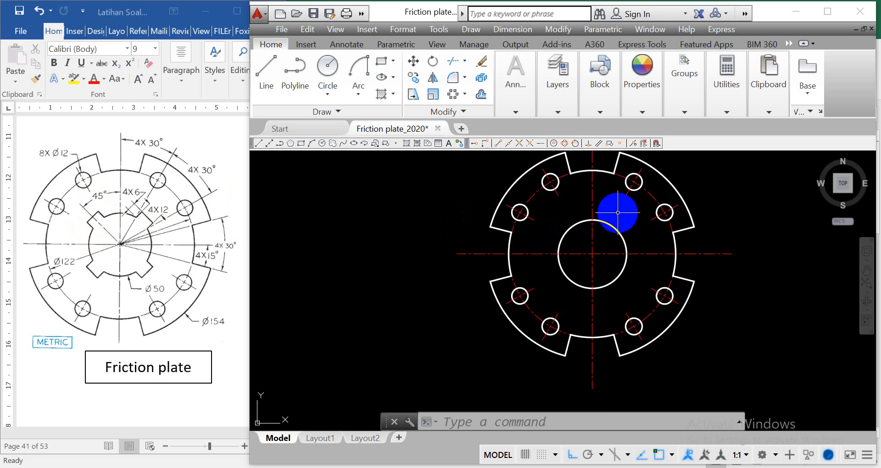
{"action": "scroll", "coordinate": [620, 210], "scroll_direction": "up", "scroll_amount": 2}
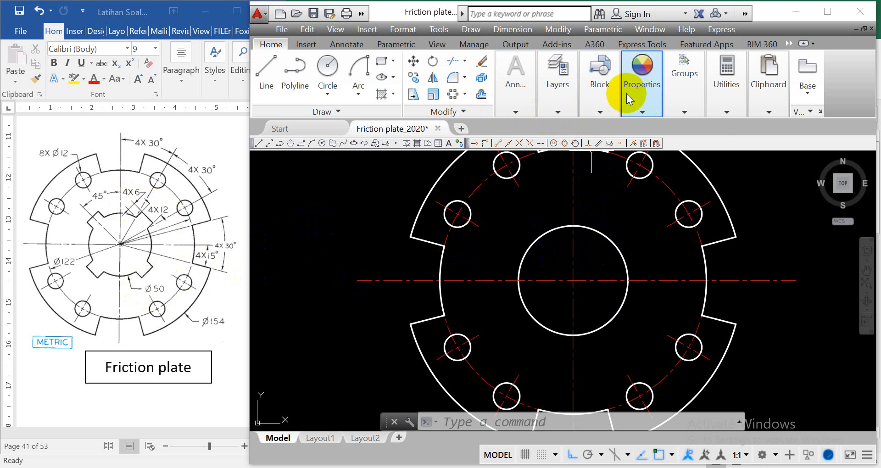
{"action": "left_click", "coordinate": [557, 92]}
{"action": "left_click", "coordinate": [508, 110]}
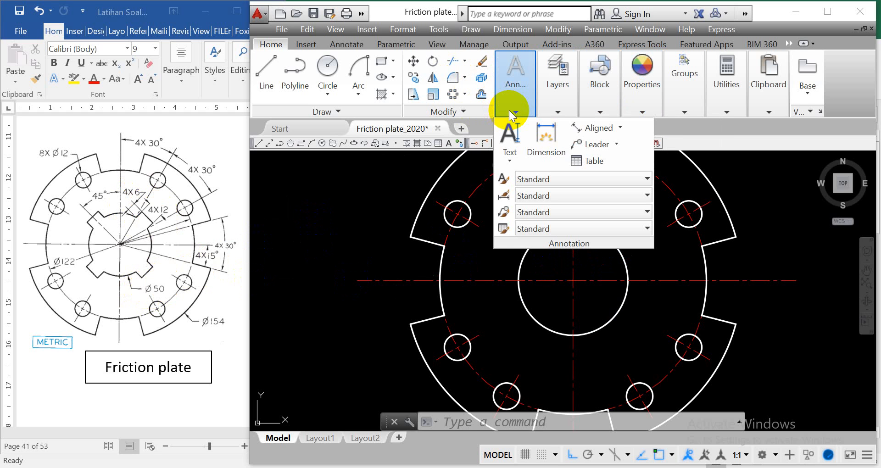
{"action": "left_click", "coordinate": [621, 130]}
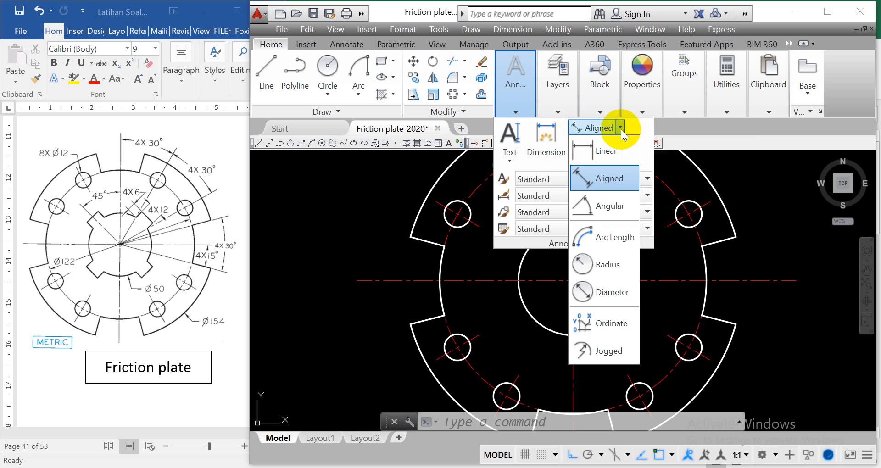
{"action": "left_click", "coordinate": [605, 153]}
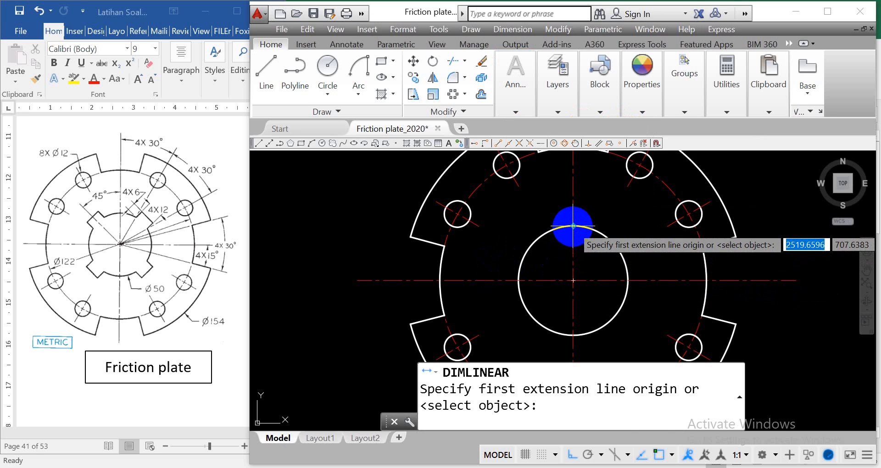
{"action": "left_click", "coordinate": [573, 226]}
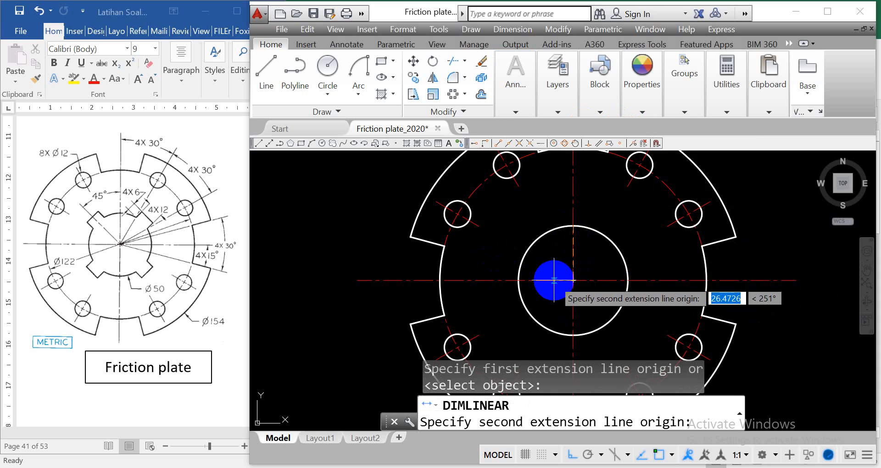
{"action": "left_click", "coordinate": [573, 280]}
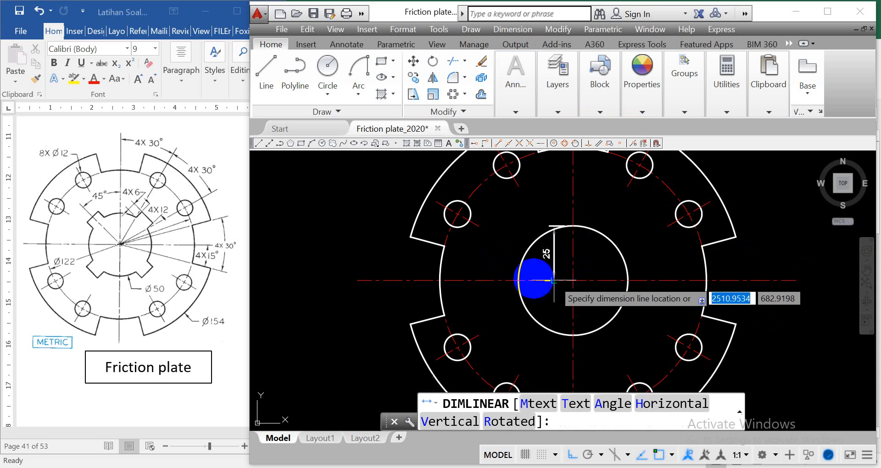
{"action": "left_click", "coordinate": [492, 262]}
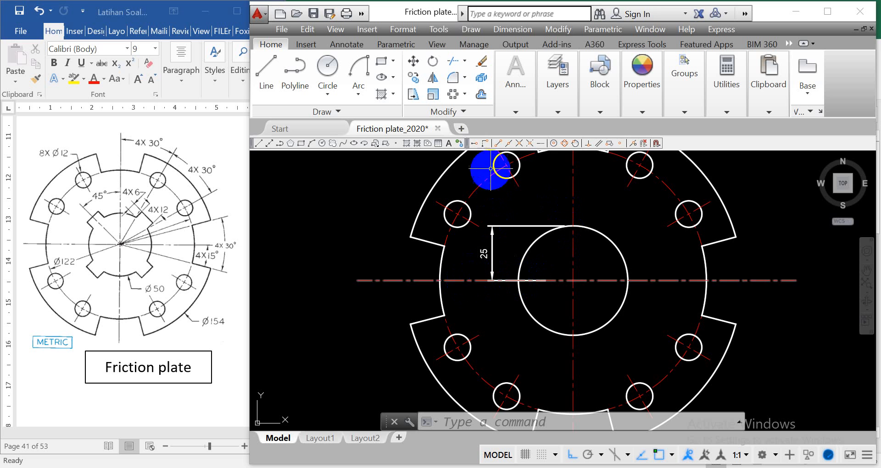
- Offset the plate's horizontal centreline 31 mm upward and end the command
{"action": "left_click", "coordinate": [482, 97]}
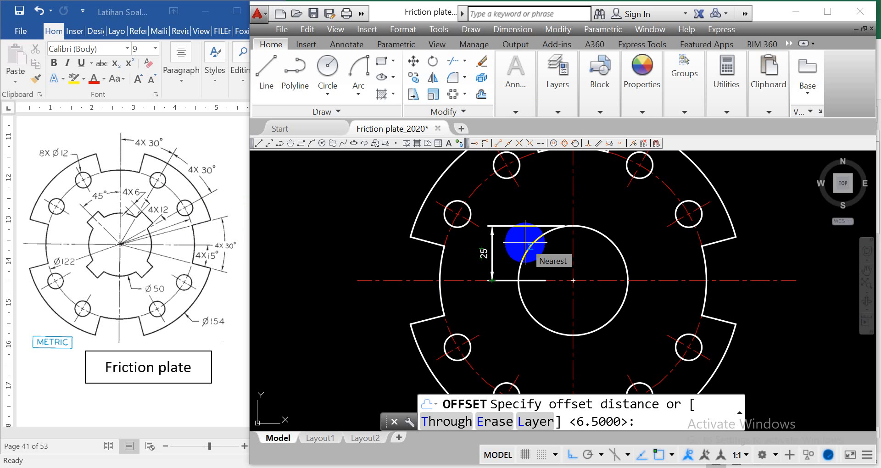
{"action": "type", "text": "31"}
{"action": "key", "text": "Return"}
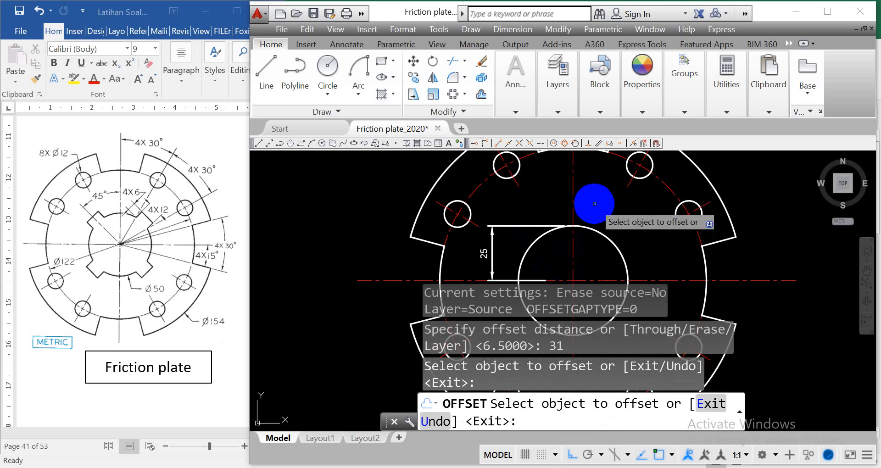
{"action": "left_click", "coordinate": [593, 203]}
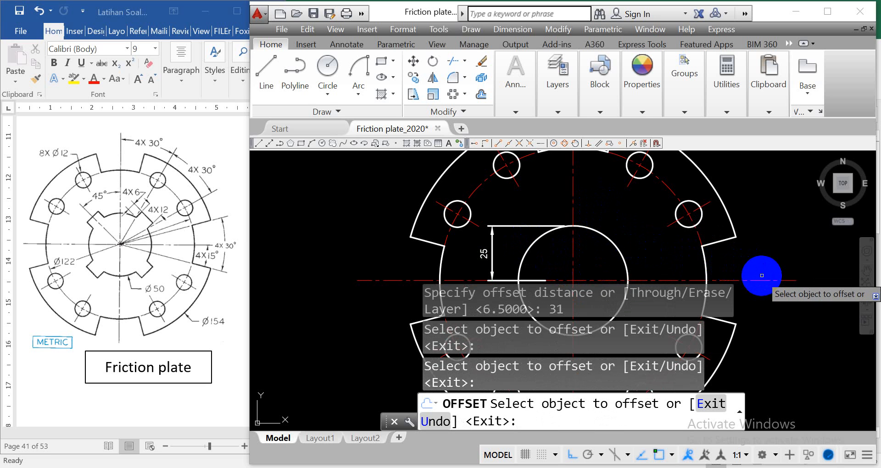
{"action": "left_click", "coordinate": [763, 280]}
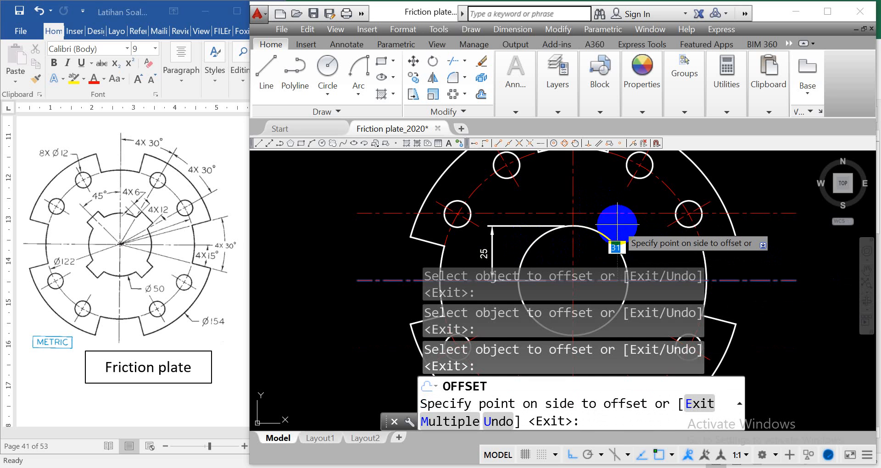
{"action": "left_click", "coordinate": [617, 224]}
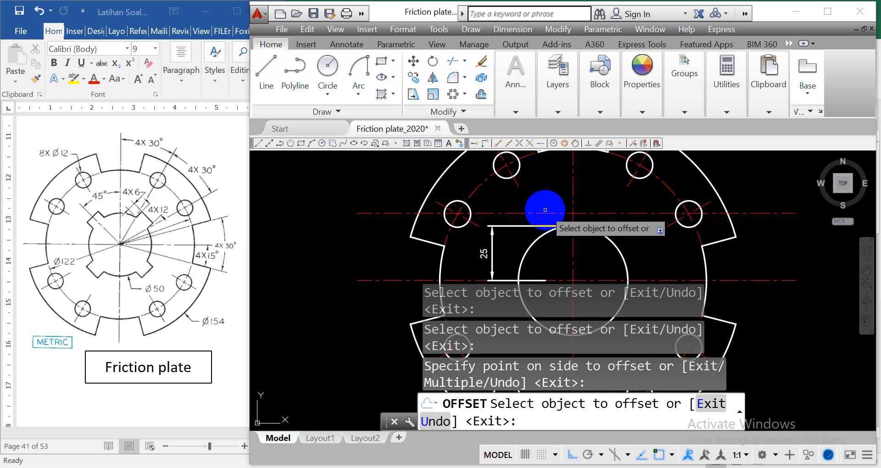
{"action": "key", "text": "Escape"}
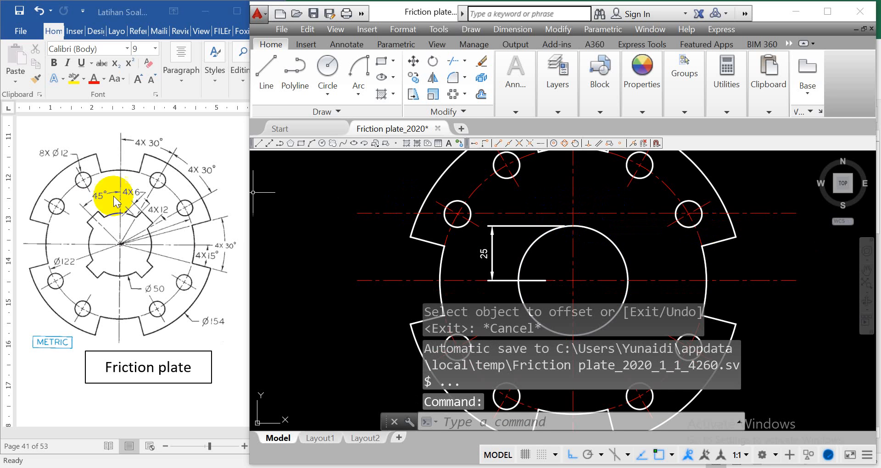
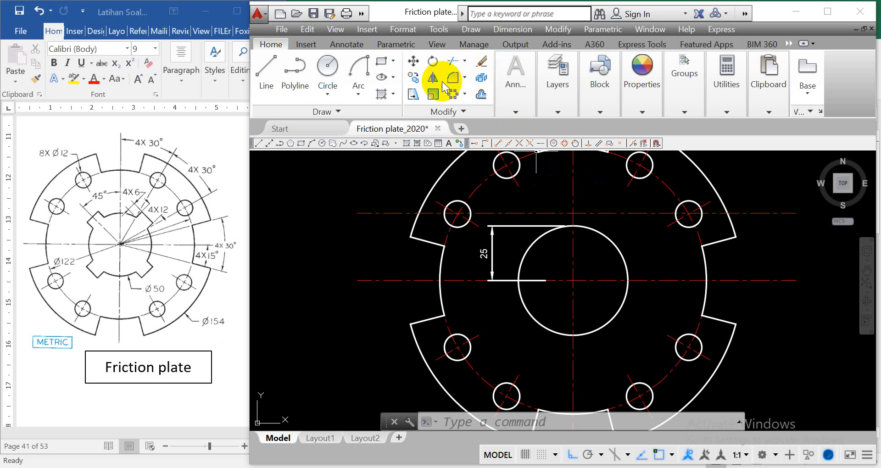
- Offset the plate's vertical centreline 6 mm to each side
{"action": "left_click", "coordinate": [481, 96]}
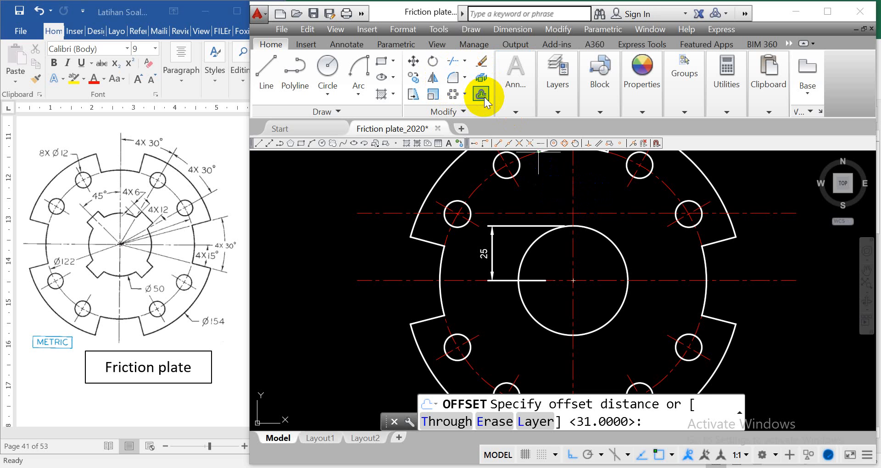
{"action": "type", "text": "6"}
{"action": "key", "text": "Return"}
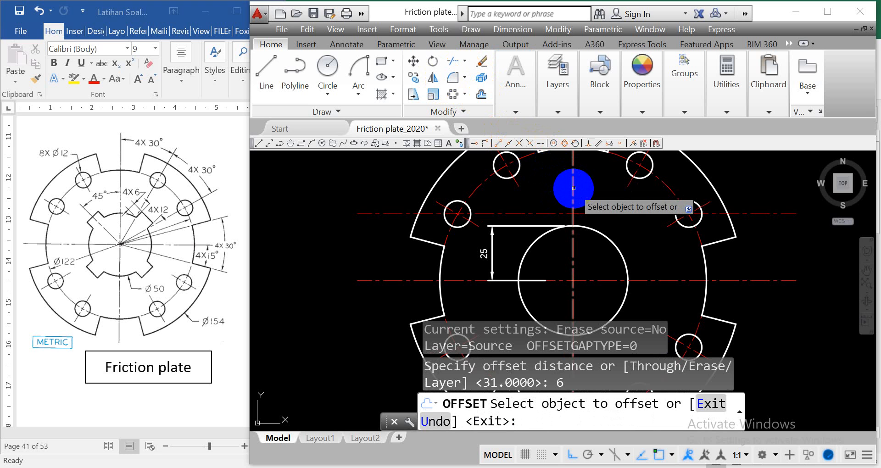
{"action": "left_click", "coordinate": [573, 188]}
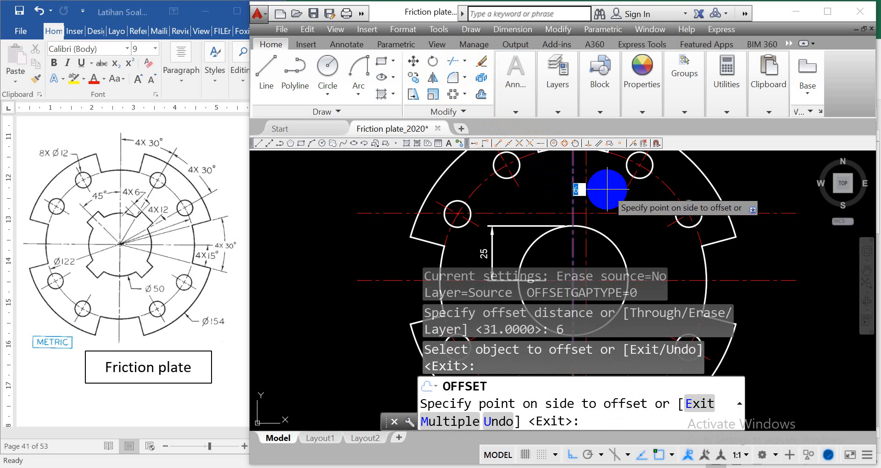
{"action": "left_click", "coordinate": [601, 187]}
{"action": "left_click", "coordinate": [573, 192]}
{"action": "left_click", "coordinate": [551, 191]}
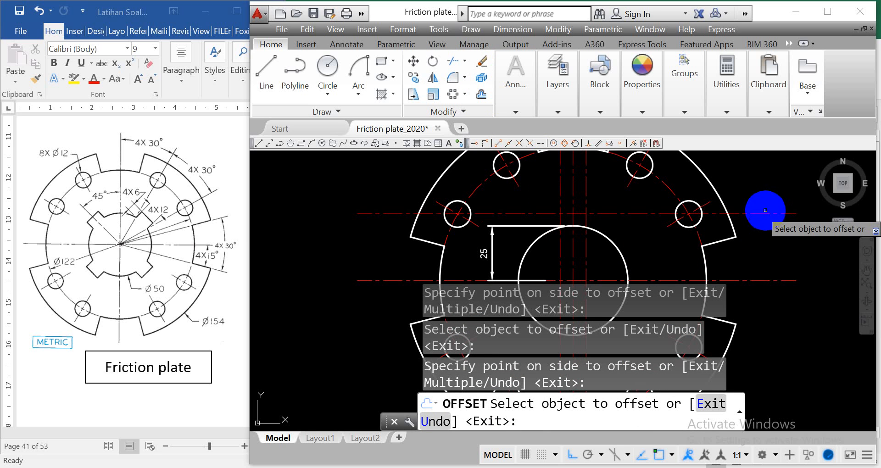
- Start a Trim with the offset horizontal line above the inner circle and the inner circle itself as cutting edges
{"action": "left_click", "coordinate": [452, 61]}
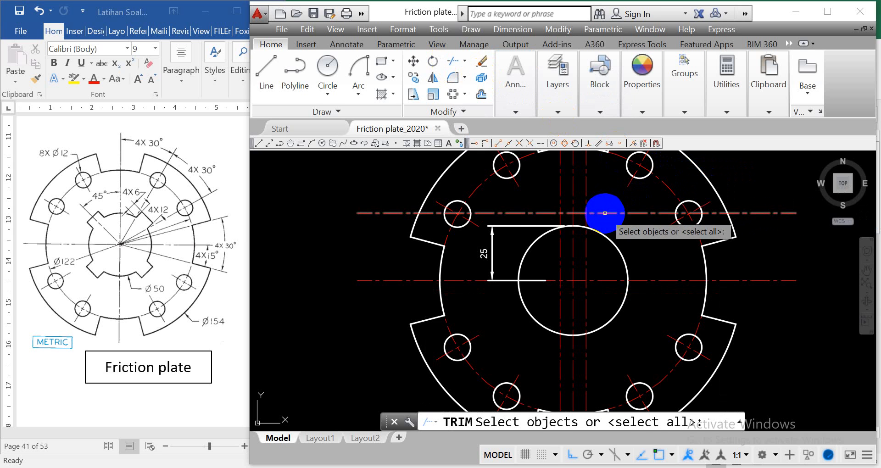
{"action": "left_click", "coordinate": [605, 213]}
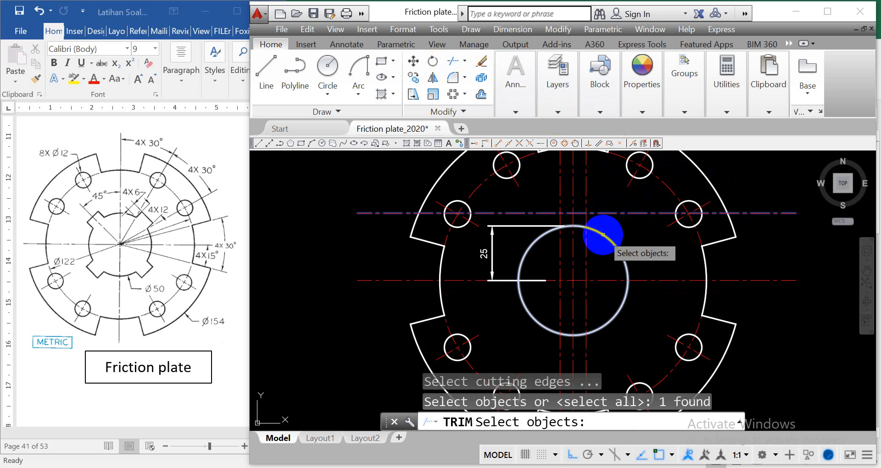
{"action": "left_click", "coordinate": [603, 234]}
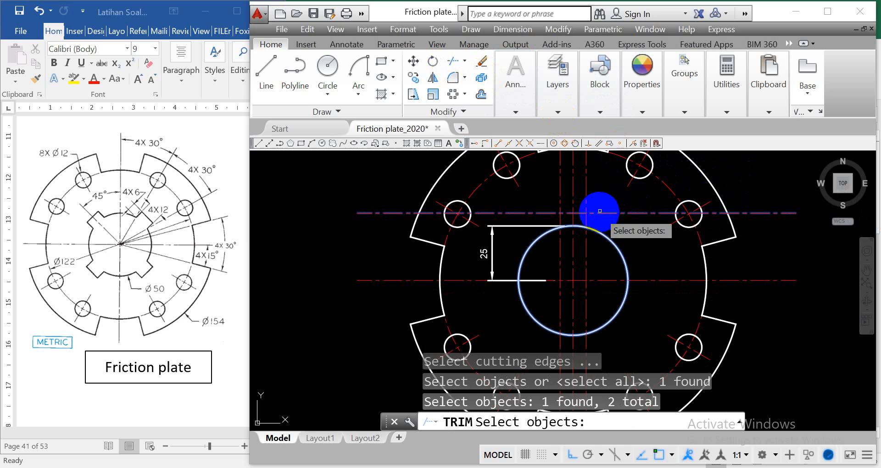
{"action": "left_click", "coordinate": [602, 211]}
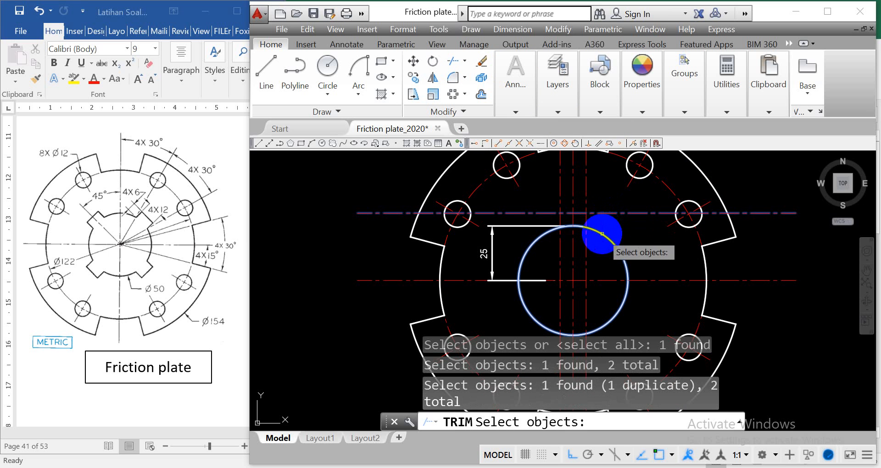
{"action": "left_click", "coordinate": [598, 229]}
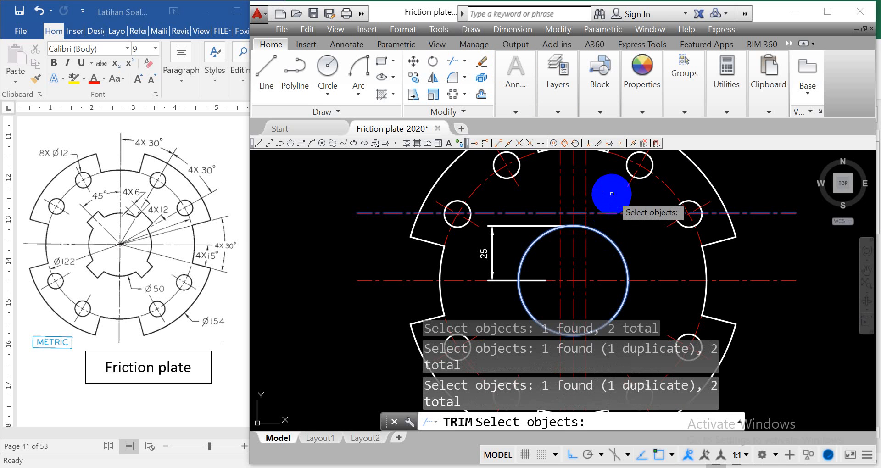
- Trim the two offset vertical lines above the upper horizontal construction line, using that line as a cutting edge
{"action": "key", "text": "Return"}
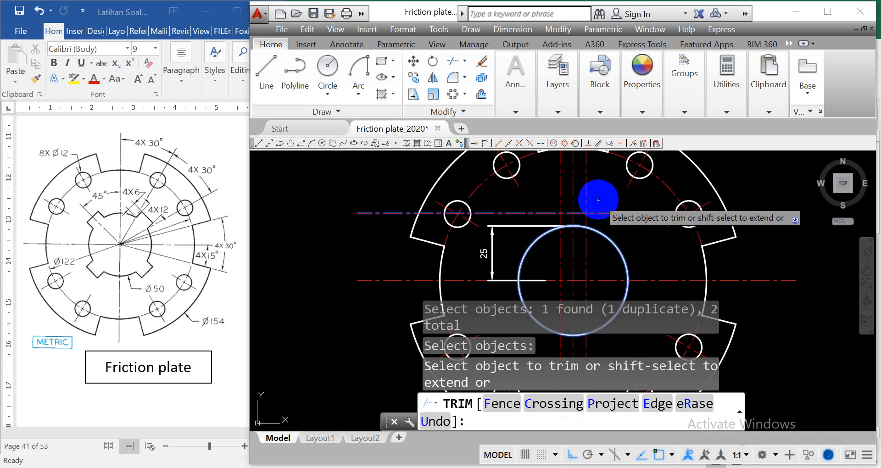
{"action": "left_click", "coordinate": [594, 192]}
{"action": "left_click", "coordinate": [580, 196]}
{"action": "left_click", "coordinate": [557, 191]}
{"action": "left_click", "coordinate": [573, 193]}
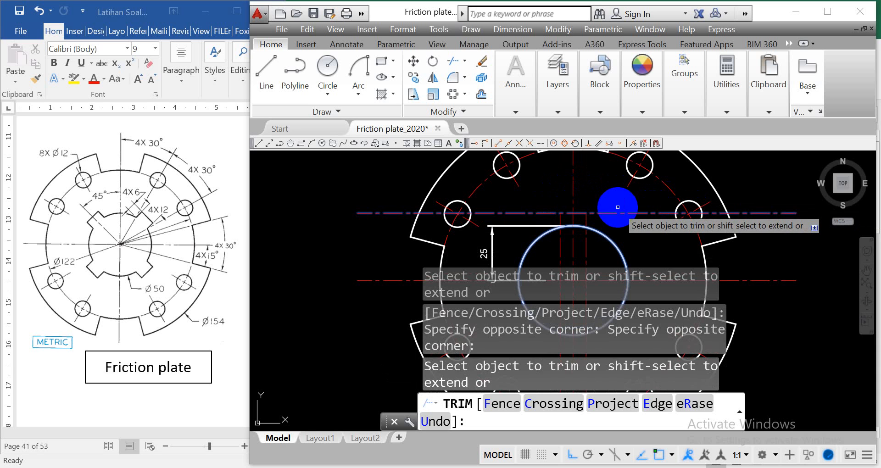
{"action": "key", "text": "Escape"}
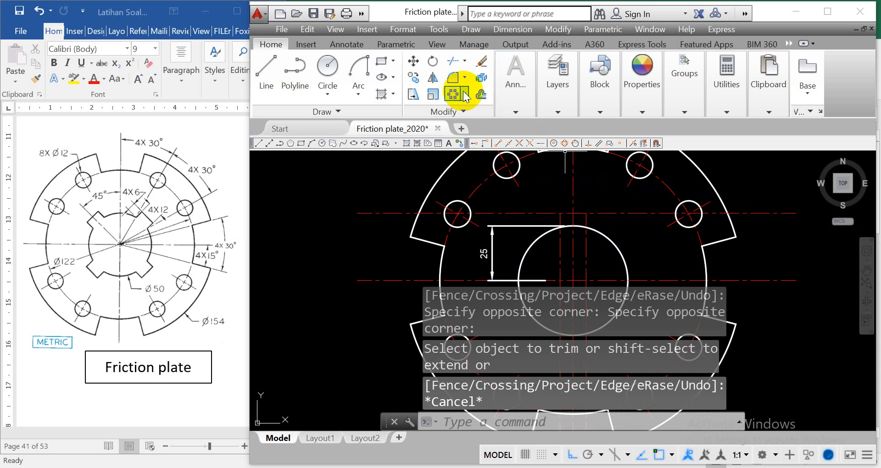
{"action": "left_click", "coordinate": [454, 62]}
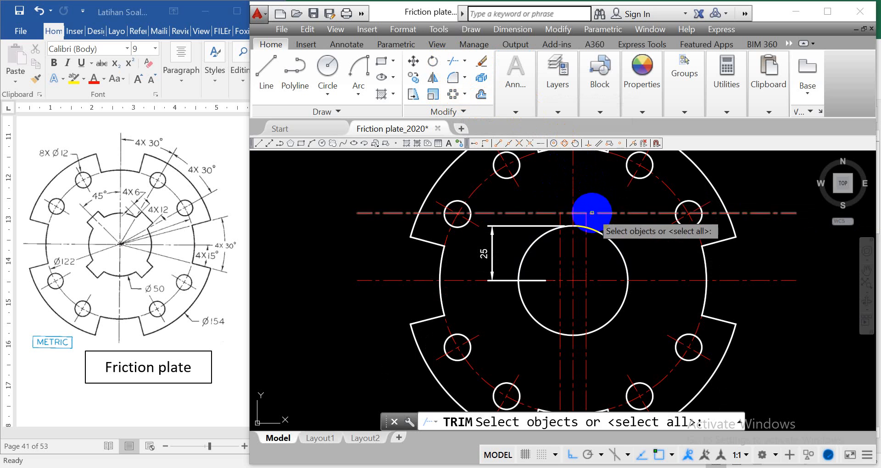
{"action": "left_click", "coordinate": [585, 220]}
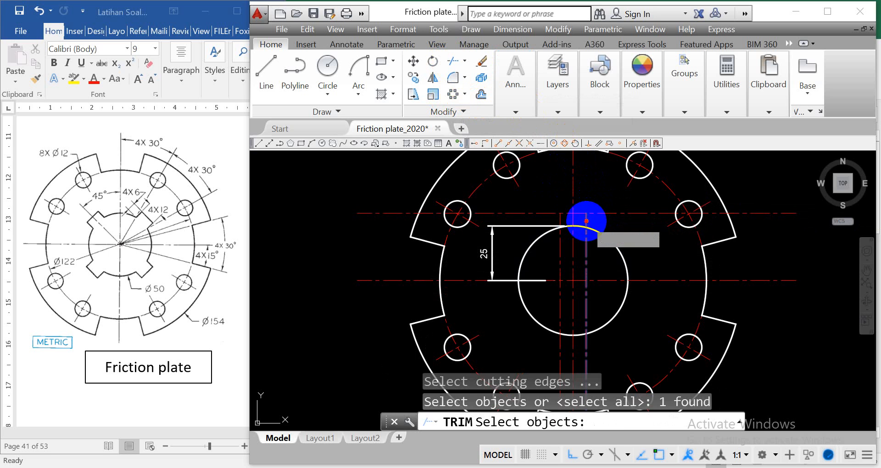
{"action": "left_click", "coordinate": [559, 220]}
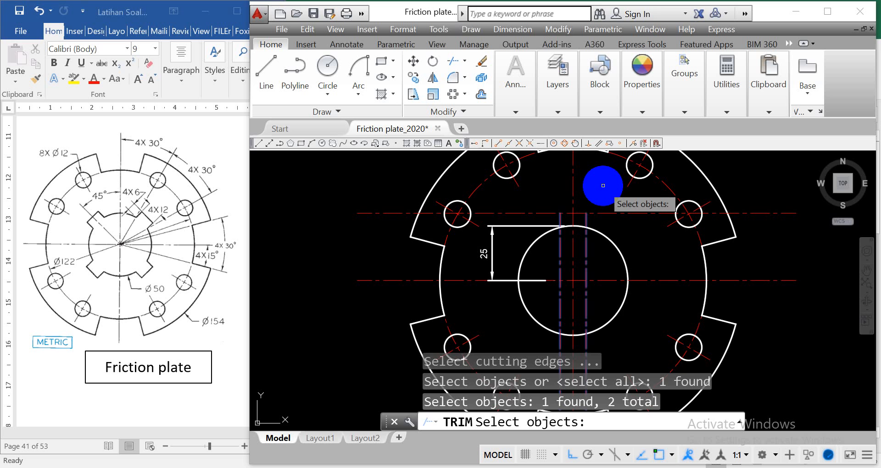
{"action": "key", "text": "Escape"}
- Trim the upper horizontal construction line on both sides of the two offset vertical lines, keeping only the segment between them
{"action": "left_click", "coordinate": [454, 61]}
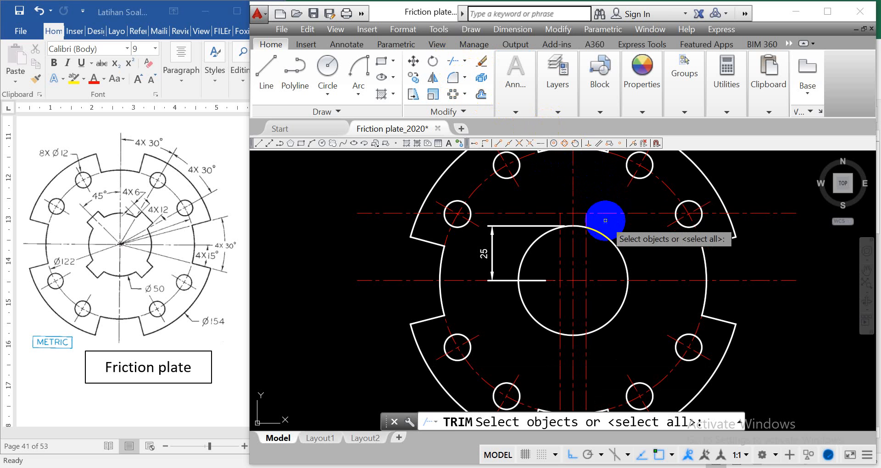
{"action": "left_click", "coordinate": [585, 250]}
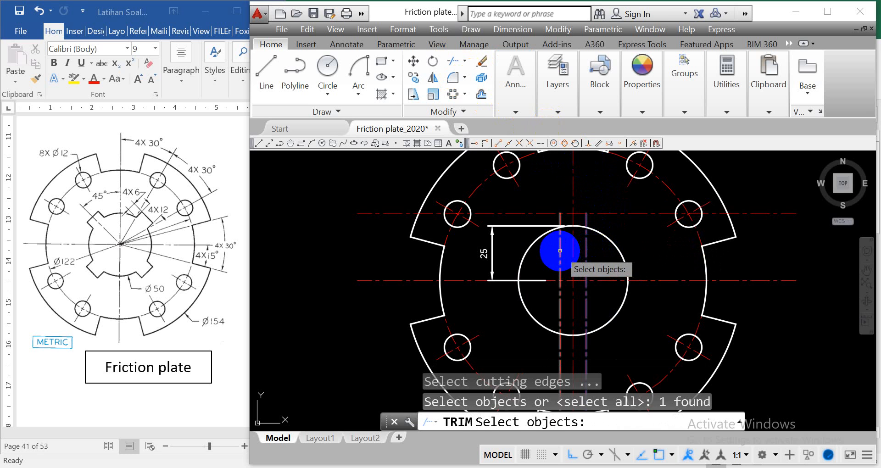
{"action": "left_click", "coordinate": [559, 251]}
{"action": "key", "text": "Return"}
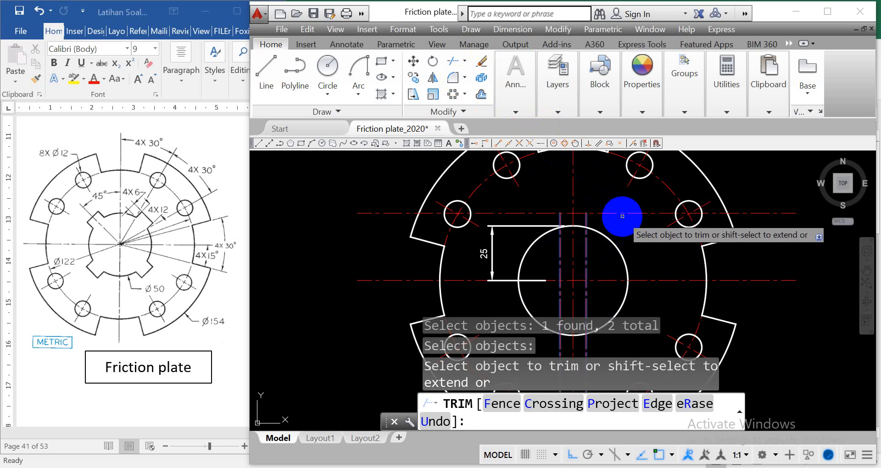
{"action": "left_click", "coordinate": [622, 213]}
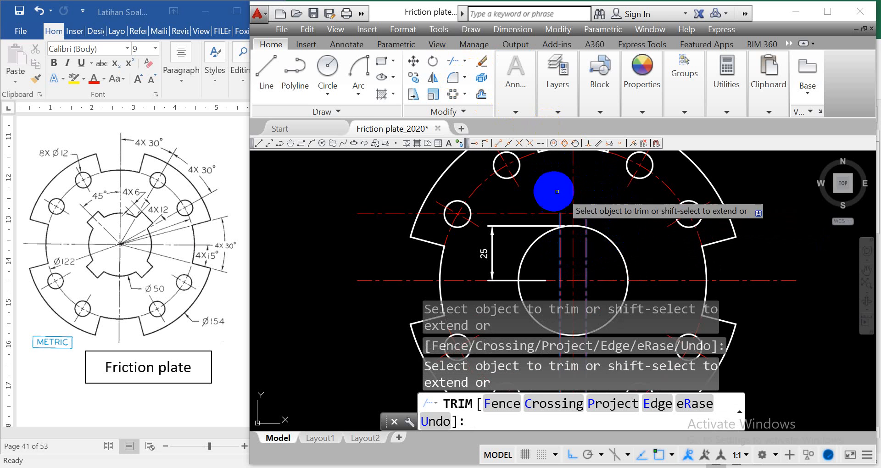
{"action": "left_click", "coordinate": [520, 212]}
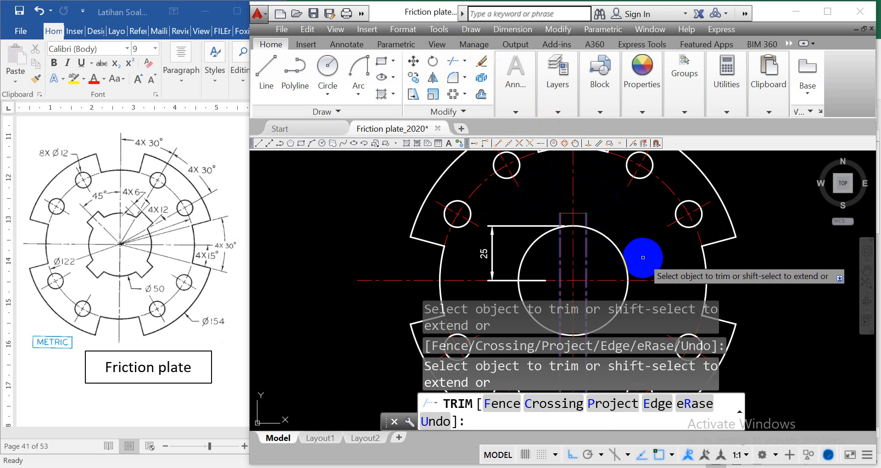
{"action": "key", "text": "Escape"}
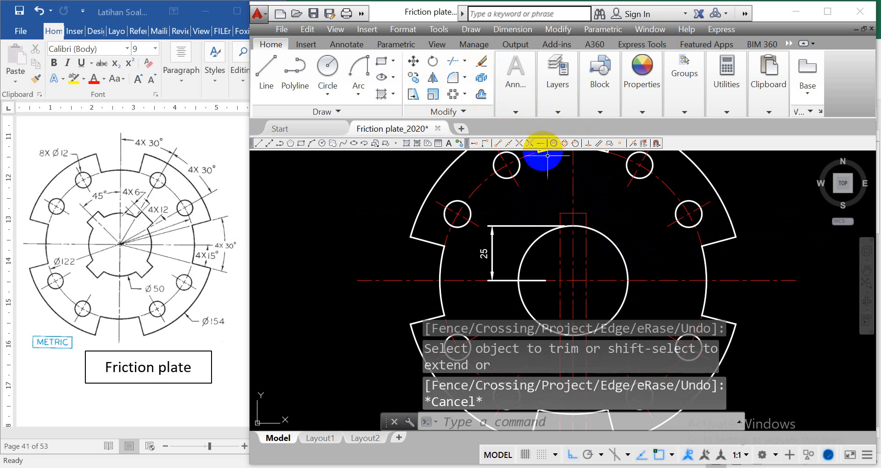
- Trim the two offset vertical lines inside the central circle, using the circle as the cutting edge
{"action": "left_click", "coordinate": [454, 61]}
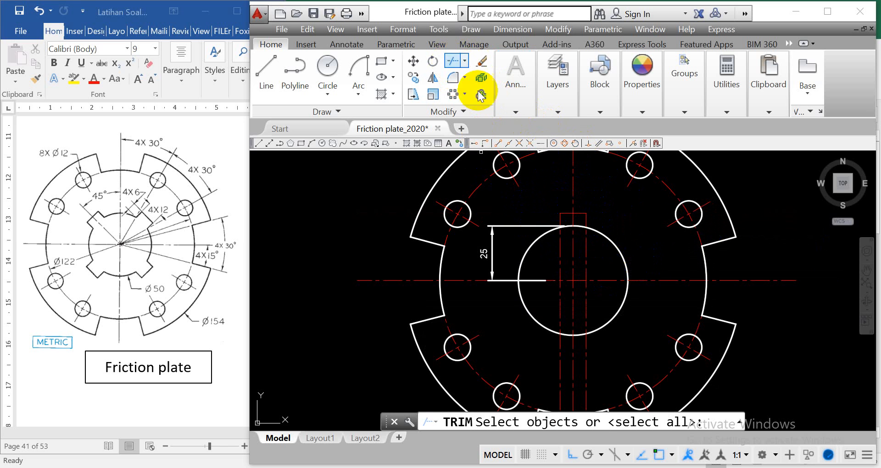
{"action": "left_click", "coordinate": [615, 244]}
{"action": "key", "text": "Return"}
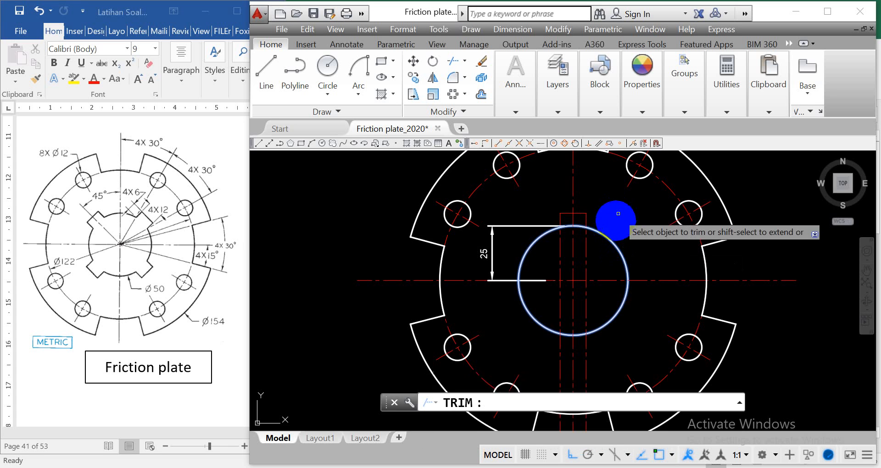
{"action": "left_click", "coordinate": [586, 261]}
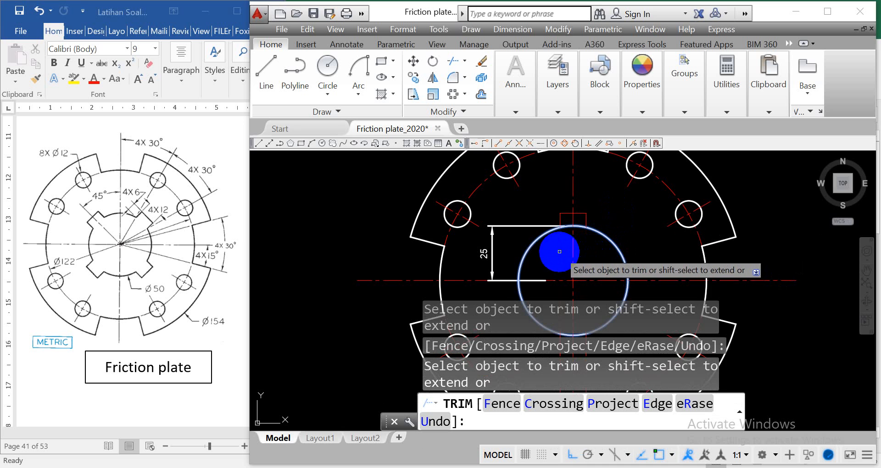
{"action": "scroll", "coordinate": [607, 275], "scroll_direction": "down", "scroll_amount": 4}
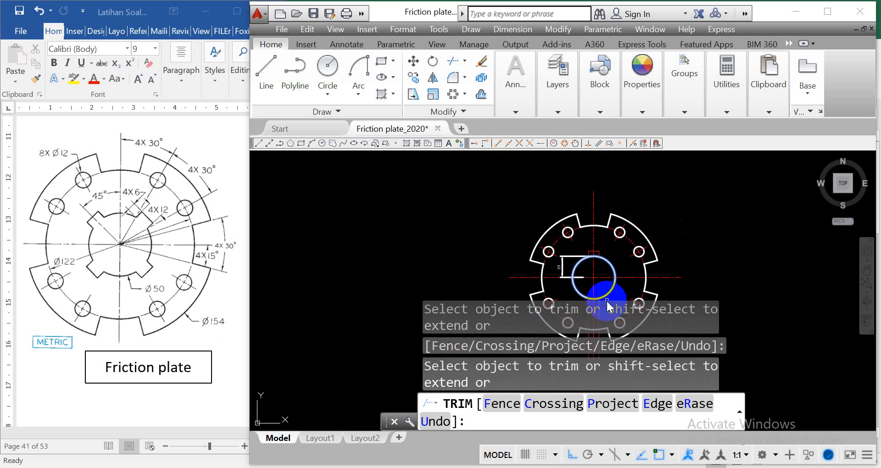
{"action": "scroll", "coordinate": [612, 290], "scroll_direction": "up", "scroll_amount": 4}
{"action": "scroll", "coordinate": [612, 289], "scroll_direction": "down", "scroll_amount": 4}
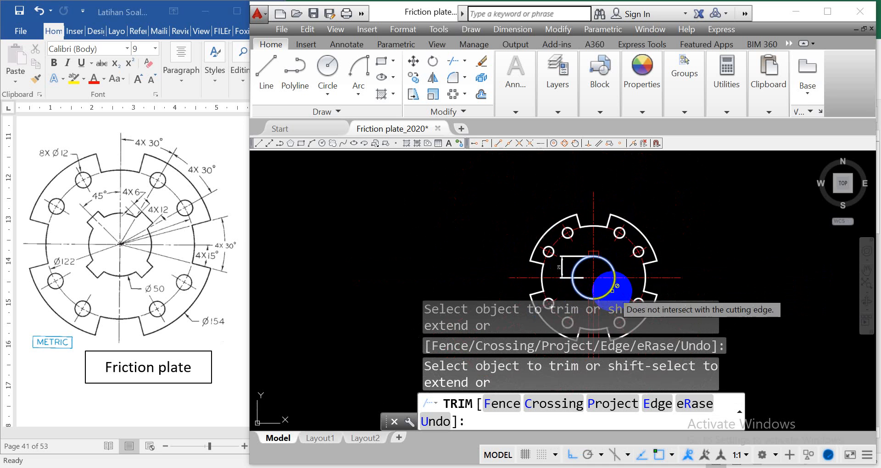
{"action": "left_click", "coordinate": [762, 319]}
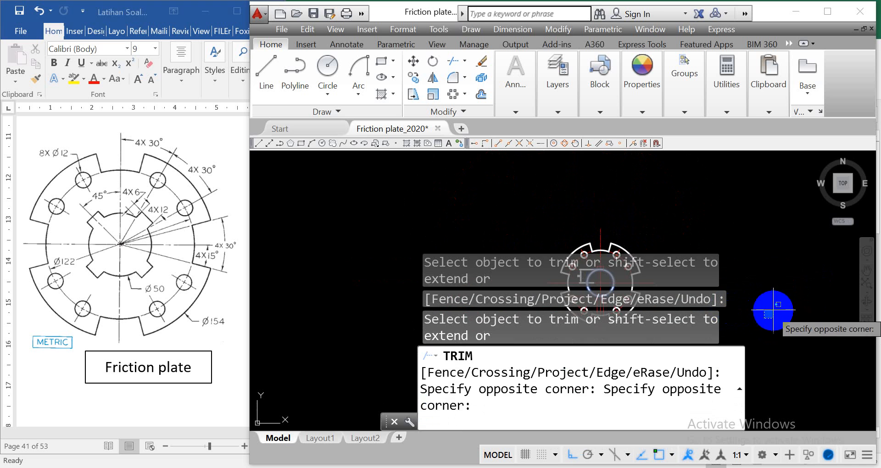
{"action": "left_click", "coordinate": [769, 288]}
{"action": "key", "text": "Escape"}
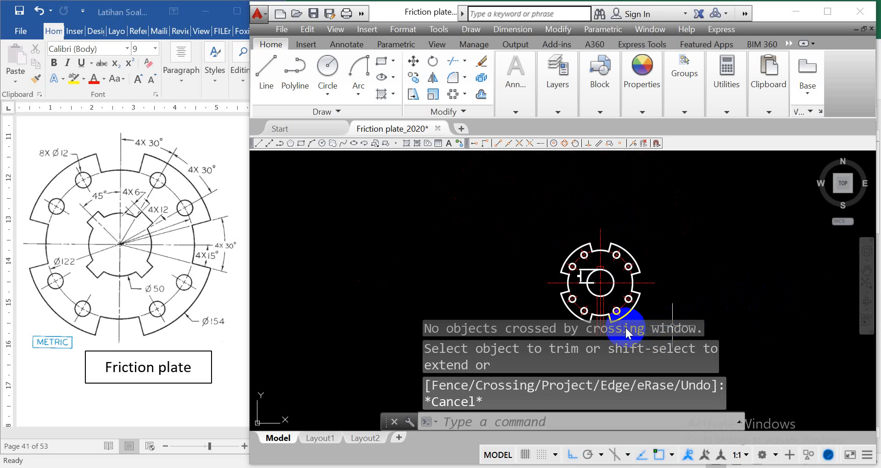
- Delete the two leftover offset vertical line segments below the central circle
{"action": "scroll", "coordinate": [606, 312], "scroll_direction": "up", "scroll_amount": 7}
{"action": "left_click", "coordinate": [593, 274]}
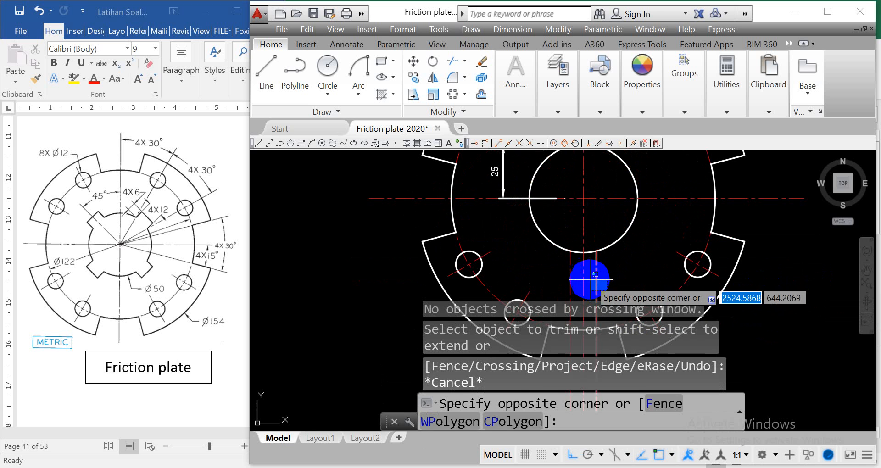
{"action": "left_click", "coordinate": [588, 275]}
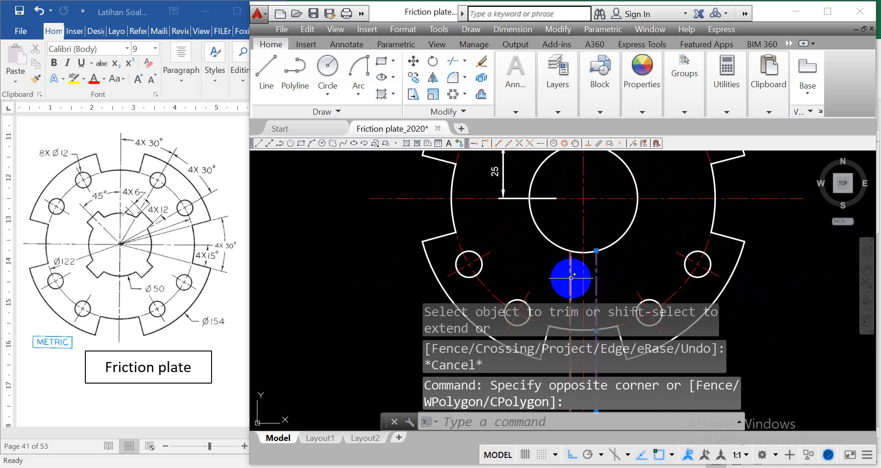
{"action": "left_click", "coordinate": [570, 278]}
{"action": "key", "text": "Delete"}
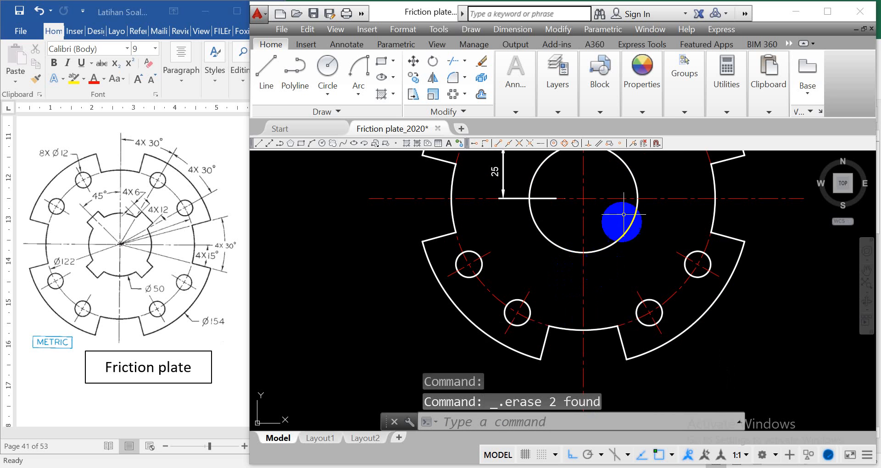
- Delete the 25 dimension beside the central circle
{"action": "scroll", "coordinate": [620, 173], "scroll_direction": "down", "scroll_amount": 4}
{"action": "scroll", "coordinate": [619, 155], "scroll_direction": "up", "scroll_amount": 6}
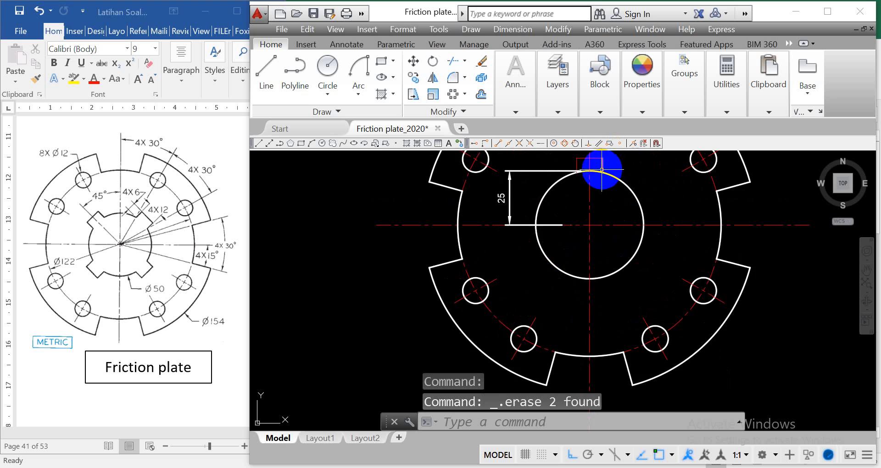
{"action": "left_click", "coordinate": [475, 210]}
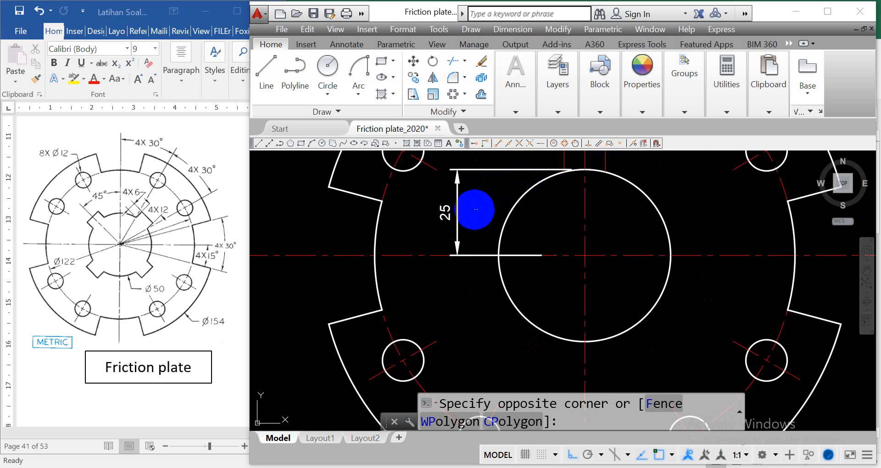
{"action": "left_click", "coordinate": [452, 195]}
{"action": "key", "text": "Delete"}
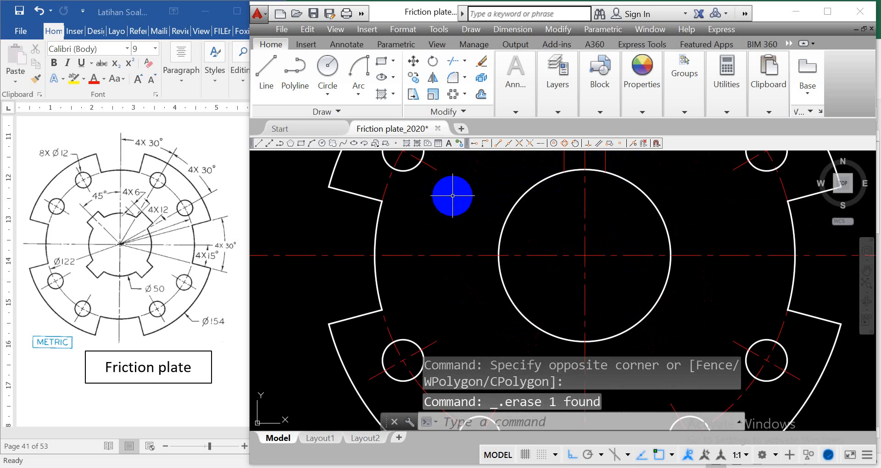
- Move the three lines of the small rectangular notch above the central circle to layer 0
{"action": "scroll", "coordinate": [631, 174], "scroll_direction": "down", "scroll_amount": 4}
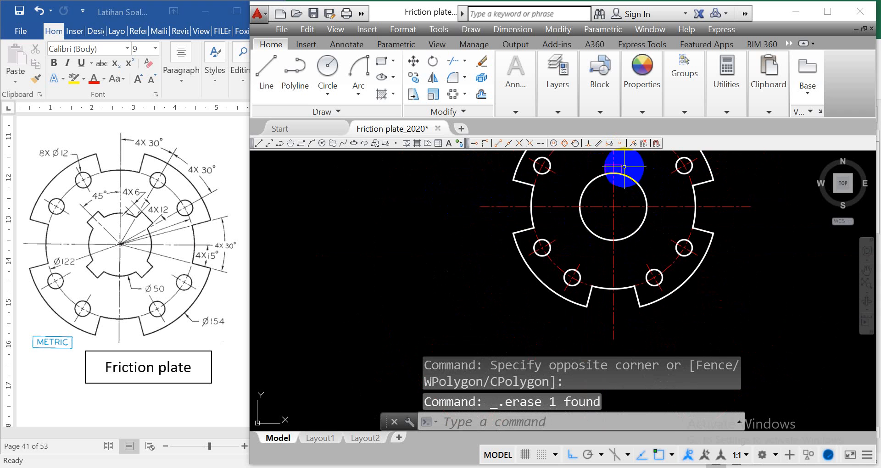
{"action": "scroll", "coordinate": [624, 169], "scroll_direction": "up", "scroll_amount": 5}
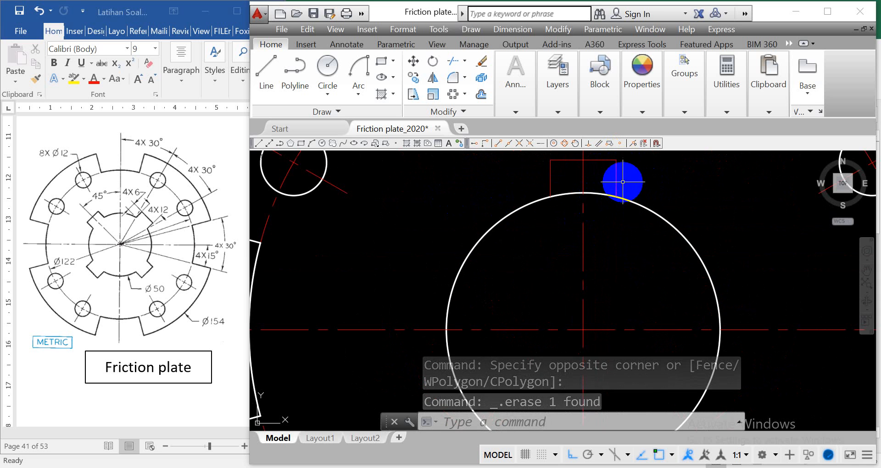
{"action": "left_click", "coordinate": [622, 181]}
{"action": "left_click", "coordinate": [559, 178]}
{"action": "left_click", "coordinate": [558, 182]}
{"action": "left_click", "coordinate": [529, 171]}
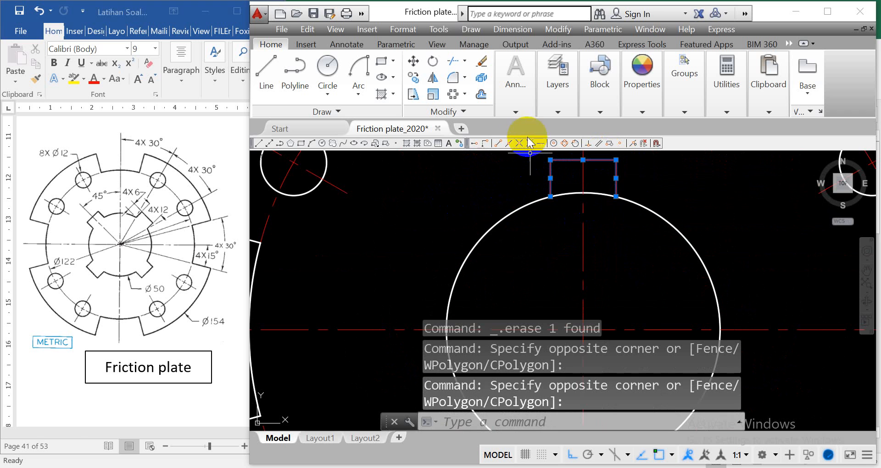
{"action": "left_click", "coordinate": [556, 112]}
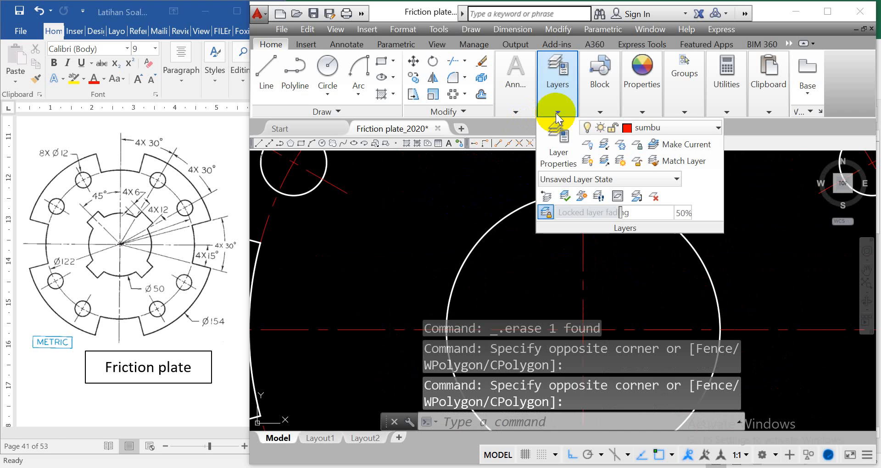
{"action": "left_click", "coordinate": [716, 129]}
{"action": "left_click", "coordinate": [672, 149]}
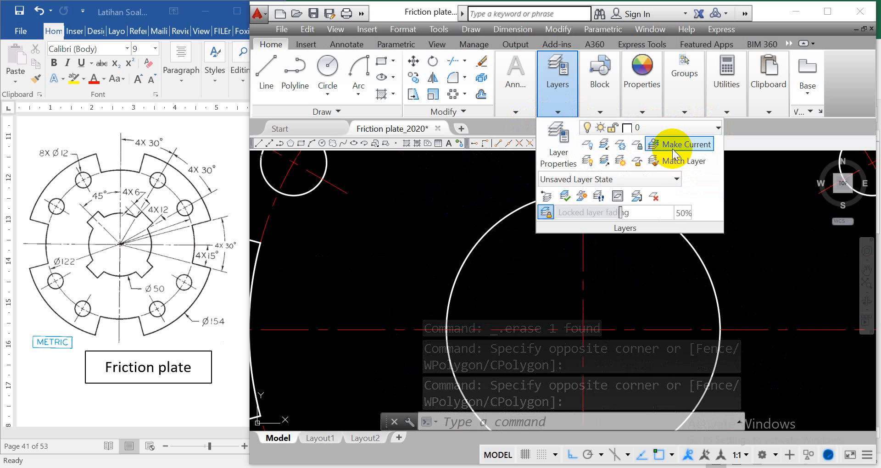
{"action": "key", "text": "Escape"}
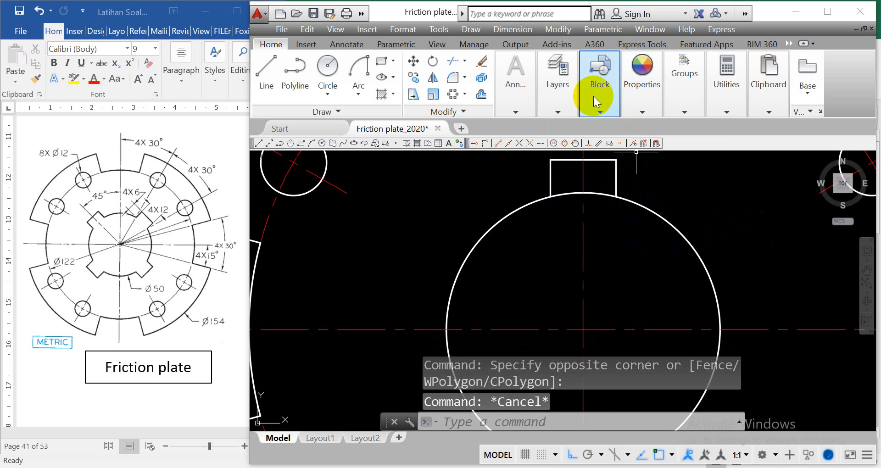
- Trim the central circle's arc between the notch's two vertical sides to open the notch into the bore
{"action": "left_click", "coordinate": [451, 65]}
{"action": "left_click", "coordinate": [609, 180]}
{"action": "left_click", "coordinate": [607, 181]}
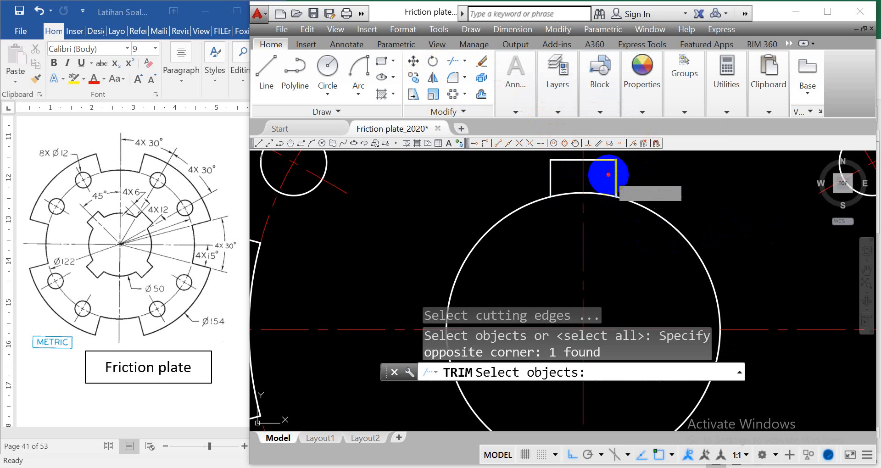
{"action": "left_click", "coordinate": [555, 184]}
{"action": "left_click", "coordinate": [527, 166]}
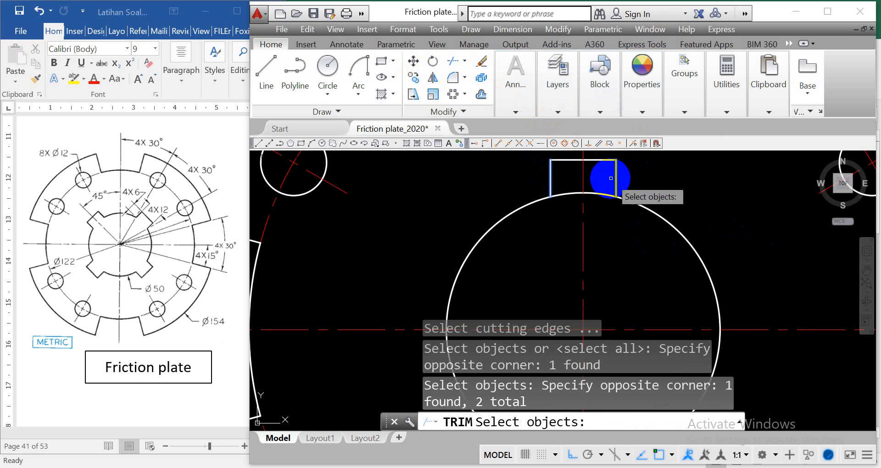
{"action": "key", "text": "Return"}
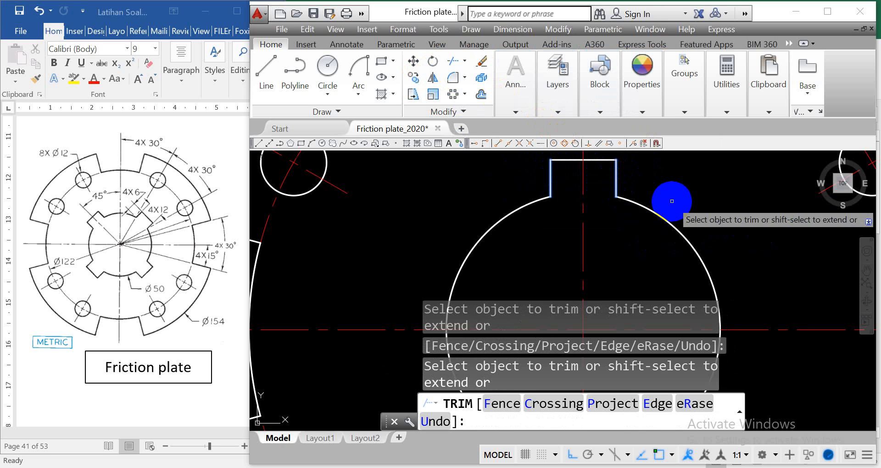
{"action": "key", "text": "Escape"}
{"action": "scroll", "coordinate": [621, 196], "scroll_direction": "down", "scroll_amount": 4}
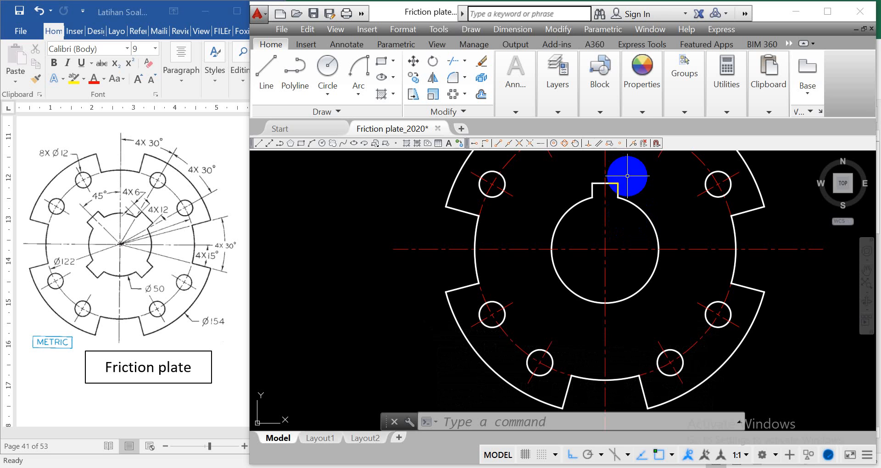
- Create a polar array of the three notch lines above the central circle, using the circle's centre as the array centre
{"action": "left_click", "coordinate": [454, 95]}
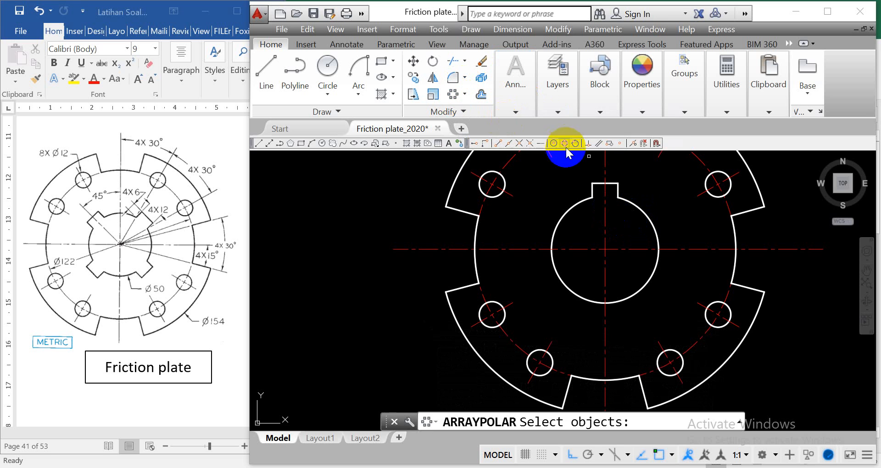
{"action": "left_click", "coordinate": [577, 173]}
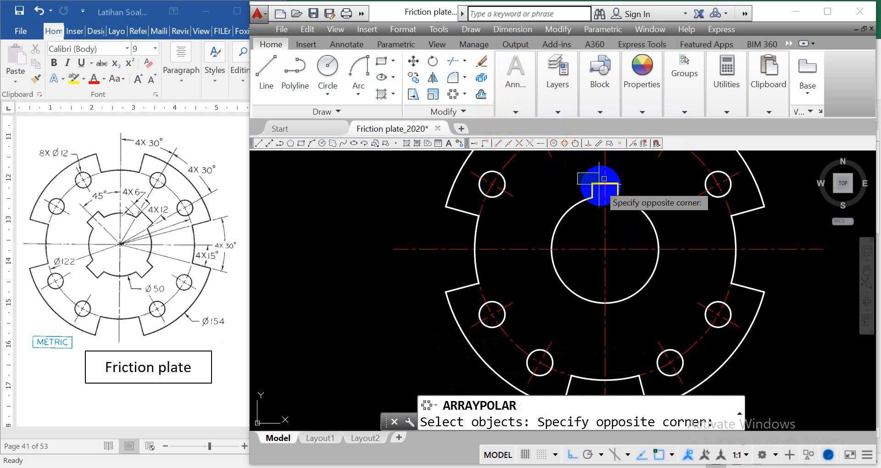
{"action": "left_click", "coordinate": [629, 205]}
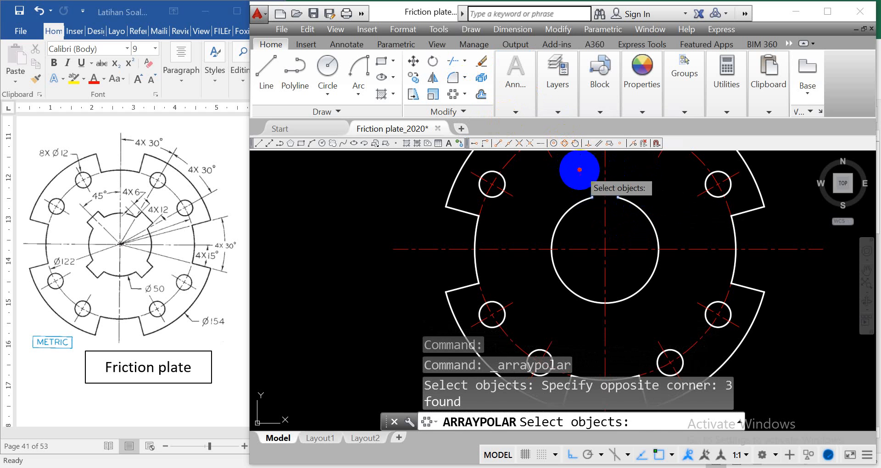
{"action": "left_click", "coordinate": [579, 170]}
{"action": "left_click", "coordinate": [631, 202]}
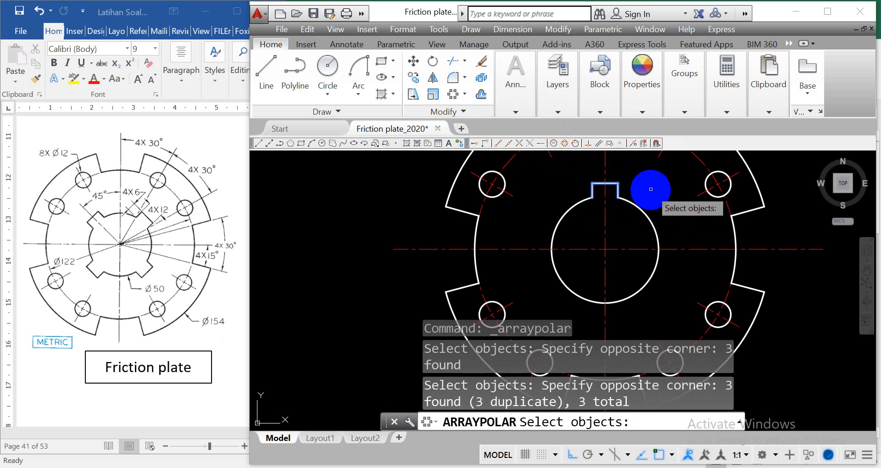
{"action": "key", "text": "Return"}
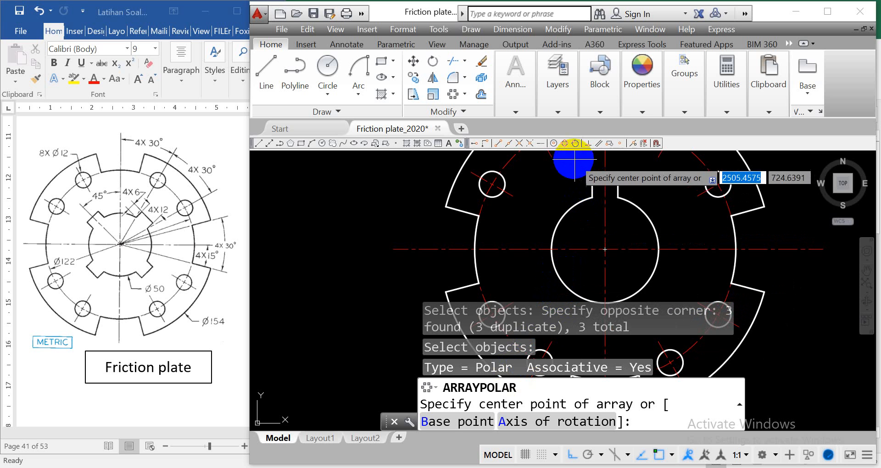
{"action": "left_click", "coordinate": [554, 144]}
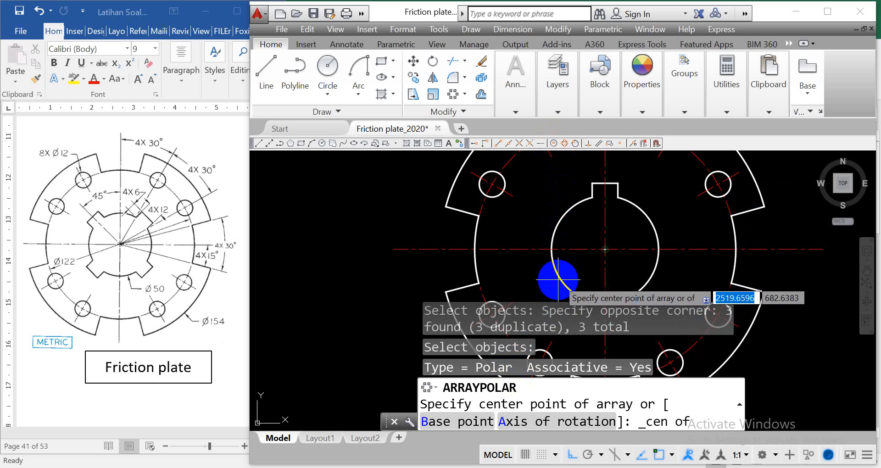
{"action": "left_click", "coordinate": [604, 249]}
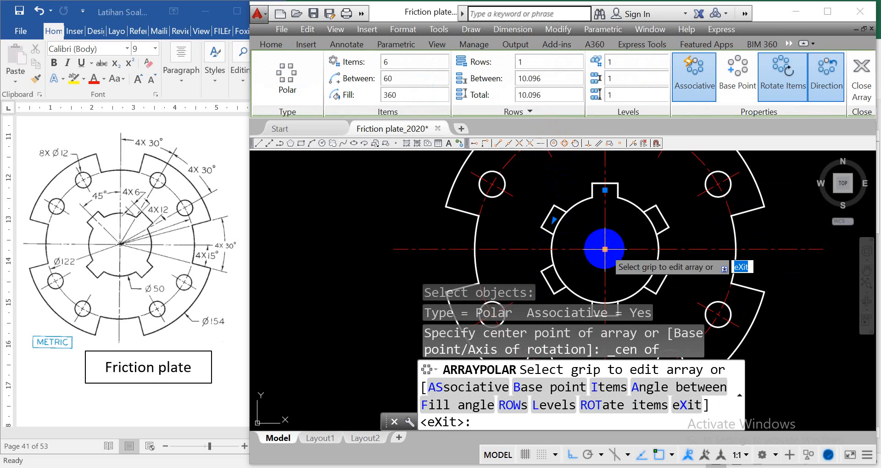
- Set the notch array to 4 items and finish the array
{"action": "left_click", "coordinate": [379, 63]}
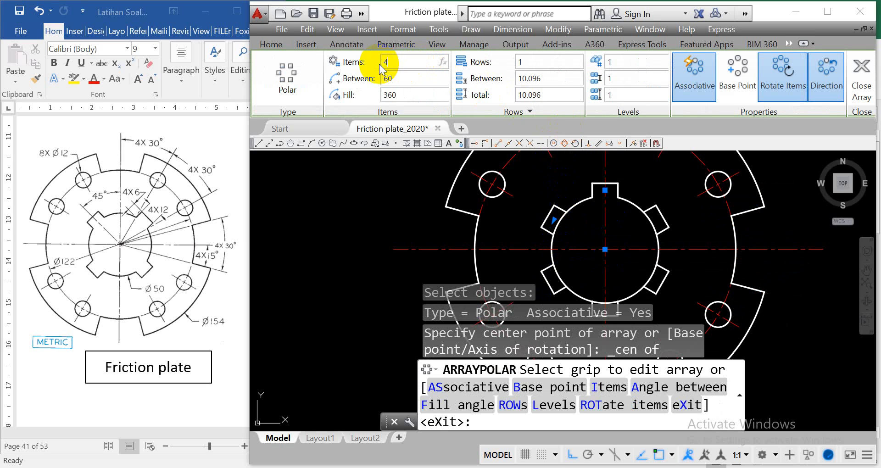
{"action": "key", "text": "Return"}
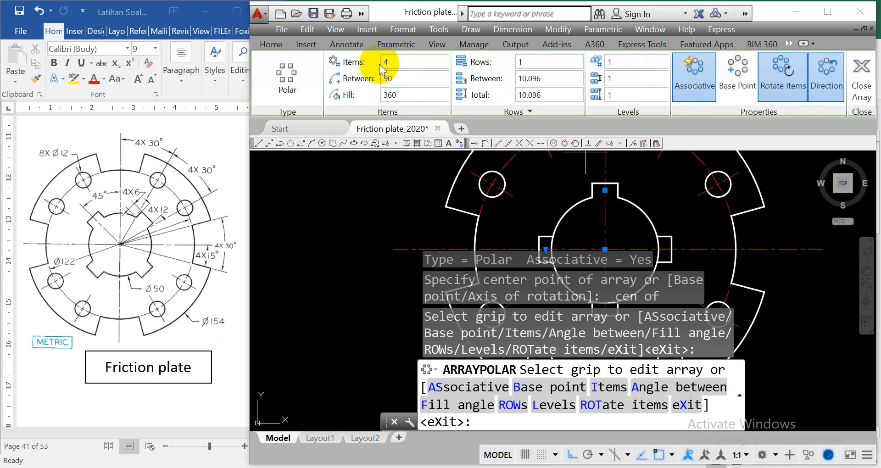
{"action": "mouse_move", "coordinate": [452, 131]}
{"action": "key", "text": "Return"}
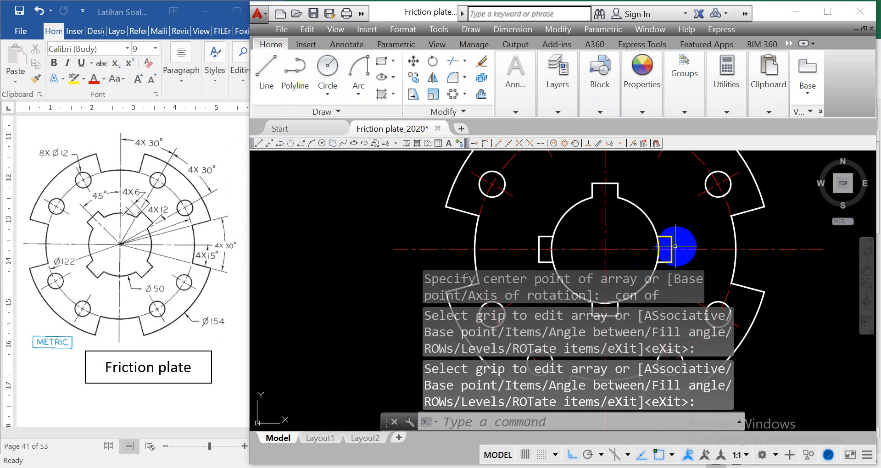
- Trim the central circle's arc inside the right-hand notch to open it into the bore
{"action": "scroll", "coordinate": [666, 268], "scroll_direction": "up", "scroll_amount": 1}
{"action": "scroll", "coordinate": [673, 239], "scroll_direction": "down", "scroll_amount": 2}
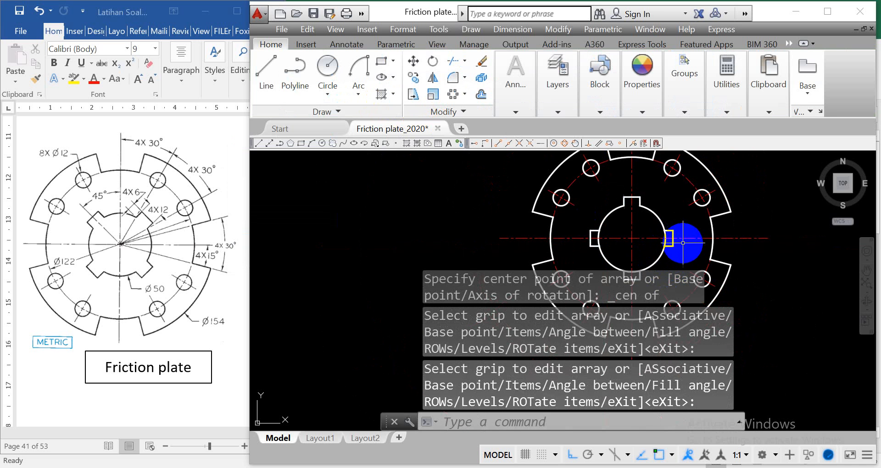
{"action": "scroll", "coordinate": [678, 245], "scroll_direction": "down", "scroll_amount": 3}
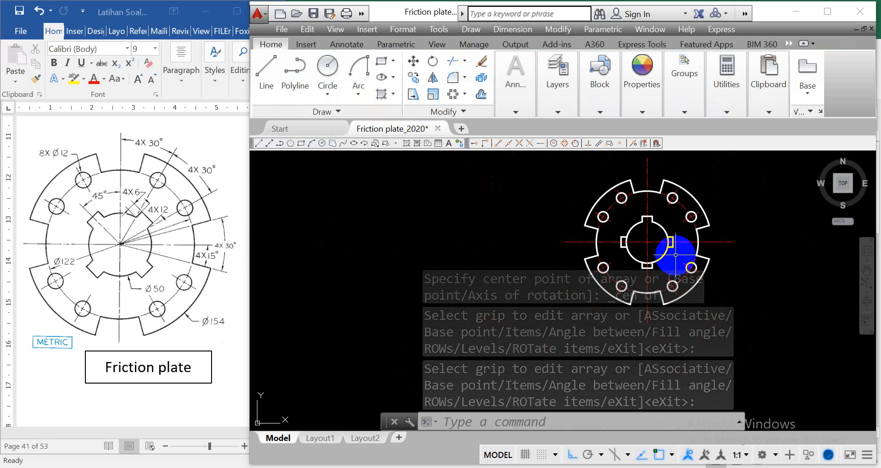
{"action": "scroll", "coordinate": [677, 244], "scroll_direction": "up", "scroll_amount": 3}
{"action": "scroll", "coordinate": [677, 244], "scroll_direction": "up", "scroll_amount": 4}
{"action": "scroll", "coordinate": [660, 239], "scroll_direction": "up", "scroll_amount": 1}
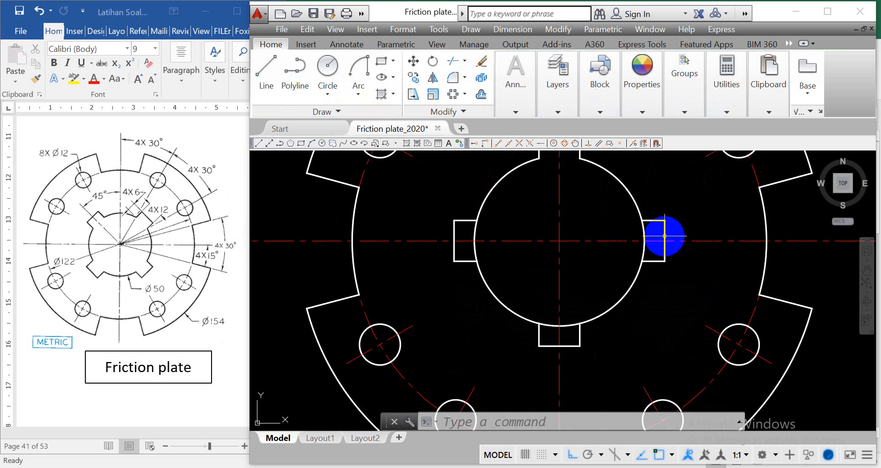
{"action": "left_click", "coordinate": [454, 61]}
{"action": "key", "text": "Return"}
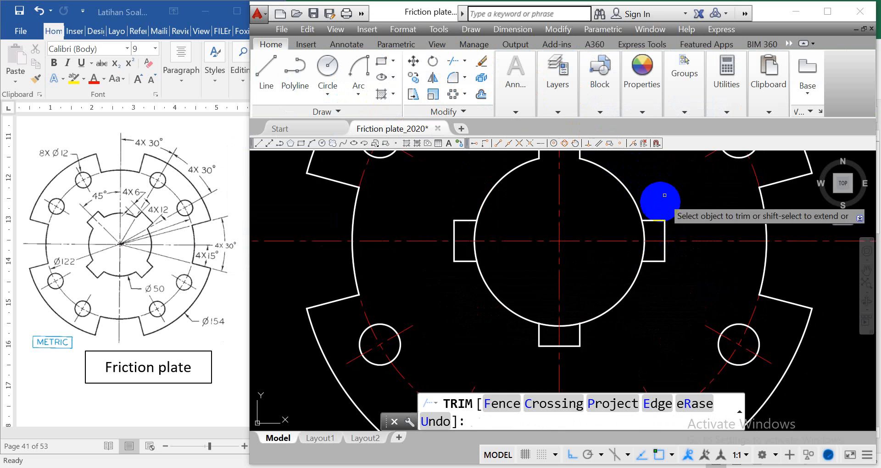
{"action": "left_click", "coordinate": [654, 229]}
{"action": "left_click", "coordinate": [640, 230]}
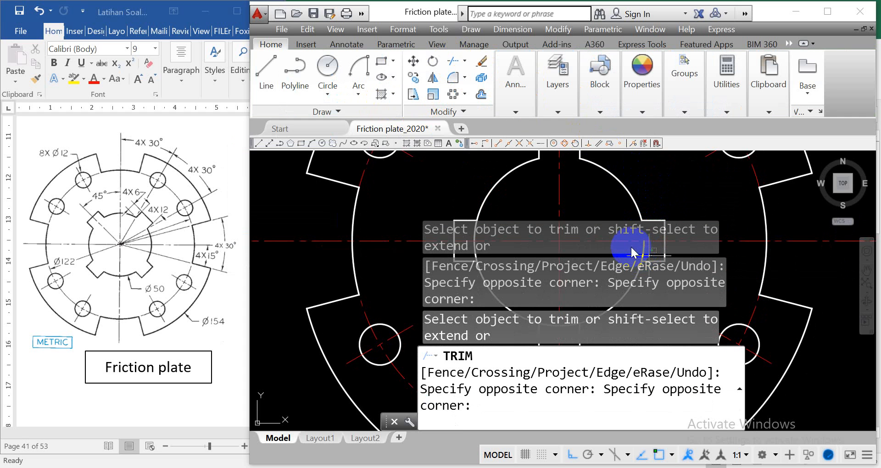
{"action": "scroll", "coordinate": [703, 192], "scroll_direction": "down", "scroll_amount": 4}
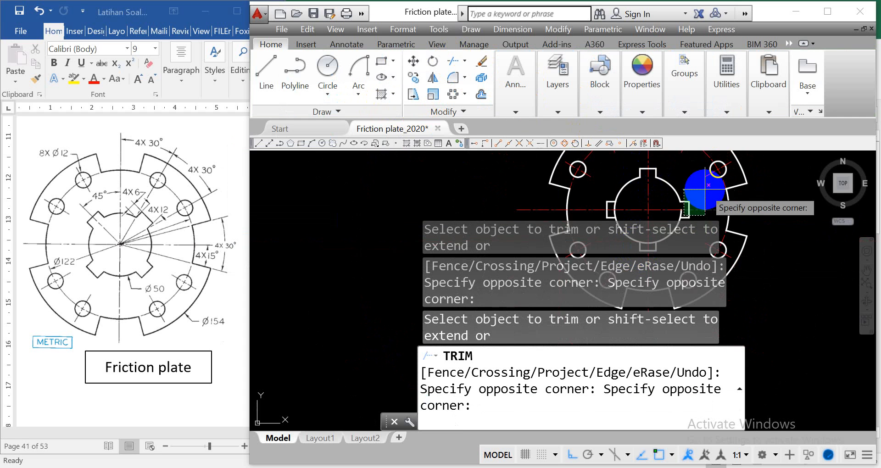
{"action": "scroll", "coordinate": [688, 209], "scroll_direction": "up", "scroll_amount": 4}
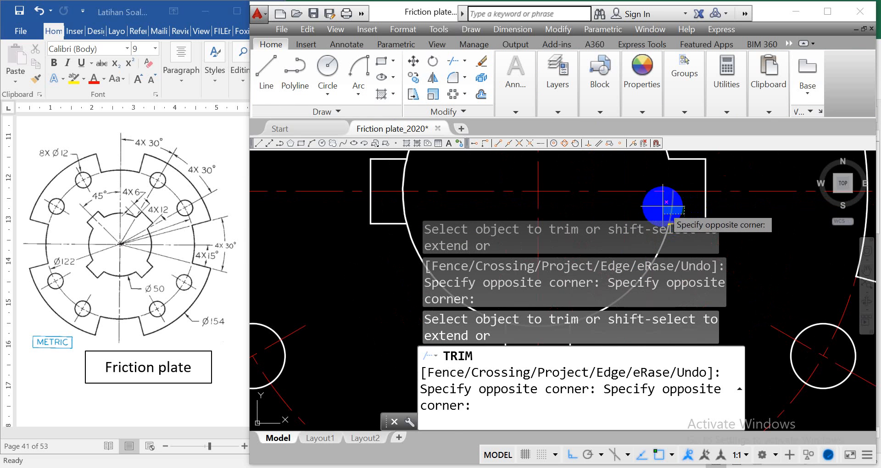
{"action": "left_click", "coordinate": [596, 205]}
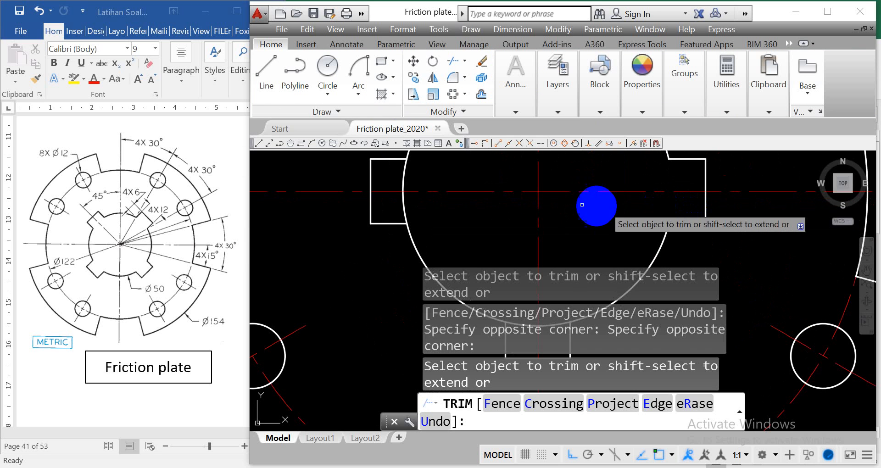
- Trim the central circle's arc inside the left-hand notch to open it into the bore
{"action": "left_click", "coordinate": [402, 210]}
{"action": "left_click", "coordinate": [409, 206]}
{"action": "left_click", "coordinate": [412, 179]}
{"action": "left_click", "coordinate": [403, 174]}
- Trim the central circle's arc inside the notch below the bore, and end the Trim command
{"action": "scroll", "coordinate": [489, 213], "scroll_direction": "up", "scroll_amount": 4}
{"action": "scroll", "coordinate": [490, 212], "scroll_direction": "down", "scroll_amount": 6}
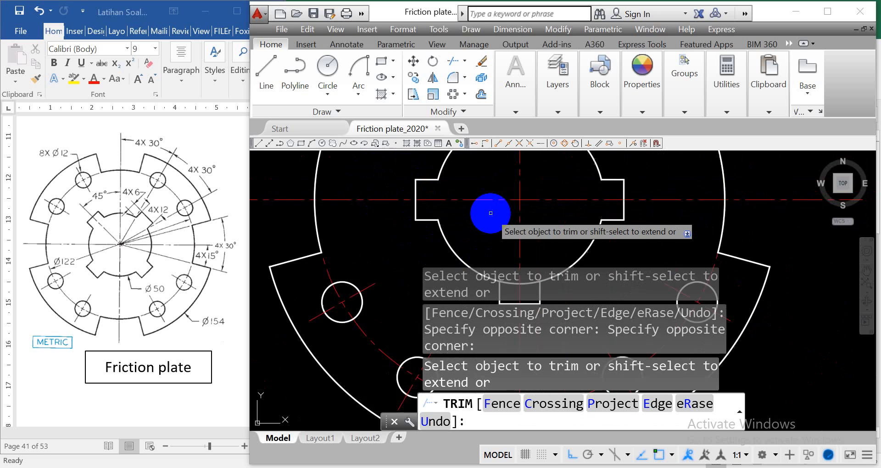
{"action": "scroll", "coordinate": [490, 212], "scroll_direction": "down", "scroll_amount": 5}
{"action": "scroll", "coordinate": [498, 232], "scroll_direction": "up", "scroll_amount": 3}
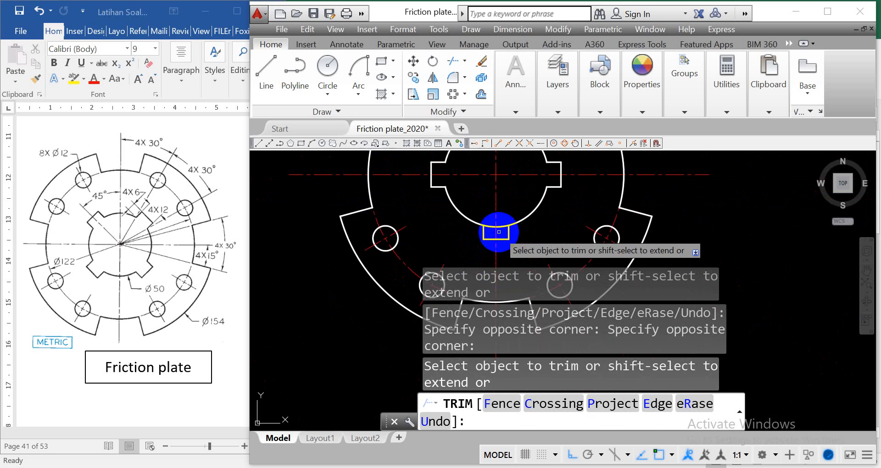
{"action": "scroll", "coordinate": [498, 231], "scroll_direction": "up", "scroll_amount": 4}
{"action": "left_click", "coordinate": [507, 230]}
{"action": "left_click", "coordinate": [479, 217]}
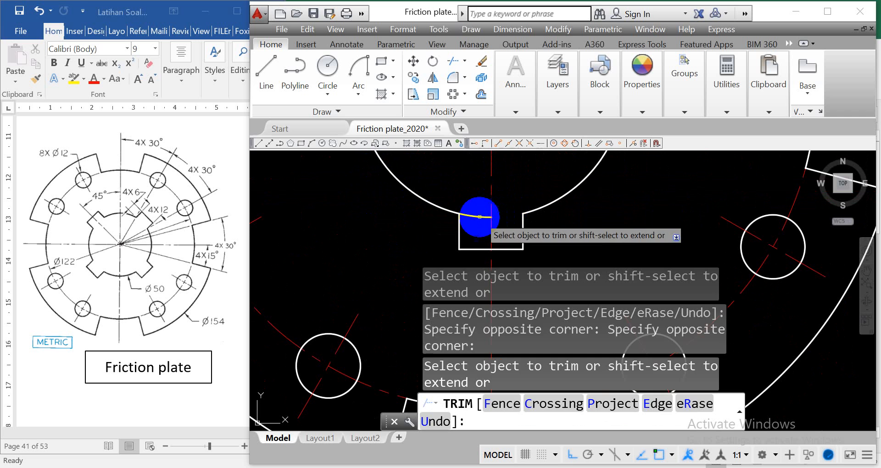
{"action": "left_click", "coordinate": [481, 216]}
{"action": "left_click", "coordinate": [472, 205]}
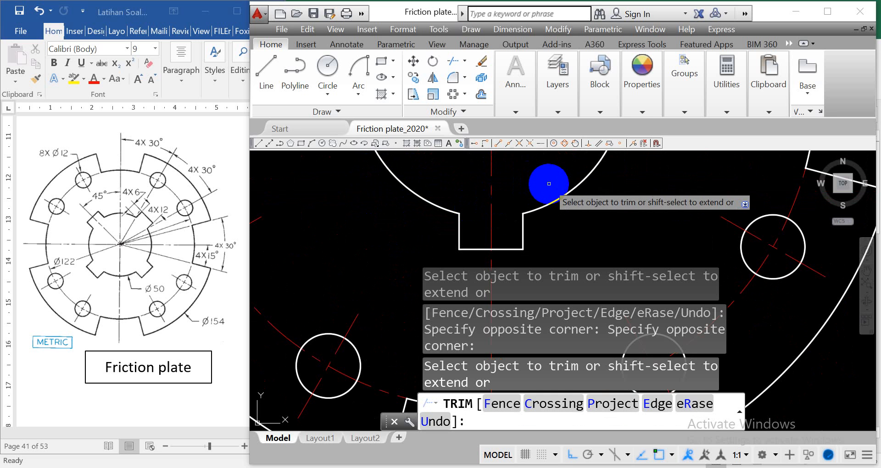
{"action": "scroll", "coordinate": [549, 183], "scroll_direction": "down", "scroll_amount": 5}
{"action": "scroll", "coordinate": [542, 156], "scroll_direction": "up", "scroll_amount": 3}
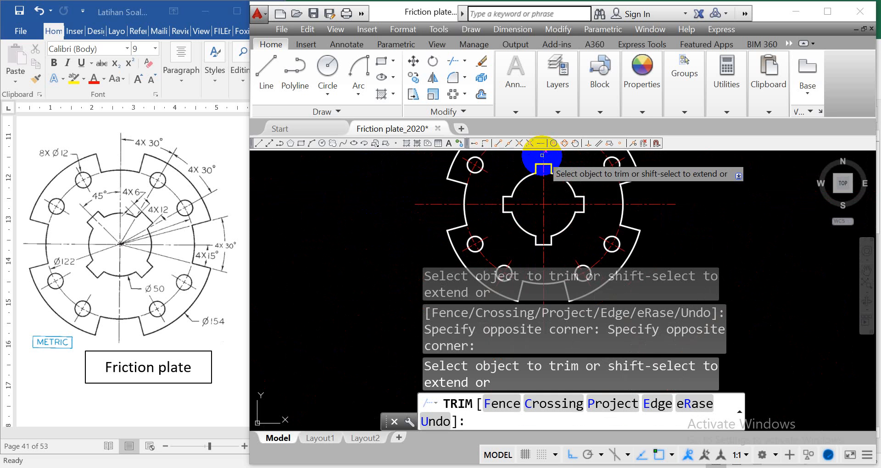
{"action": "scroll", "coordinate": [546, 160], "scroll_direction": "down", "scroll_amount": 3}
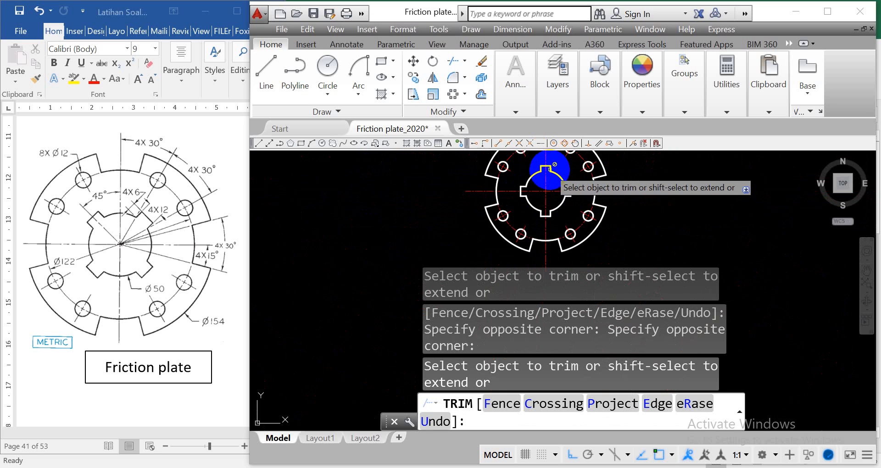
{"action": "key", "text": "Escape"}
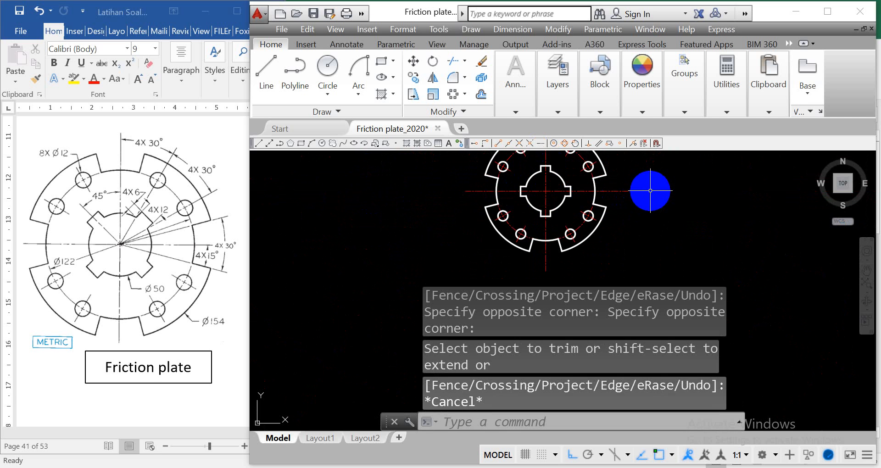
- Rotate the central bore and its four notches 45 degrees about the bore's center
{"action": "scroll", "coordinate": [550, 159], "scroll_direction": "up", "scroll_amount": 2}
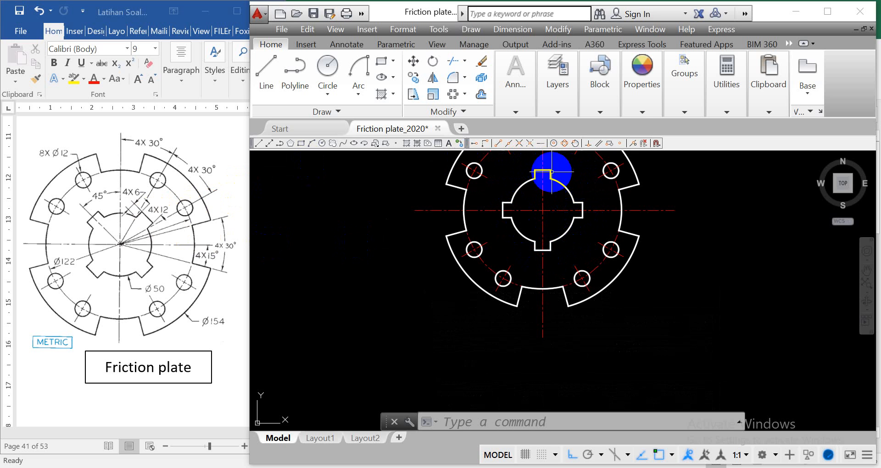
{"action": "left_click", "coordinate": [432, 62]}
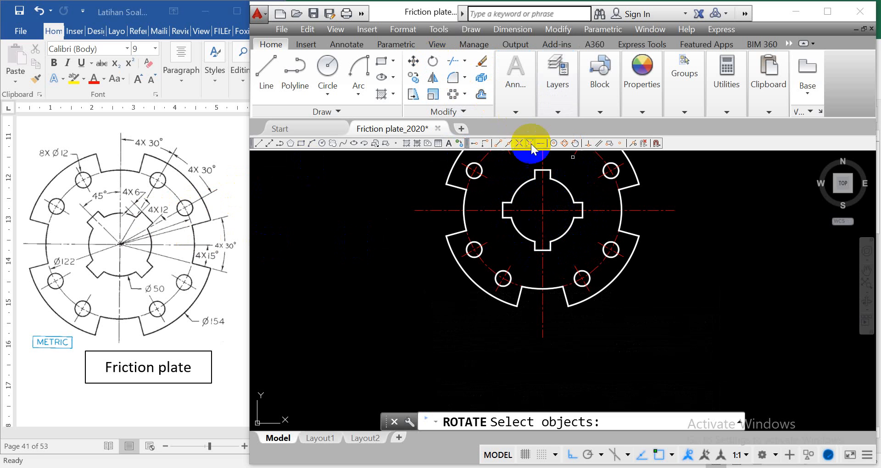
{"action": "left_click", "coordinate": [493, 161]}
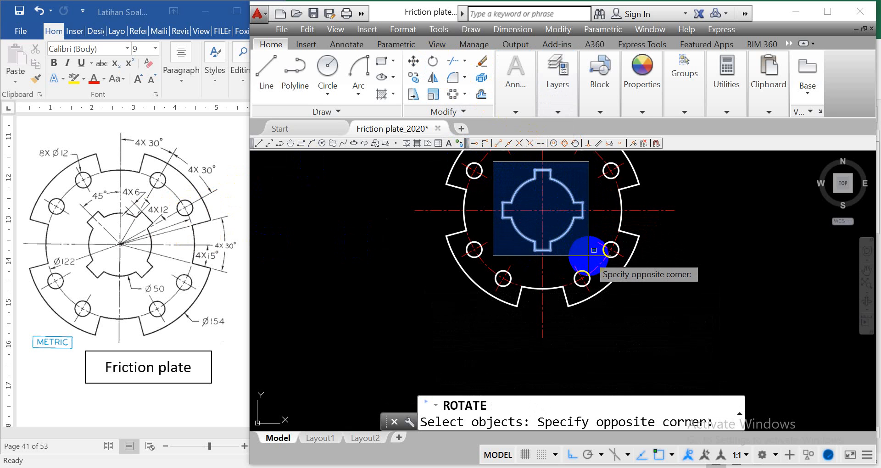
{"action": "left_click", "coordinate": [594, 250]}
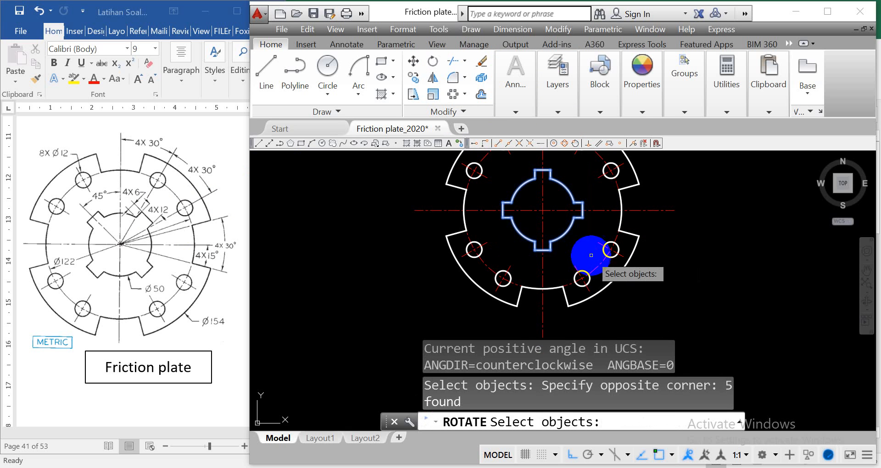
{"action": "key", "text": "Return"}
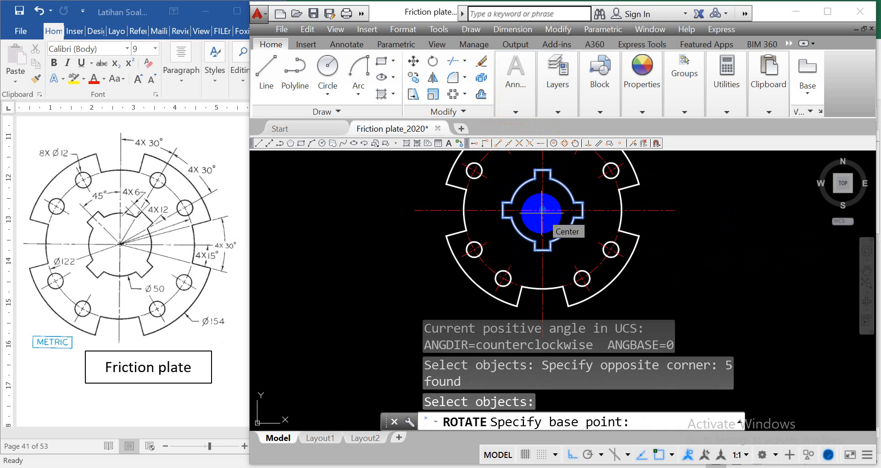
{"action": "left_click", "coordinate": [554, 143]}
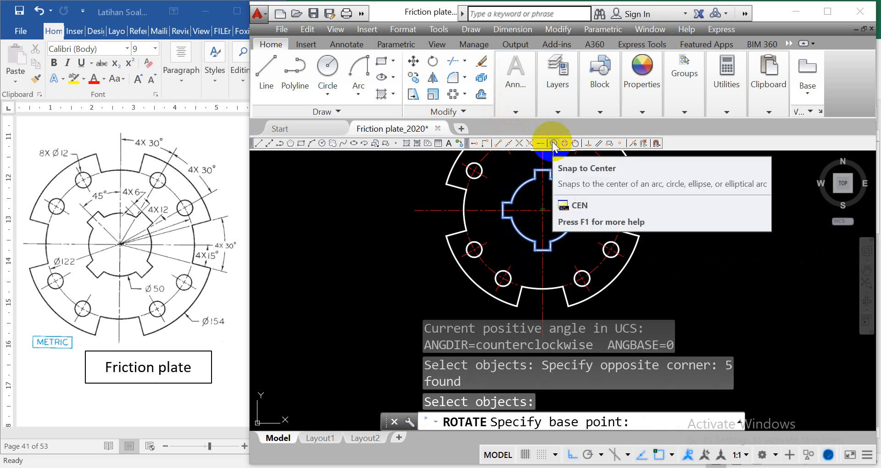
{"action": "left_click", "coordinate": [542, 212]}
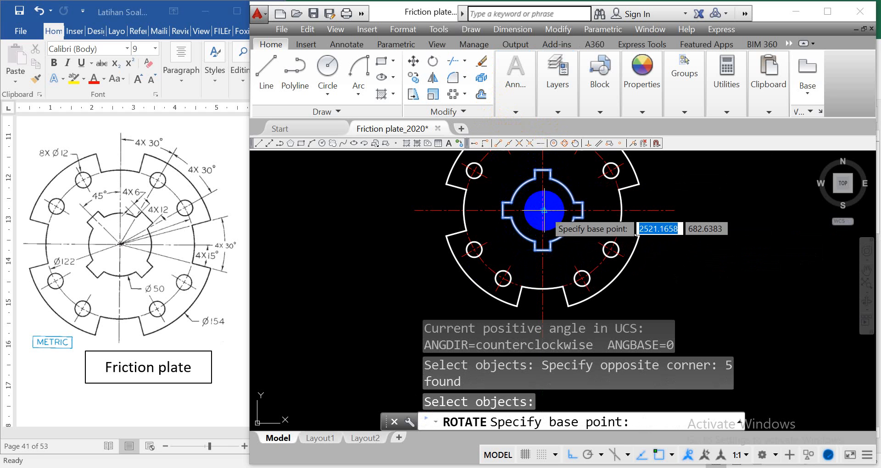
{"action": "left_click", "coordinate": [552, 145]}
{"action": "left_click", "coordinate": [553, 144]}
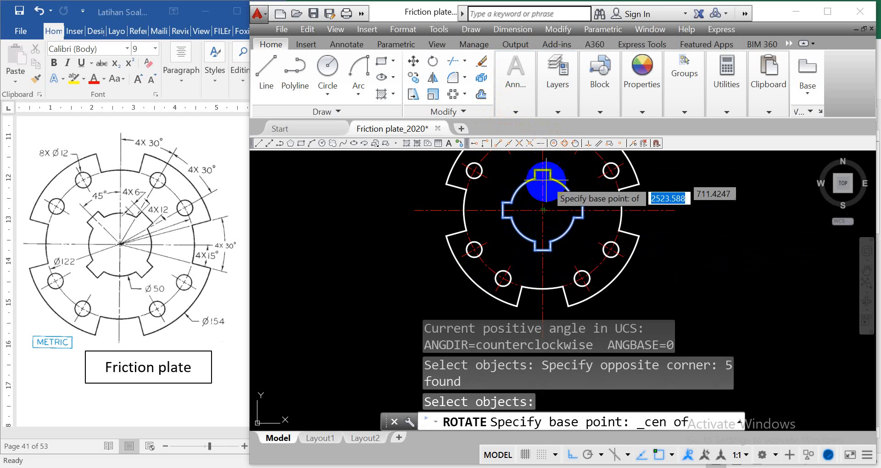
{"action": "left_click", "coordinate": [542, 210]}
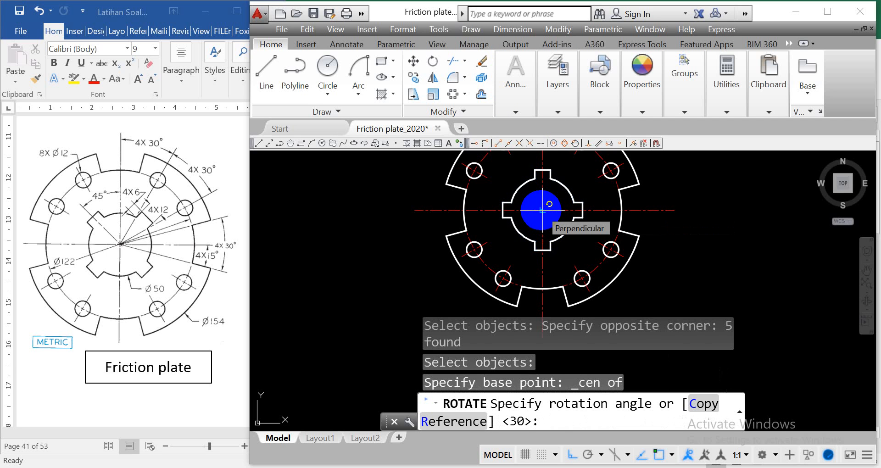
{"action": "type", "text": "4"}
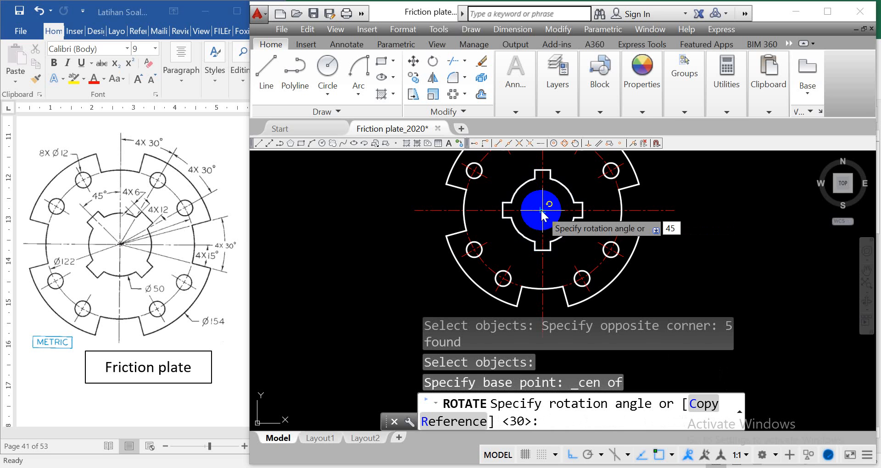
{"action": "type", "text": "5"}
{"action": "key", "text": "Return"}
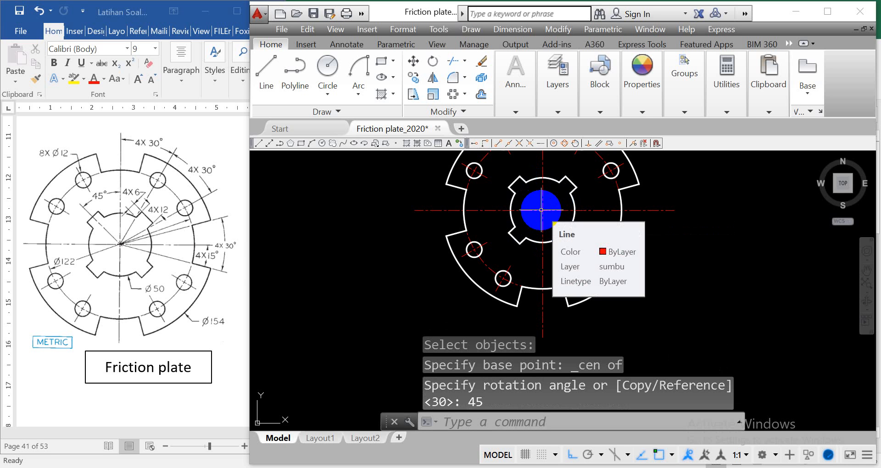
- Make dimensi the current layer
{"action": "scroll", "coordinate": [541, 210], "scroll_direction": "down", "scroll_amount": 2}
{"action": "scroll", "coordinate": [574, 186], "scroll_direction": "up", "scroll_amount": 4}
{"action": "scroll", "coordinate": [575, 187], "scroll_direction": "down", "scroll_amount": 5}
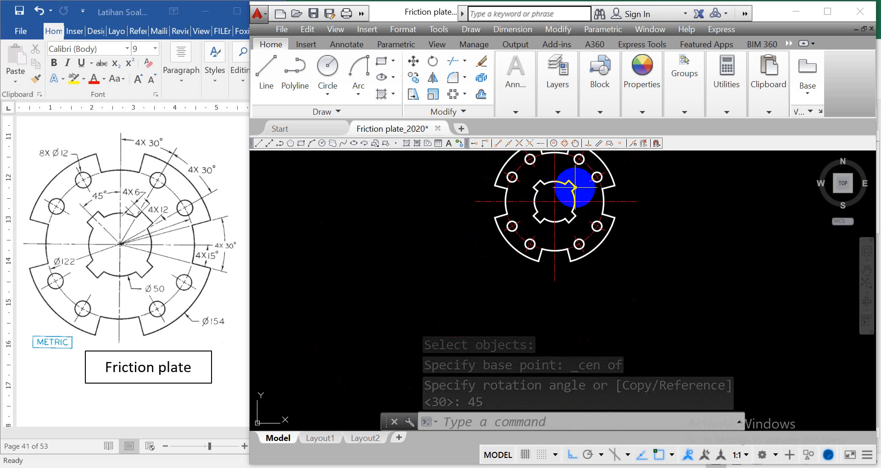
{"action": "scroll", "coordinate": [580, 169], "scroll_direction": "down", "scroll_amount": 2}
{"action": "mouse_move", "coordinate": [560, 191]}
{"action": "middle_mouse_down"}
{"action": "mouse_move", "coordinate": [541, 197]}
{"action": "mouse_move", "coordinate": [503, 266]}
{"action": "middle_mouse_up"}
{"action": "scroll", "coordinate": [502, 266], "scroll_direction": "up", "scroll_amount": 2}
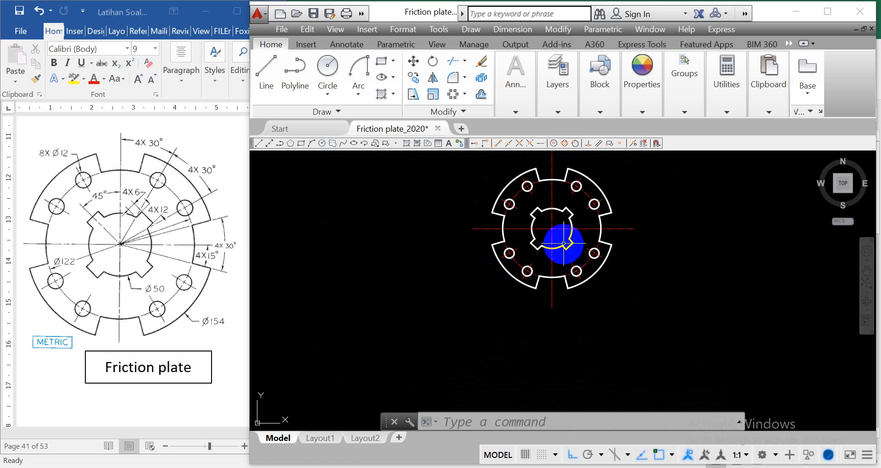
{"action": "scroll", "coordinate": [554, 156], "scroll_direction": "up", "scroll_amount": 2}
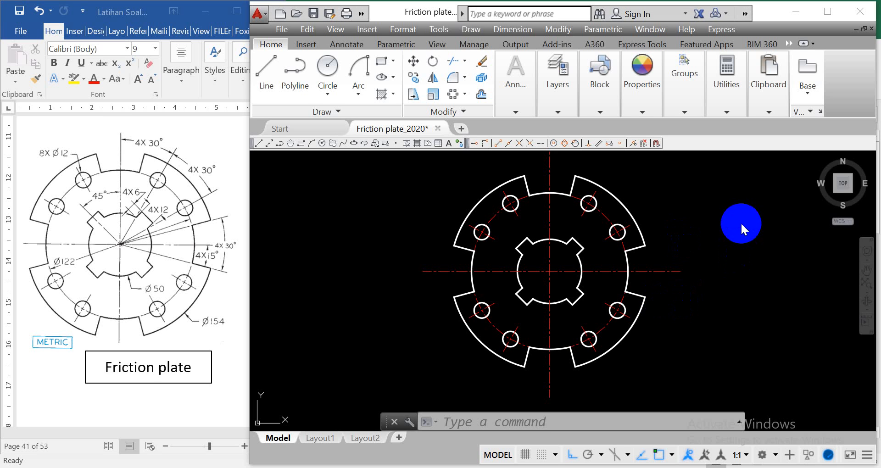
{"action": "left_click", "coordinate": [516, 112]}
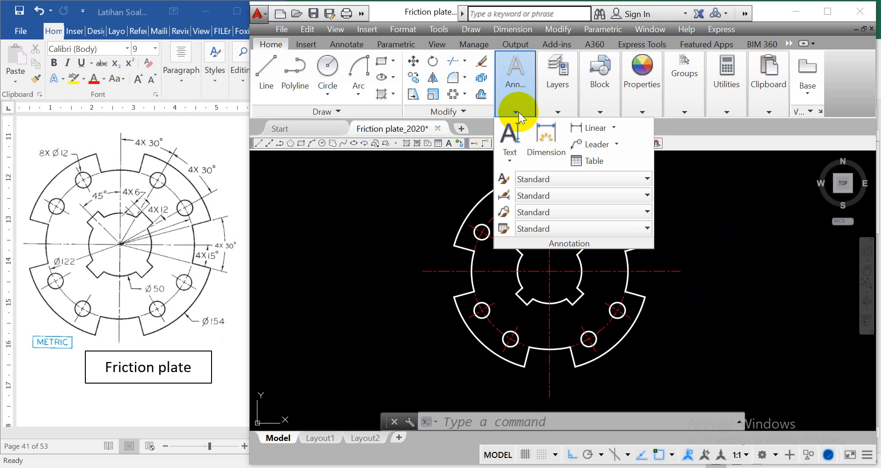
{"action": "left_click", "coordinate": [554, 109]}
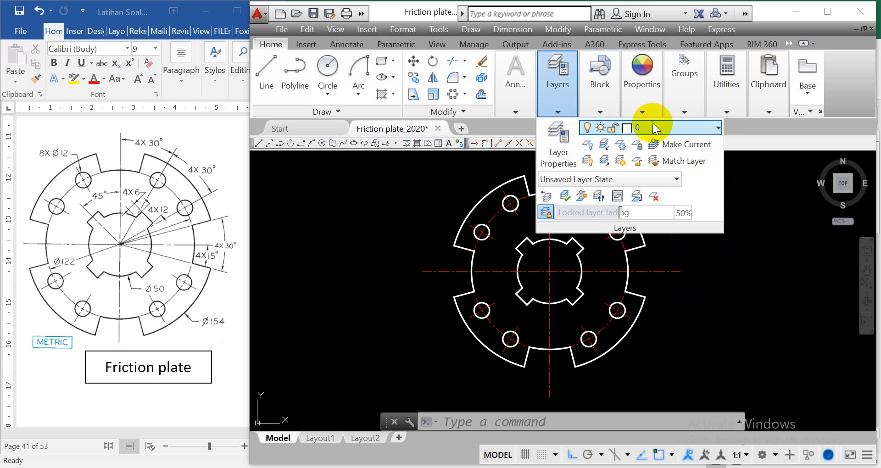
{"action": "left_click", "coordinate": [716, 127]}
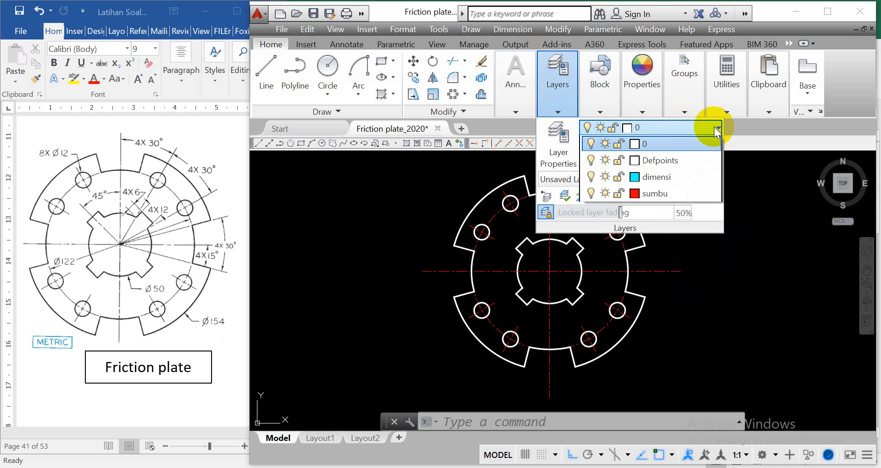
{"action": "left_click", "coordinate": [660, 177]}
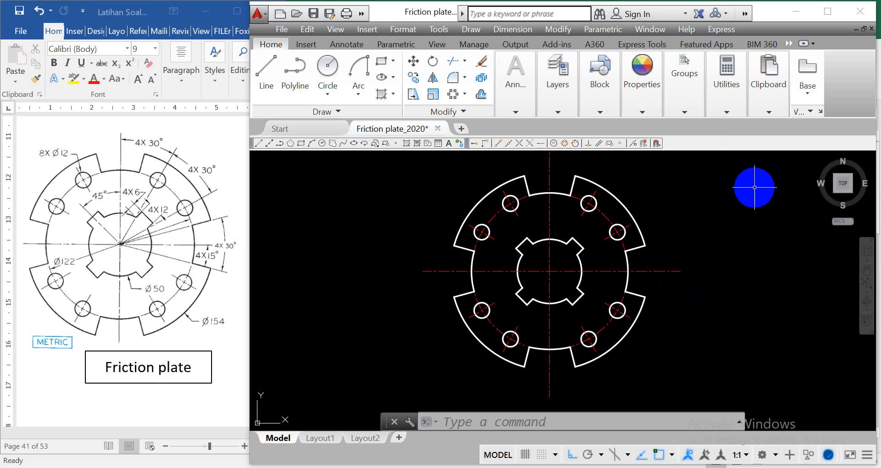
- Add a diameter dimension to the central bore, with its text just below the bore's lower arc
{"action": "left_click", "coordinate": [519, 110]}
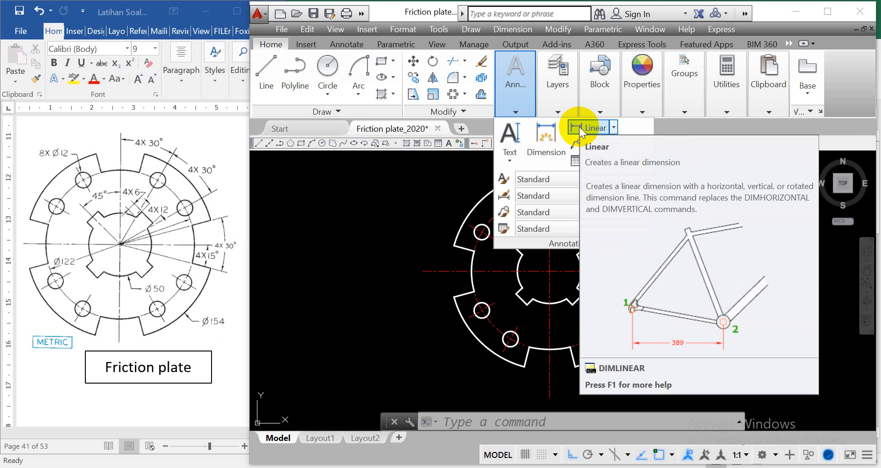
{"action": "left_click", "coordinate": [613, 127]}
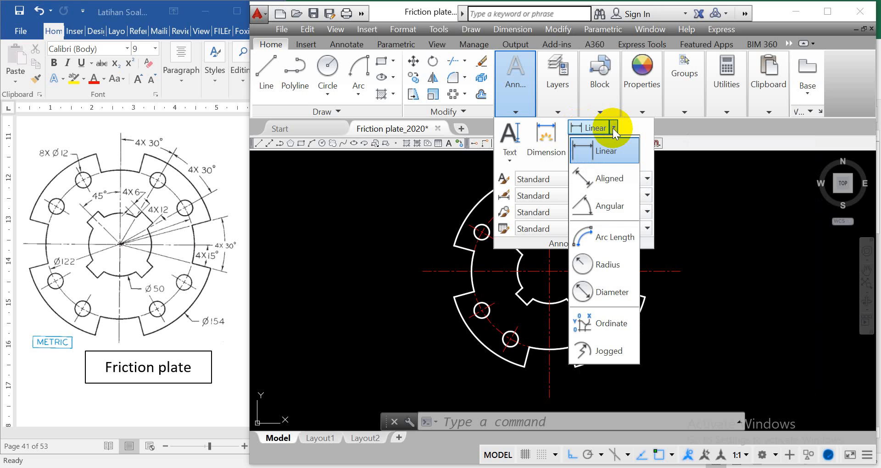
{"action": "left_click", "coordinate": [613, 291]}
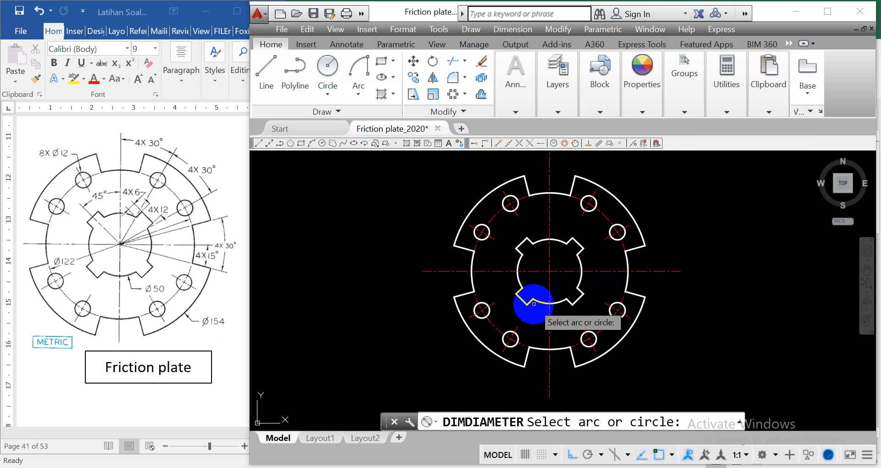
{"action": "left_click", "coordinate": [561, 300]}
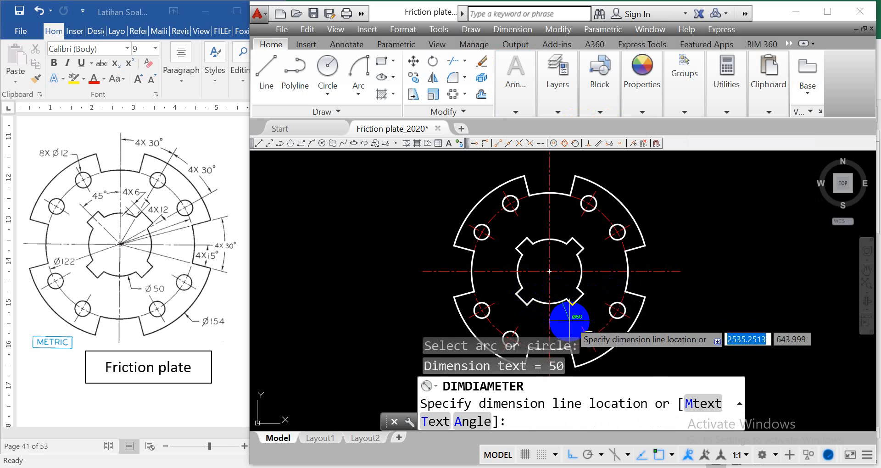
{"action": "left_click", "coordinate": [567, 323]}
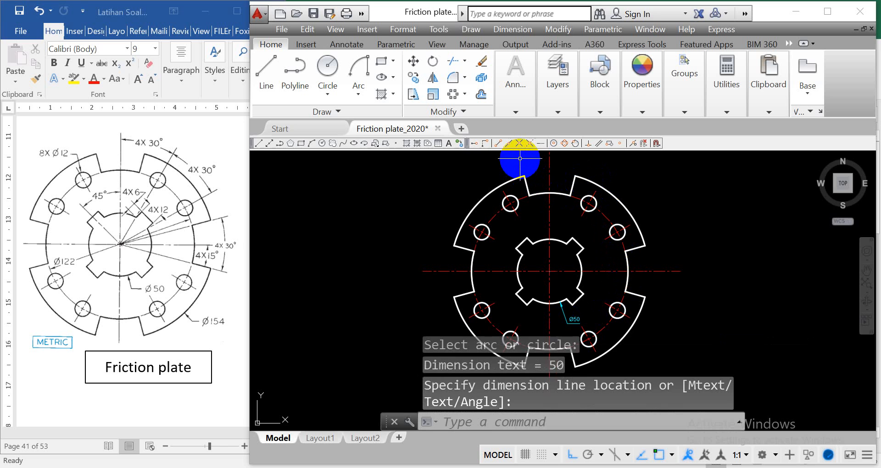
- Add diameter dimensions to the hole pitch circle and the plate's outer rim, placing both texts outside the plate at its lower left
{"action": "key", "text": "Return"}
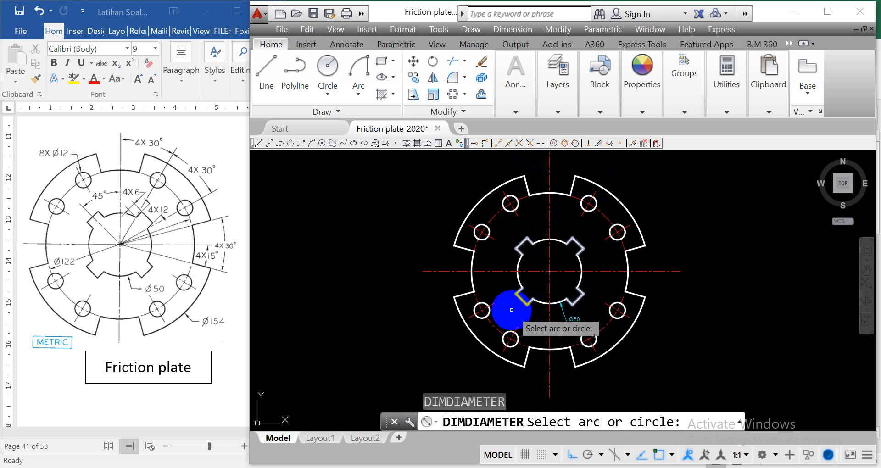
{"action": "left_click", "coordinate": [479, 301]}
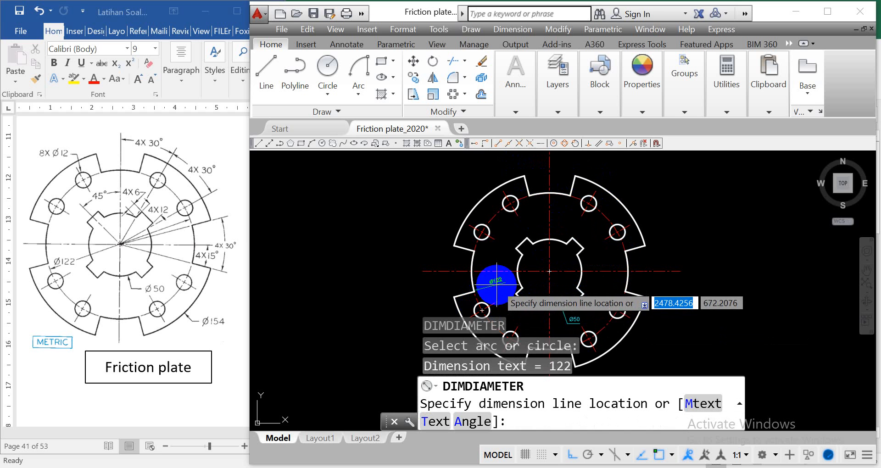
{"action": "left_click", "coordinate": [415, 321]}
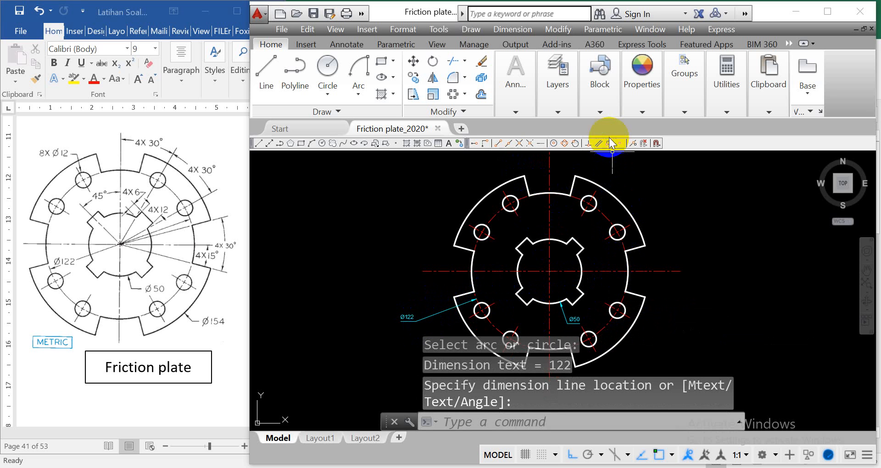
{"action": "key", "text": "Return"}
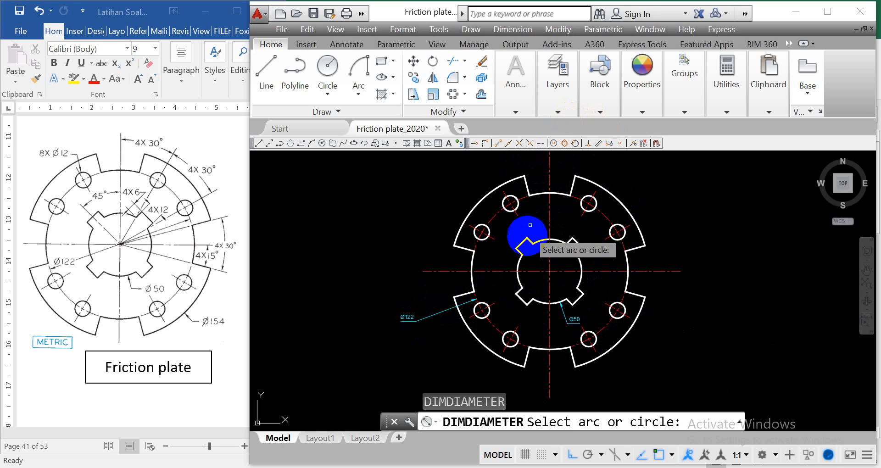
{"action": "left_click", "coordinate": [471, 333]}
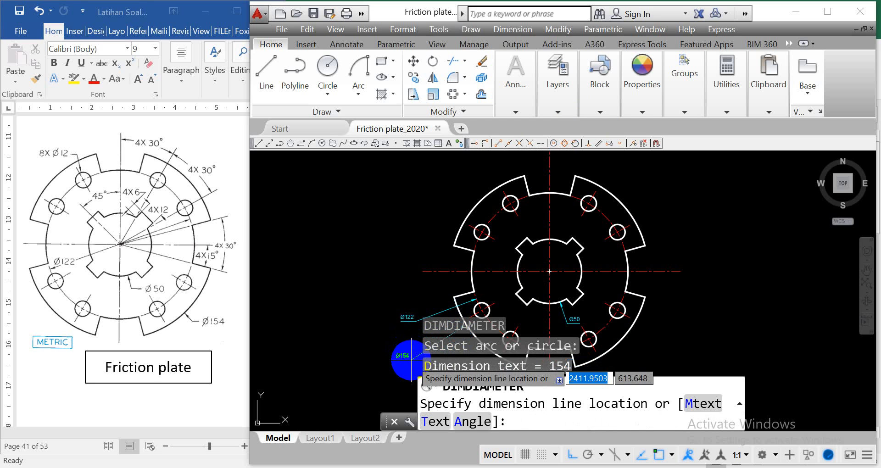
{"action": "left_click", "coordinate": [411, 359]}
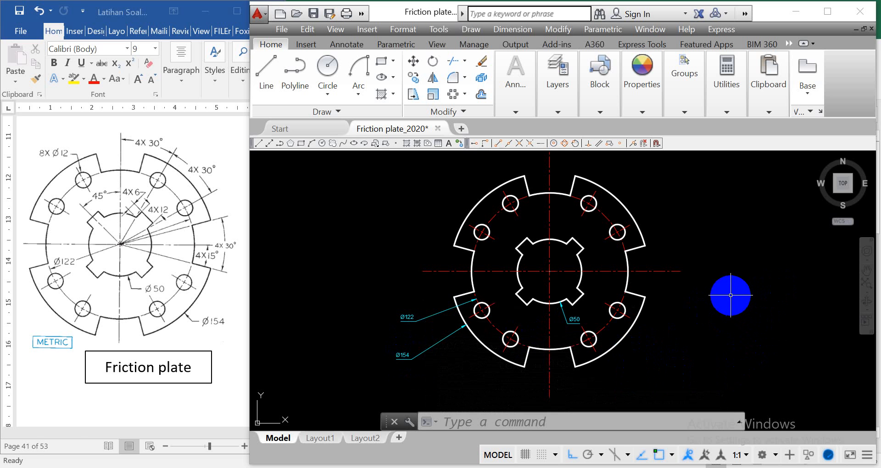
{"action": "scroll", "coordinate": [735, 273], "scroll_direction": "up", "scroll_amount": 2}
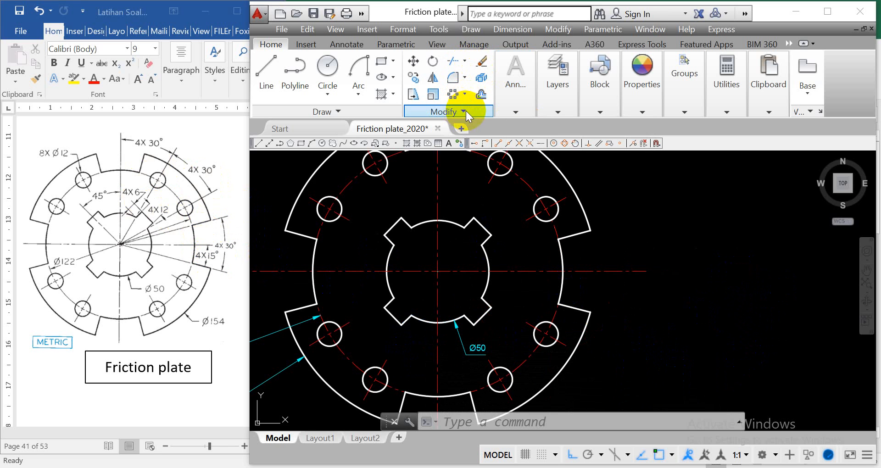
{"action": "mouse_move", "coordinate": [515, 92]}
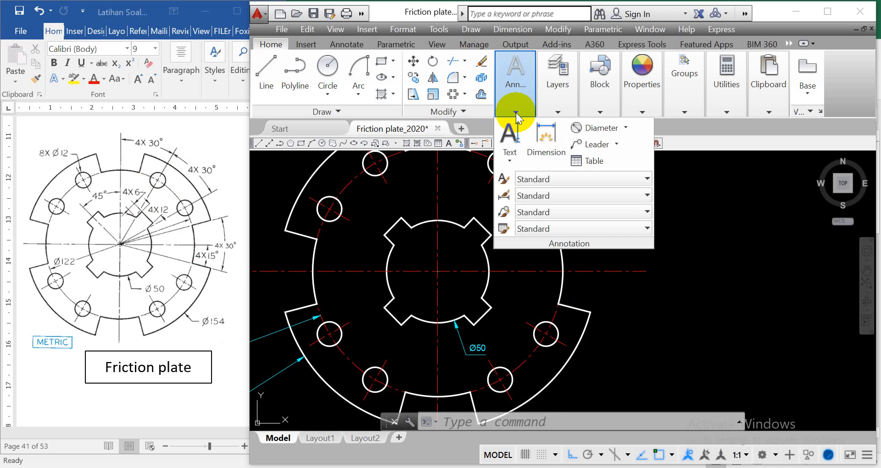
{"action": "left_click", "coordinate": [625, 128]}
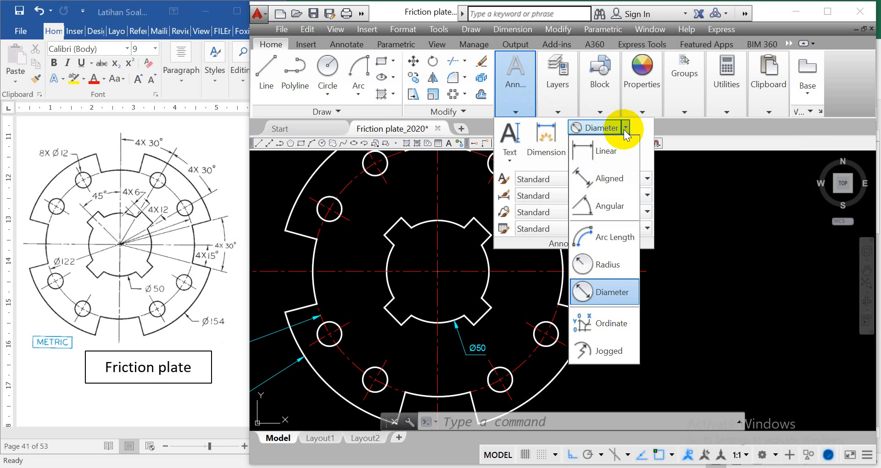
{"action": "left_click", "coordinate": [609, 209]}
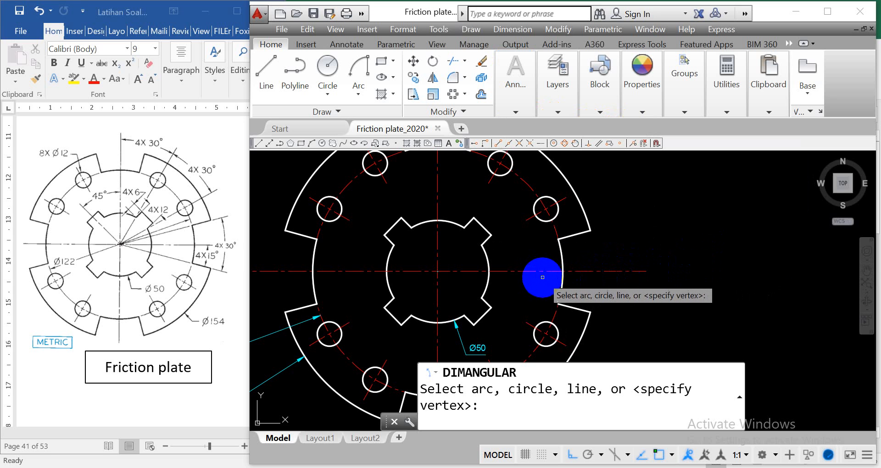
{"action": "left_click", "coordinate": [547, 271]}
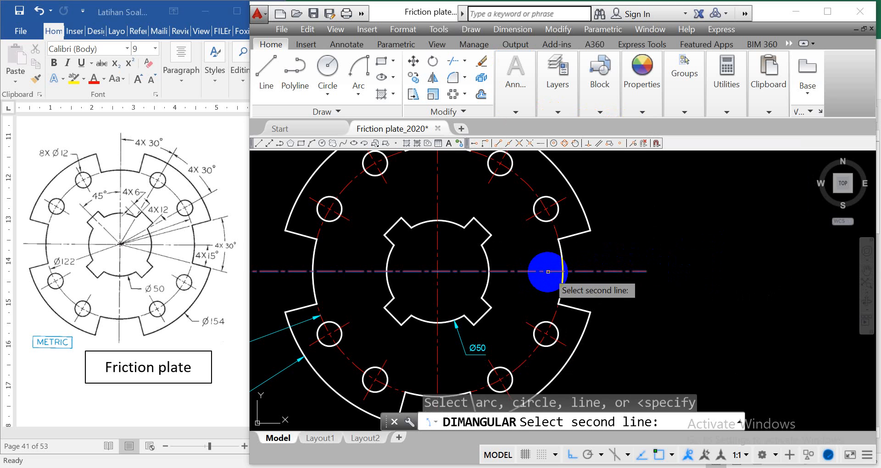
{"action": "left_click", "coordinate": [577, 306]}
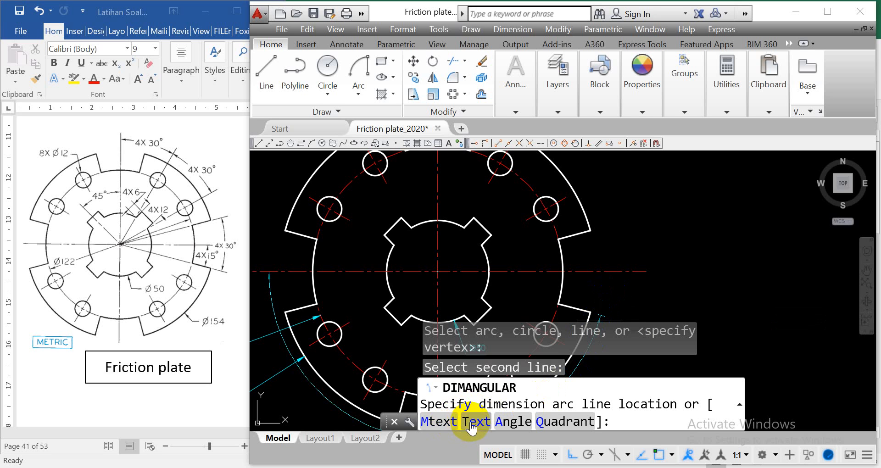
{"action": "left_click", "coordinate": [439, 421]}
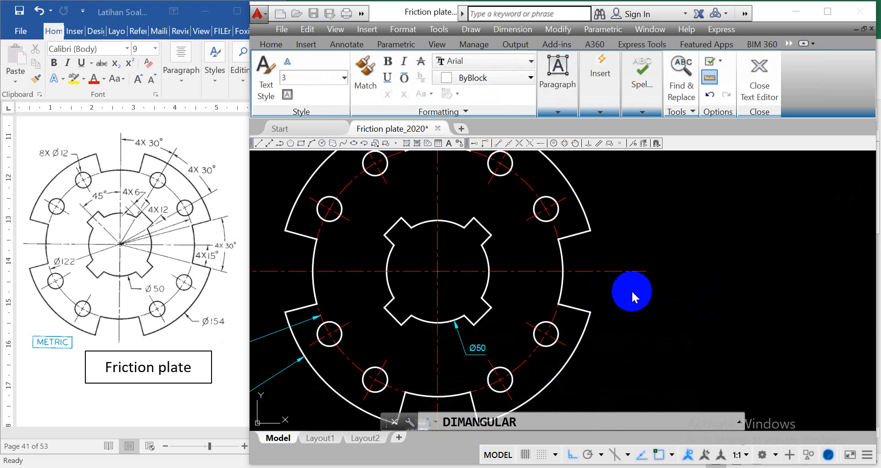
{"action": "scroll", "coordinate": [631, 290], "scroll_direction": "down", "scroll_amount": 4}
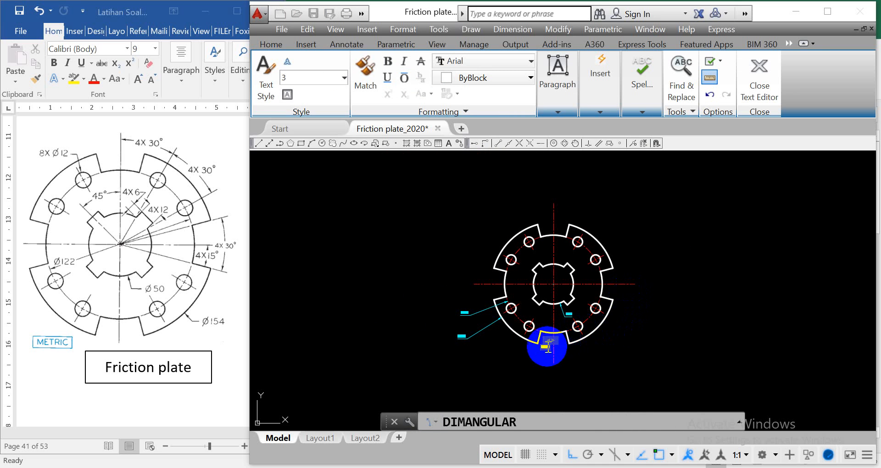
{"action": "scroll", "coordinate": [565, 338], "scroll_direction": "up", "scroll_amount": 6}
{"action": "type", "text": "4"}
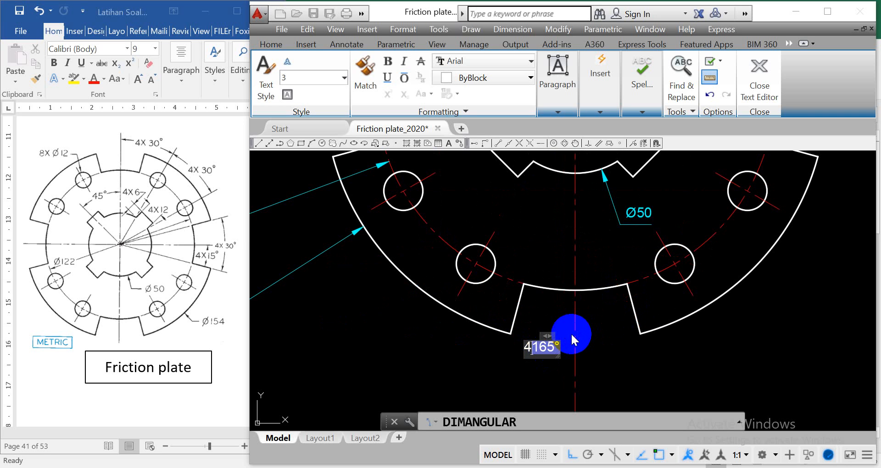
{"action": "type", "text": "X"}
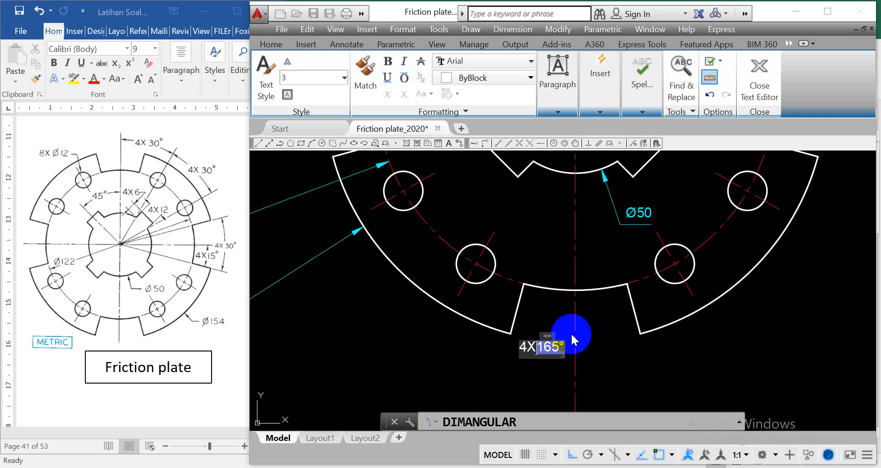
{"action": "type", "text": "15"}
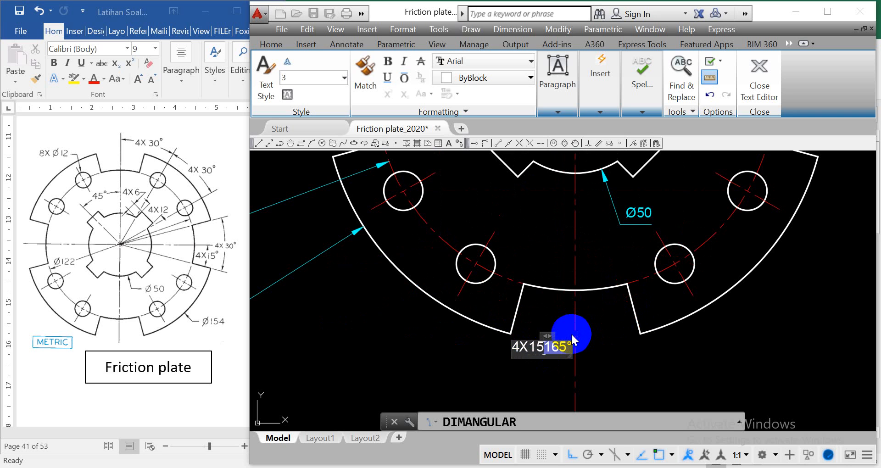
{"action": "key", "text": "Delete"}
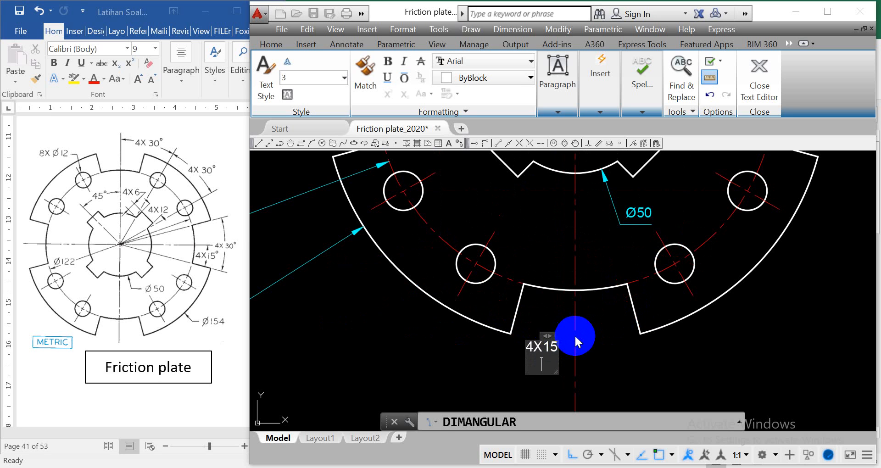
{"action": "left_click", "coordinate": [584, 336]}
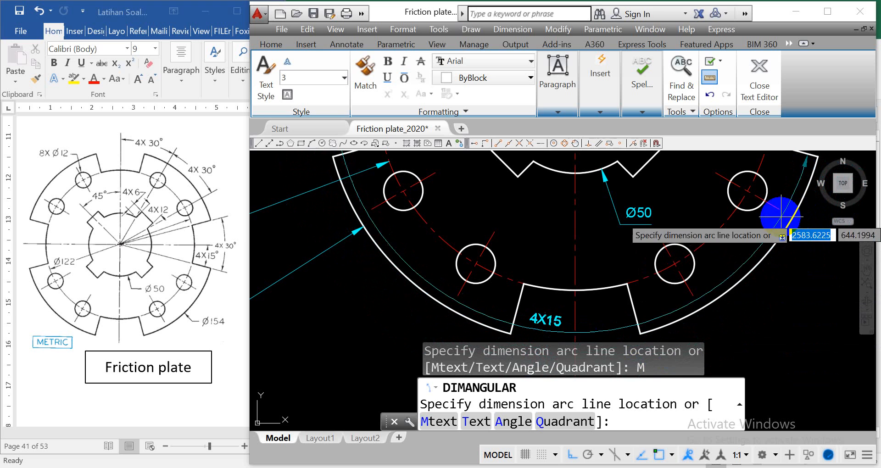
{"action": "key", "text": "Escape"}
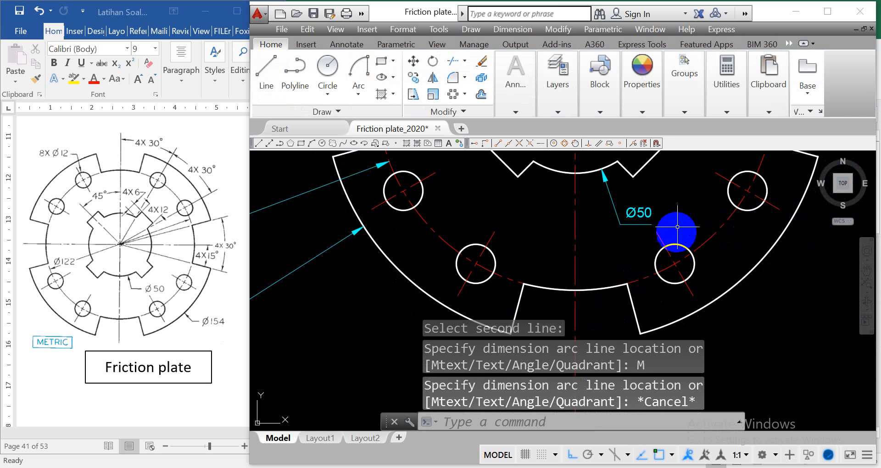
- Add an angular dimension reading 4X15° between the horizontal centerline and the lower edge of the plate's right rim notch, placed outside the plate
{"action": "left_click", "coordinate": [515, 113]}
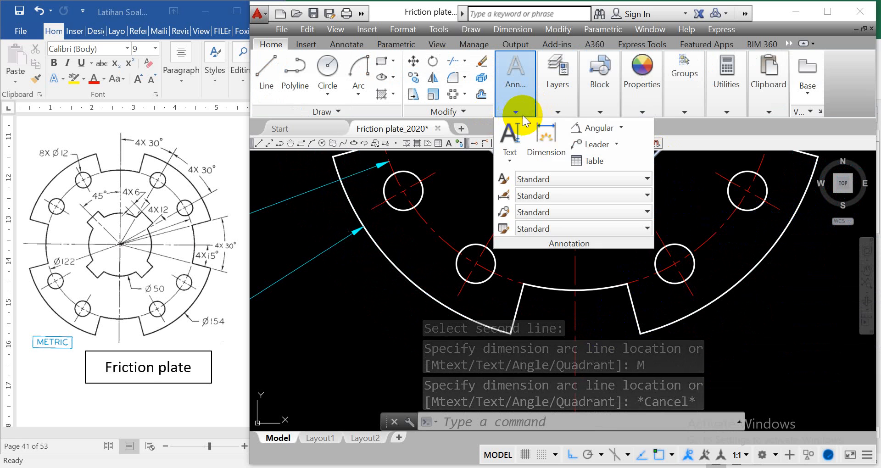
{"action": "left_click", "coordinate": [579, 128]}
{"action": "middle_click_drag", "start_coordinate": [747, 191], "coordinate": [559, 317]}
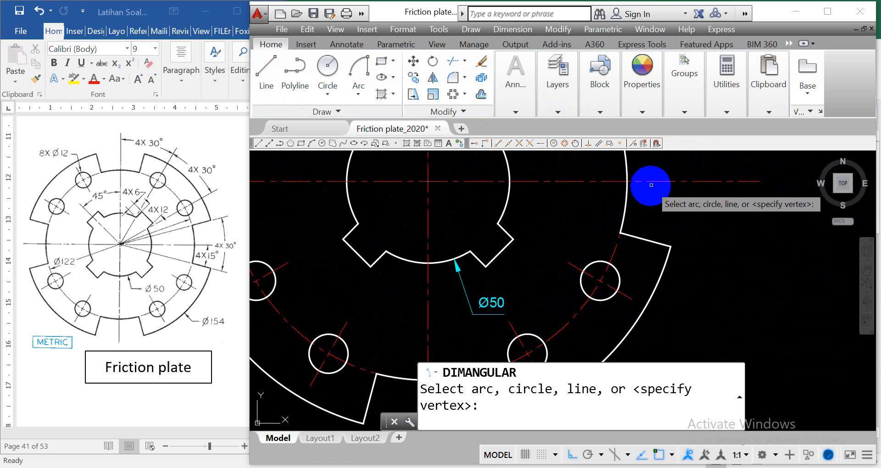
{"action": "left_click", "coordinate": [653, 182]}
{"action": "left_click", "coordinate": [640, 237]}
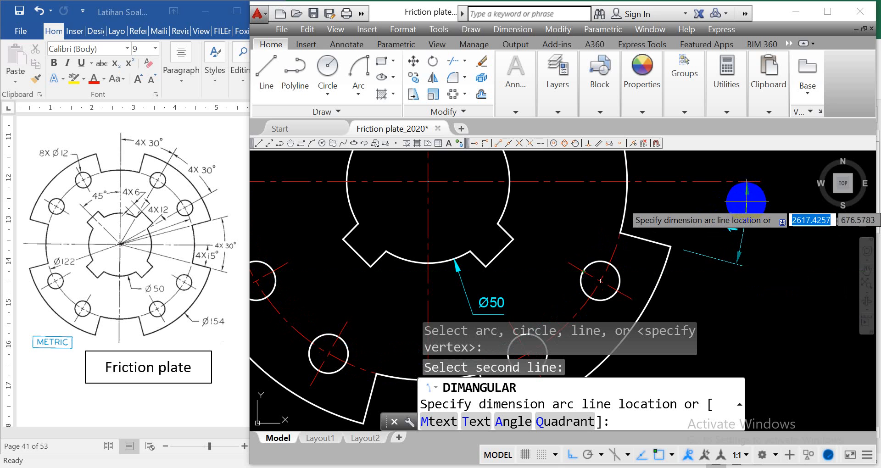
{"action": "type", "text": "m"}
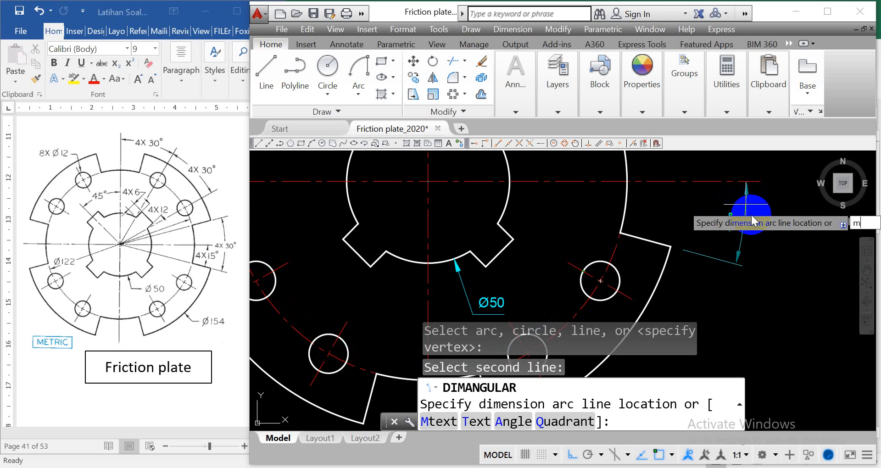
{"action": "key", "text": "Return"}
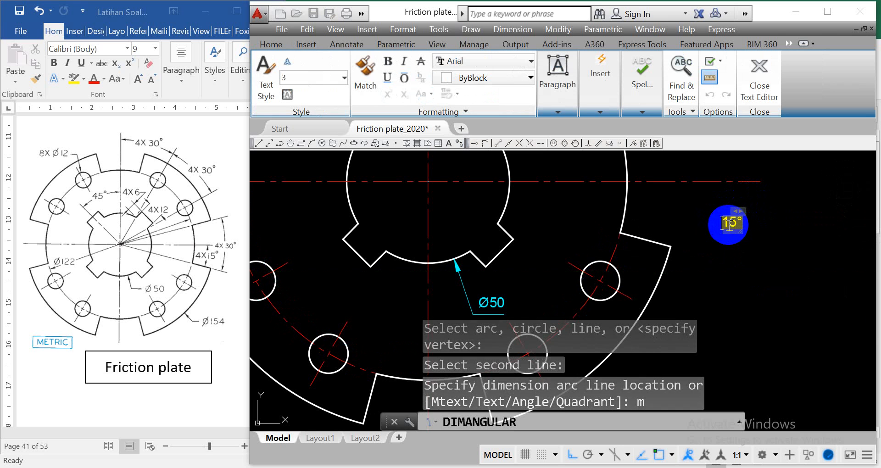
{"action": "type", "text": "4X"}
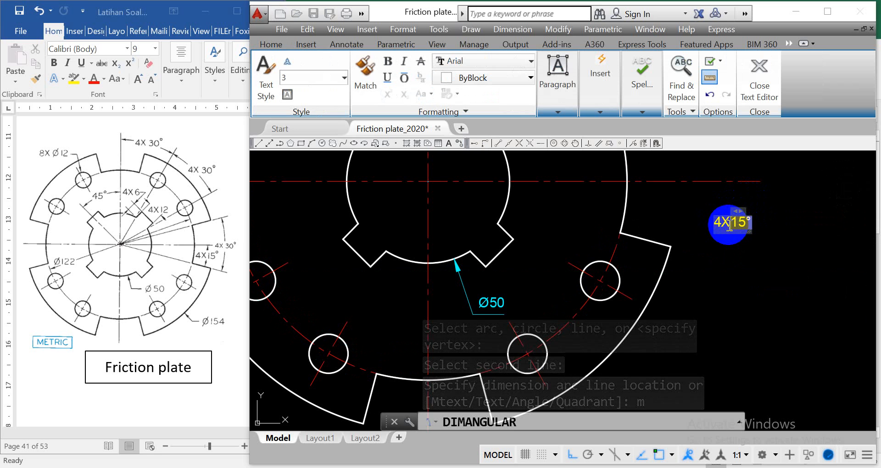
{"action": "left_click", "coordinate": [830, 214]}
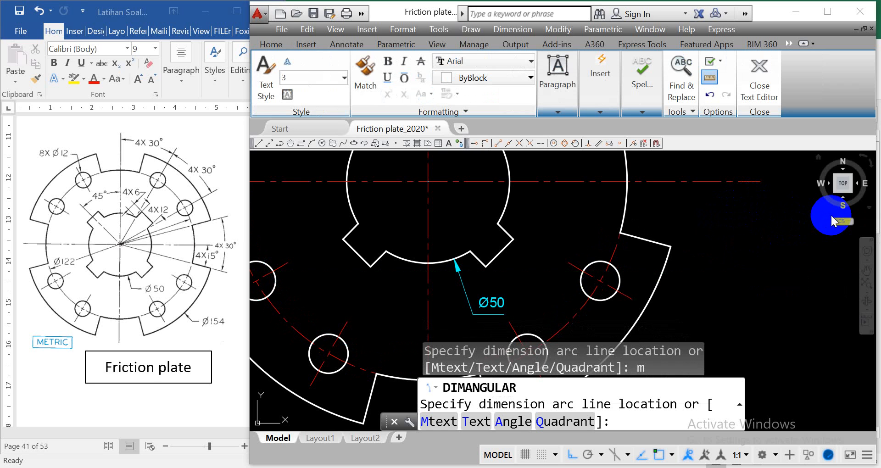
{"action": "left_click", "coordinate": [725, 212]}
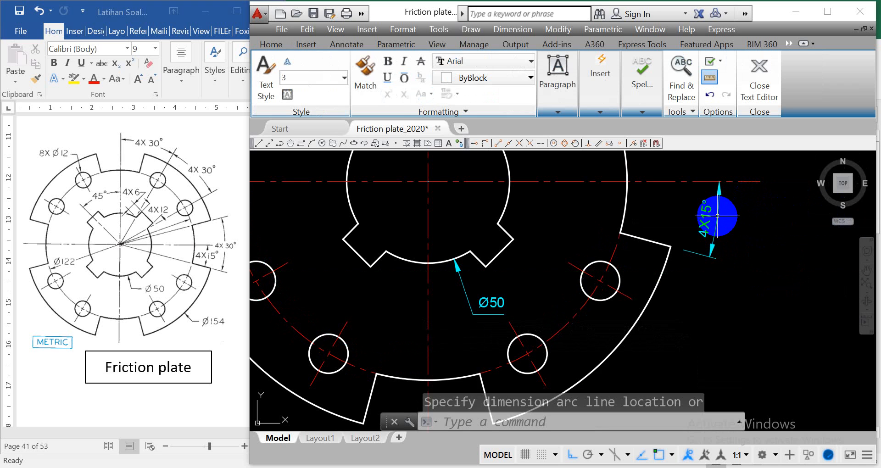
- Add an angular dimension reading 4X 30° between the upper and lower edges of the right rim notch, placed outside the 4X15° dimension
{"action": "scroll", "coordinate": [782, 250], "scroll_direction": "down", "scroll_amount": 5}
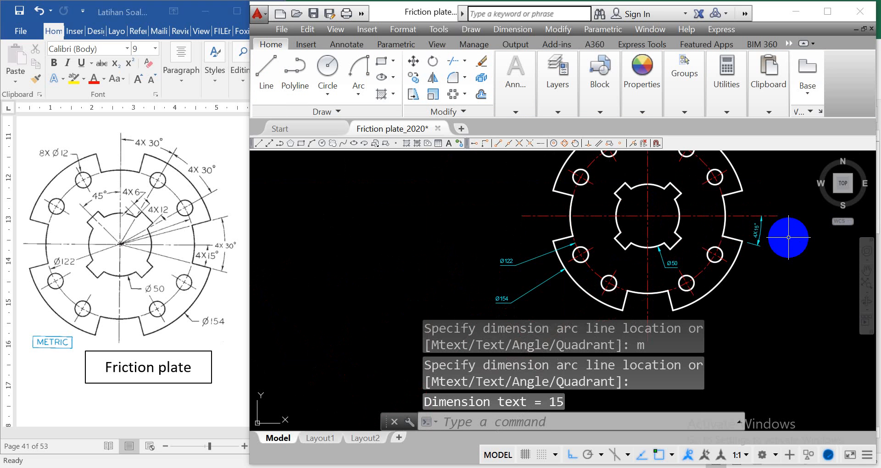
{"action": "scroll", "coordinate": [789, 200], "scroll_direction": "up", "scroll_amount": 2}
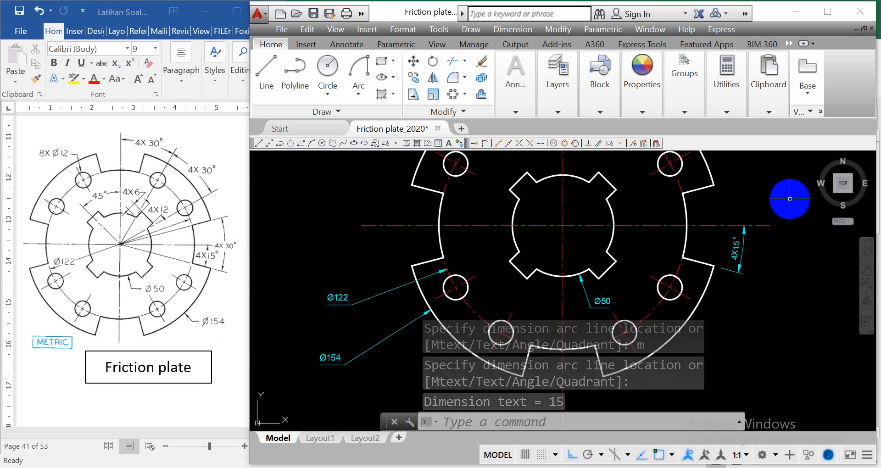
{"action": "scroll", "coordinate": [790, 199], "scroll_direction": "up", "scroll_amount": 2}
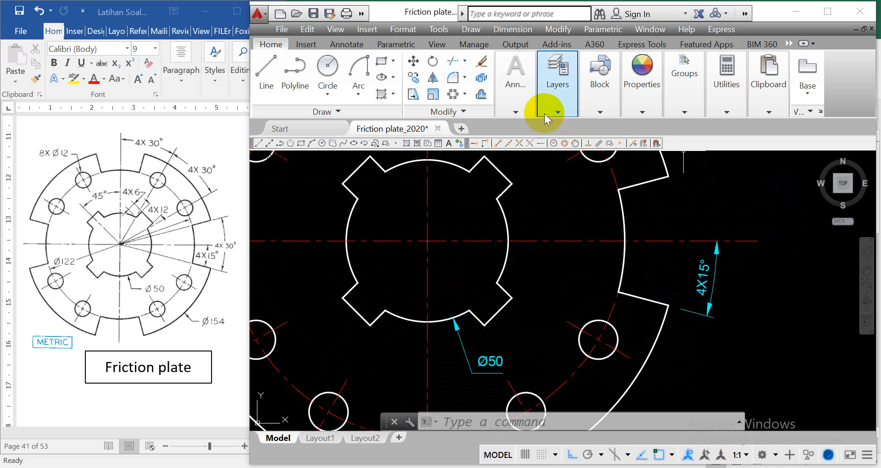
{"action": "key", "text": "Return"}
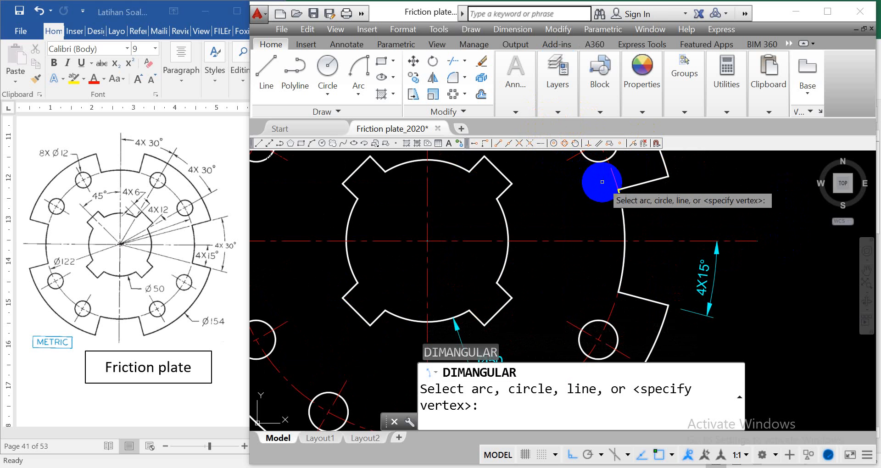
{"action": "left_click", "coordinate": [642, 184]}
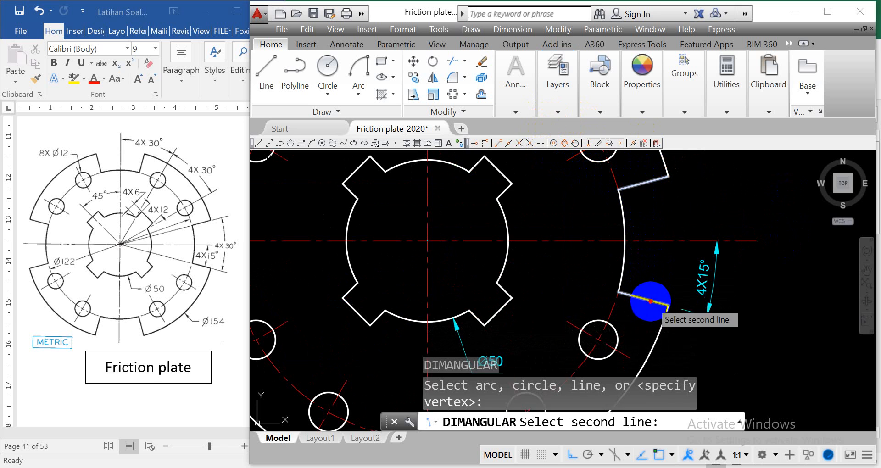
{"action": "left_click", "coordinate": [651, 301]}
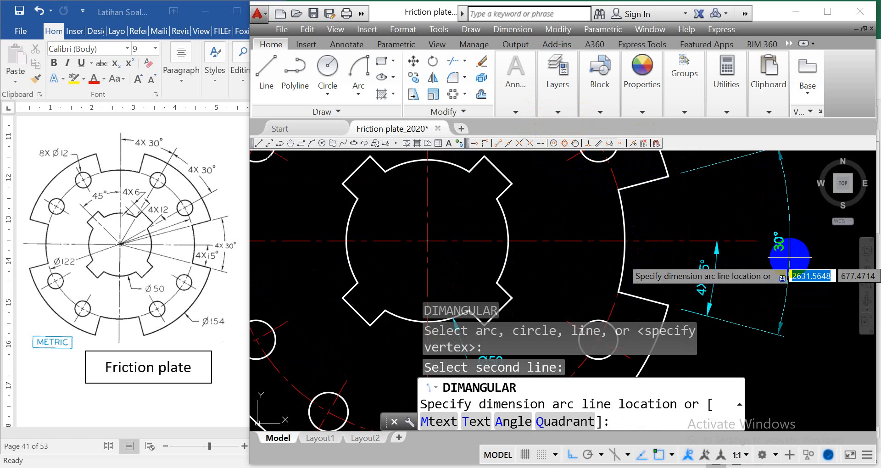
{"action": "type", "text": "m"}
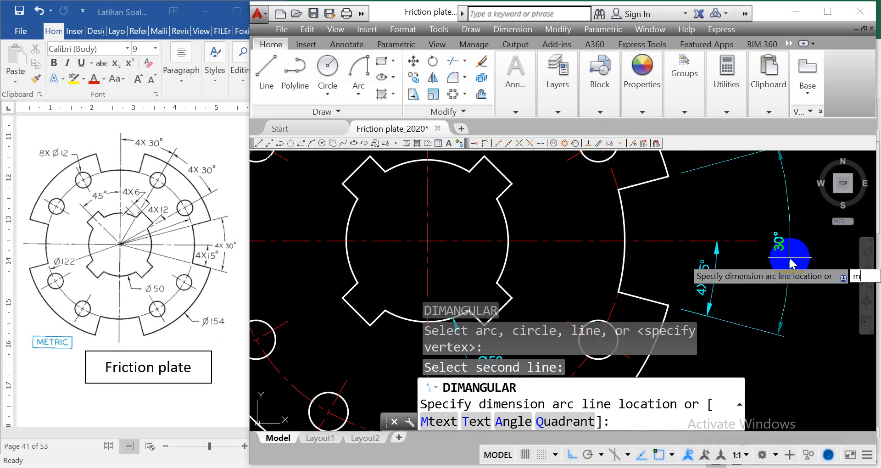
{"action": "key", "text": "Return"}
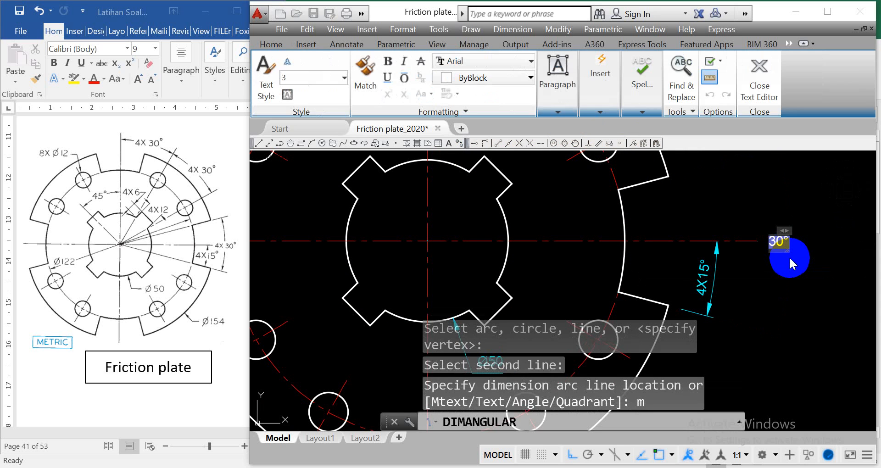
{"action": "type", "text": "4X"}
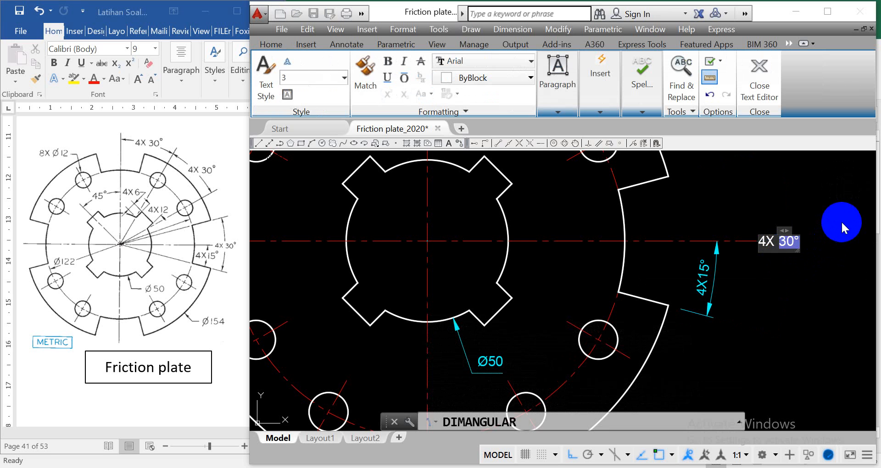
{"action": "left_click", "coordinate": [840, 221]}
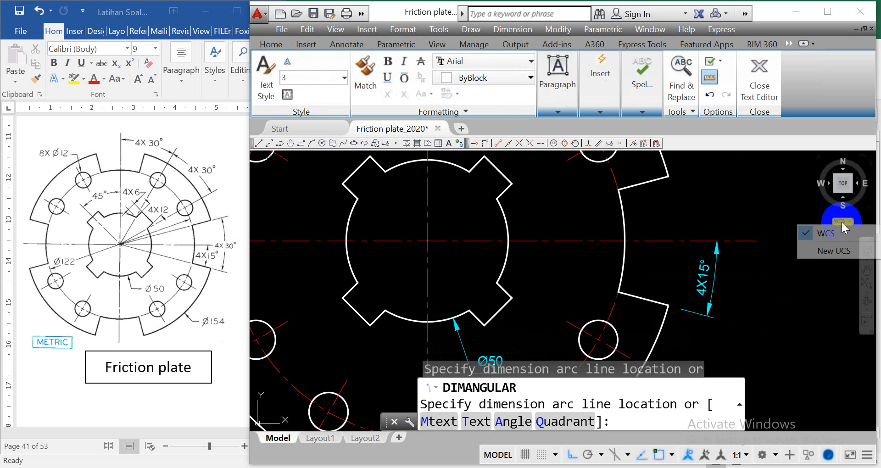
{"action": "left_click", "coordinate": [754, 210]}
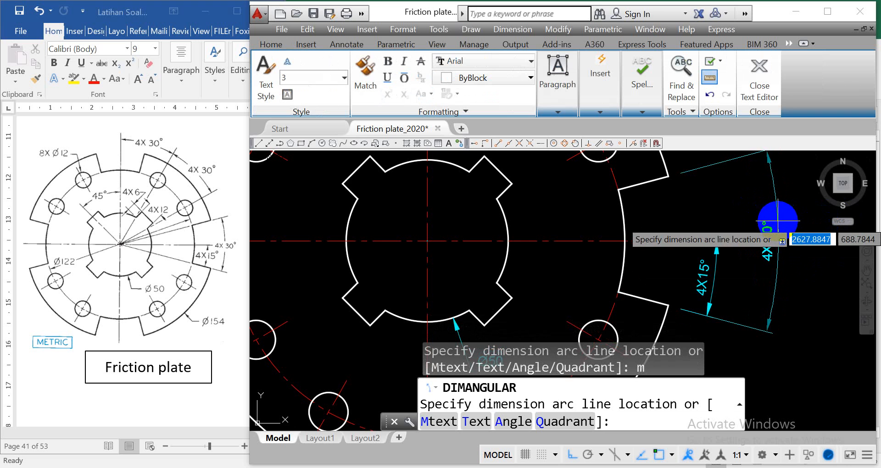
{"action": "left_click", "coordinate": [778, 221]}
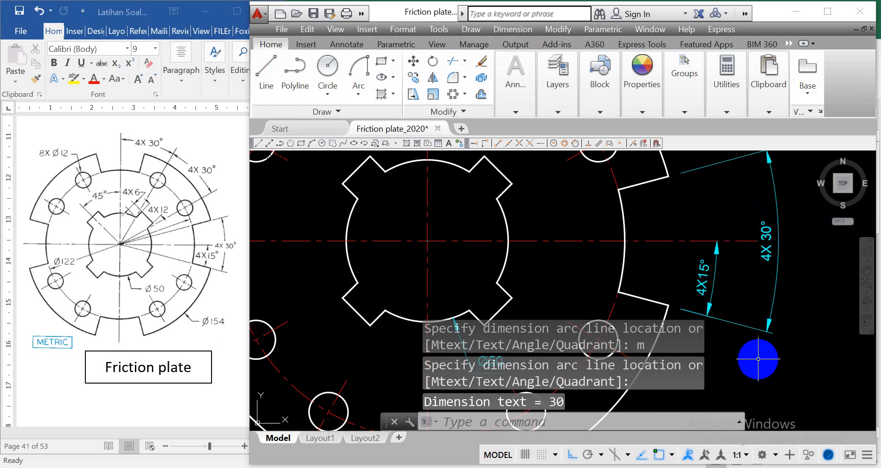
{"action": "scroll", "coordinate": [635, 227], "scroll_direction": "down", "scroll_amount": 4}
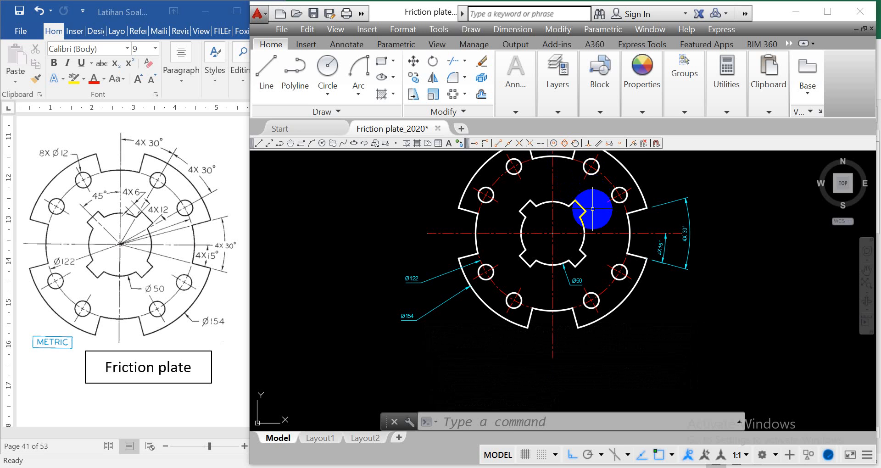
- Add an angular dimension reading 4X 30° between the vertical centerline and the upper-right hole's radial centerline, placed above the plate's outer rim
{"action": "middle_click_drag", "start_coordinate": [574, 189], "coordinate": [557, 242]}
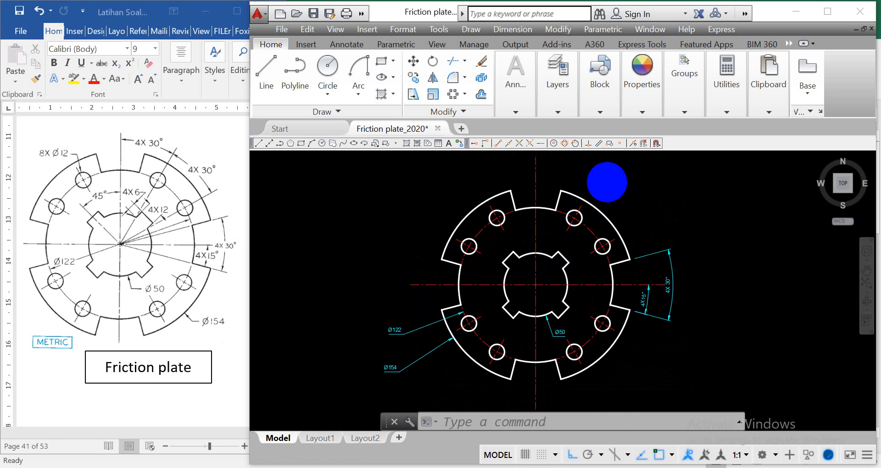
{"action": "scroll", "coordinate": [606, 182], "scroll_direction": "up", "scroll_amount": 2}
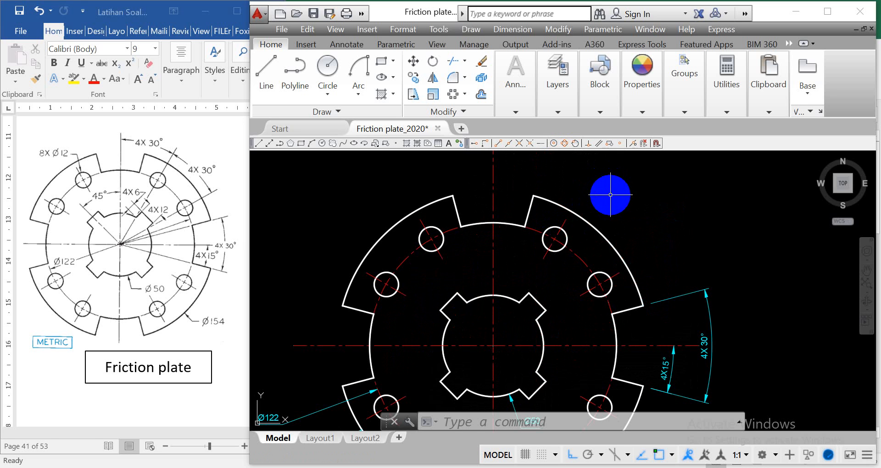
{"action": "left_click", "coordinate": [520, 112]}
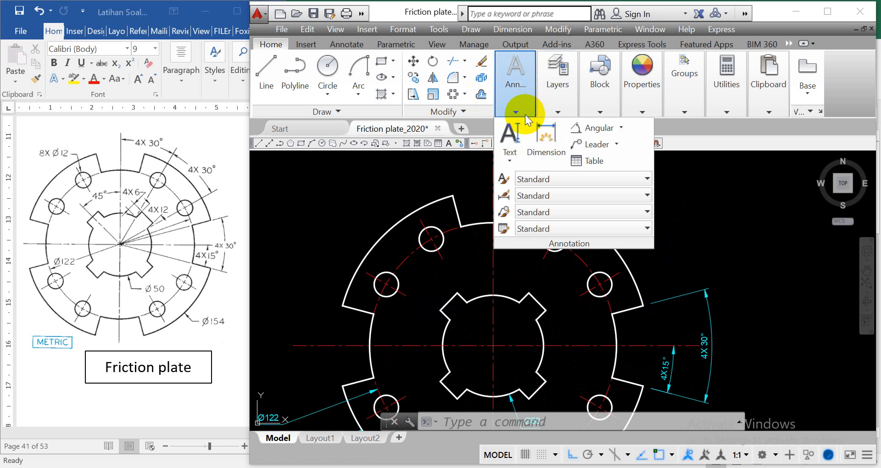
{"action": "left_click", "coordinate": [576, 128]}
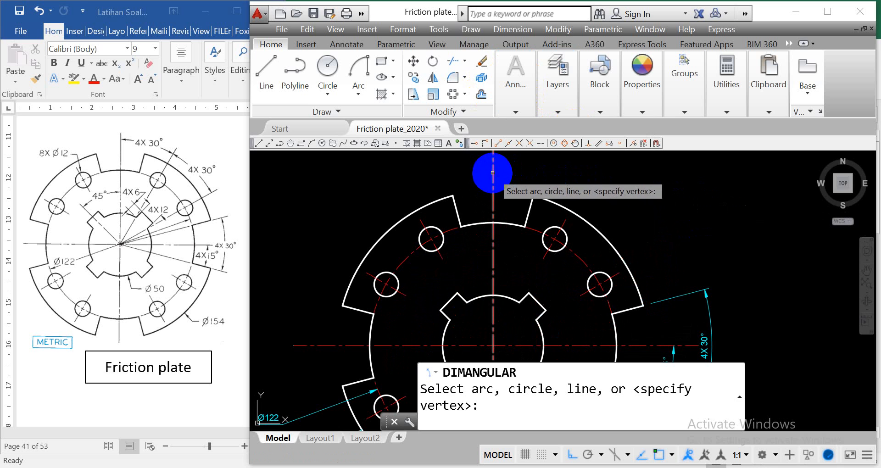
{"action": "left_click", "coordinate": [492, 173]}
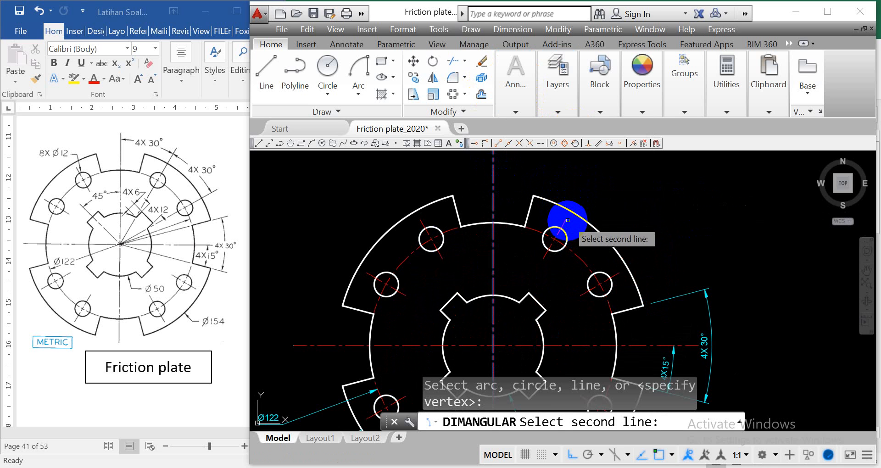
{"action": "left_click", "coordinate": [567, 220]}
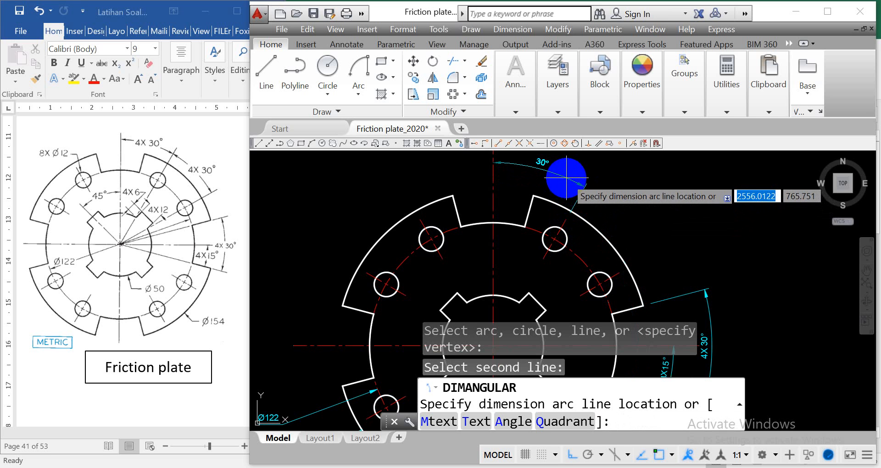
{"action": "type", "text": "m"}
{"action": "key", "text": "Return"}
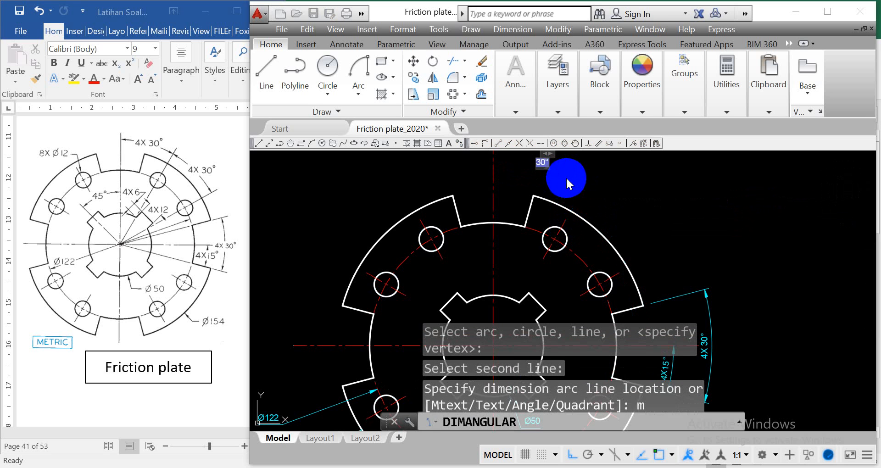
{"action": "type", "text": "4"}
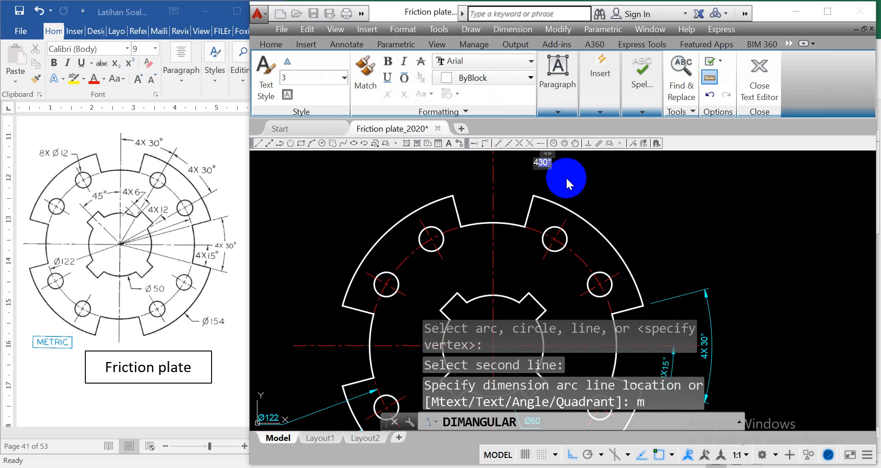
{"action": "type", "text": "X"}
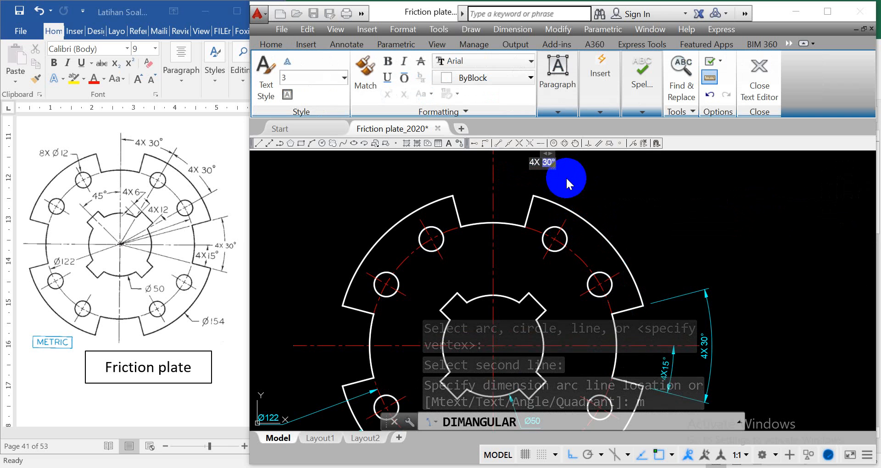
{"action": "left_click", "coordinate": [659, 174]}
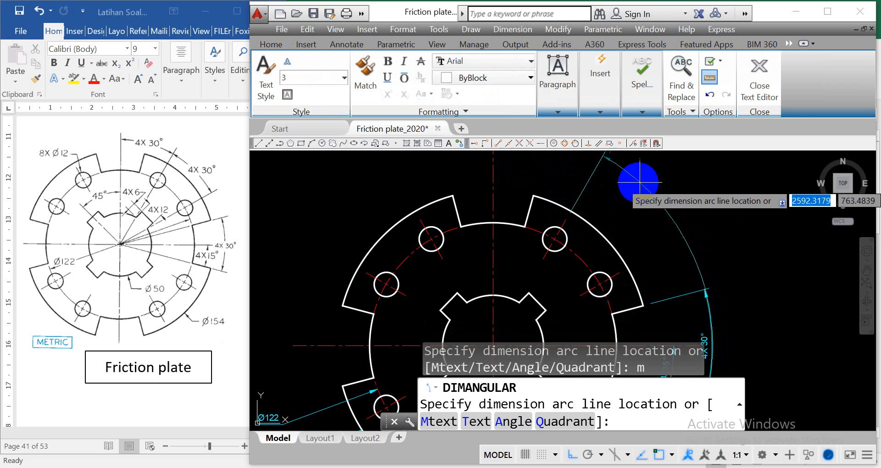
{"action": "left_click", "coordinate": [559, 173]}
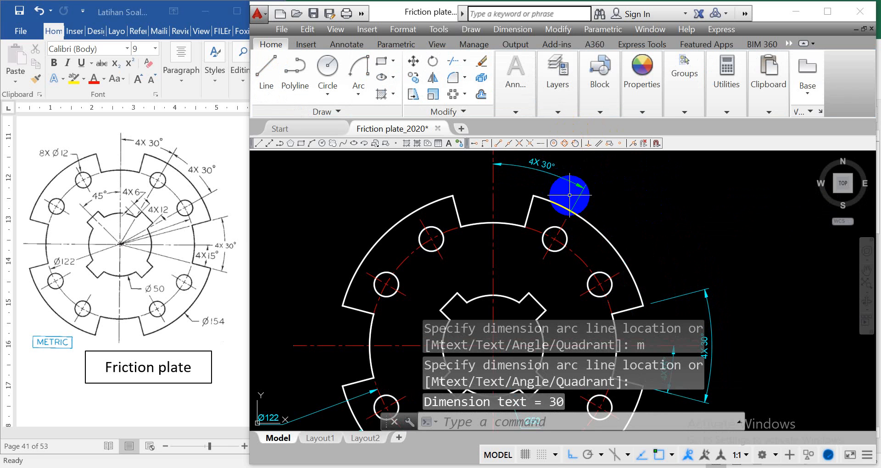
- Add an angular dimension reading 4X 30° between the radial centerlines of the two upper-right holes, aligned with the end of the neighbouring 4X 30° dimension
{"action": "key", "text": "space"}
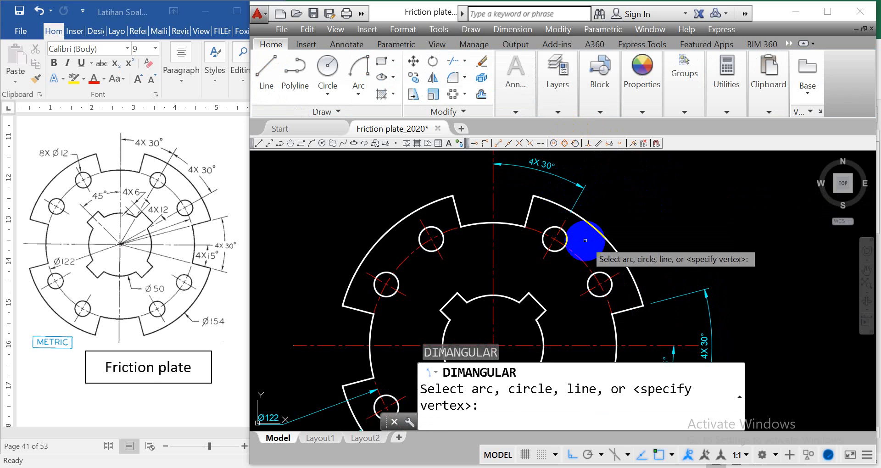
{"action": "left_click", "coordinate": [617, 274]}
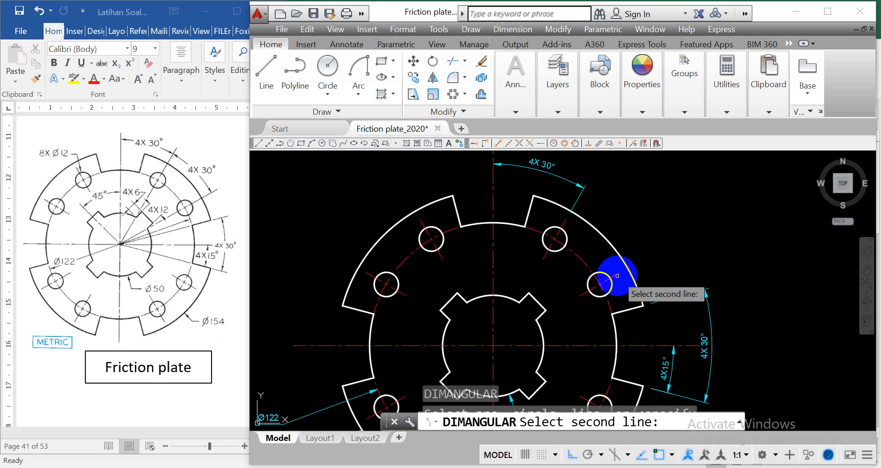
{"action": "left_click", "coordinate": [563, 222]}
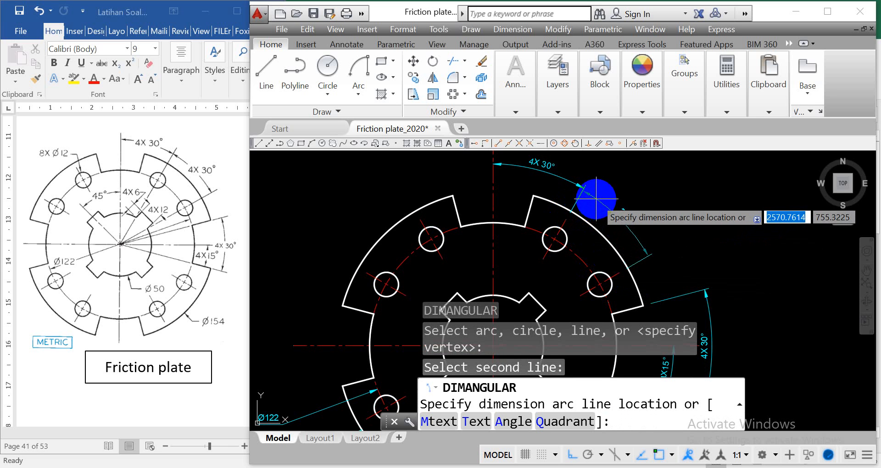
{"action": "type", "text": "m"}
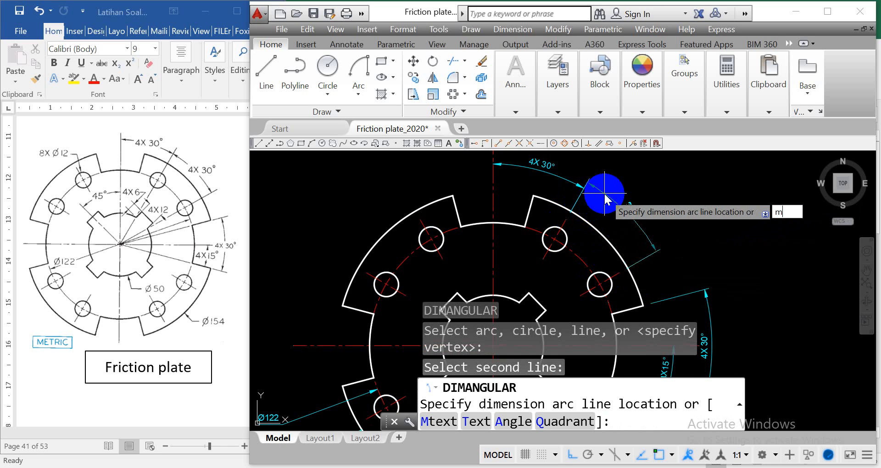
{"action": "key", "text": "Return"}
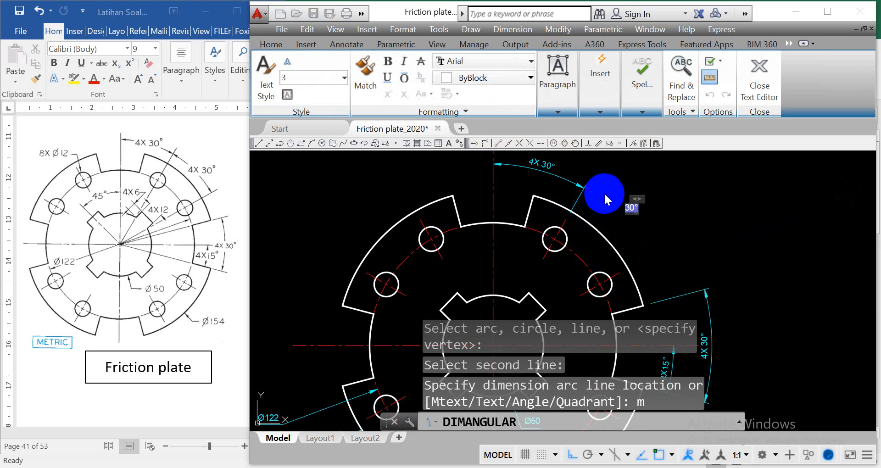
{"action": "type", "text": "4X"}
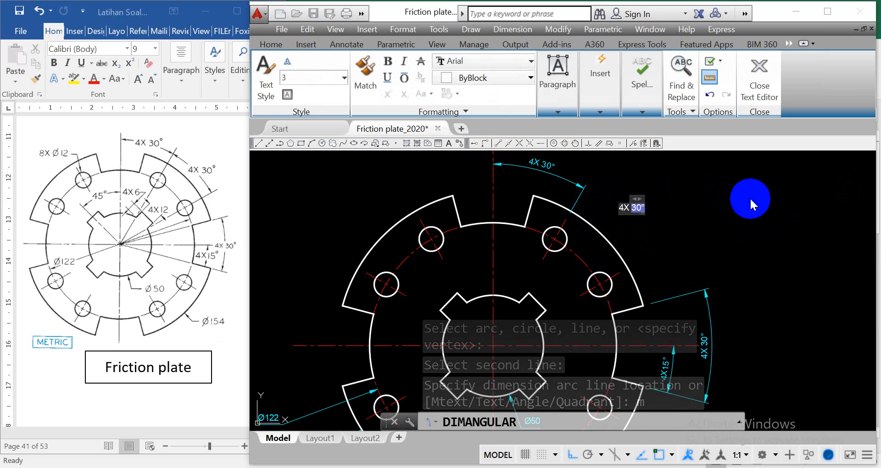
{"action": "left_click", "coordinate": [750, 197]}
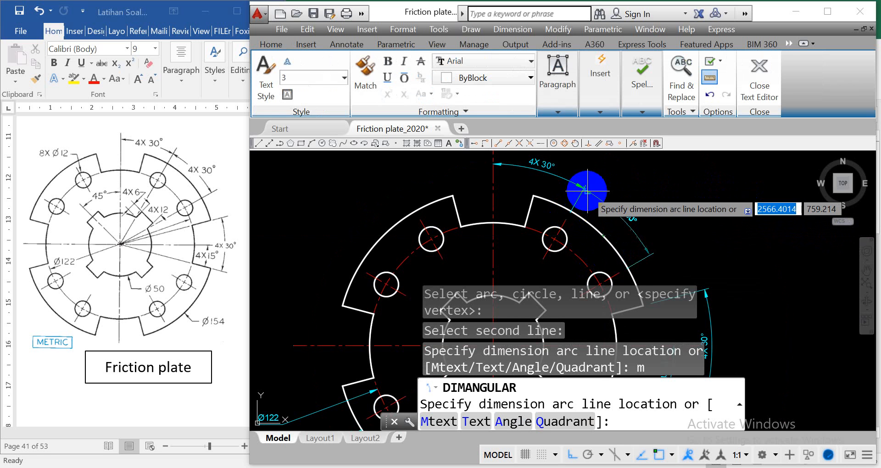
{"action": "scroll", "coordinate": [584, 187], "scroll_direction": "up", "scroll_amount": 5}
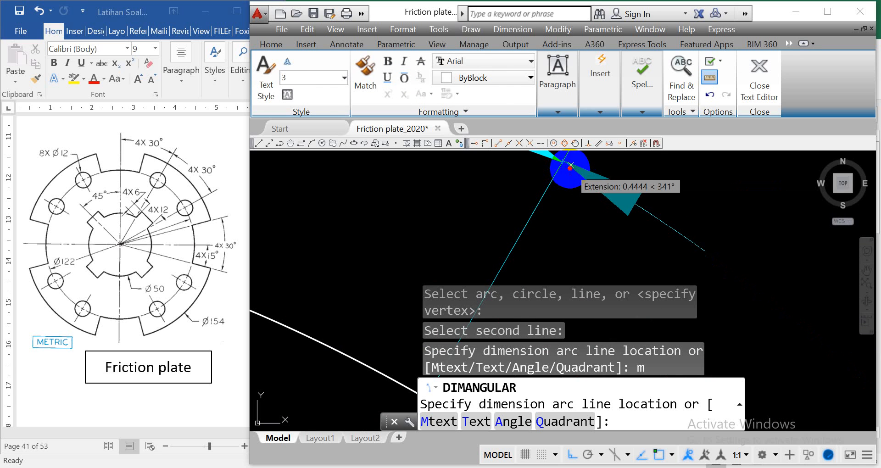
{"action": "left_click", "coordinate": [570, 166]}
{"action": "scroll", "coordinate": [570, 167], "scroll_direction": "down", "scroll_amount": 5}
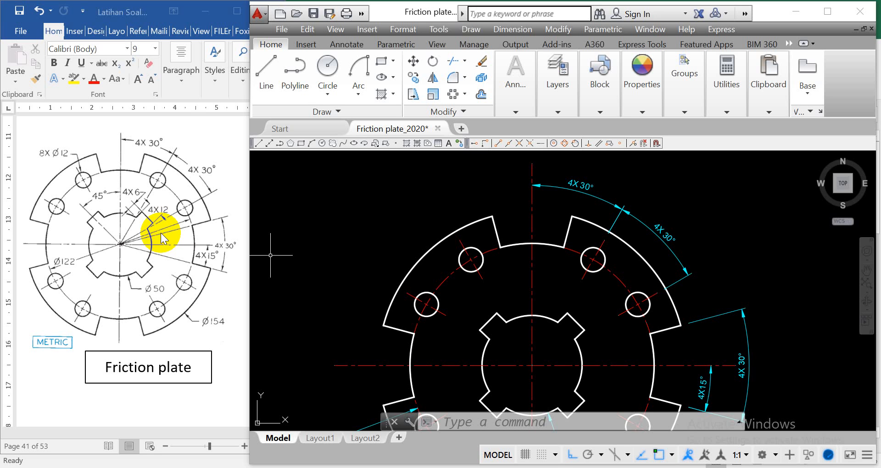
- Draw a line from the plate's center, 40 long at 135°, through the upper-left notch of the bore, with Ortho off
{"action": "left_click", "coordinate": [268, 76]}
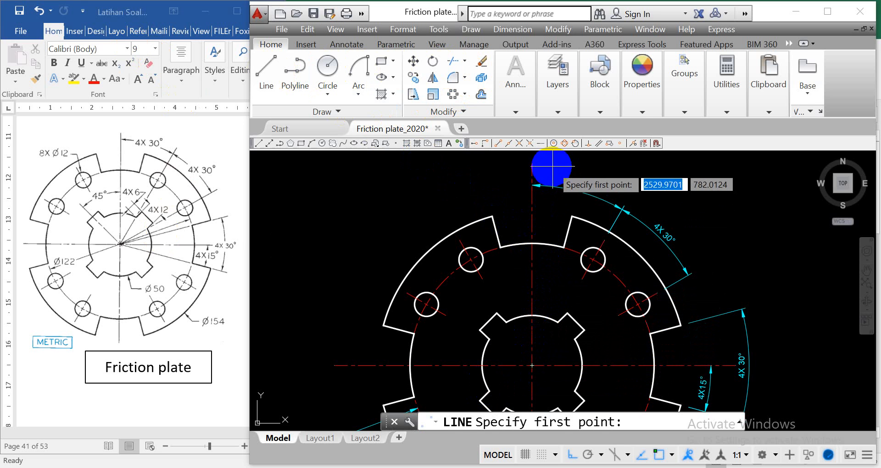
{"action": "left_click", "coordinate": [553, 143]}
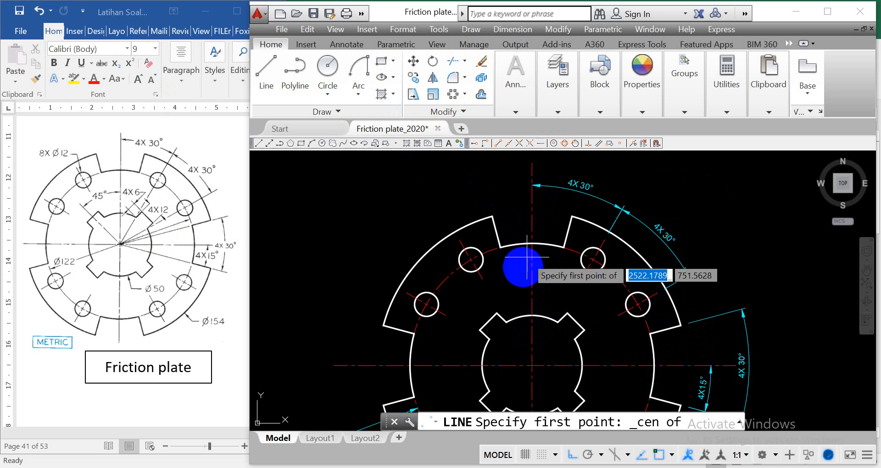
{"action": "left_click", "coordinate": [531, 363]}
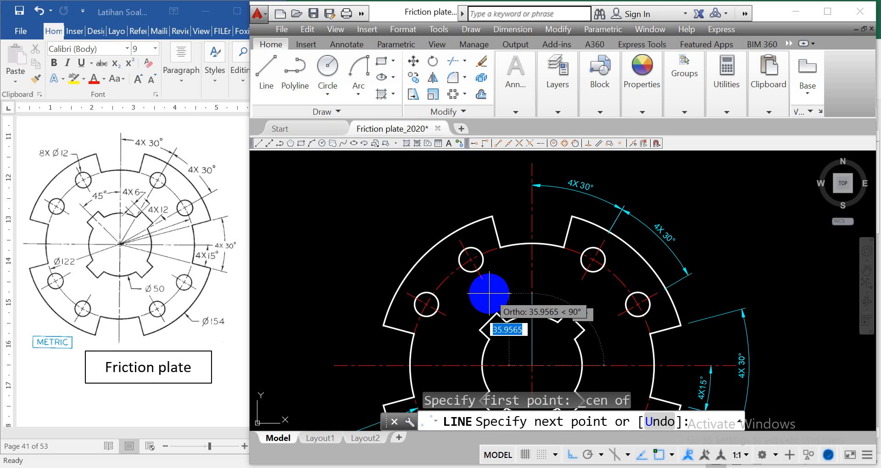
{"action": "key", "text": "F8"}
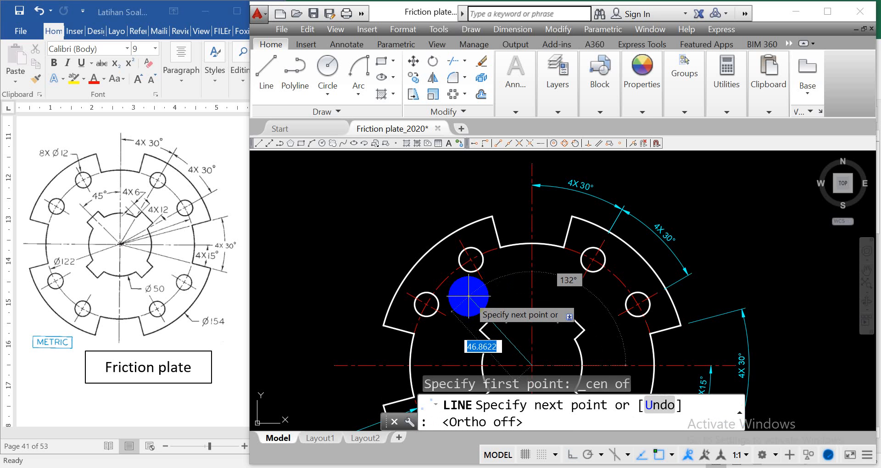
{"action": "key", "text": "F8"}
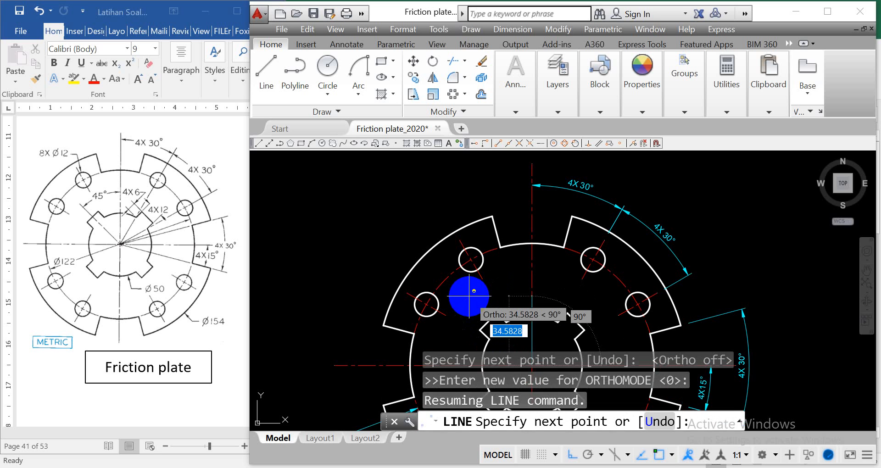
{"action": "key", "text": "F8"}
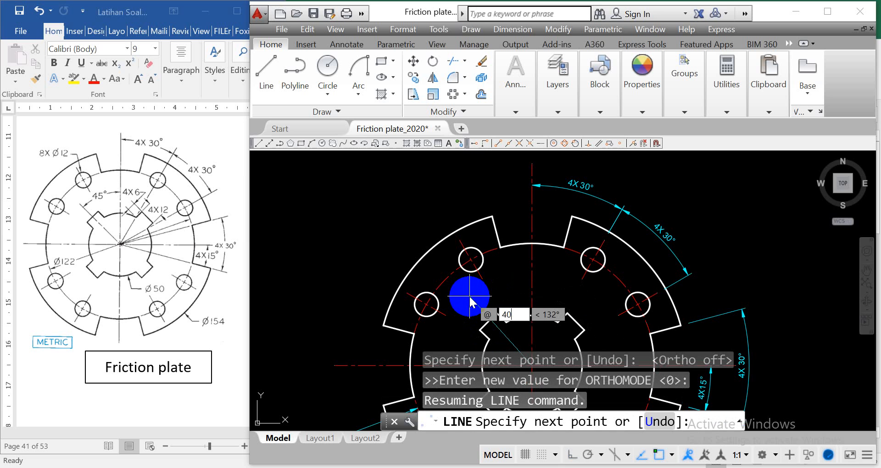
{"action": "key", "text": "Tab"}
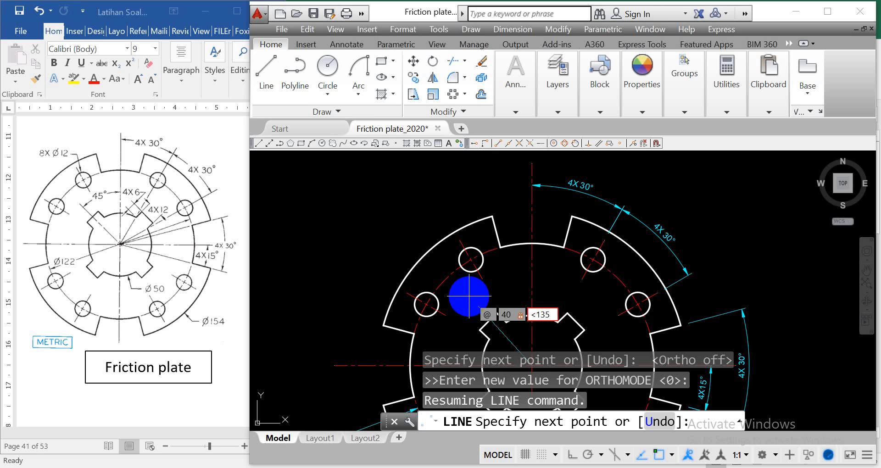
{"action": "key", "text": "Return"}
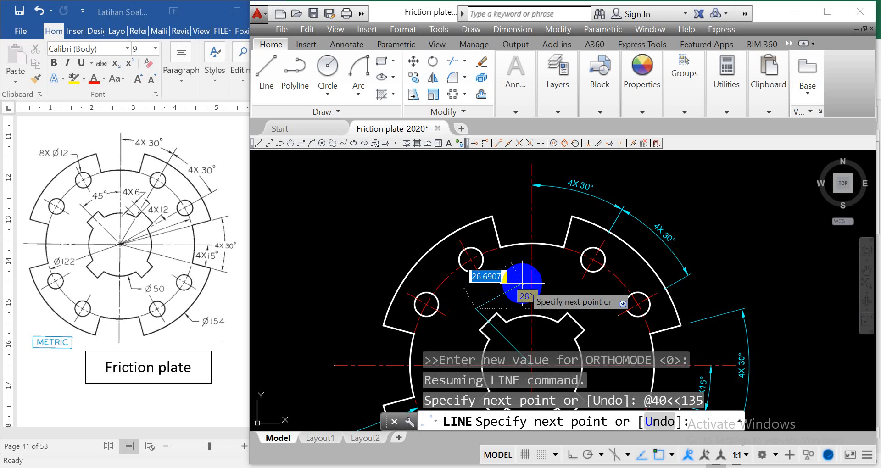
{"action": "key", "text": "Escape"}
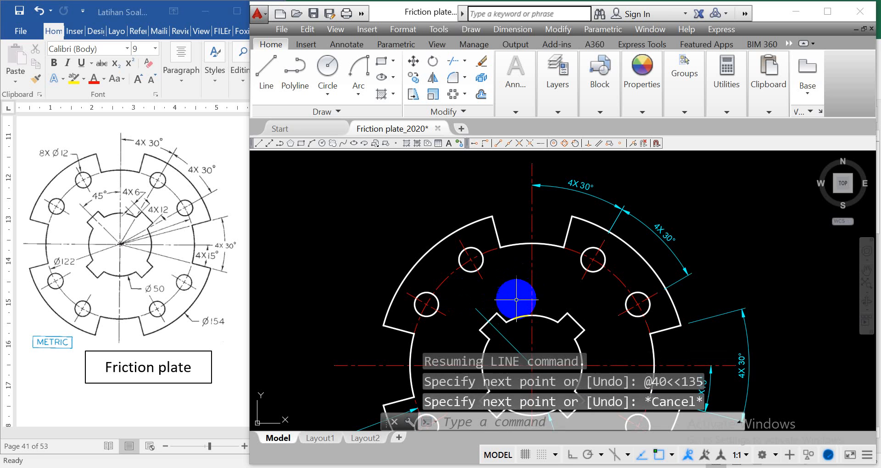
- Move the 135° line through the bore's upper-left notch to the sumbu layer
{"action": "left_click", "coordinate": [505, 340]}
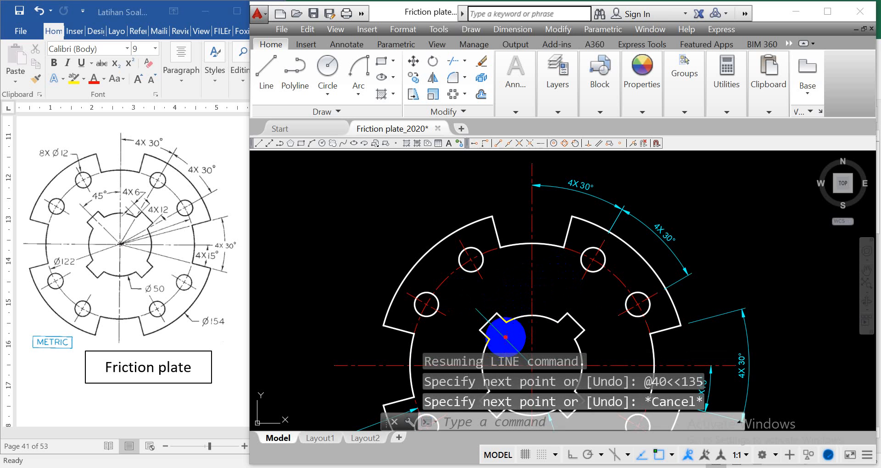
{"action": "left_click", "coordinate": [558, 113]}
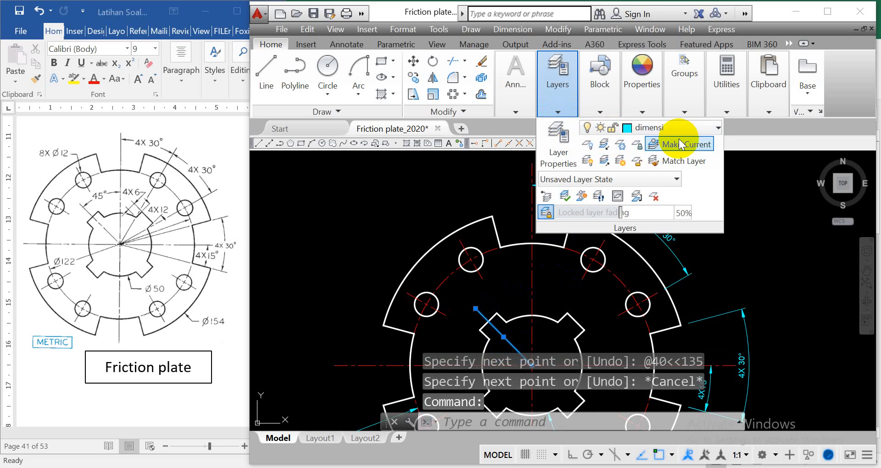
{"action": "left_click", "coordinate": [715, 128]}
{"action": "left_click", "coordinate": [657, 195]}
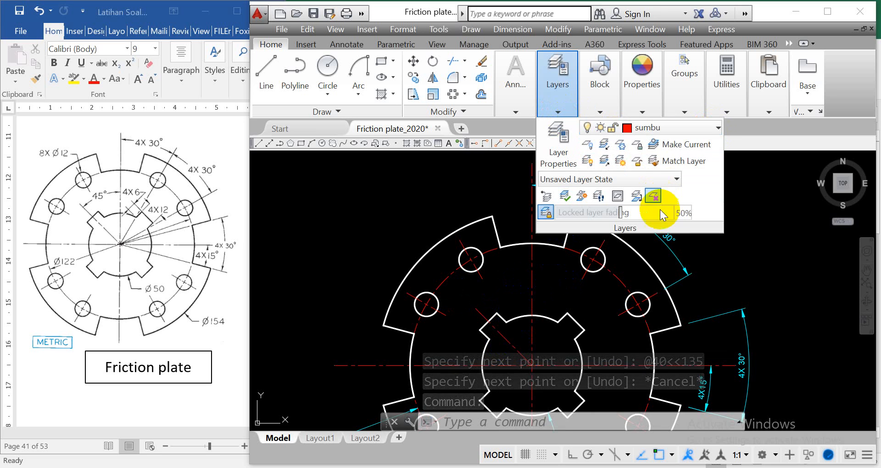
{"action": "key", "text": "Escape"}
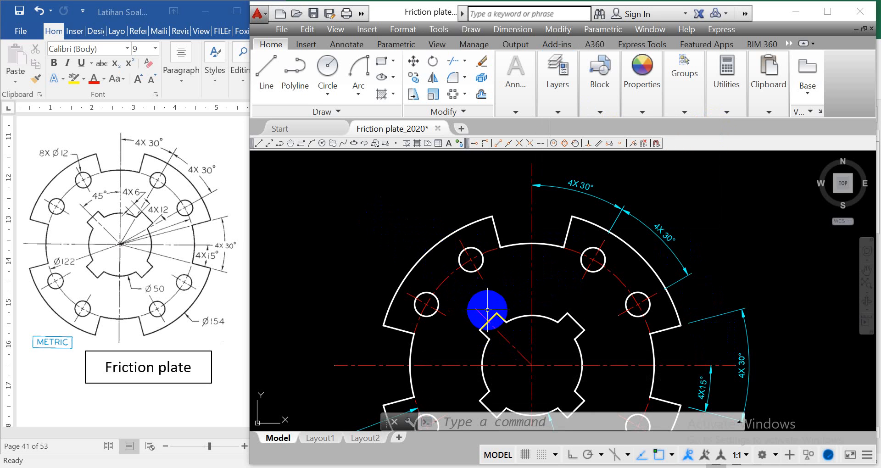
- Add a 45° angular dimension between the diagonal centerline and the vertical centerline, placed just above the bore's upper-left notch
{"action": "left_click", "coordinate": [515, 109]}
{"action": "left_click", "coordinate": [594, 128]}
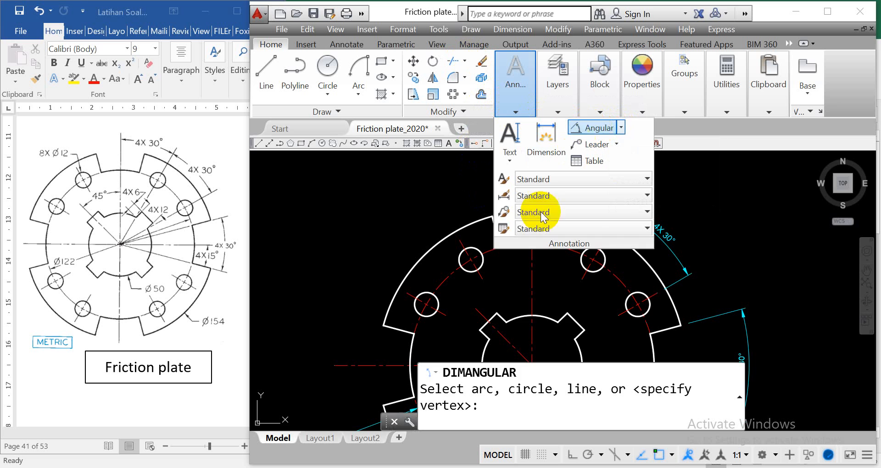
{"action": "left_click", "coordinate": [480, 313]}
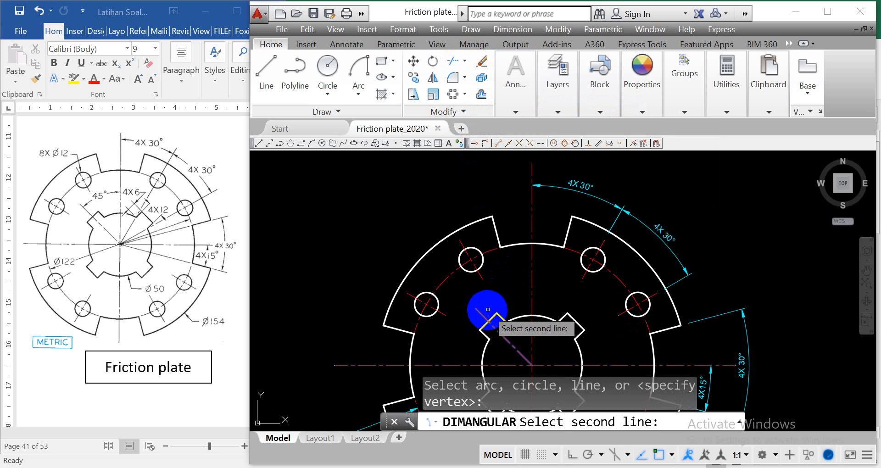
{"action": "left_click", "coordinate": [532, 295]}
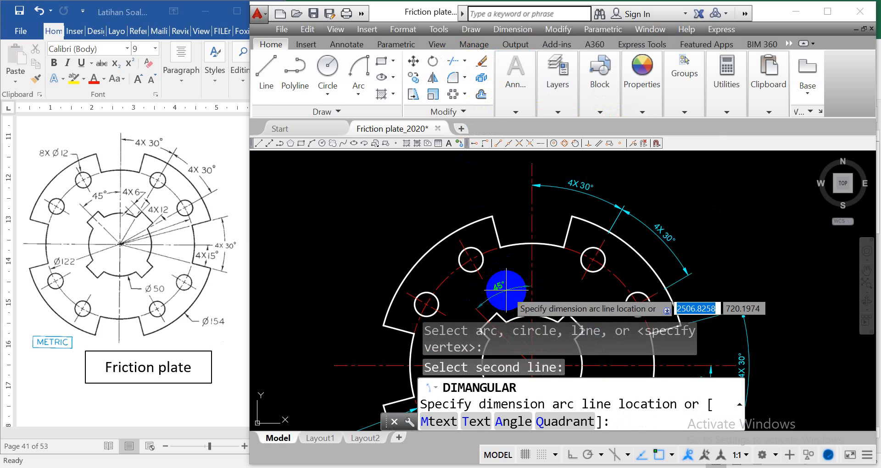
{"action": "left_click", "coordinate": [505, 288]}
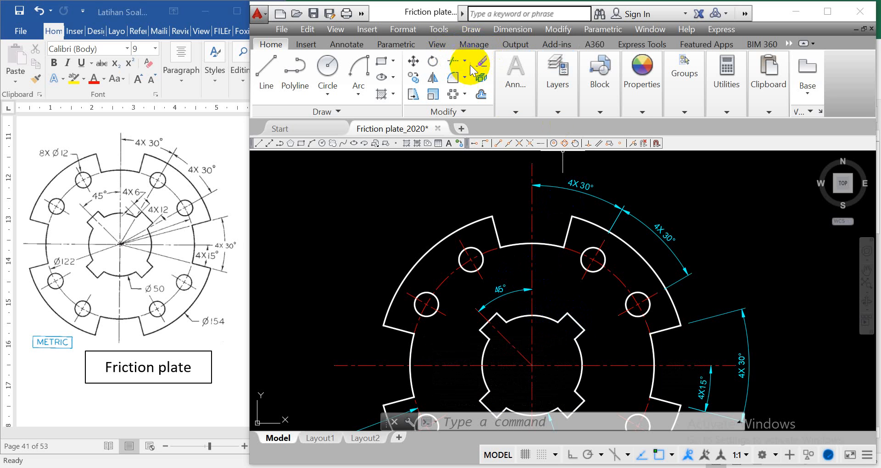
- Add an aligned dimension reading 4X 12 across the outer edge of the bore's upper-right notch, placed just outside the notch
{"action": "left_click", "coordinate": [516, 109]}
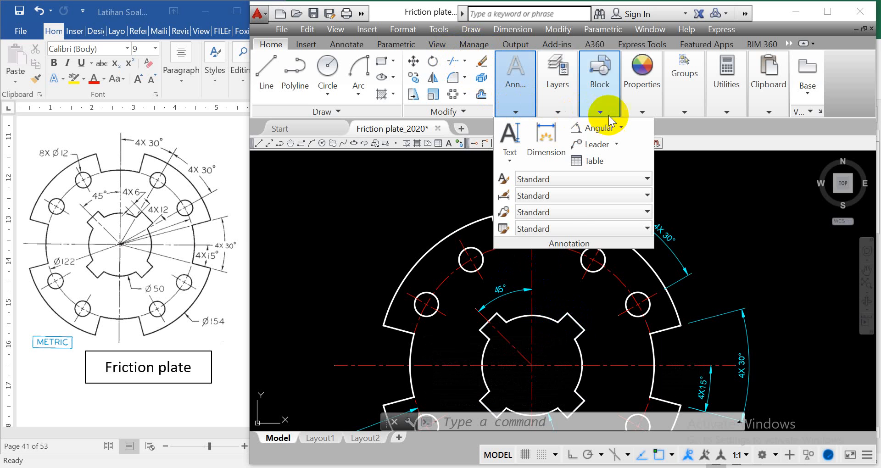
{"action": "left_click", "coordinate": [621, 129]}
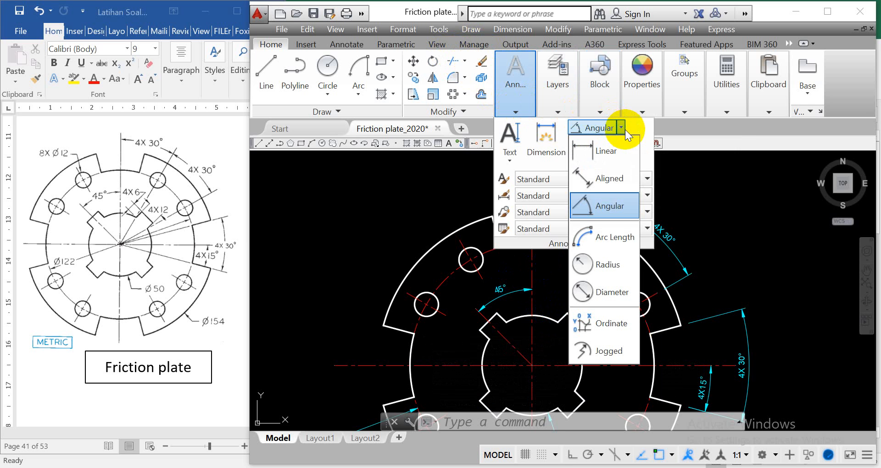
{"action": "left_click", "coordinate": [601, 180]}
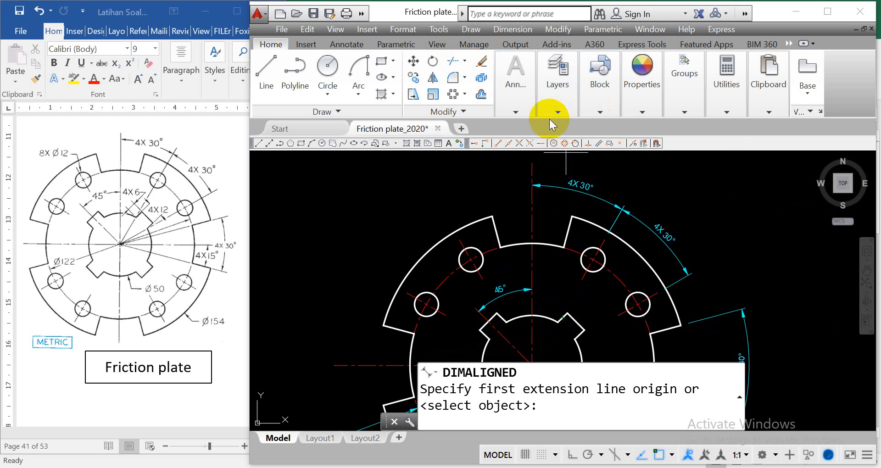
{"action": "left_click", "coordinate": [572, 317]}
{"action": "left_click", "coordinate": [584, 330]}
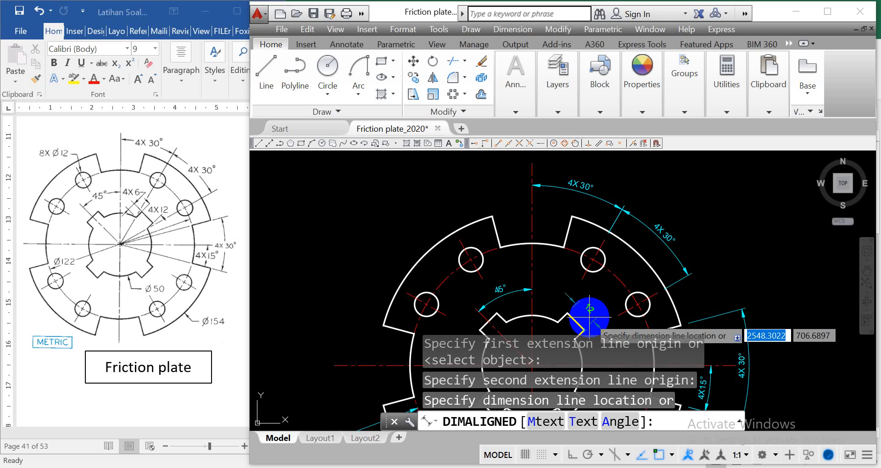
{"action": "type", "text": "m"}
{"action": "key", "text": "Return"}
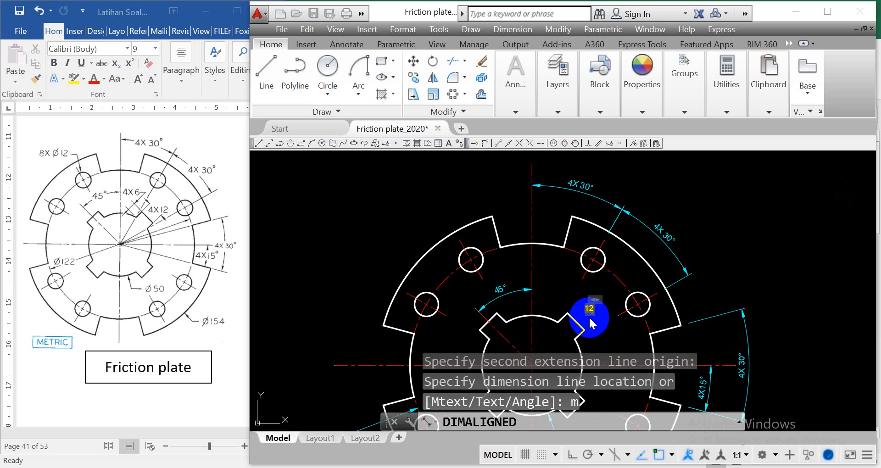
{"action": "type", "text": "4"}
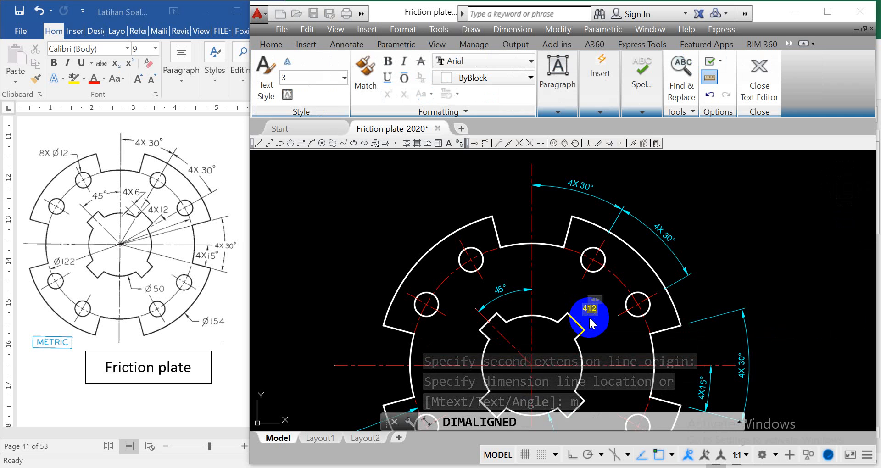
{"action": "type", "text": "X"}
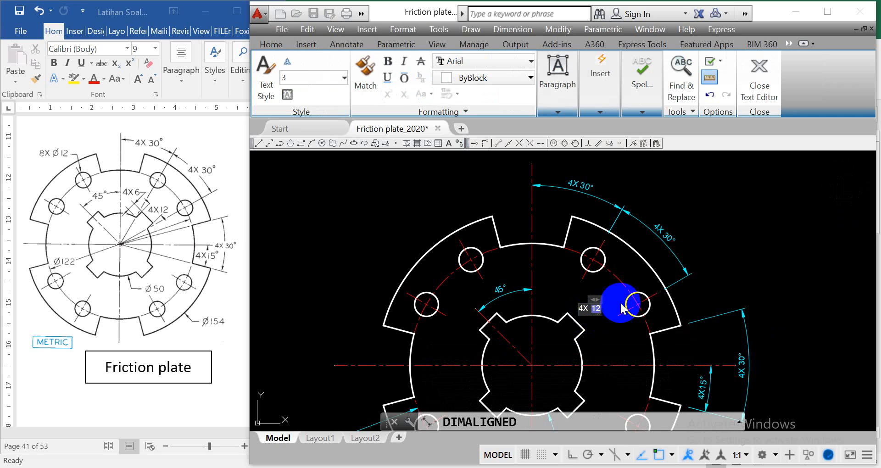
{"action": "left_click", "coordinate": [621, 309]}
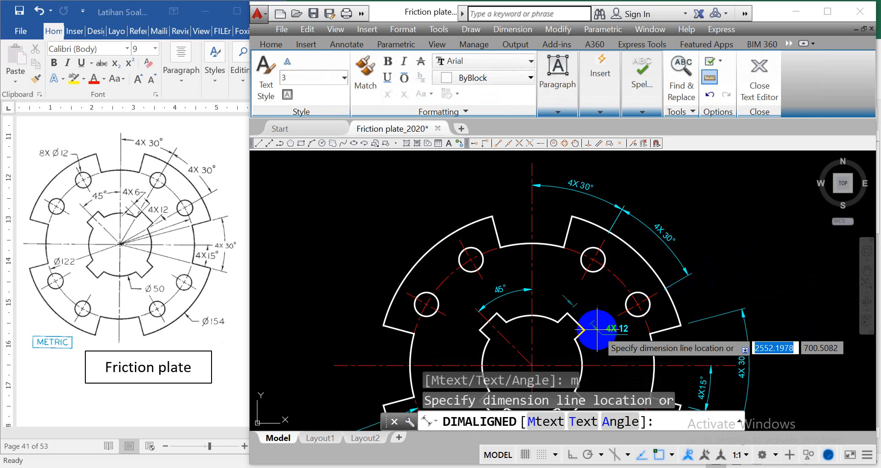
{"action": "left_click", "coordinate": [591, 326]}
{"action": "scroll", "coordinate": [590, 330], "scroll_direction": "up", "scroll_amount": 4}
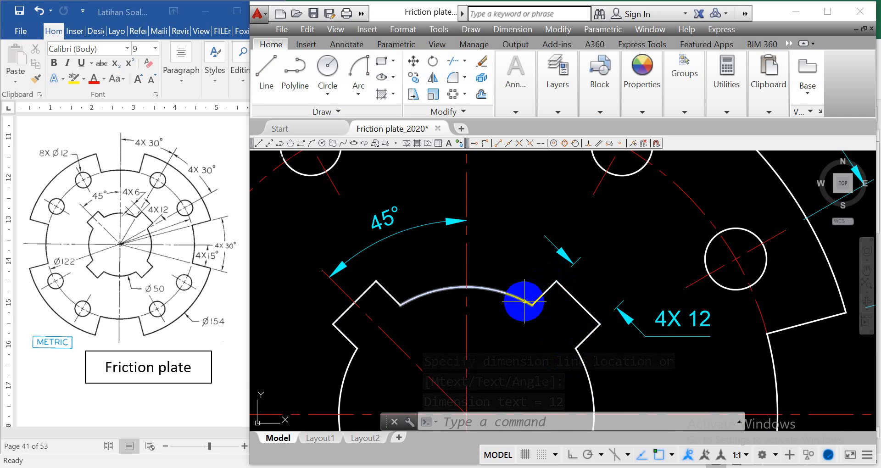
{"action": "left_click", "coordinate": [574, 143]}
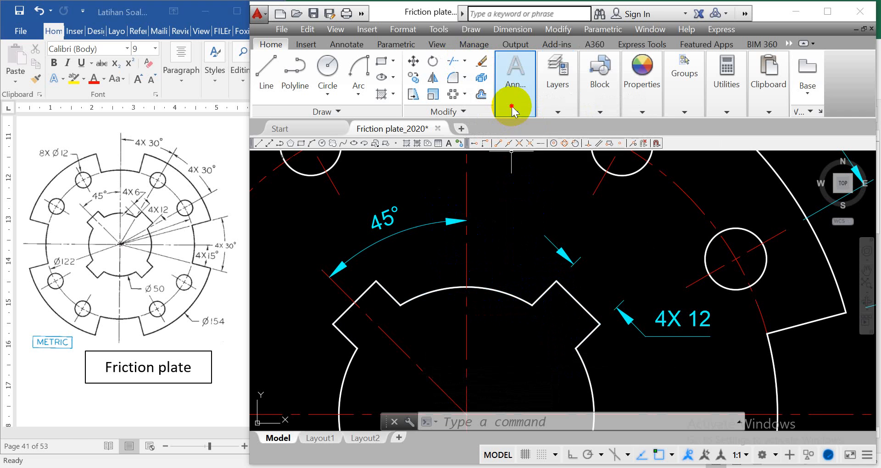
{"action": "mouse_move", "coordinate": [508, 108]}
{"action": "left_click", "coordinate": [596, 128]}
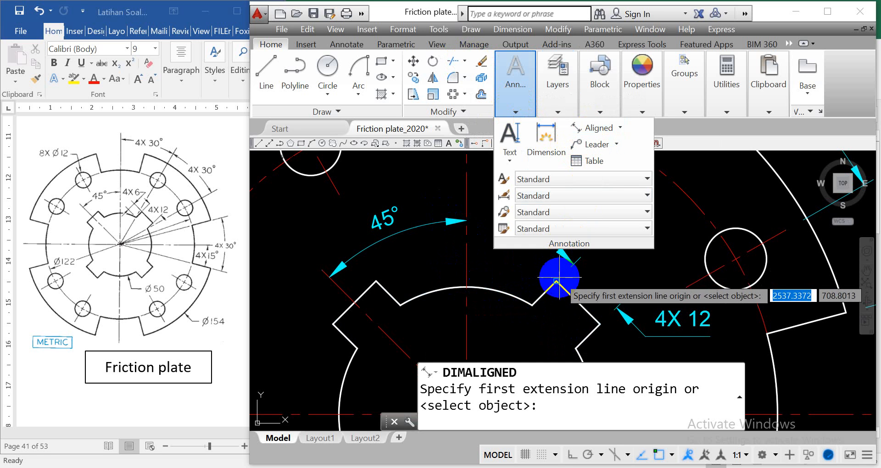
{"action": "left_click", "coordinate": [556, 281]}
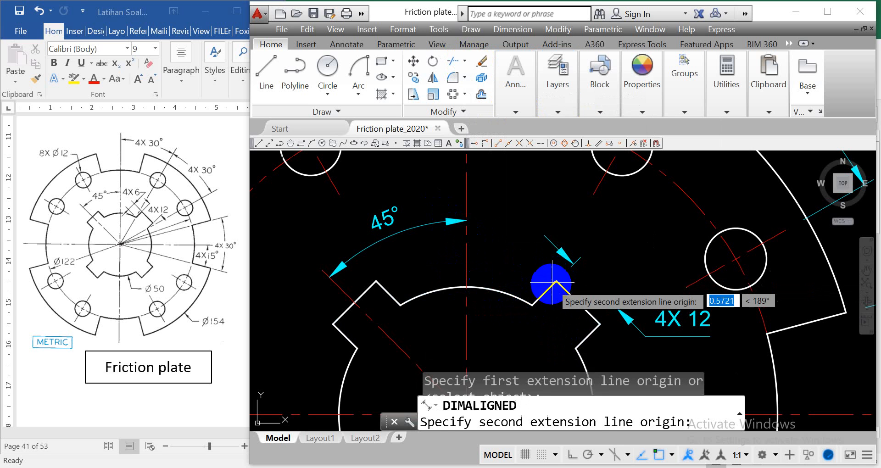
{"action": "left_click", "coordinate": [532, 304]}
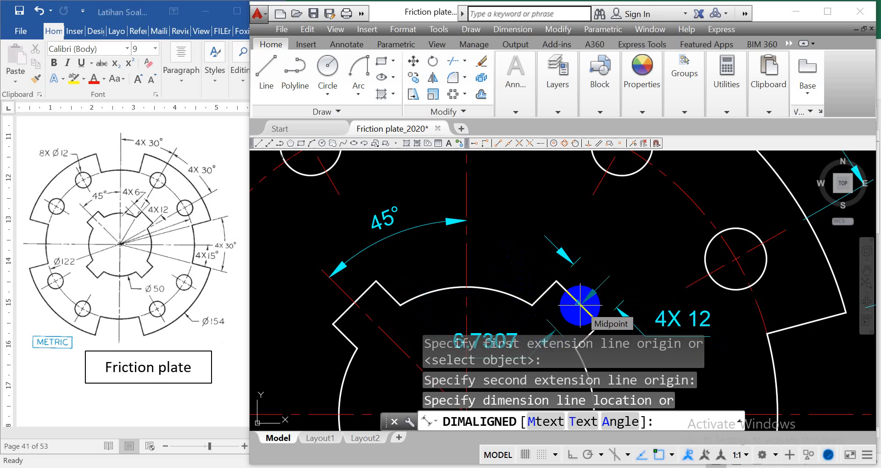
{"action": "key", "text": "Escape"}
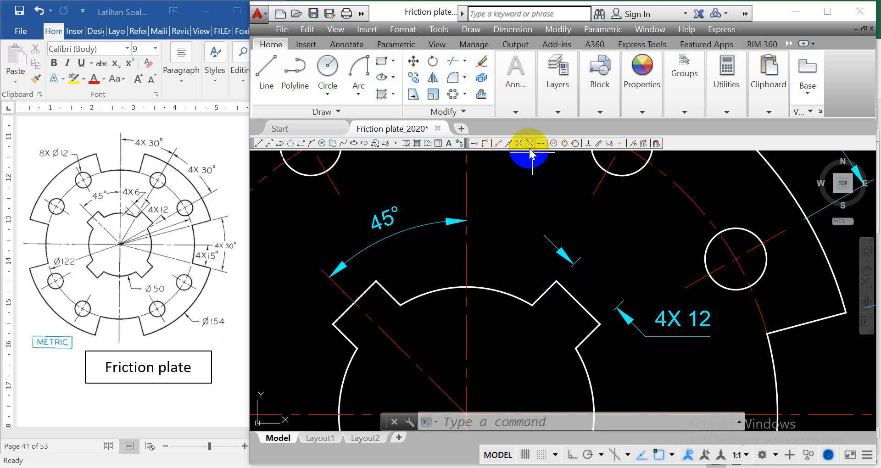
- Try to offset the outer edge of the bore's upper-right notch with a distance of 6
{"action": "left_click", "coordinate": [480, 95]}
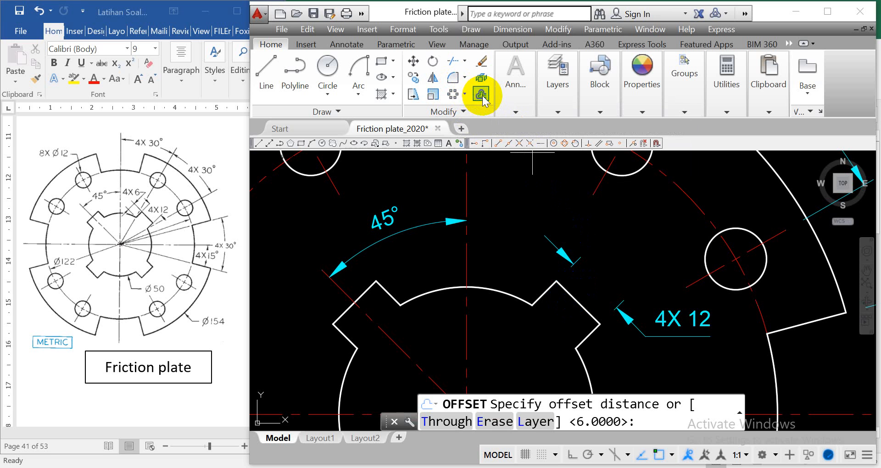
{"action": "key", "text": "Return"}
{"action": "left_click", "coordinate": [573, 297]}
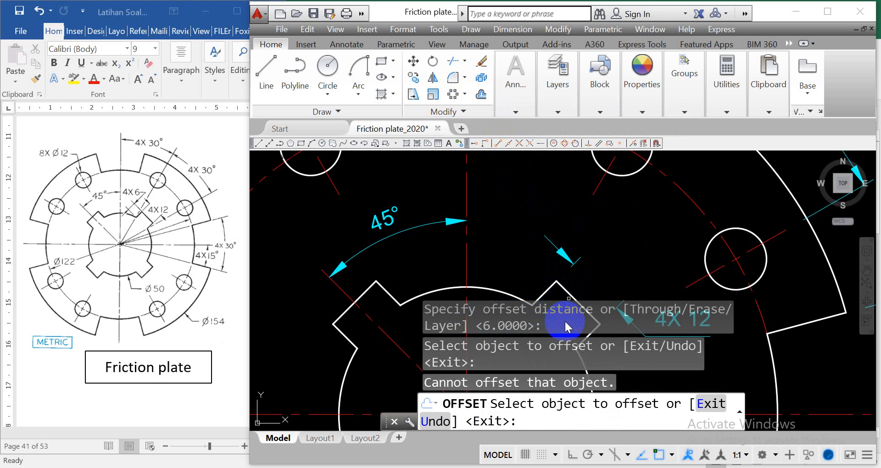
{"action": "scroll", "coordinate": [562, 303], "scroll_direction": "up", "scroll_amount": 2}
{"action": "scroll", "coordinate": [568, 277], "scroll_direction": "down", "scroll_amount": 7}
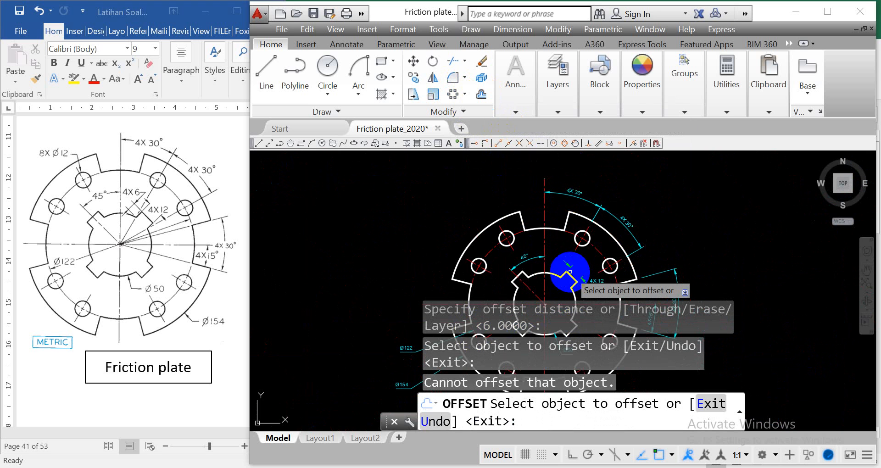
{"action": "scroll", "coordinate": [569, 272], "scroll_direction": "up", "scroll_amount": 4}
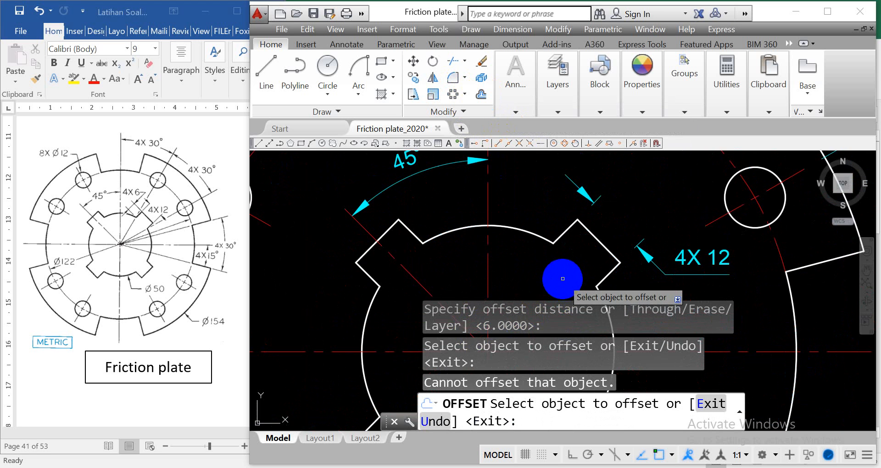
{"action": "left_click", "coordinate": [596, 242]}
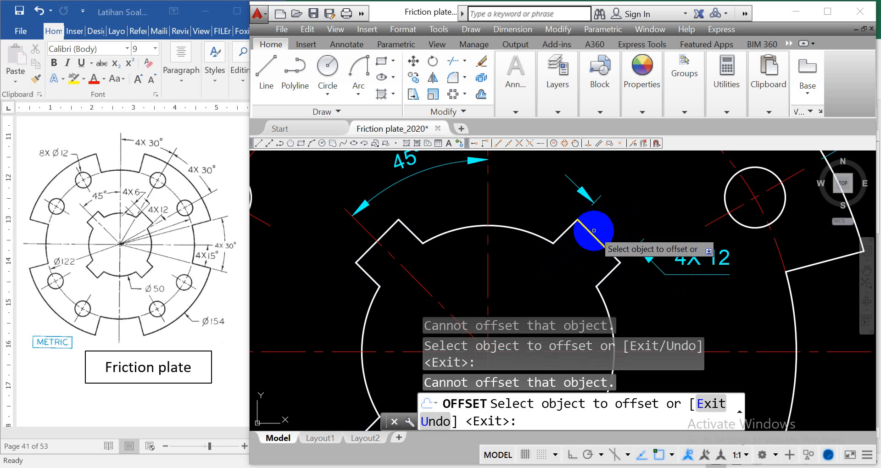
{"action": "key", "text": "Escape"}
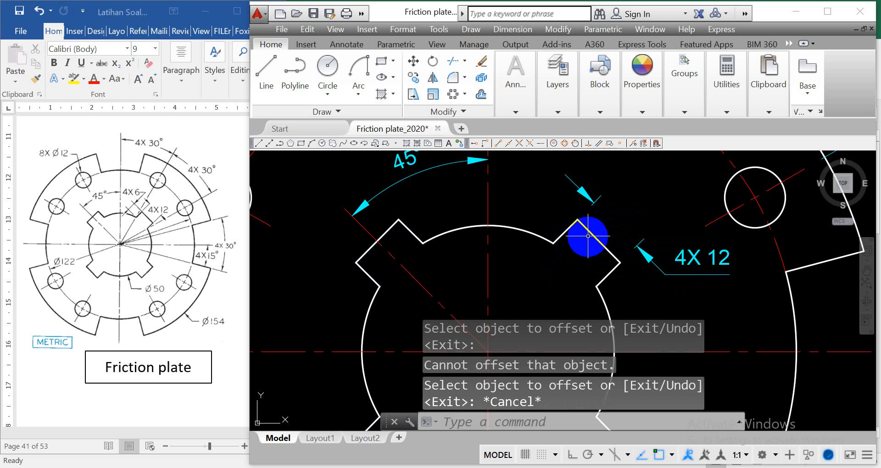
- Explode the polar array of the four bore notches into separate objects
{"action": "left_click", "coordinate": [589, 233]}
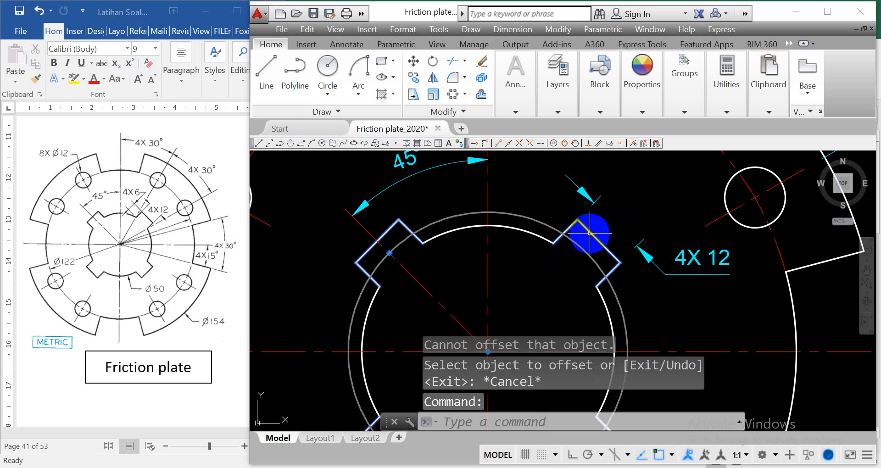
{"action": "key", "text": "Escape"}
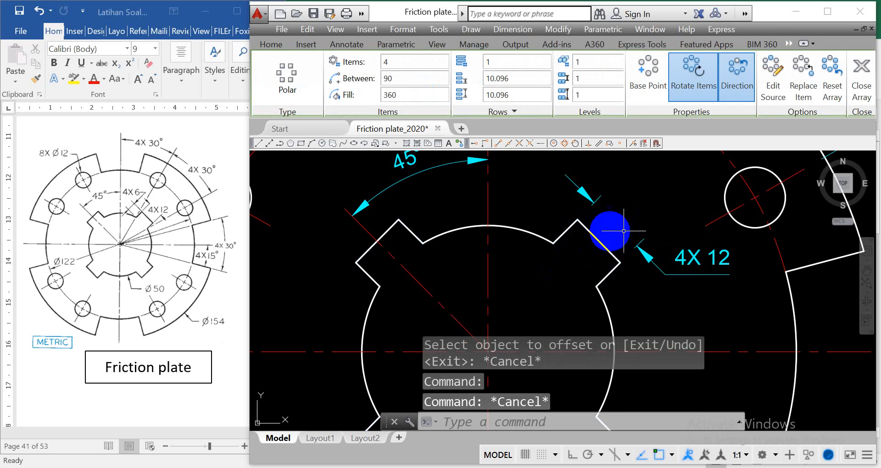
{"action": "left_click", "coordinate": [593, 235]}
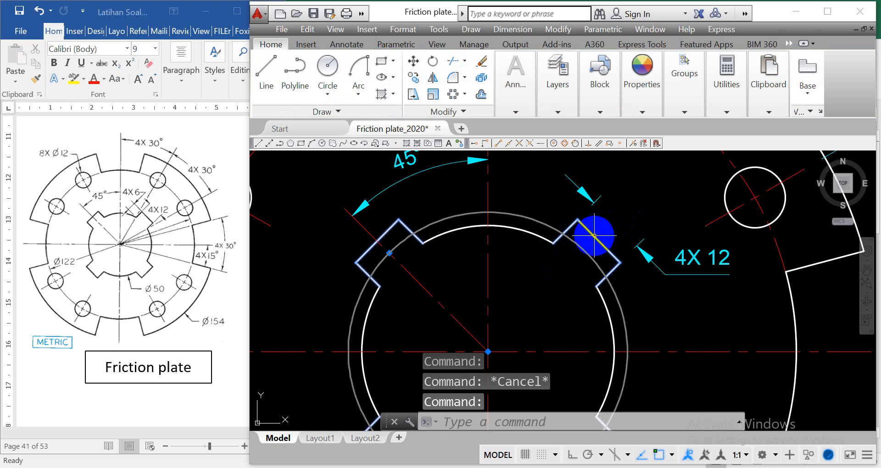
{"action": "key", "text": "Escape"}
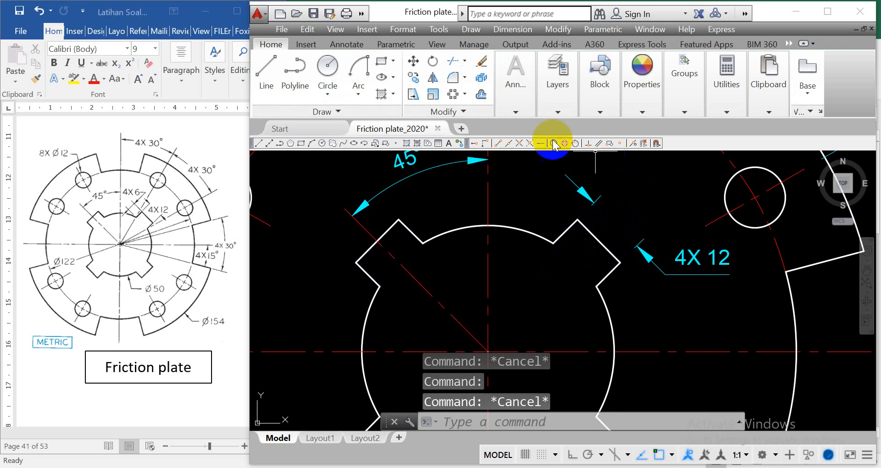
{"action": "left_click", "coordinate": [467, 112]}
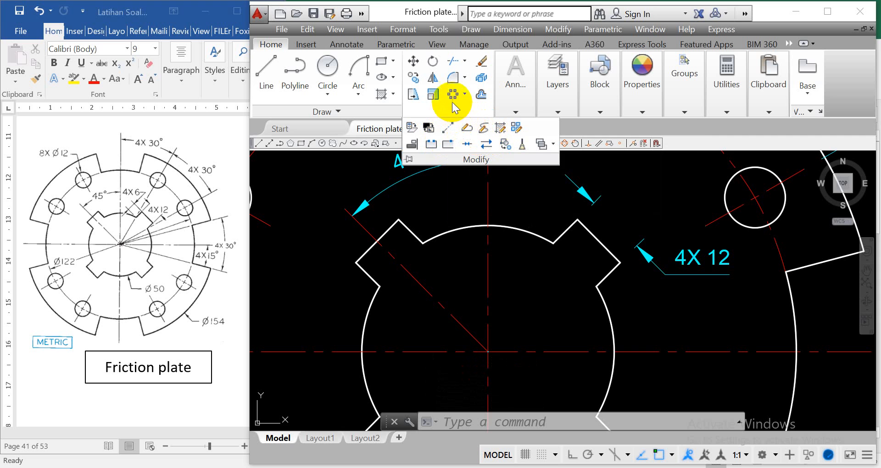
{"action": "left_click", "coordinate": [480, 78]}
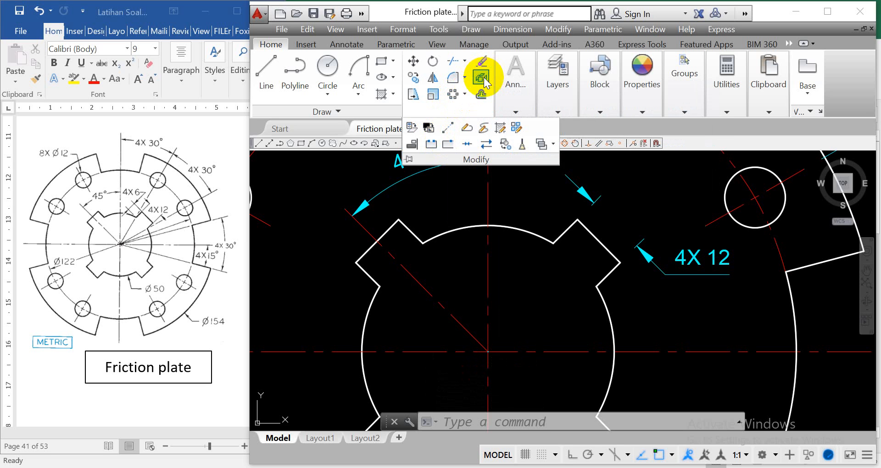
{"action": "left_click", "coordinate": [597, 240]}
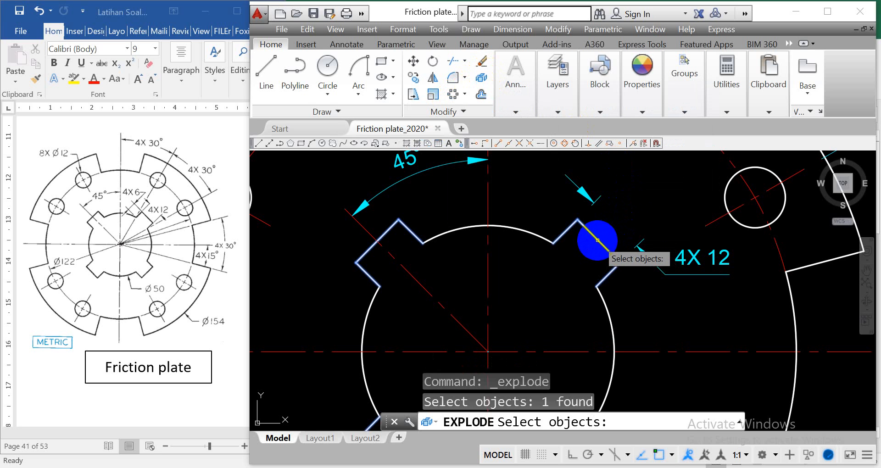
{"action": "left_click", "coordinate": [597, 239]}
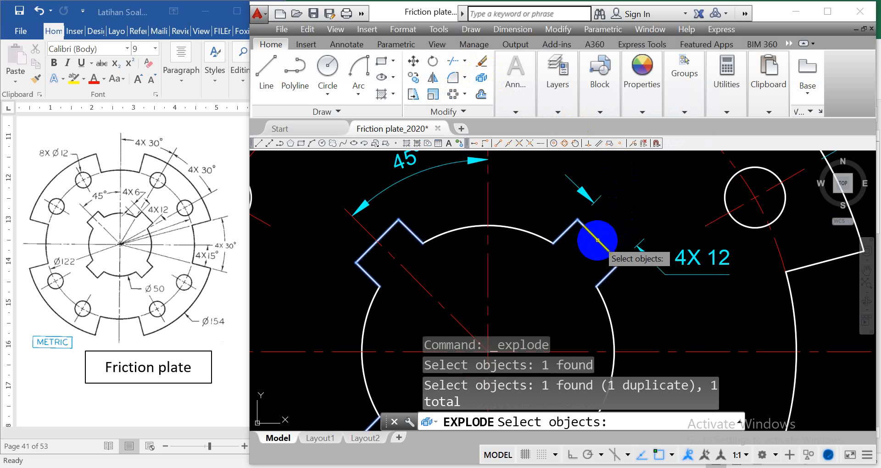
{"action": "key", "text": "Return"}
{"action": "left_click", "coordinate": [597, 240]}
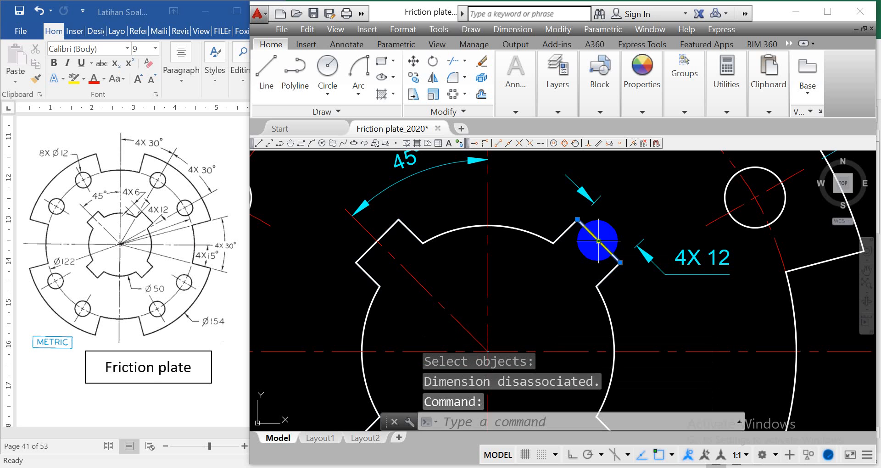
{"action": "key", "text": "Escape"}
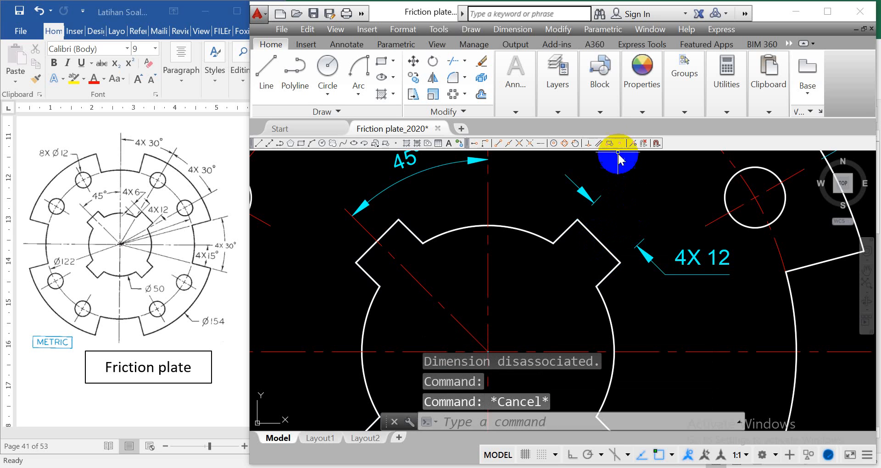
- Offset the outer edge of the bore's upper-right notch by 6 toward the bore centre as a construction line
{"action": "left_click", "coordinate": [480, 94]}
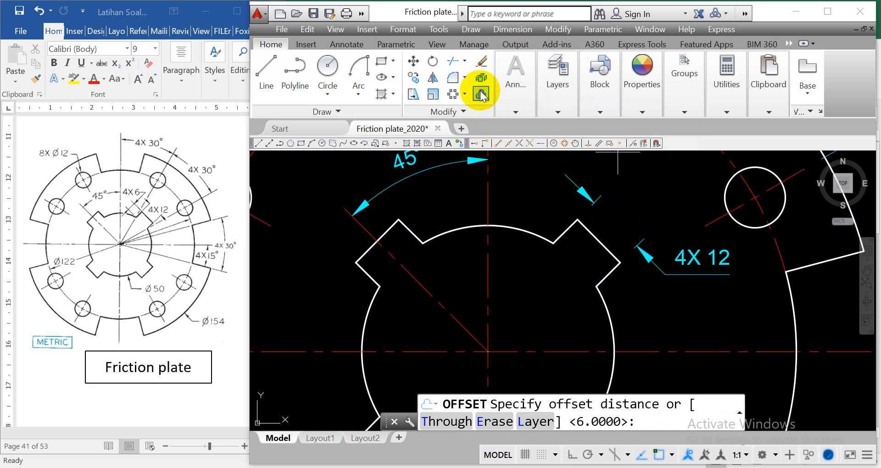
{"action": "key", "text": "Return"}
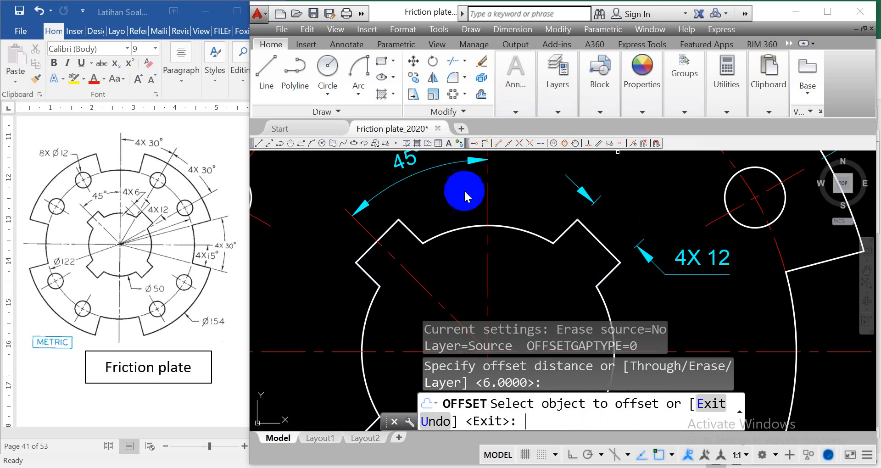
{"action": "left_click", "coordinate": [590, 232]}
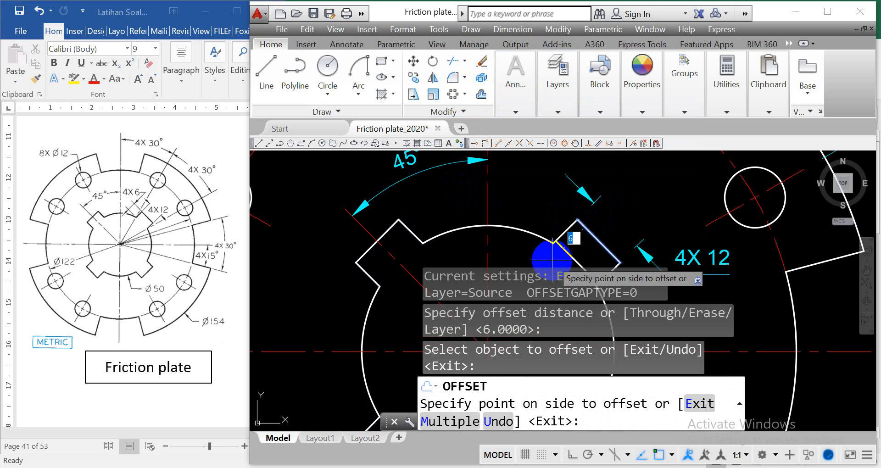
{"action": "left_click", "coordinate": [553, 259]}
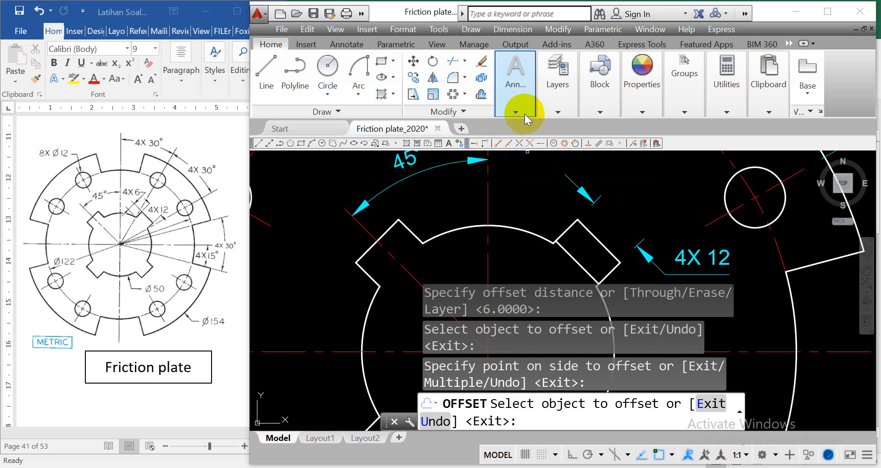
- Add an aligned dimension reading 4X 6 from the upper-right notch's outer corner to the offset line's upper end, placed above the bore
{"action": "left_click", "coordinate": [516, 103]}
{"action": "left_click", "coordinate": [586, 130]}
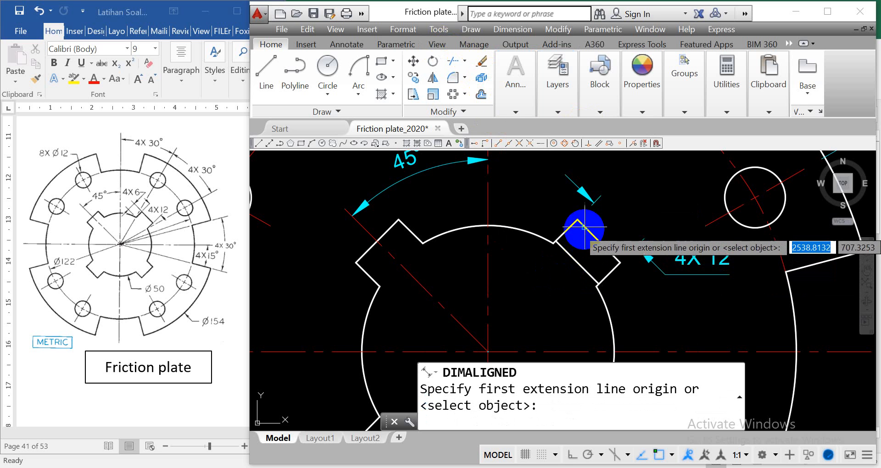
{"action": "left_click", "coordinate": [577, 220]}
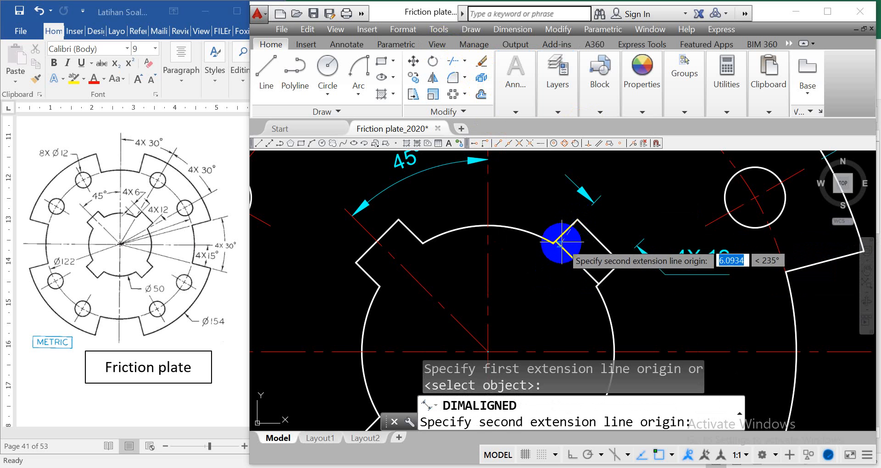
{"action": "left_click", "coordinate": [556, 241]}
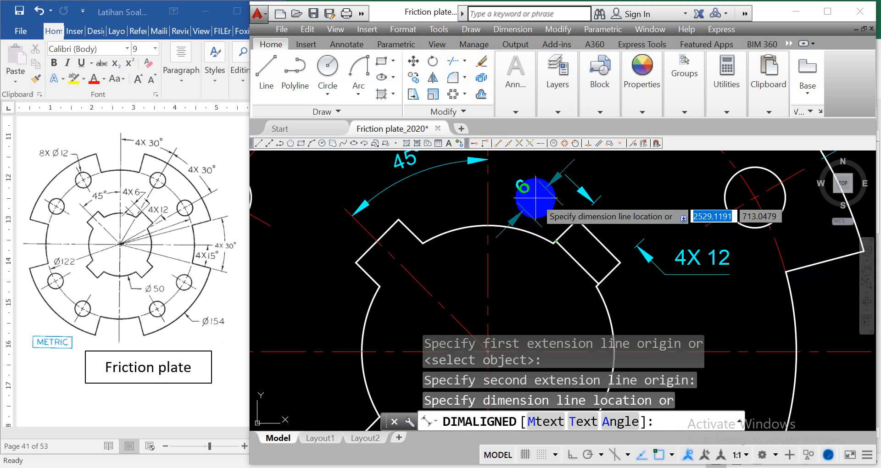
{"action": "type", "text": "m"}
{"action": "key", "text": "Return"}
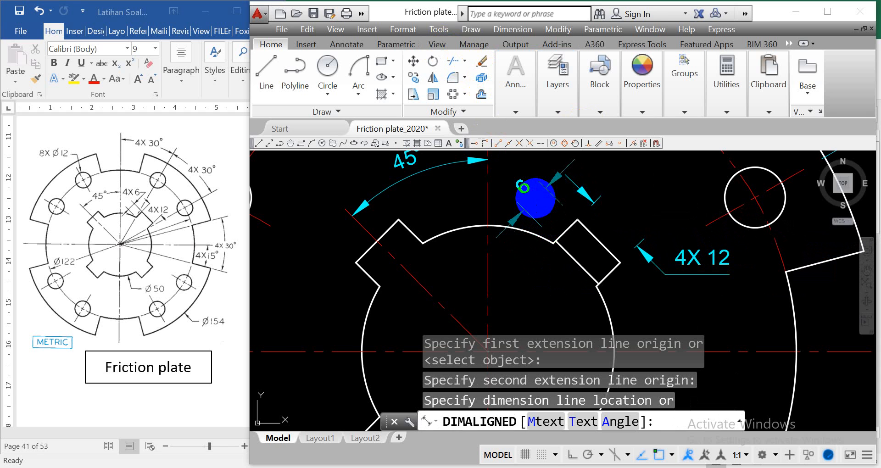
{"action": "type", "text": "4X 6"}
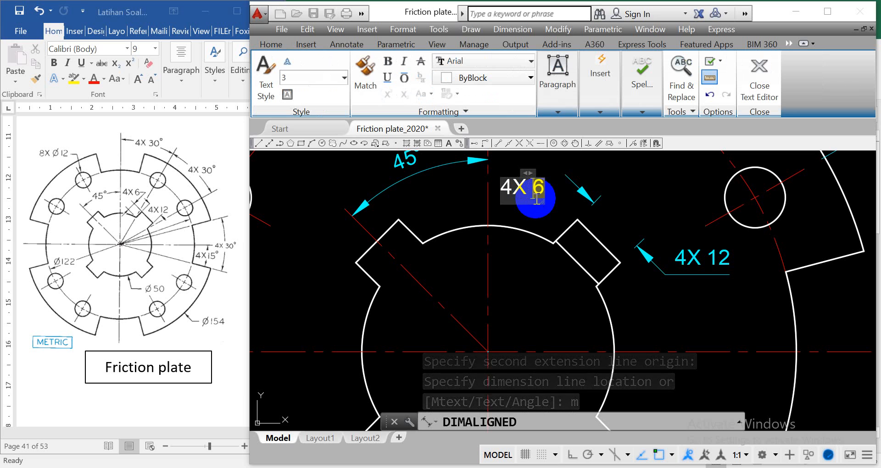
{"action": "left_click", "coordinate": [620, 168]}
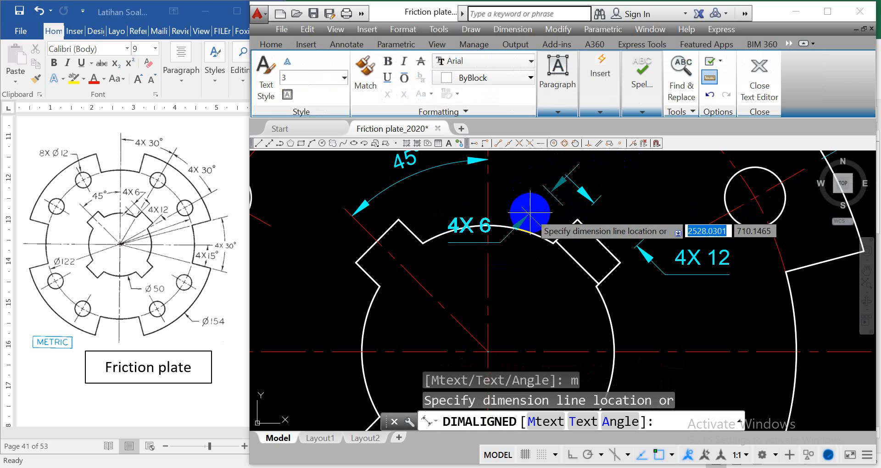
{"action": "left_click", "coordinate": [520, 202]}
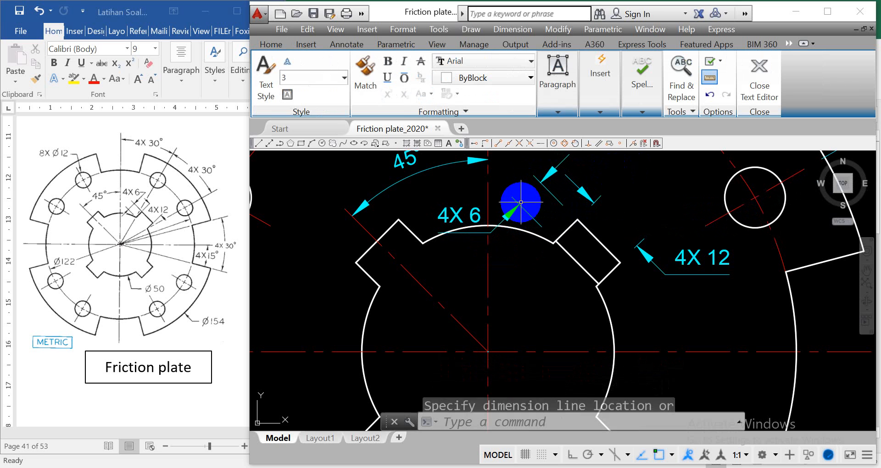
- Move the 4X 6 dimension text from beside the 45° dimension to above the upper-right notch
{"action": "left_click", "coordinate": [457, 215]}
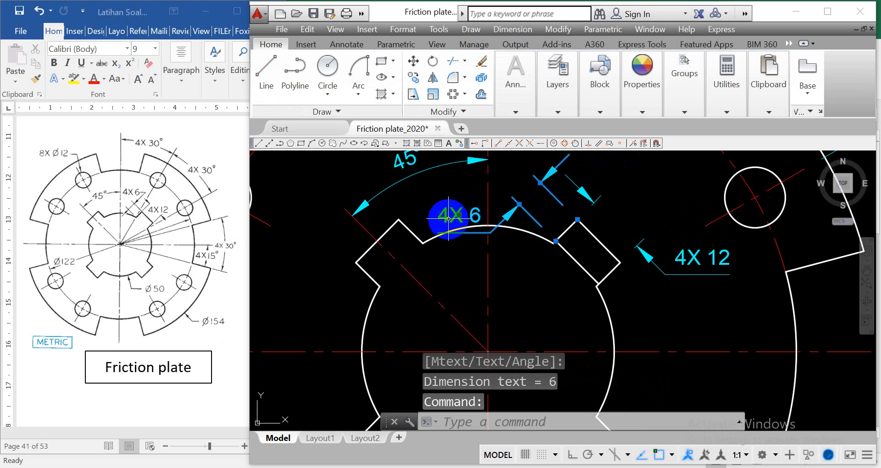
{"action": "left_click", "coordinate": [448, 220]}
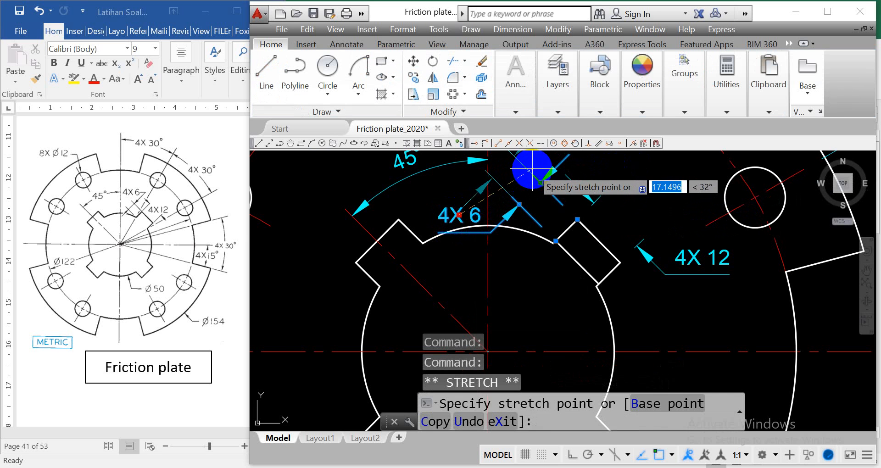
{"action": "scroll", "coordinate": [532, 170], "scroll_direction": "down", "scroll_amount": 5}
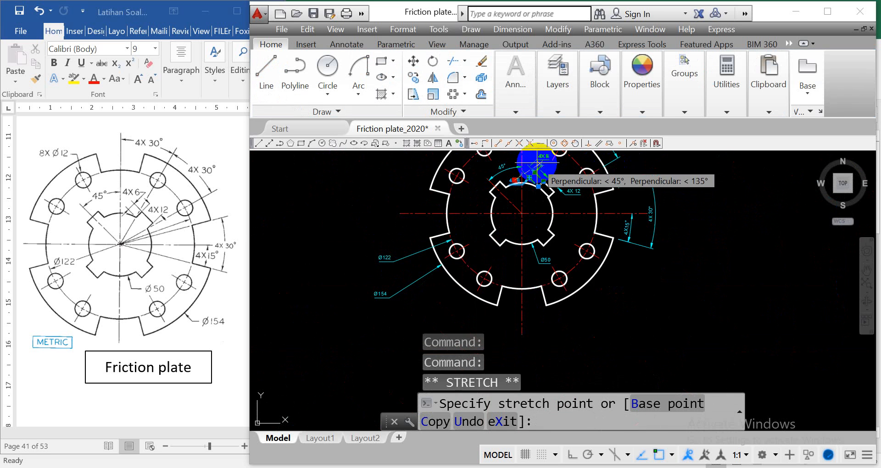
{"action": "scroll", "coordinate": [537, 166], "scroll_direction": "down", "scroll_amount": 4}
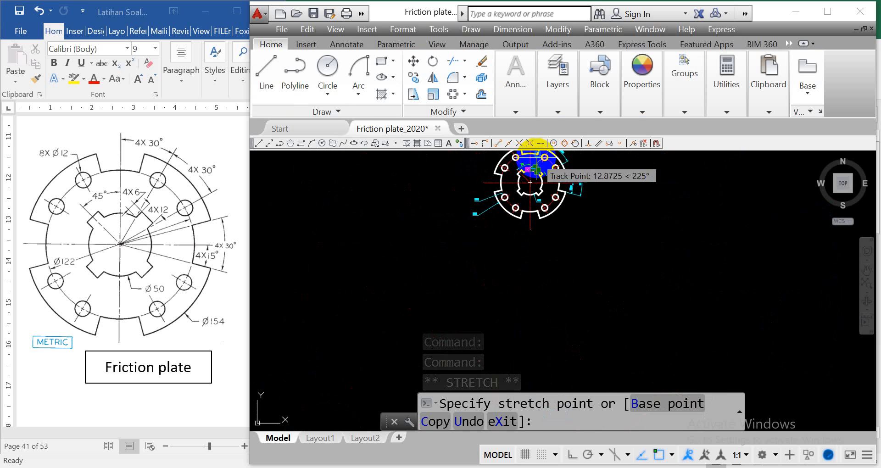
{"action": "scroll", "coordinate": [530, 179], "scroll_direction": "up", "scroll_amount": 8}
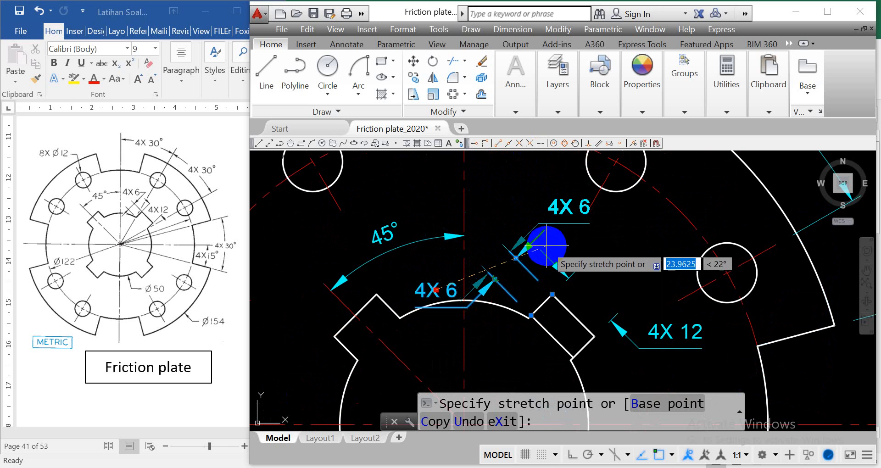
{"action": "left_click", "coordinate": [546, 245]}
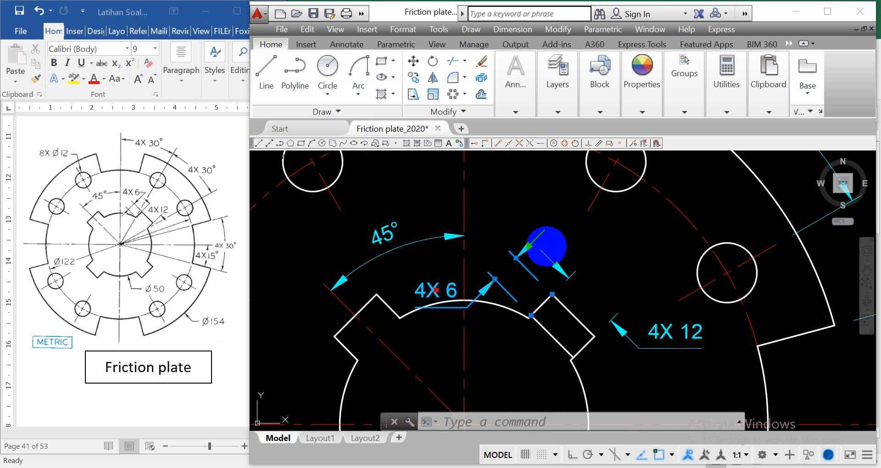
{"action": "key", "text": "Escape"}
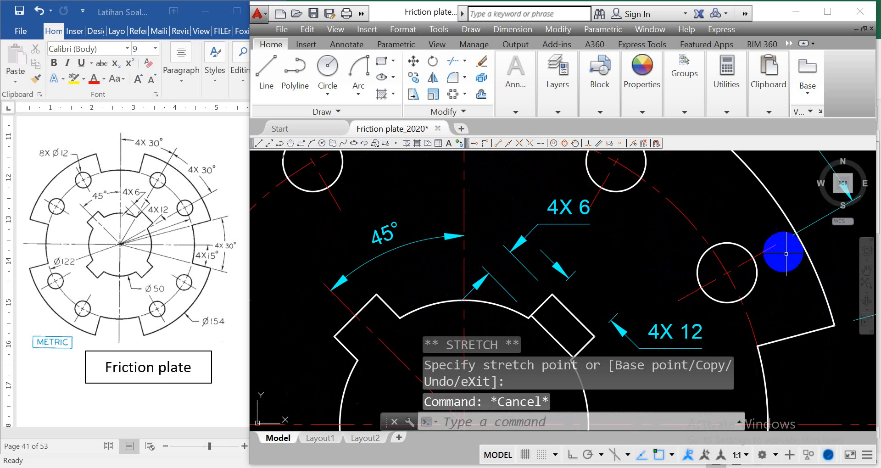
- Erase the offset construction line across the base of the bore's upper-right notch
{"action": "left_click", "coordinate": [542, 326]}
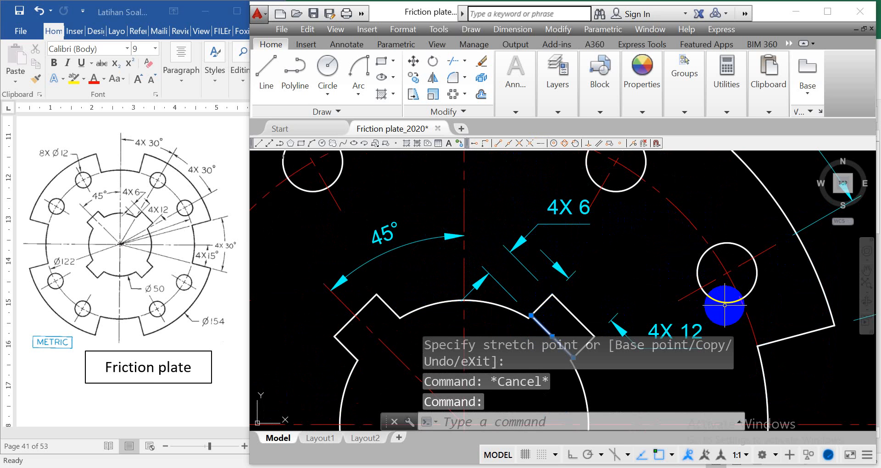
{"action": "key", "text": "Delete"}
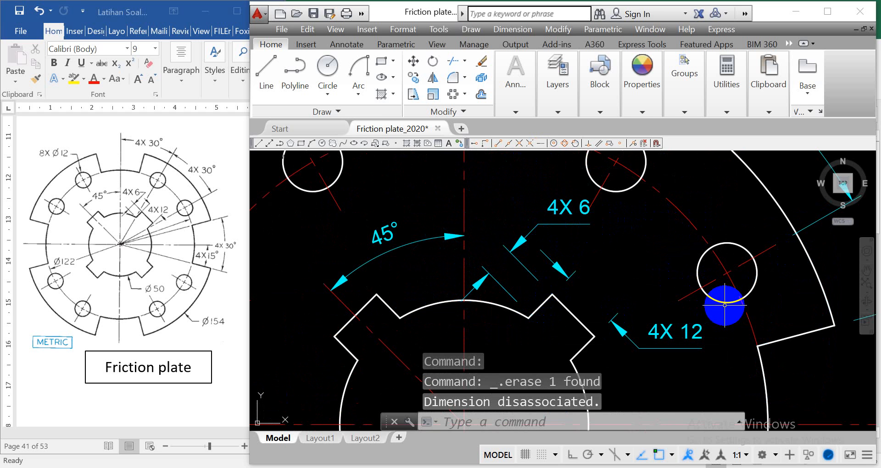
- Add a diameter dimension reading 8X Ø12 to the small hole just left of the top slot, placed outside the plate
{"action": "scroll", "coordinate": [440, 190], "scroll_direction": "down", "scroll_amount": 4}
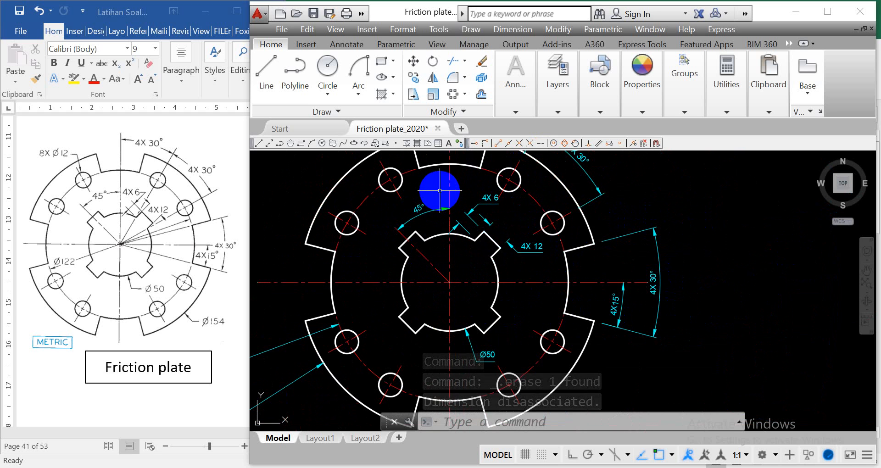
{"action": "scroll", "coordinate": [422, 279], "scroll_direction": "down", "scroll_amount": 4}
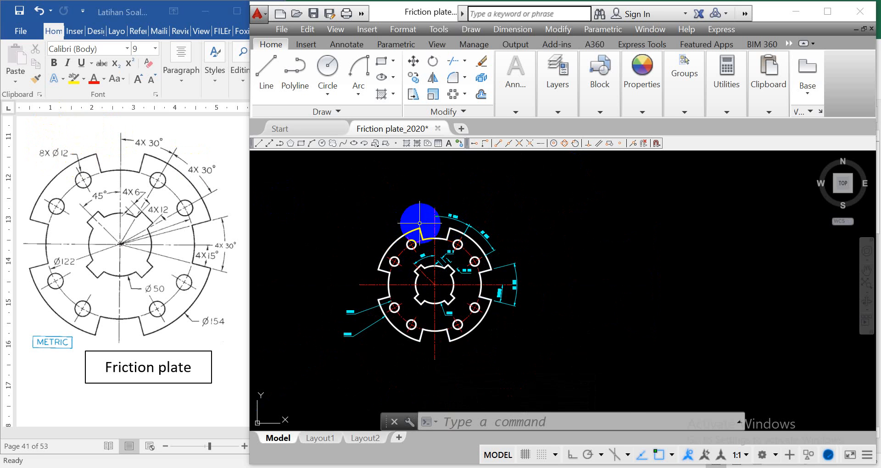
{"action": "scroll", "coordinate": [419, 223], "scroll_direction": "up", "scroll_amount": 4}
{"action": "scroll", "coordinate": [419, 223], "scroll_direction": "up", "scroll_amount": 2}
{"action": "left_click", "coordinate": [512, 88]}
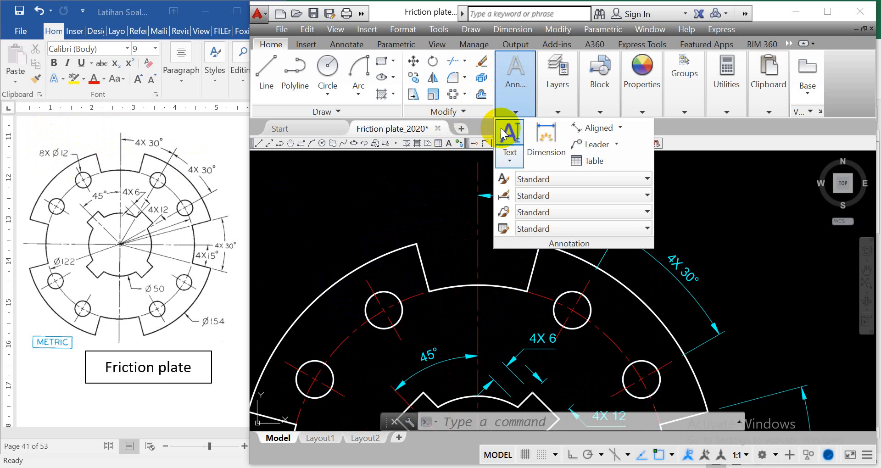
{"action": "left_click", "coordinate": [619, 129]}
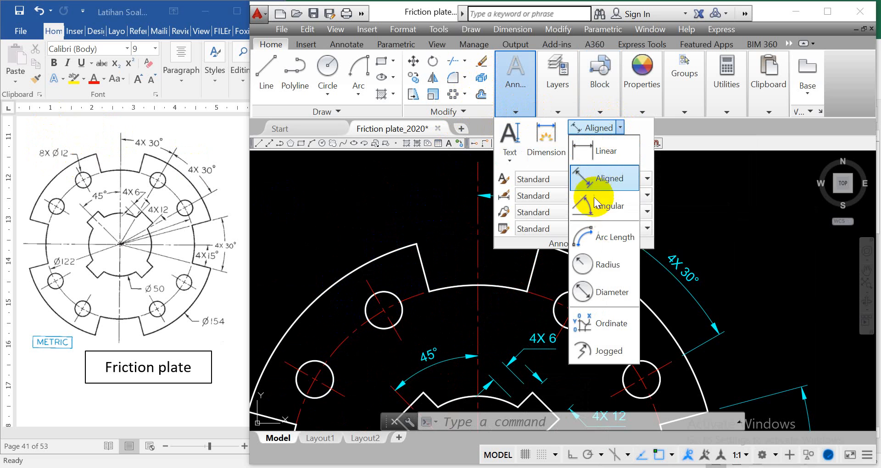
{"action": "left_click", "coordinate": [598, 291]}
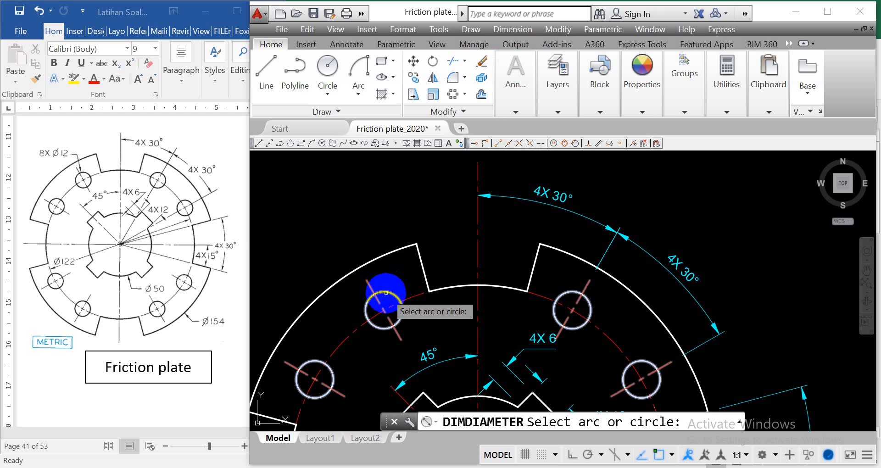
{"action": "left_click", "coordinate": [385, 294]}
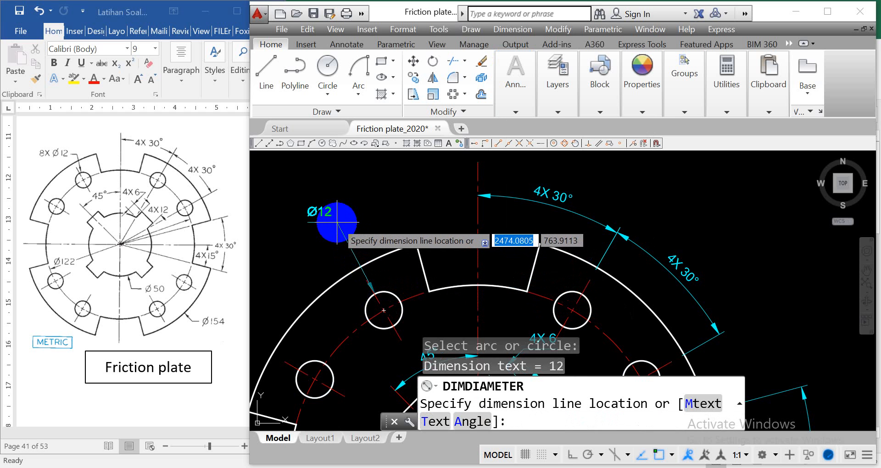
{"action": "type", "text": "m"}
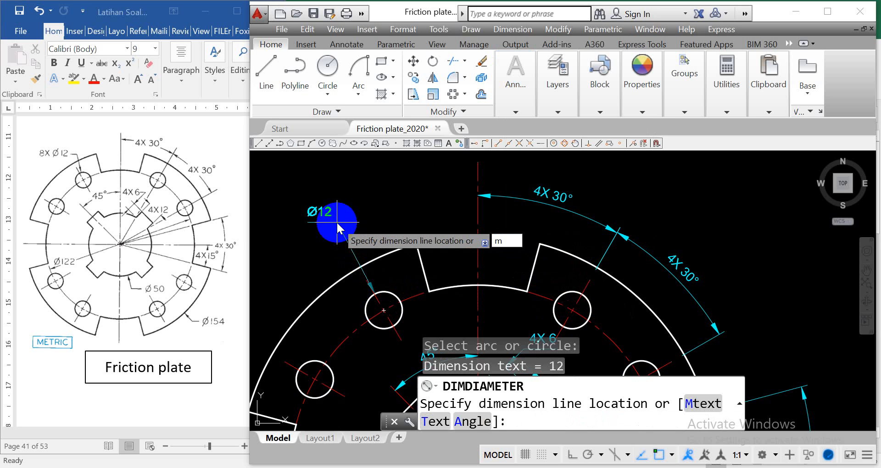
{"action": "key", "text": "Return"}
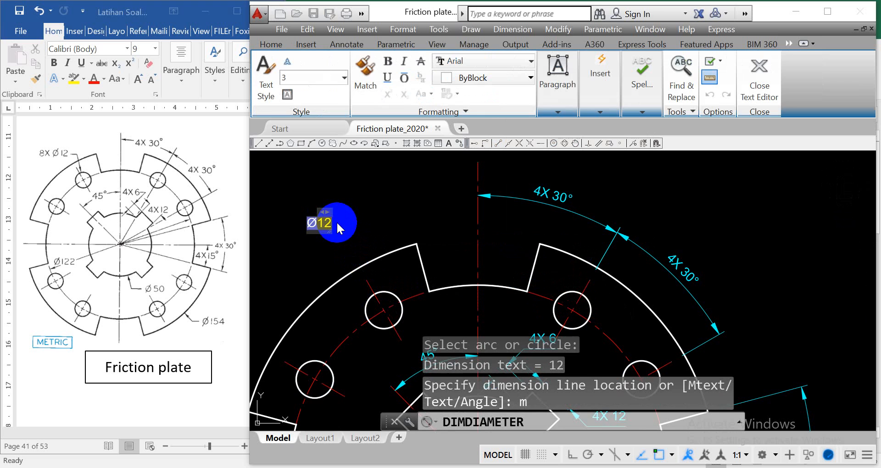
{"action": "type", "text": "8X"}
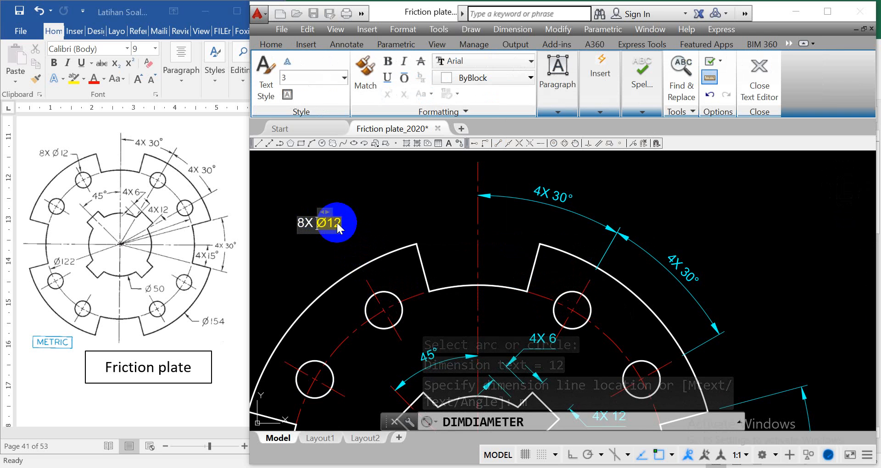
{"action": "left_click", "coordinate": [394, 193]}
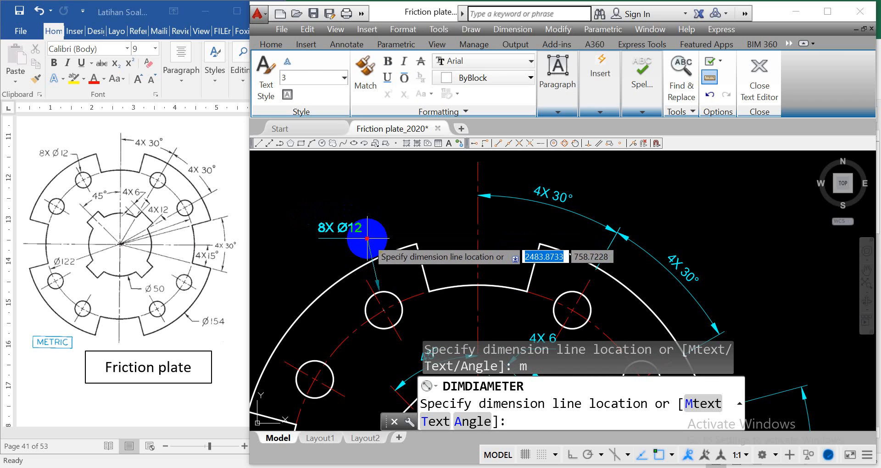
{"action": "left_click", "coordinate": [367, 239]}
- Open the Standard dimension style for modification and set its text height to 5
{"action": "scroll", "coordinate": [478, 314], "scroll_direction": "up", "scroll_amount": 4}
{"action": "scroll", "coordinate": [478, 314], "scroll_direction": "down", "scroll_amount": 6}
{"action": "middle_click_drag", "start_coordinate": [492, 303], "coordinate": [503, 234]}
{"action": "scroll", "coordinate": [497, 248], "scroll_direction": "up", "scroll_amount": 2}
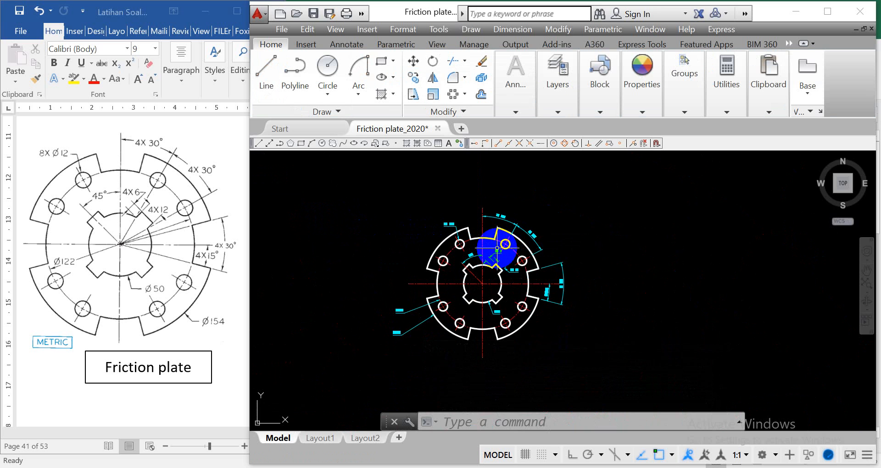
{"action": "scroll", "coordinate": [497, 248], "scroll_direction": "up", "scroll_amount": 2}
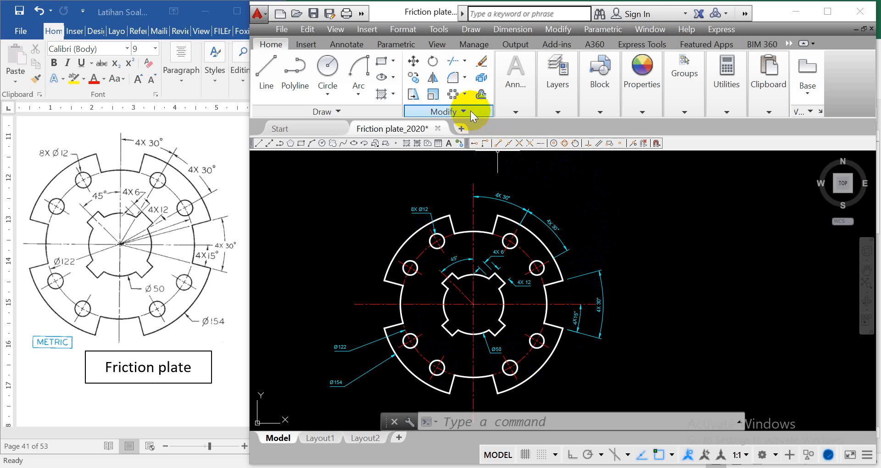
{"action": "left_click", "coordinate": [513, 115]}
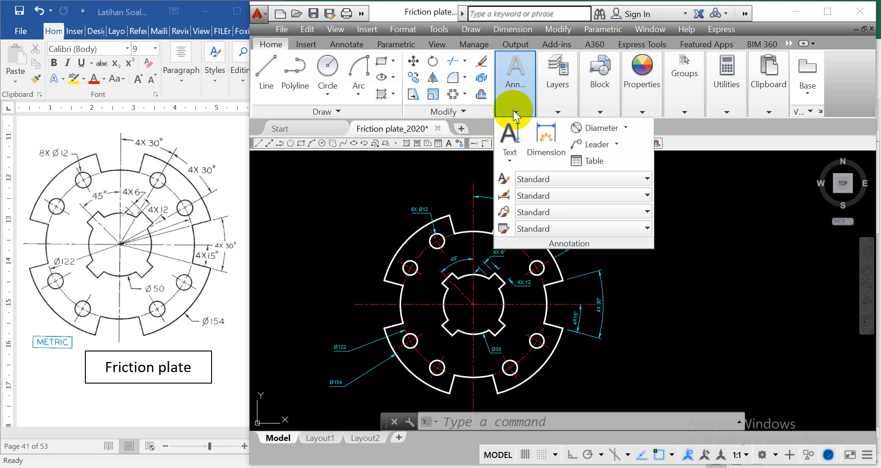
{"action": "left_click", "coordinate": [504, 195]}
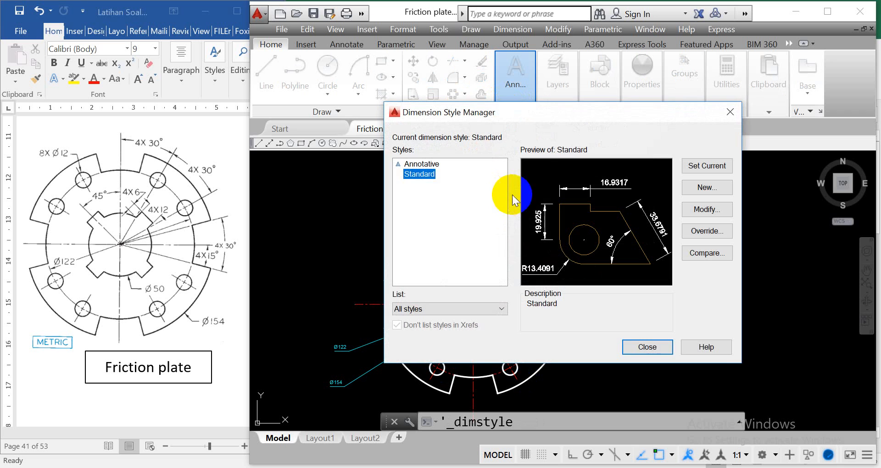
{"action": "mouse_move", "coordinate": [544, 116]}
{"action": "left_mouse_down"}
{"action": "mouse_move", "coordinate": [663, 81]}
{"action": "mouse_move", "coordinate": [656, 91]}
{"action": "left_mouse_up"}
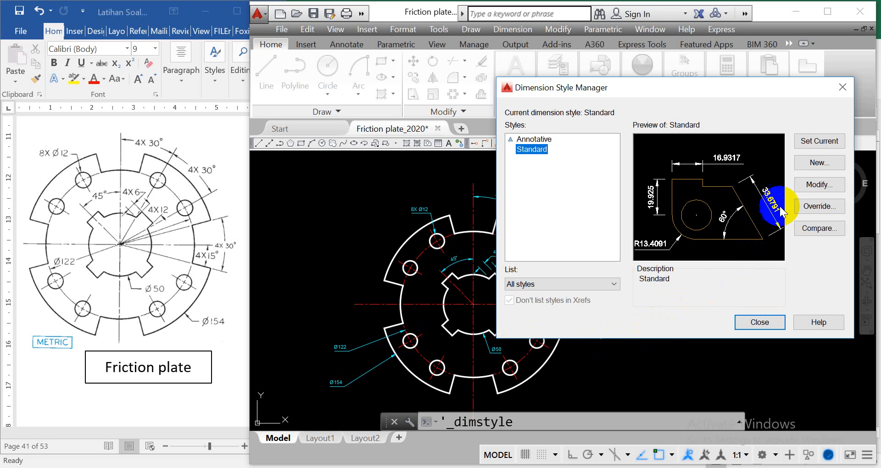
{"action": "left_click", "coordinate": [814, 184]}
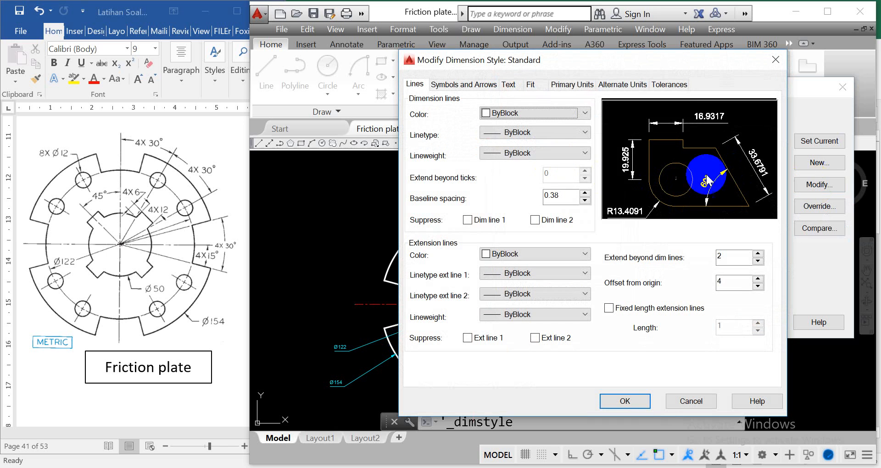
{"action": "left_click", "coordinate": [509, 85]}
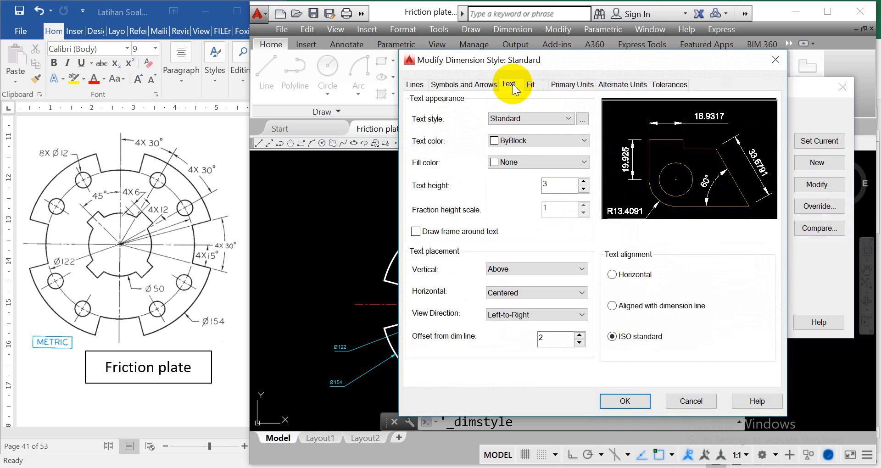
{"action": "left_click_drag", "start_coordinate": [556, 185], "coordinate": [537, 189]}
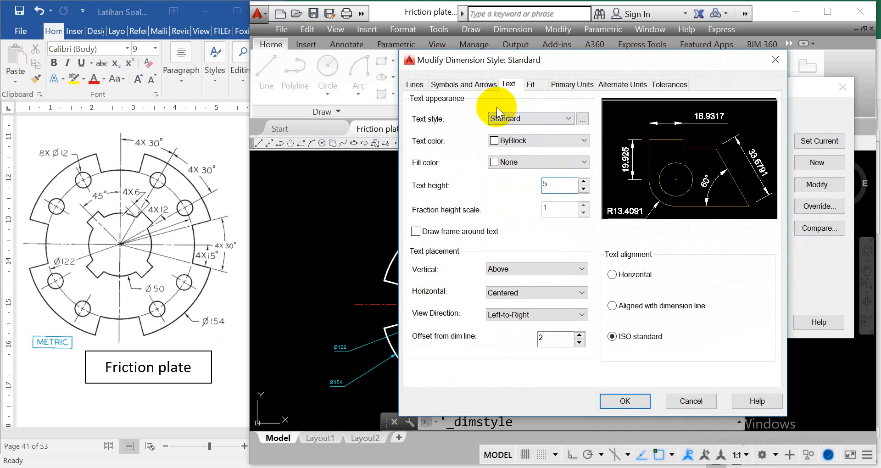
- Set the Standard dimension style's arrow size to 6 and its arc length symbol above the dimension text, and apply the style changes
{"action": "left_click", "coordinate": [450, 90]}
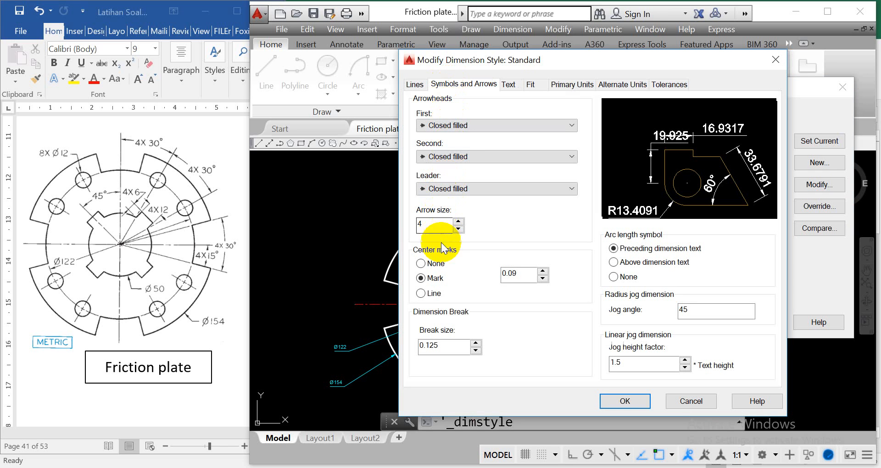
{"action": "double_click", "coordinate": [431, 222]}
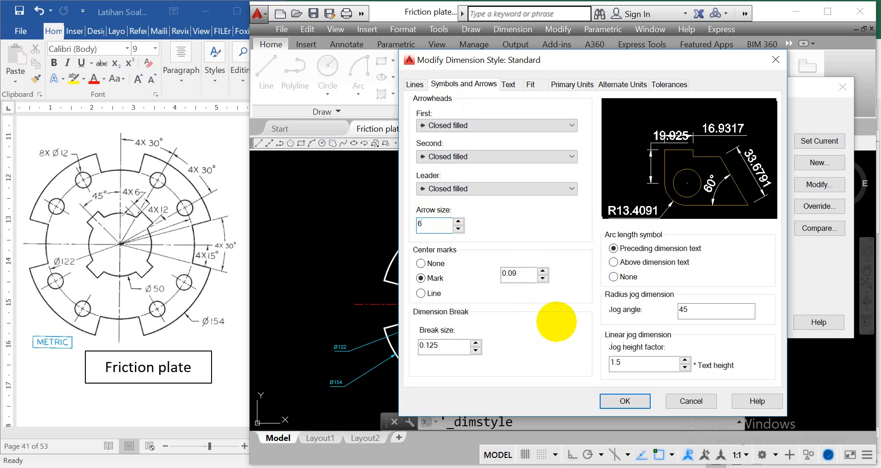
{"action": "left_click", "coordinate": [738, 262]}
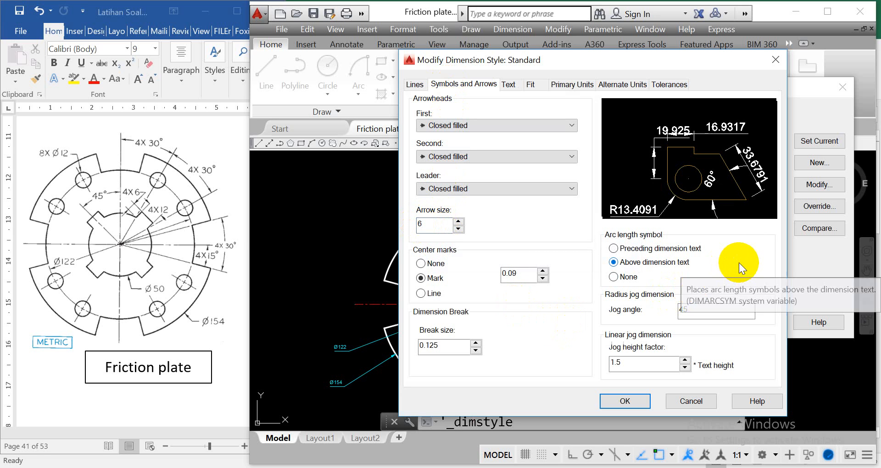
{"action": "left_click", "coordinate": [635, 403]}
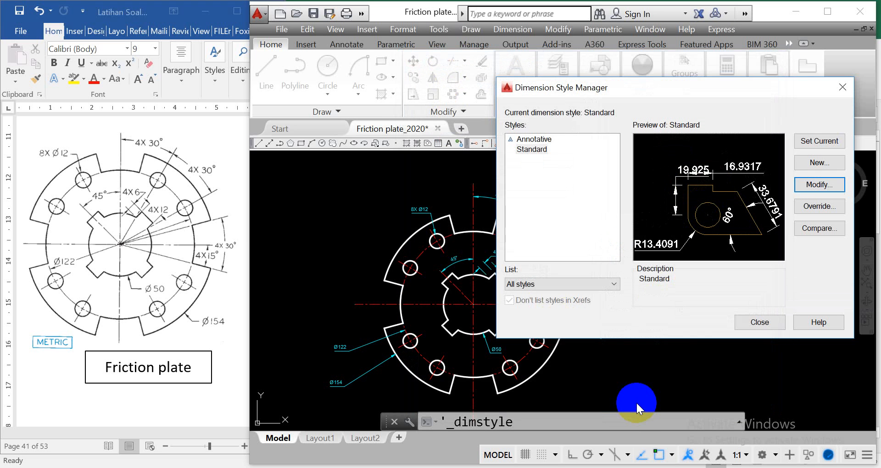
{"action": "left_click", "coordinate": [757, 323]}
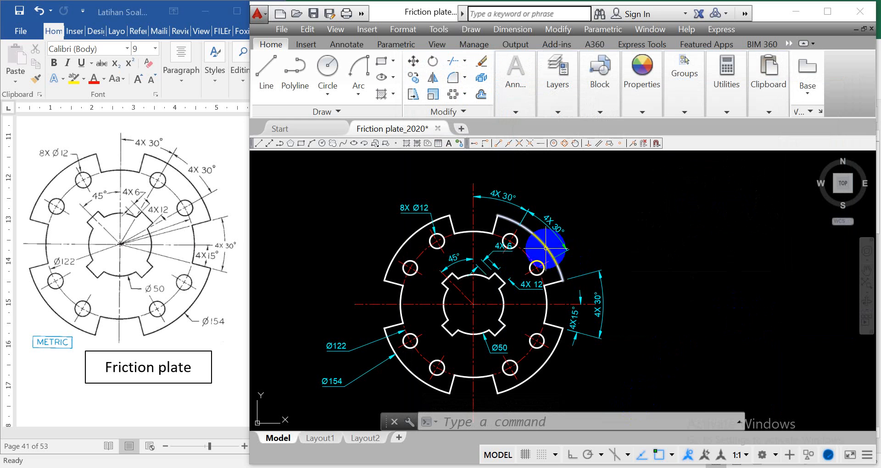
{"action": "middle_click_drag", "start_coordinate": [587, 225], "coordinate": [606, 209]}
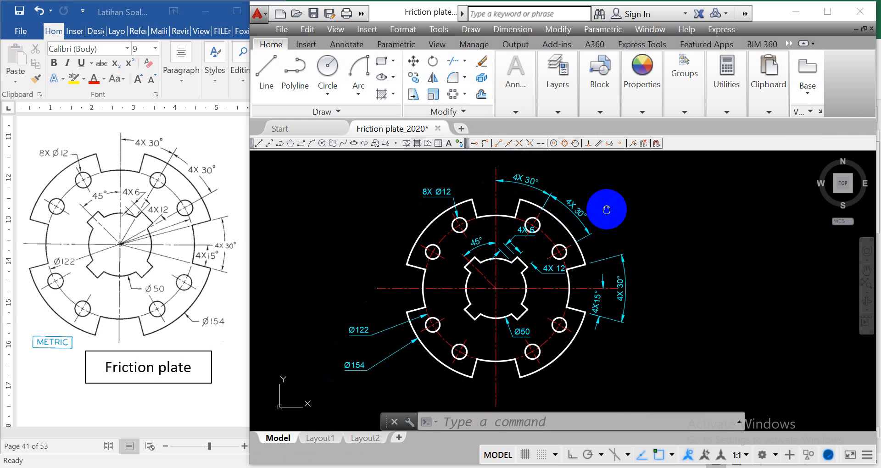